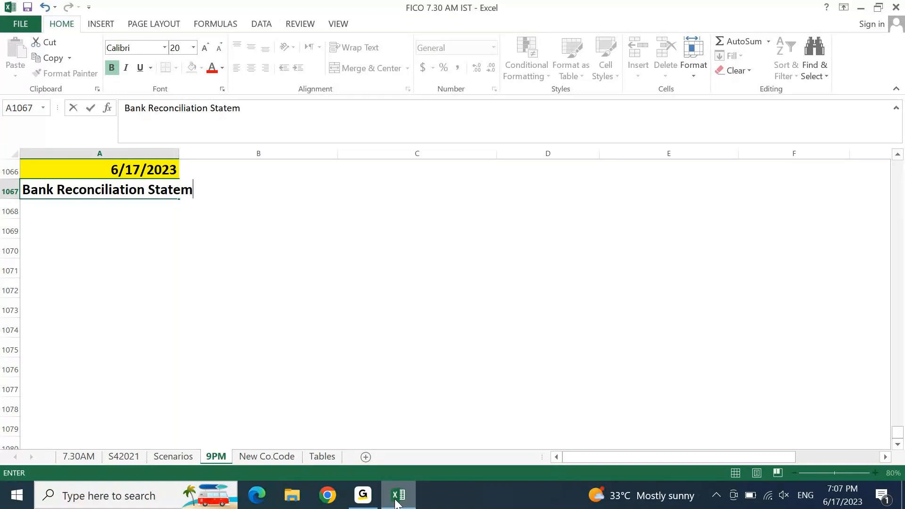
Step: Complete the A1067 heading as 'Bank Reconciliation Statement (BRS)' and scroll back up
text(ent (BRS)
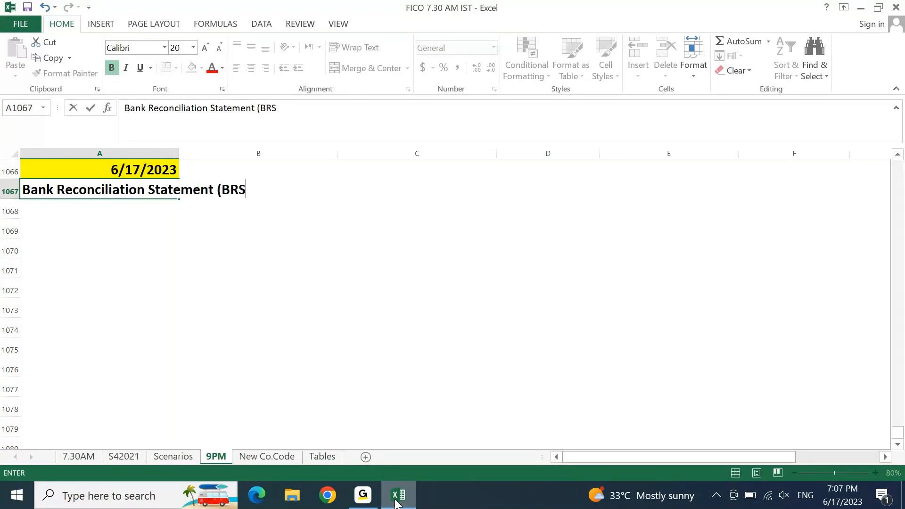
text())
key(Return)
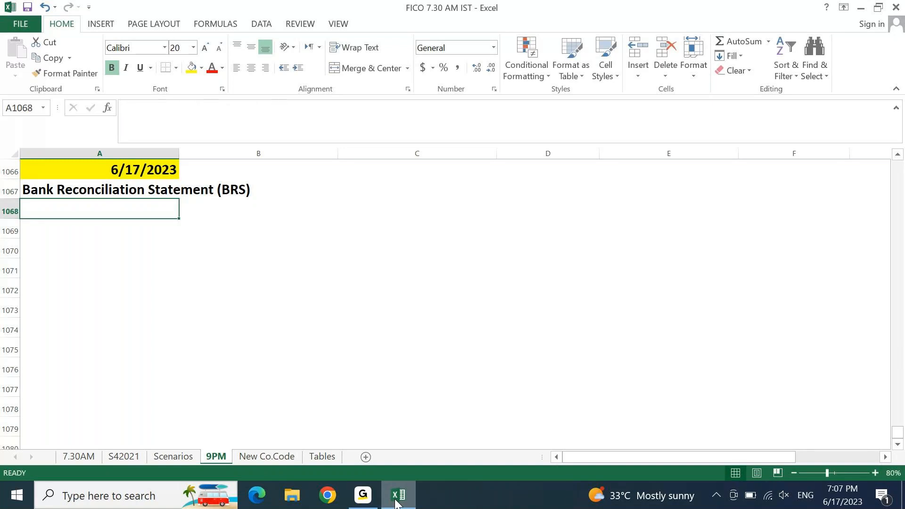
key(Page_Up)
key(Page_Up)
key(Page_Up)
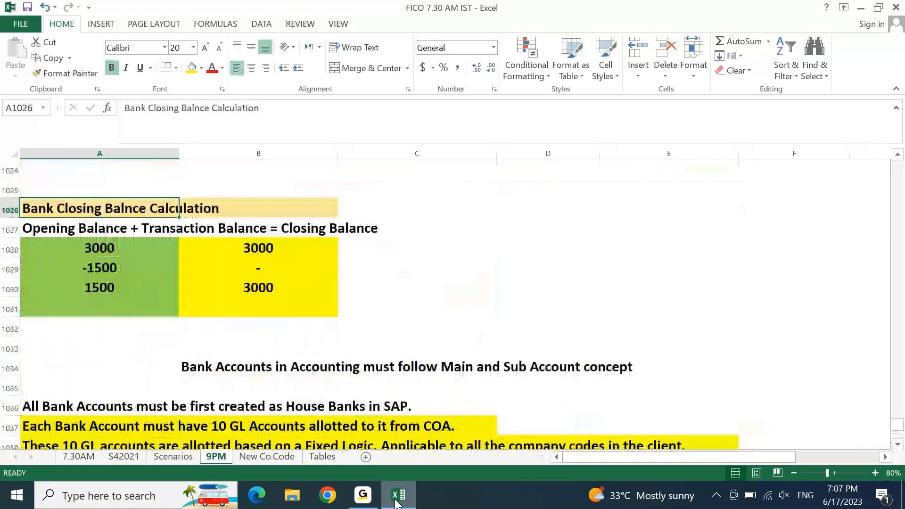
key(Page_Up)
key(Page_Down)
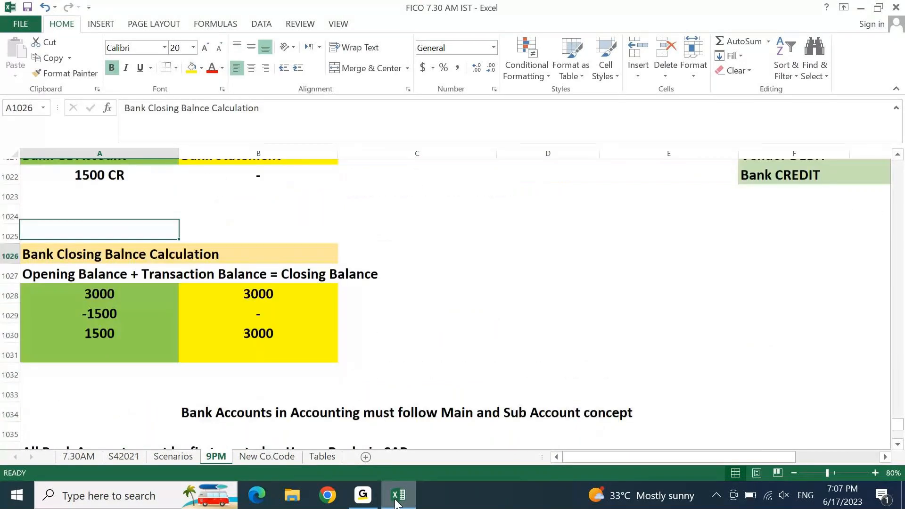
key(Page_Down)
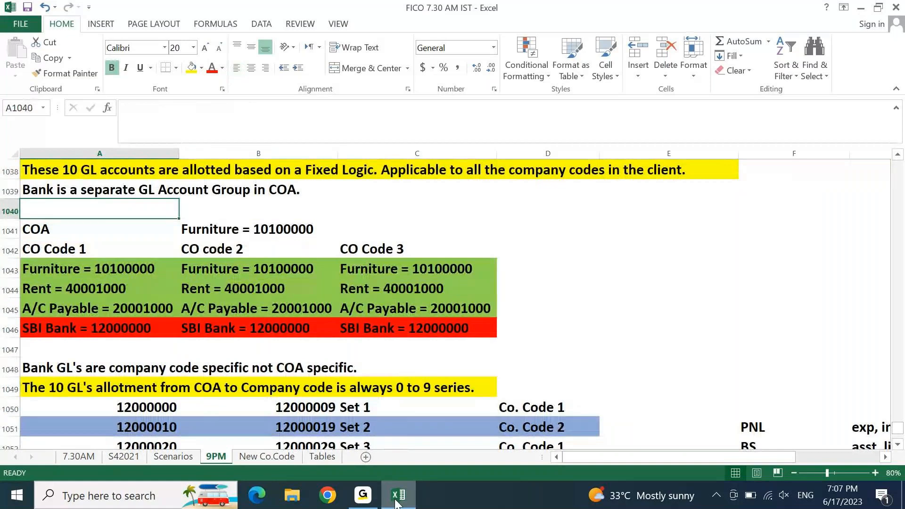
key(Page_Down)
key(Page_Down)
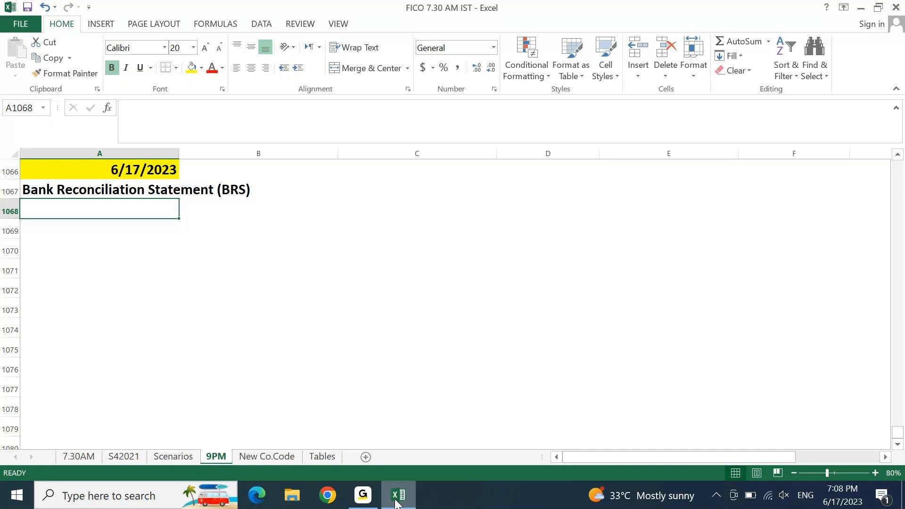
Step: Enter 'Example: 1' in A1068 below the heading
key(Return)
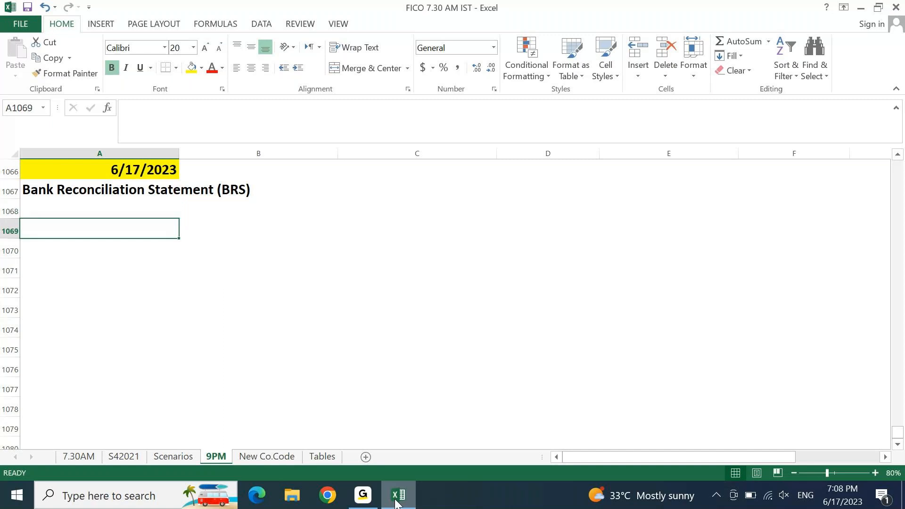
key(Up)
text(Exampl)
text(w)
key(BackSpace)
text(e: 1)
key(Return)
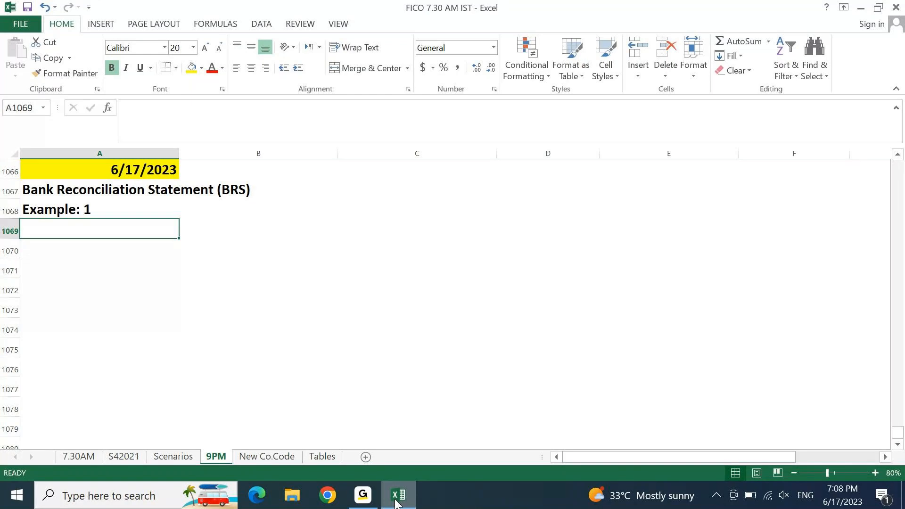
Step: Enter 'CITI Bank Current Account - INR - A/C#' followed by the account number in A1069
text(CITI Bank Current Account - INR - A)
key(BackSpace)
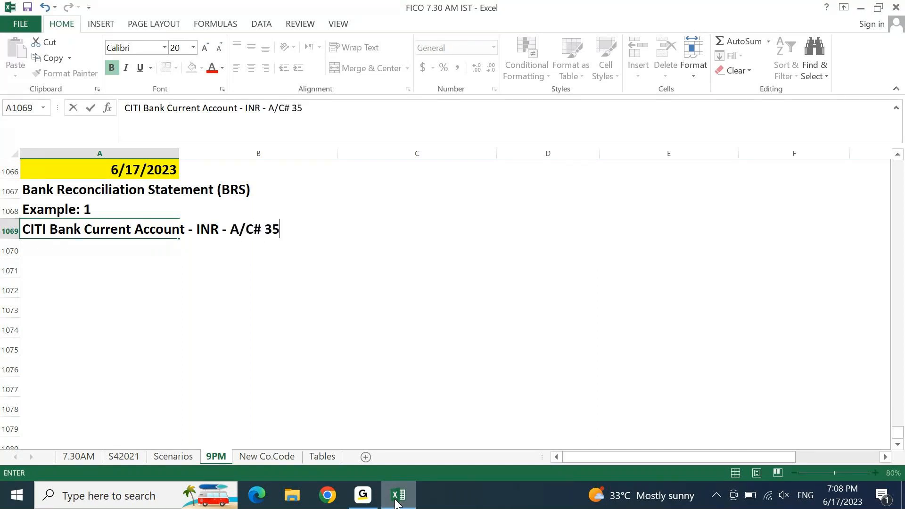
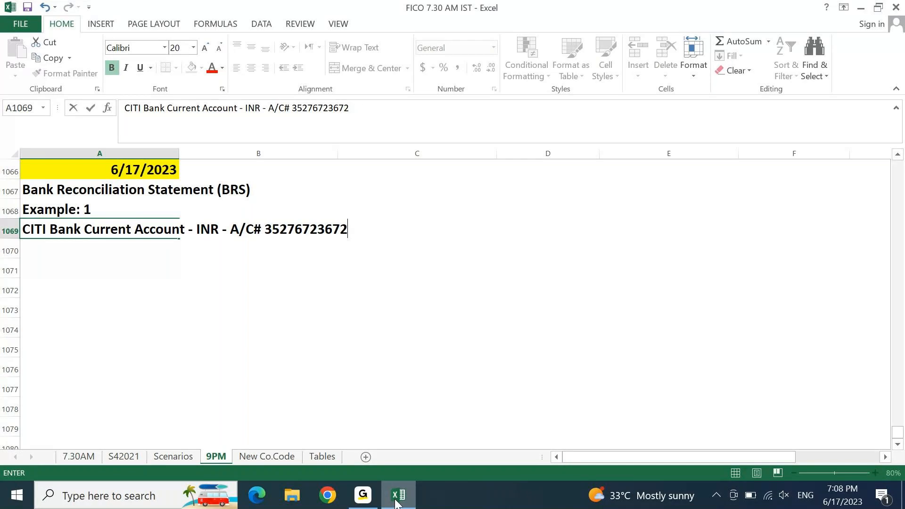
key(Return)
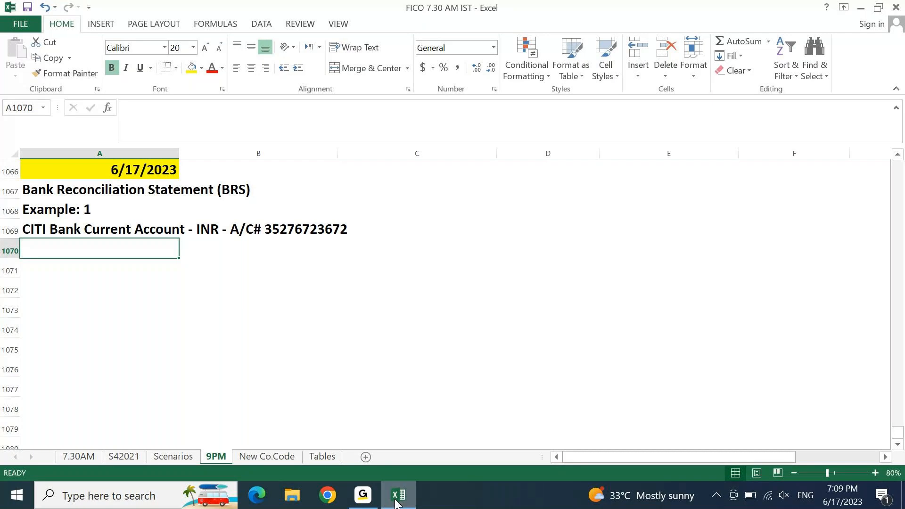
key(Down)
Step: Enter 'Bank Transactions during June 2023' in A1070
key(Up)
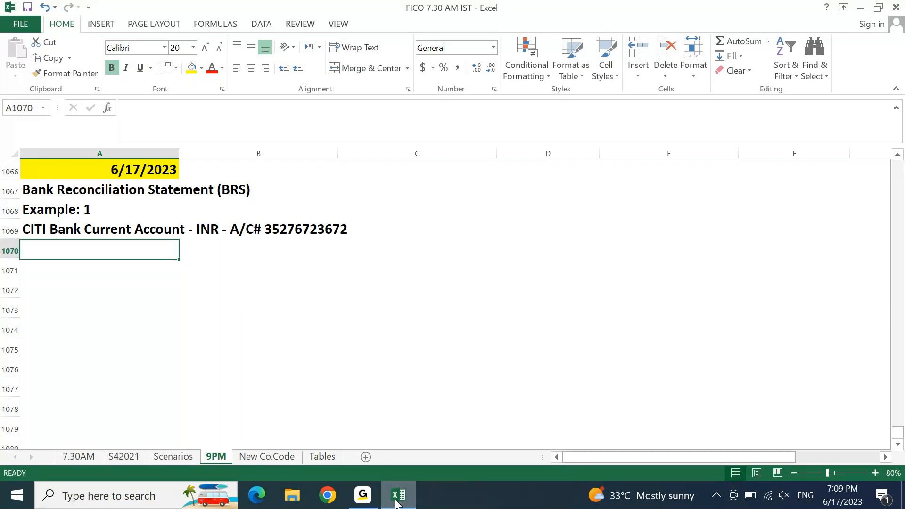
text(Transa)
key(Escape)
text(Bank)
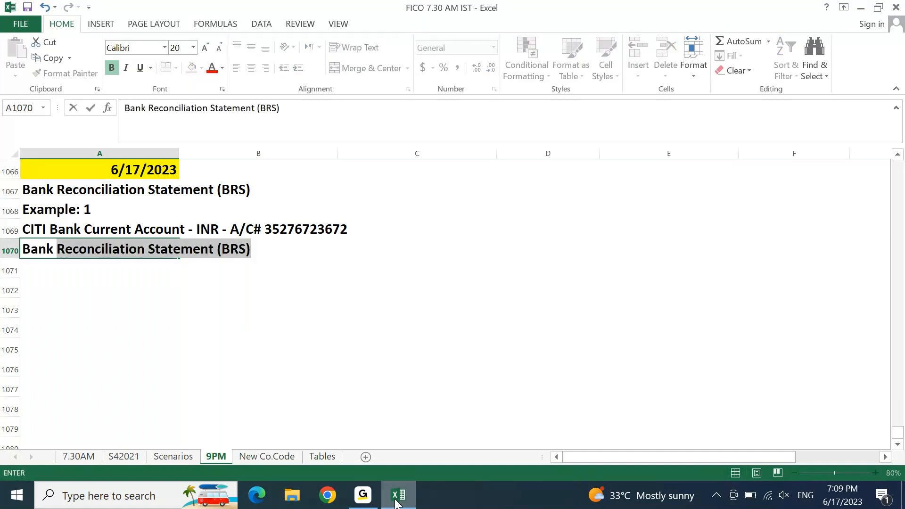
text( Transaction)
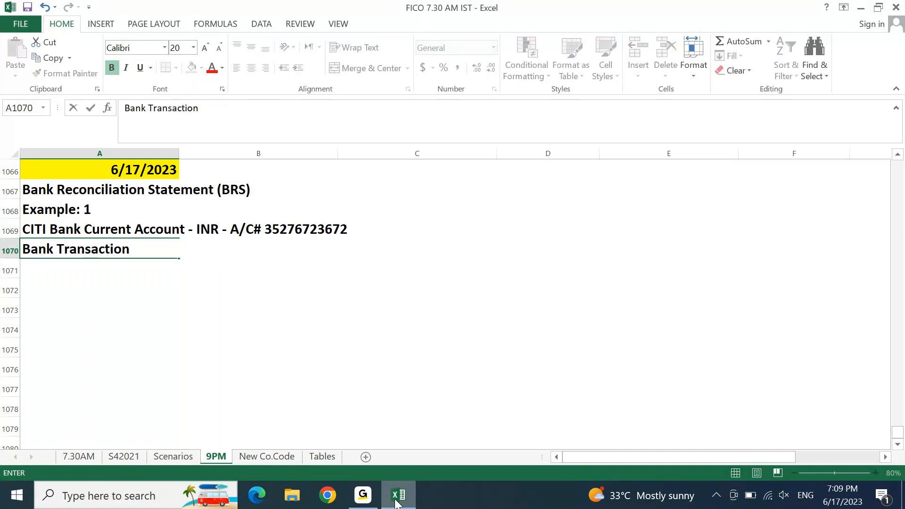
text(s during June 20)
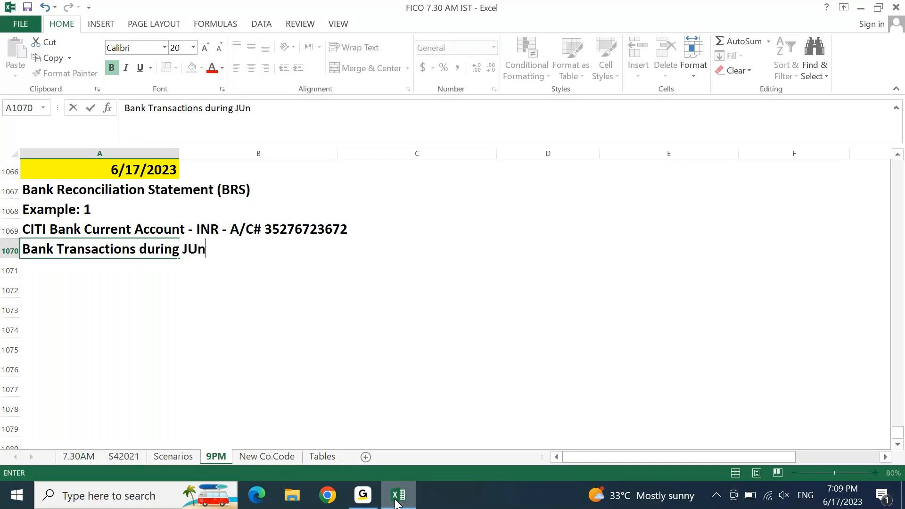
text(23)
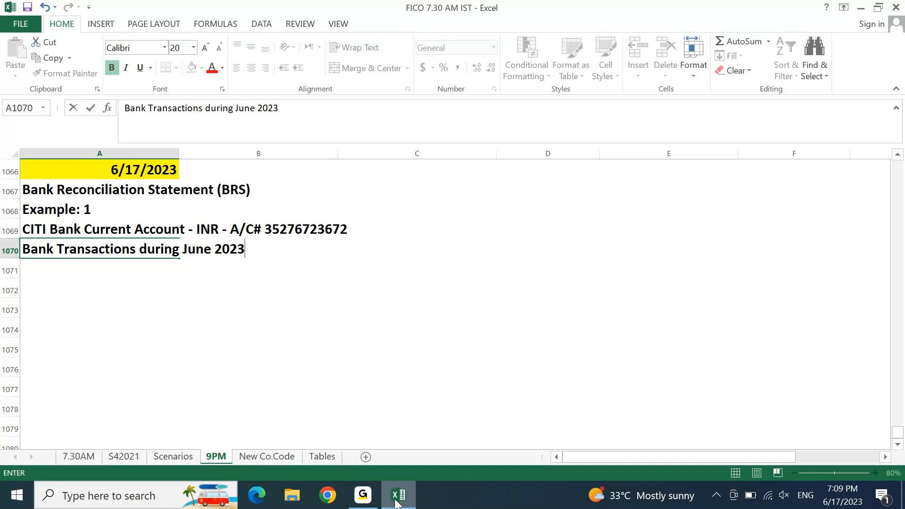
key(Return)
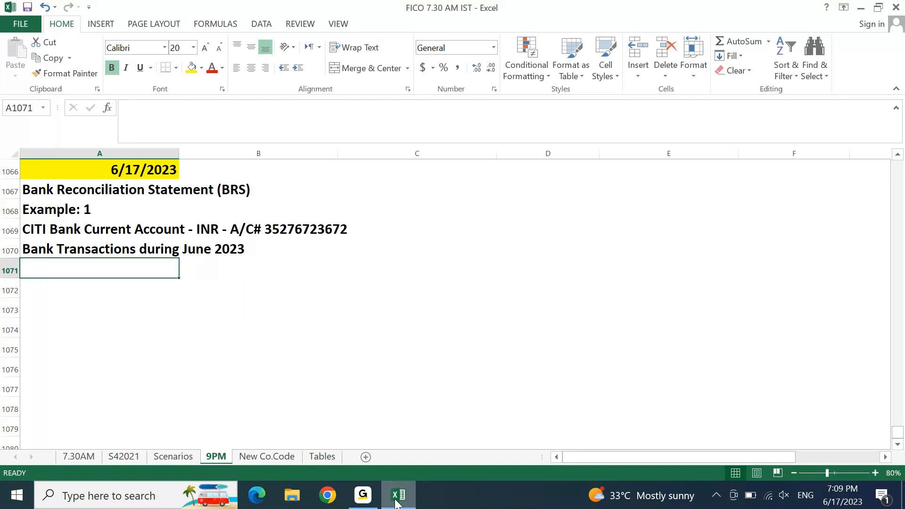
Step: Insert today's date below the June line and change it to 6/1/2023
key(Down)
key(Down)
key(Down)
key(Up)
key(Up)
key(Up)
key(ctrl+semicolon)
key(Return)
key(Up)
key(Down)
key(Up)
key(F2)
key(Home)
key(Right)
key(Right)
key(shift+Right)
key(shift+Right)
text(01)
key(Return)
Step: Copy the 6/1/2023 date, then clear that row, leaving it blank
key(Up)
key(Right)
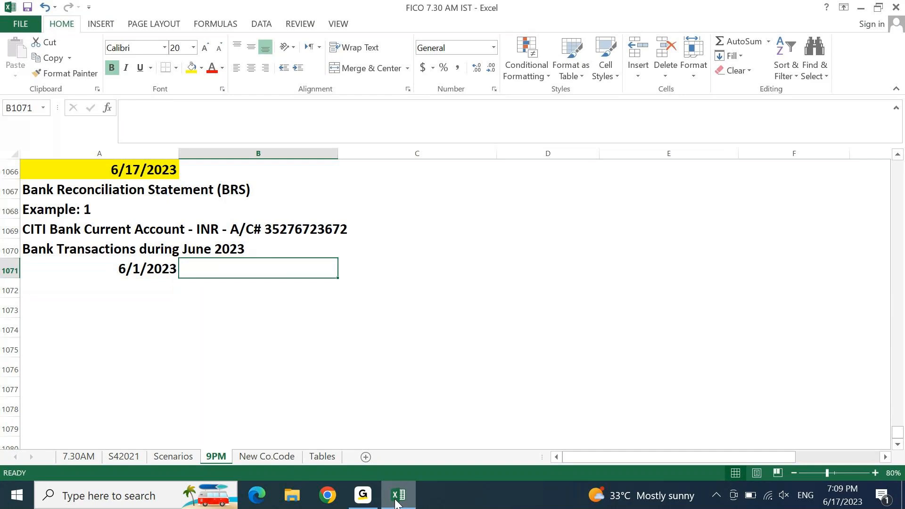
key(Left)
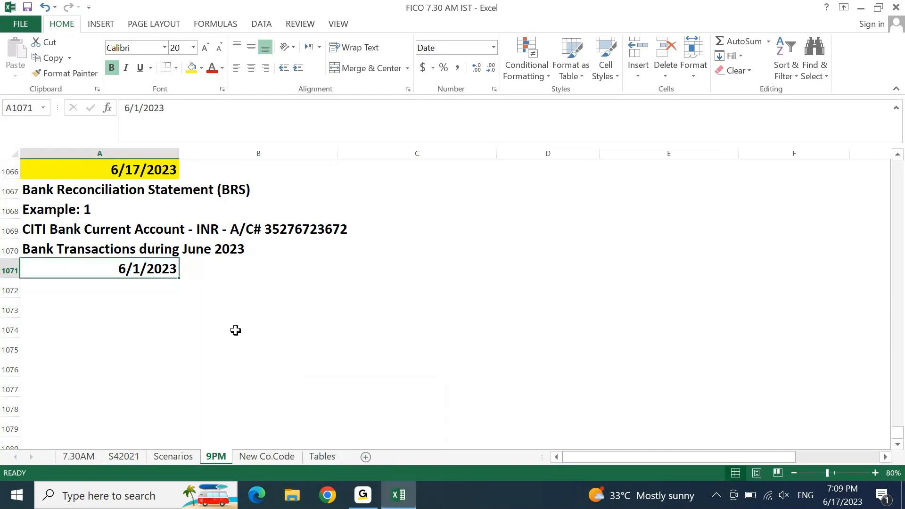
key(Right)
key(Left)
key(ctrl+c)
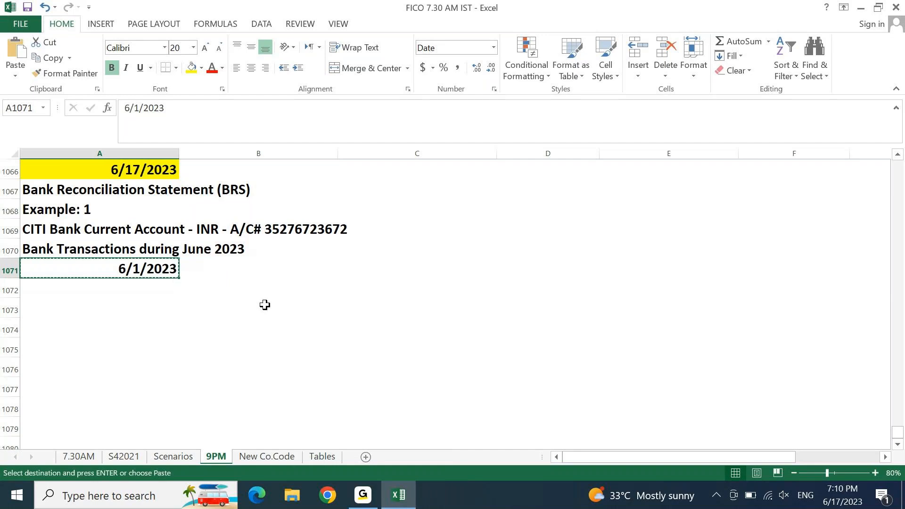
key(Delete)
text(Date)
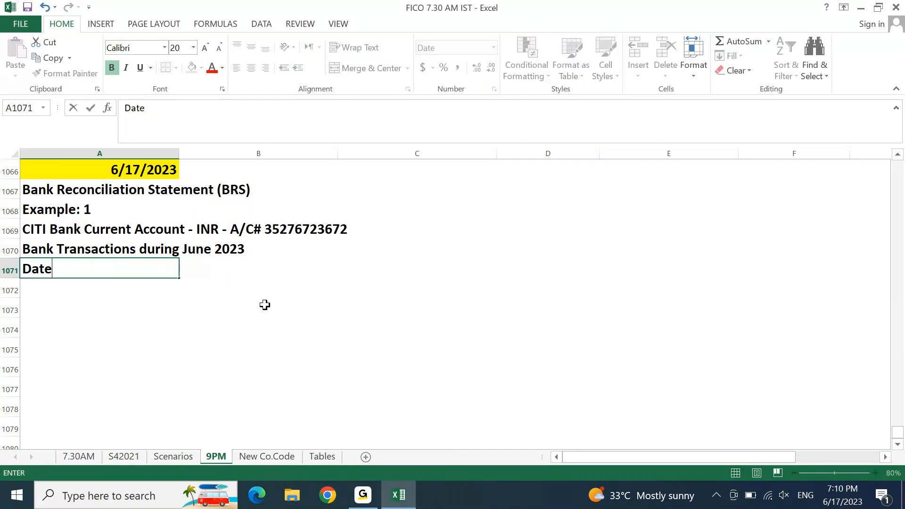
key(Escape)
key(Return)
Step: Enter the headers Date:, Transaction and Amount across A1072:C1072
text(Dat)
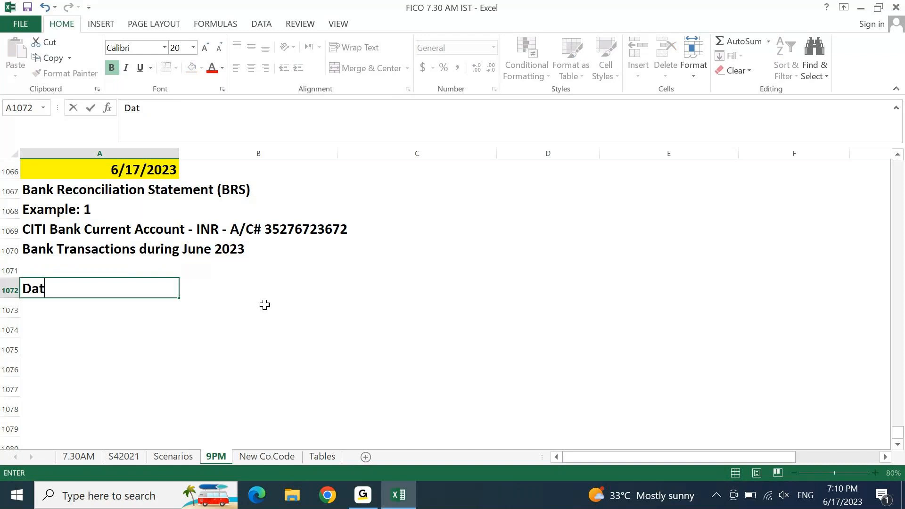
text(e:)
key(Tab)
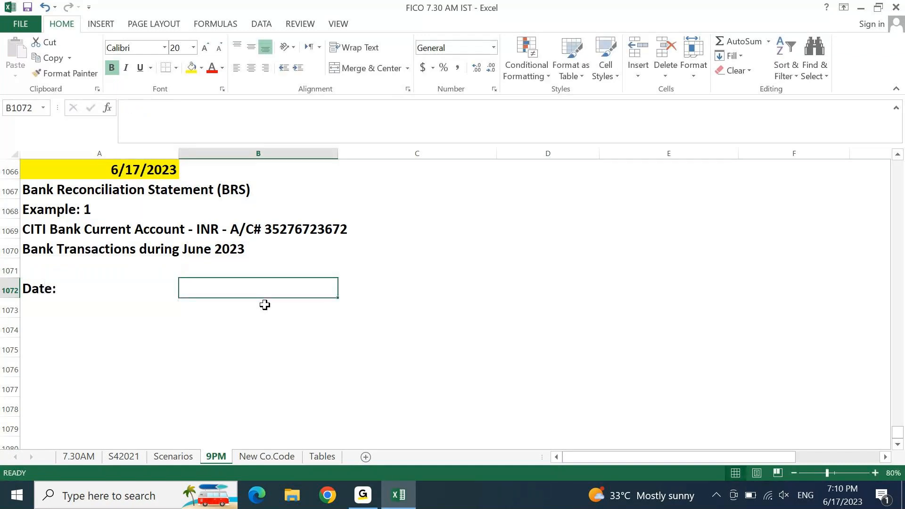
text(Transaction)
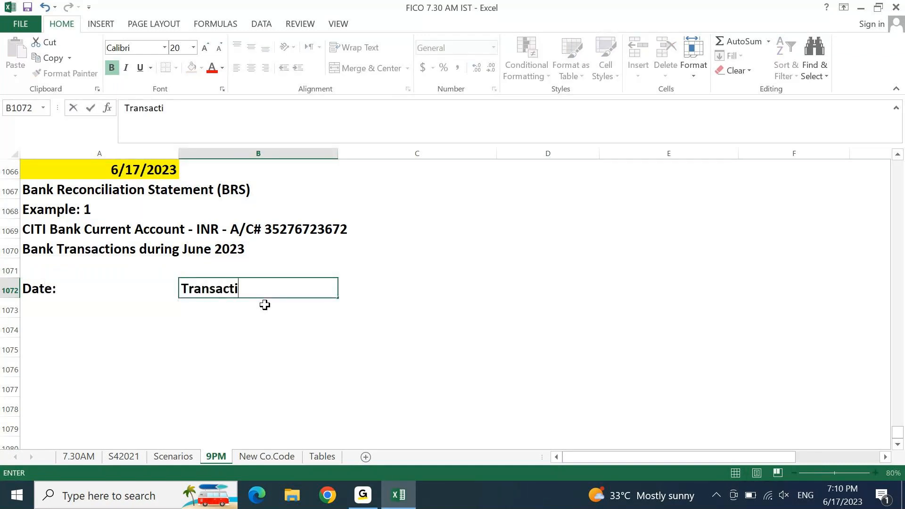
key(Tab)
text(Amount)
key(Return)
Step: Select the table area A1072:C1081 under the headers
key(Up)
key(shift+Right)
key(shift+Right)
key(shift+Down)
key(shift+Up)
key(shift+Down)
key(shift+Down)
key(shift+Down)
key(shift+Down)
key(shift+Down)
key(shift+Down)
key(shift+Down)
key(shift+Down)
key(shift+Down)
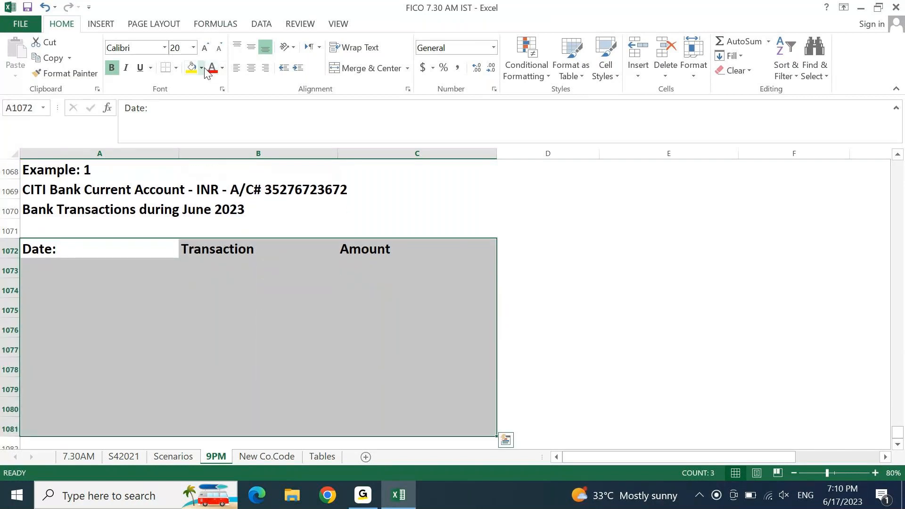
Step: Give A1072:C1081 a Thick Box Border and a light blue fill
click(176, 69)
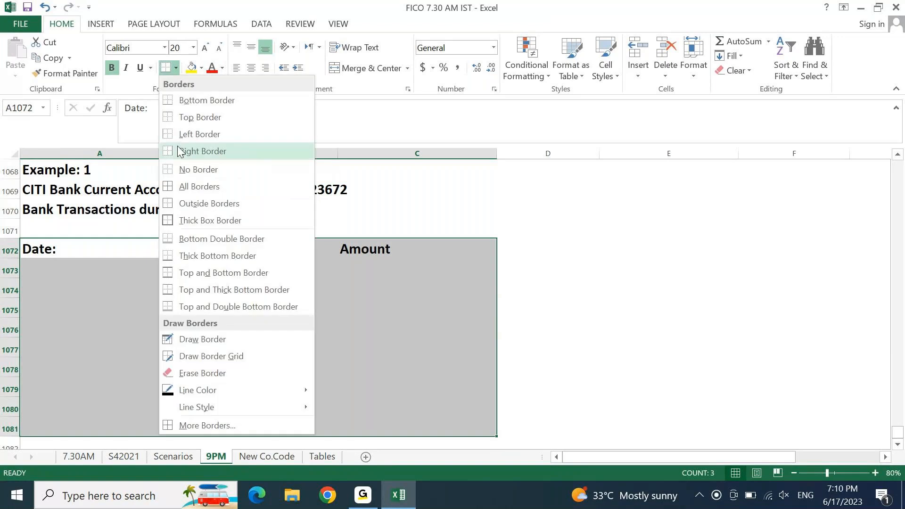
click(192, 220)
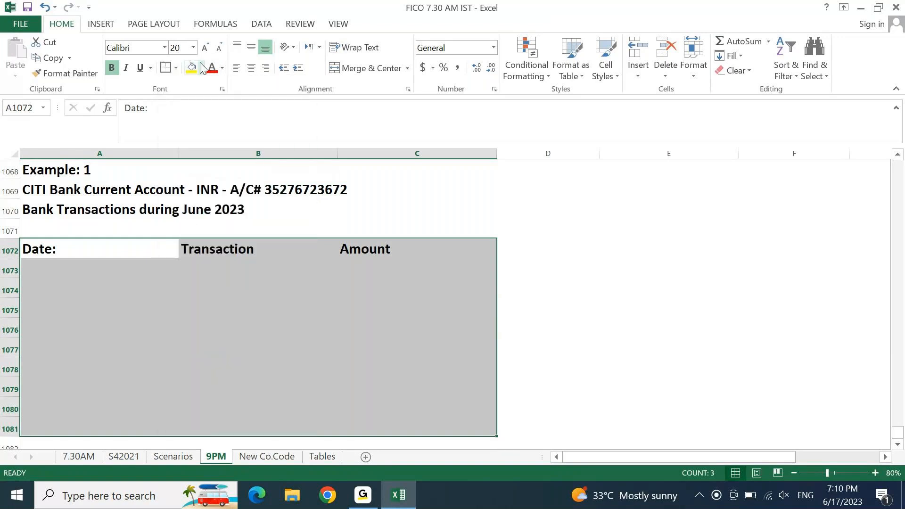
click(201, 67)
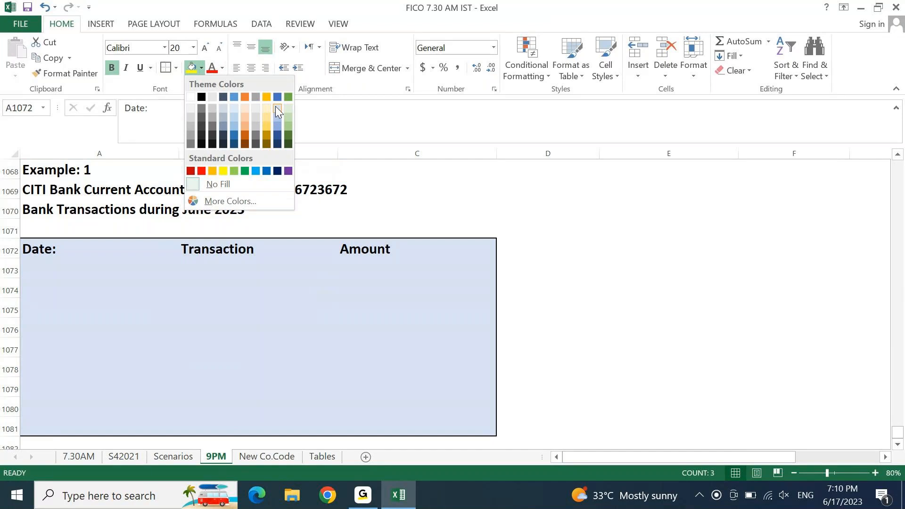
click(277, 109)
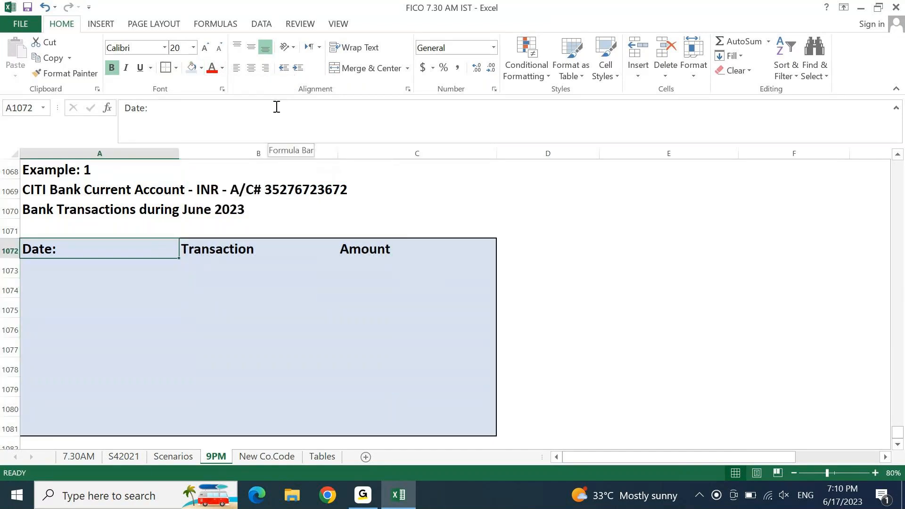
key(Down)
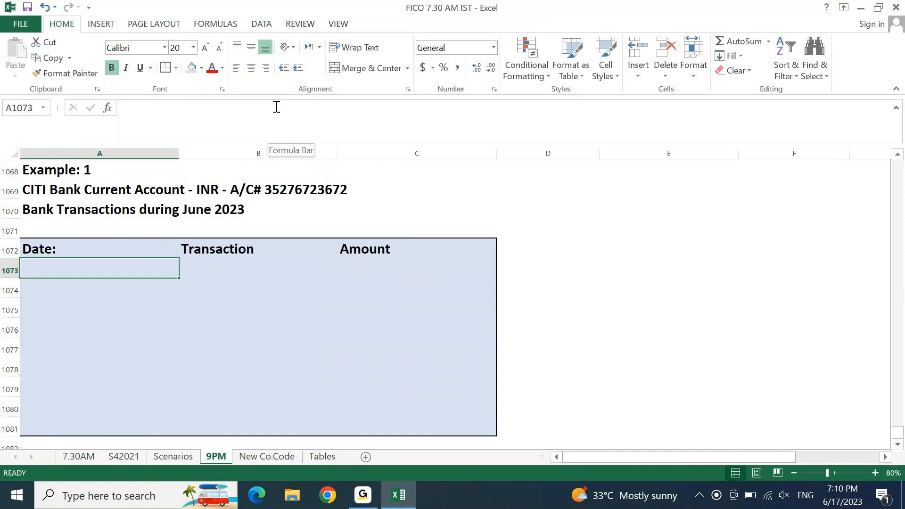
Step: Enter 1.June.2023, Opening Balance and 30000 in row 1073
text(1.)
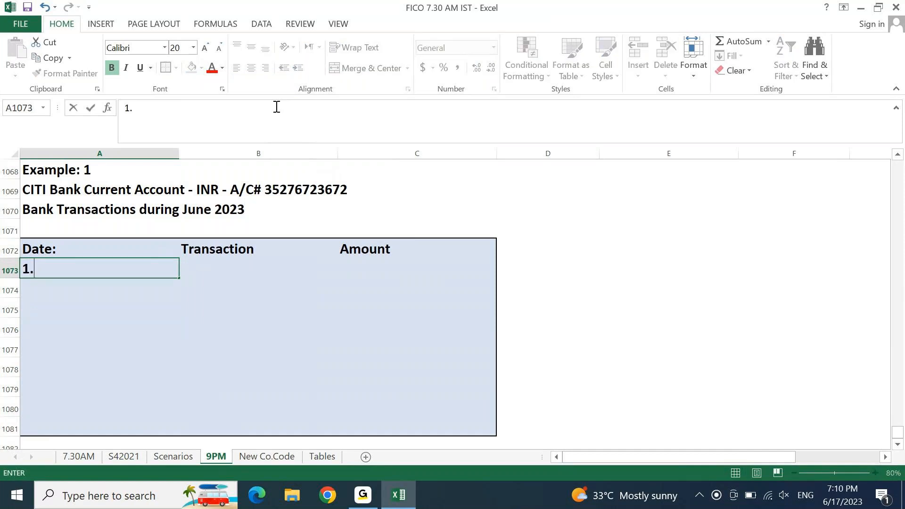
text(June.2023)
key(Tab)
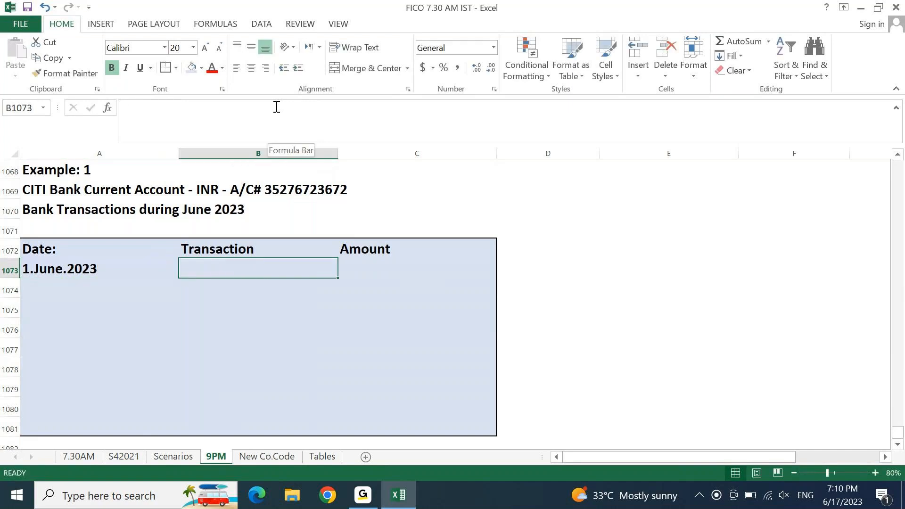
text(Opening a)
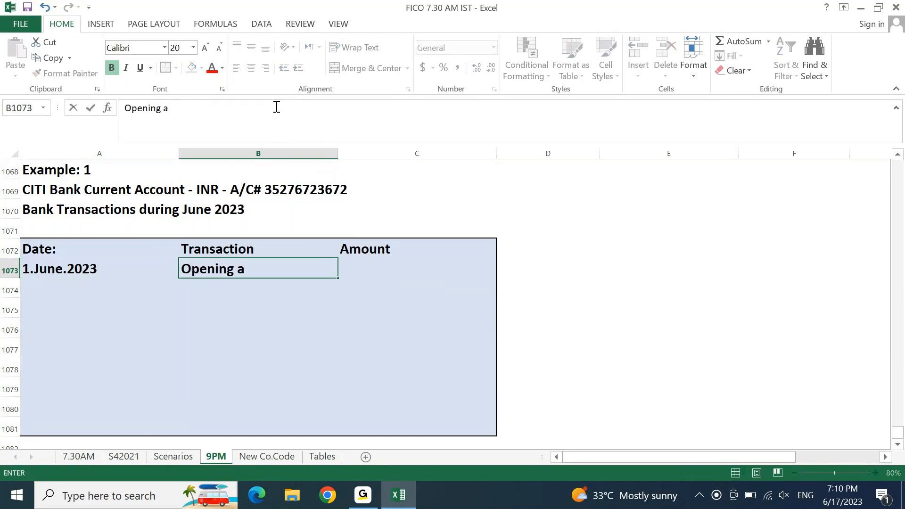
key(BackSpace)
text(Balance)
key(Tab)
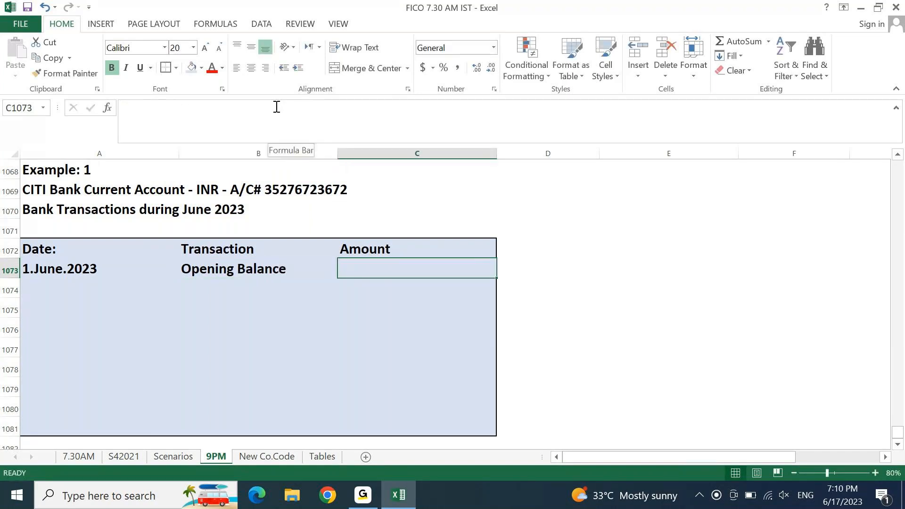
text(30000)
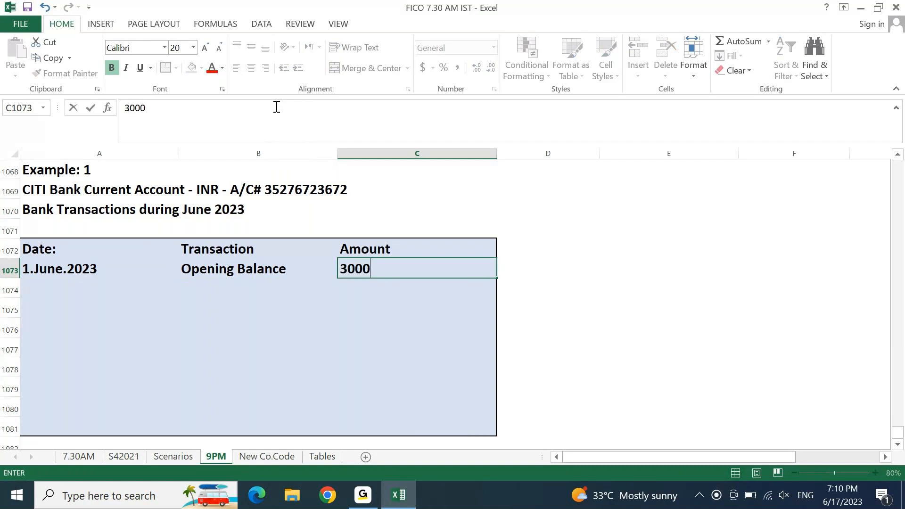
key(Return)
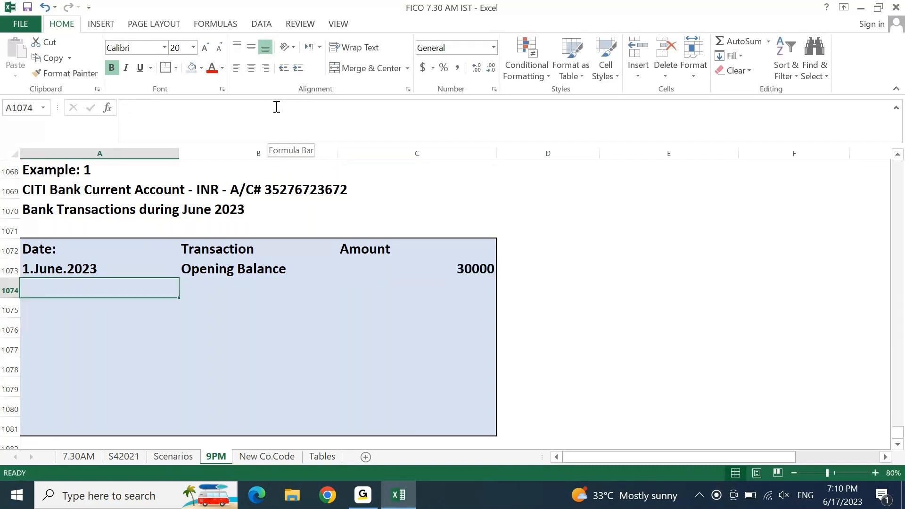
Step: Select the table block A1072:C1081 starting from the Date: heading
key(Up)
key(Up)
key(Down)
key(Up)
key(shift+Right)
key(shift+Right)
key(shift+Down)
key(shift+Down)
key(shift+Down)
key(shift+Down)
key(shift+Down)
key(shift+Down)
key(shift+Down)
key(shift+Down)
key(shift+Down)
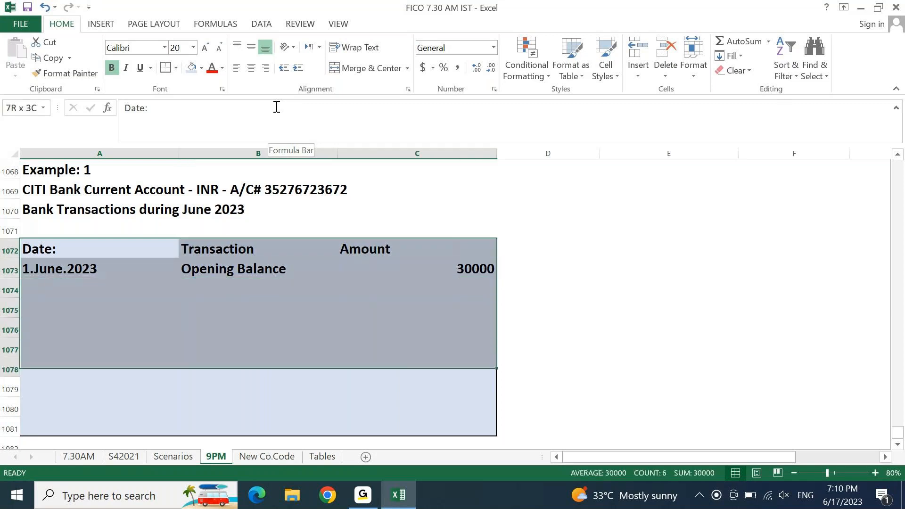
Step: Centre the table text and add the row 1.June.2023, Check received, 3500
click(252, 68)
key(Down)
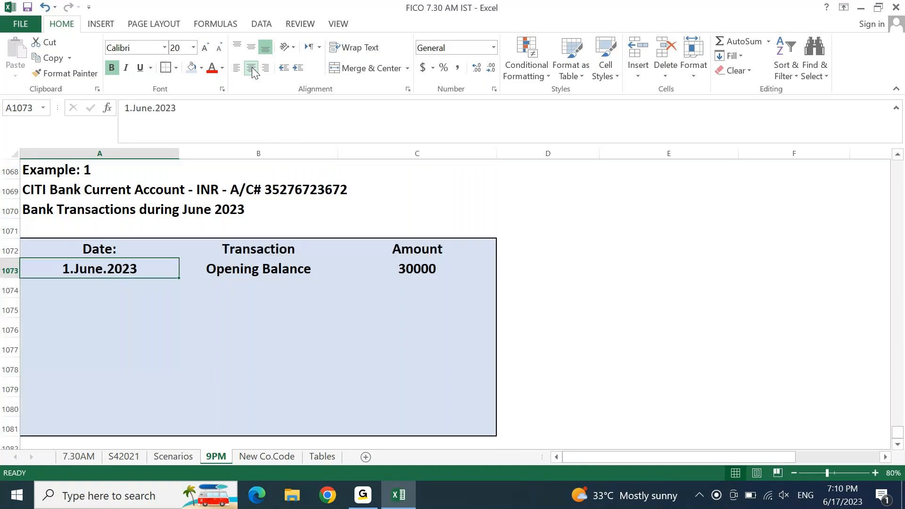
key(Down)
key(ctrl+d)
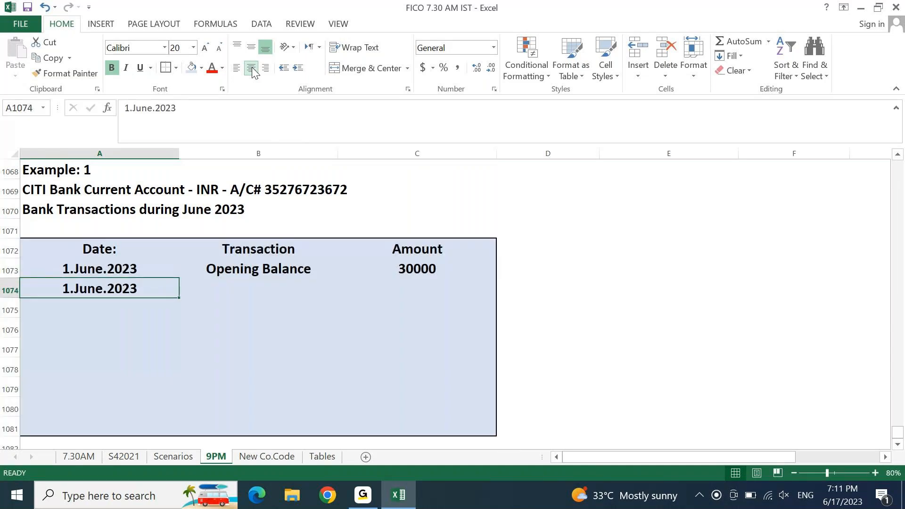
key(F2)
key(Home)
key(shift+Right)
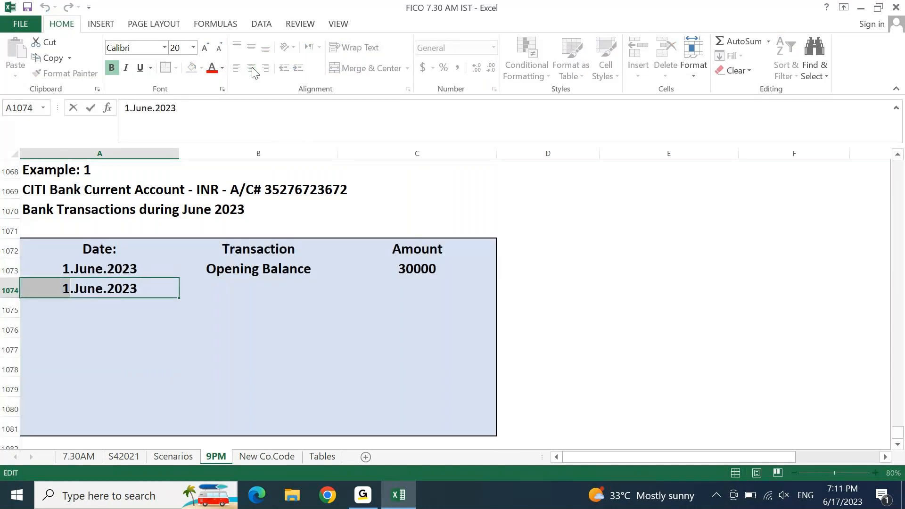
key(Right)
key(Tab)
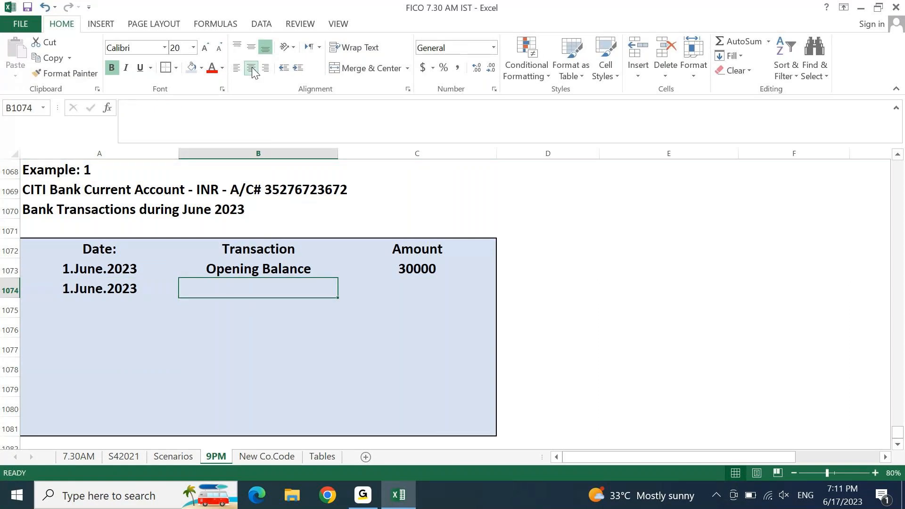
text(C)
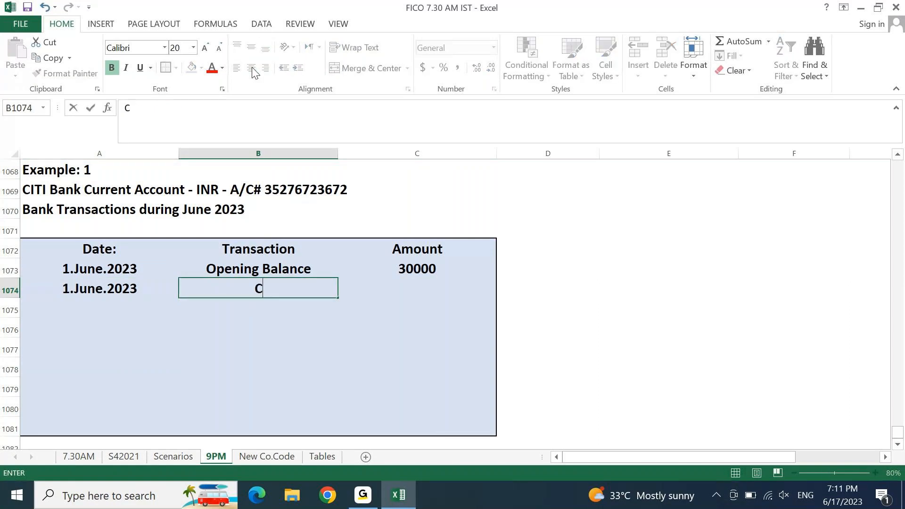
text(heck recei)
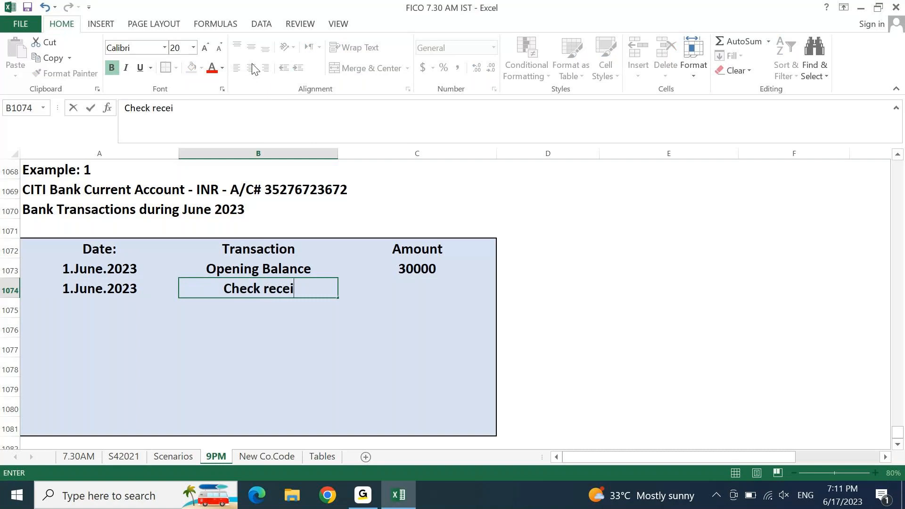
text(ved)
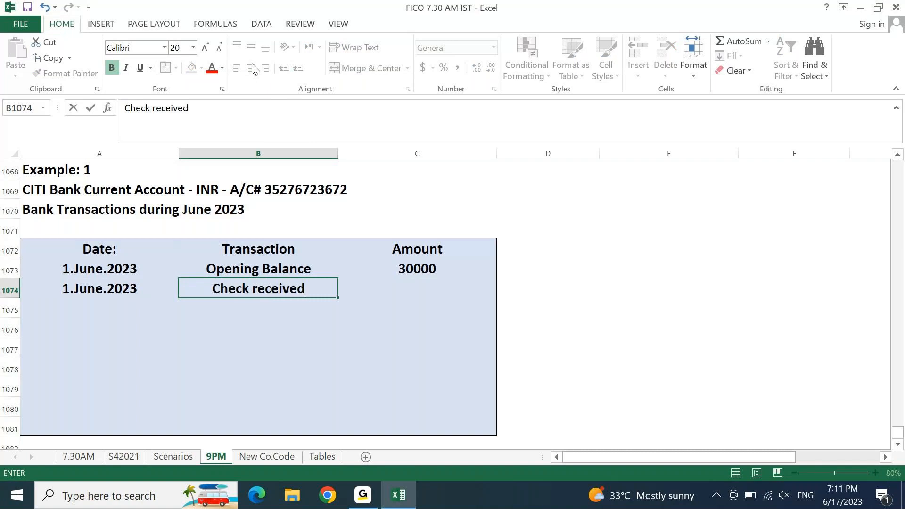
key(Tab)
text(3)
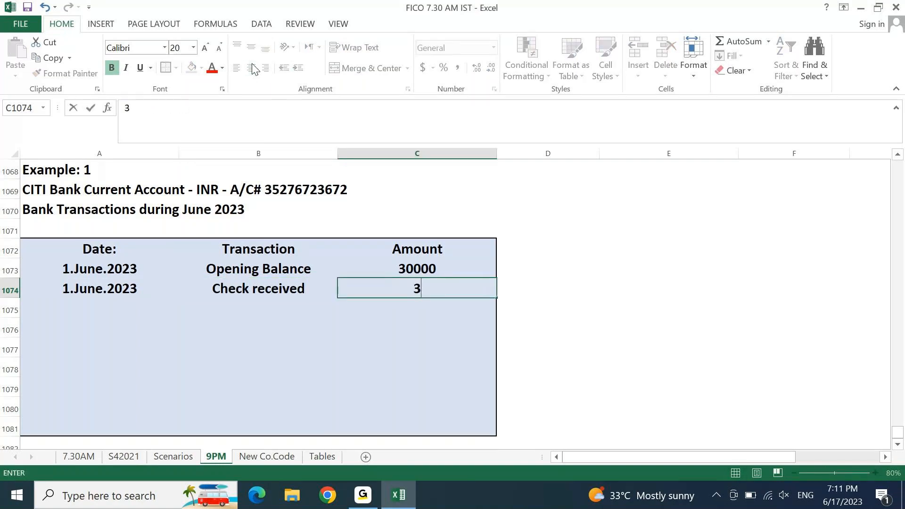
text(500)
key(Return)
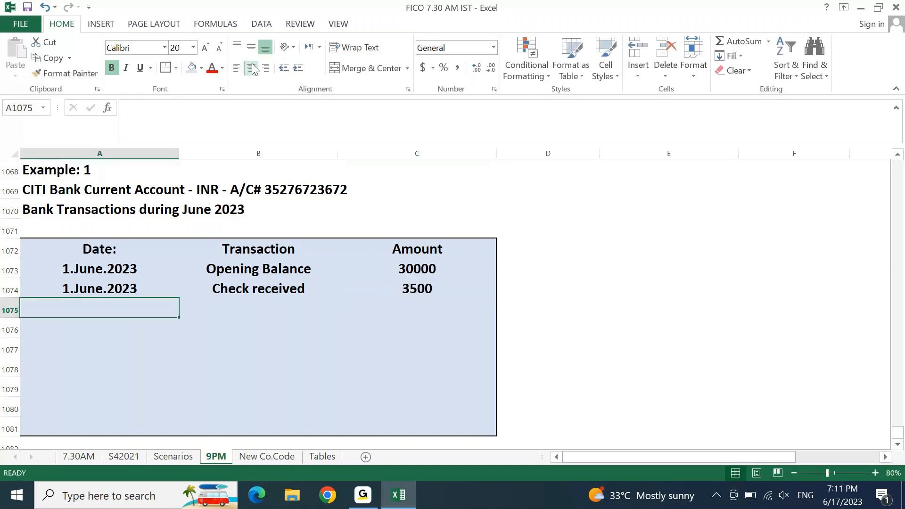
Step: Add the row 2.June.2023, Check issued, 5950
key(ctrl+apostrophe)
key(Home)
key(shift+Right)
text(2)
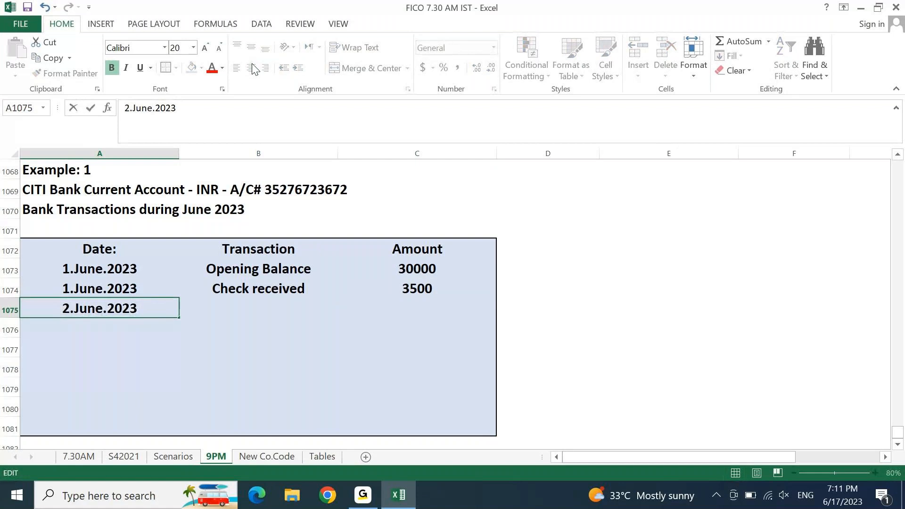
key(Tab)
text(Check )
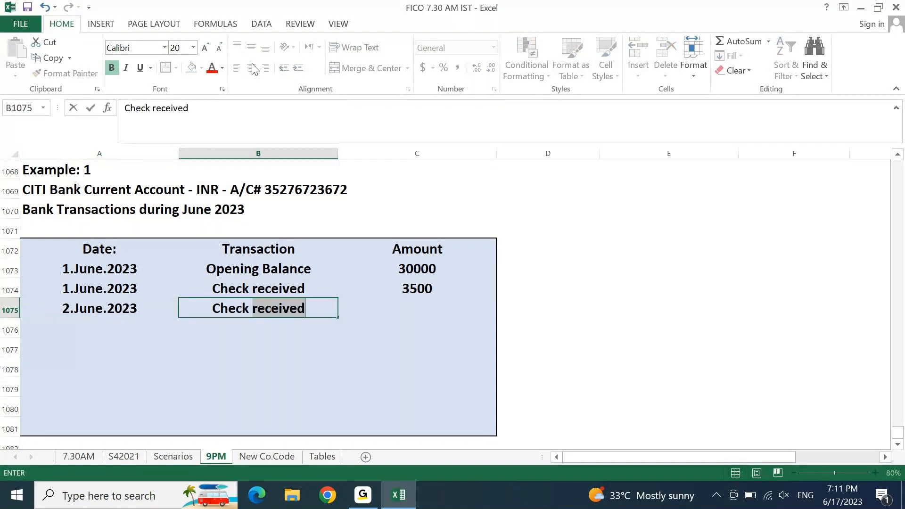
text(issued)
key(Tab)
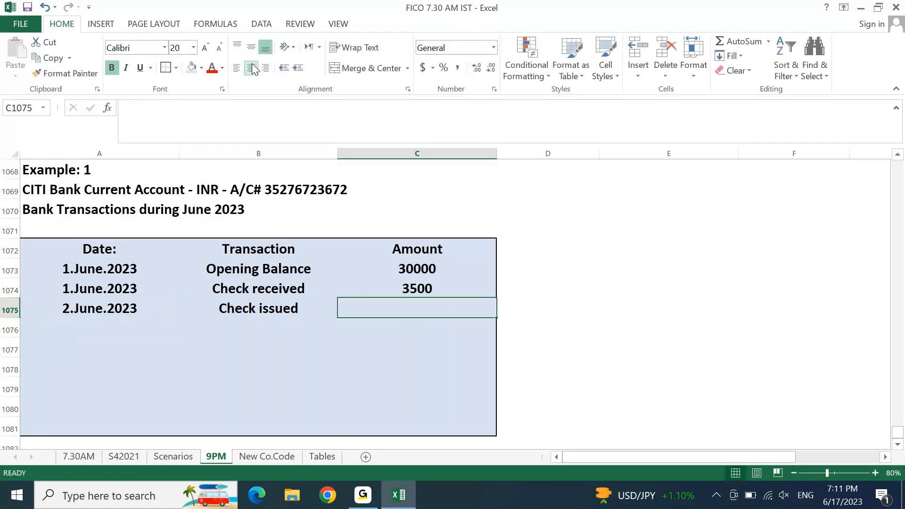
text(5950)
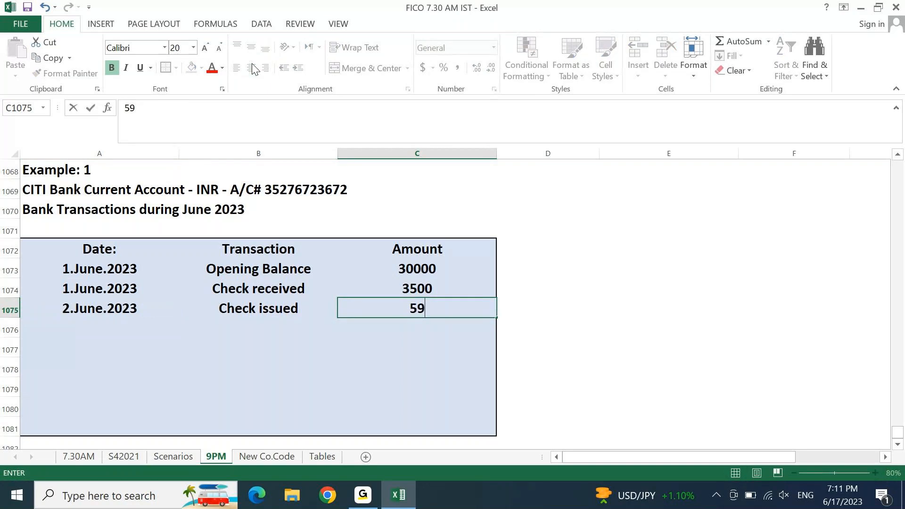
key(Return)
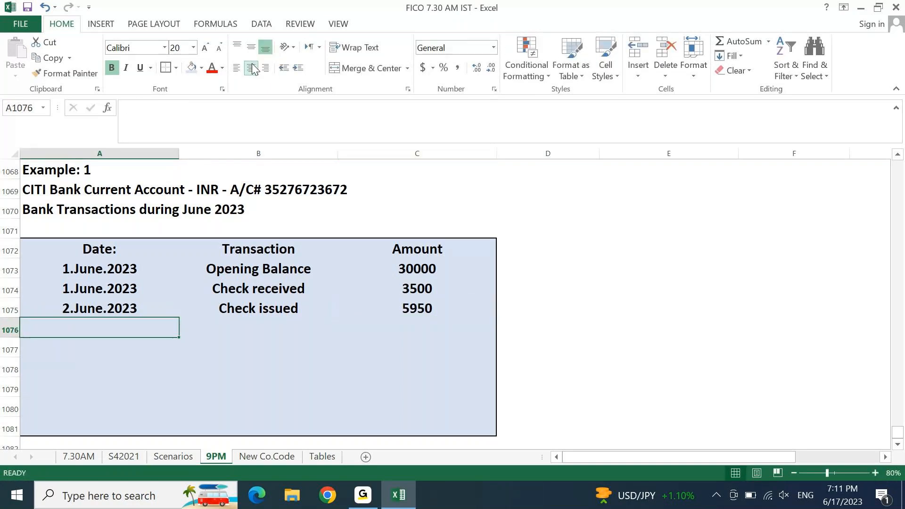
Step: Add the row 3.June.2023, Bank Interest received, 1239
key(ctrl+d)
key(F2)
key(Home)
key(shift+Right)
text(3)
key(Tab)
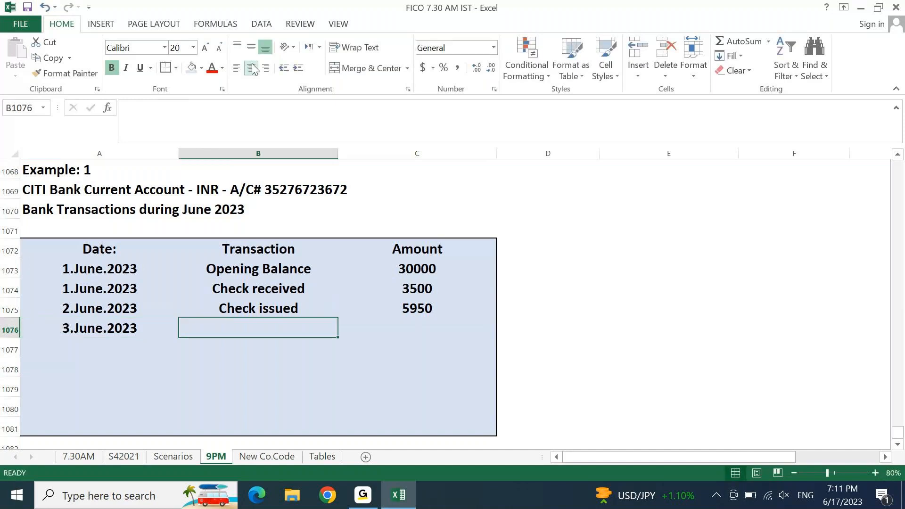
text(Bank I)
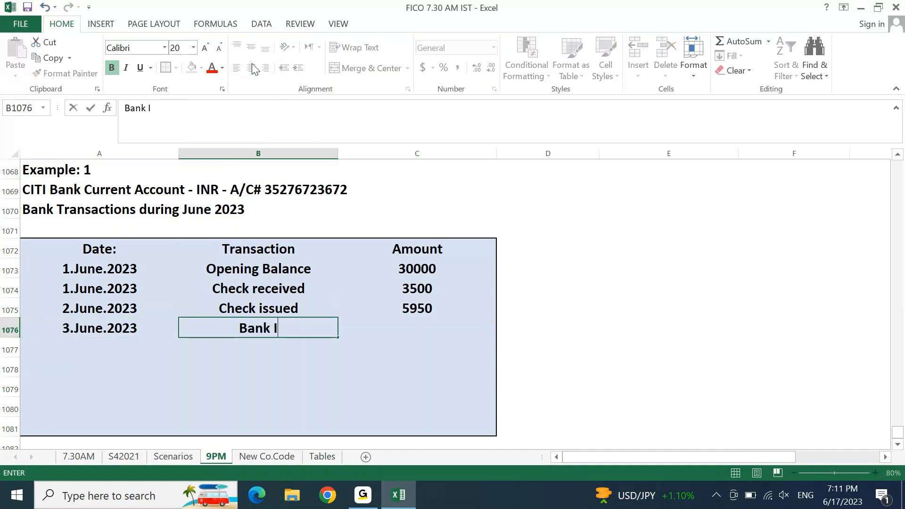
text(nterest re)
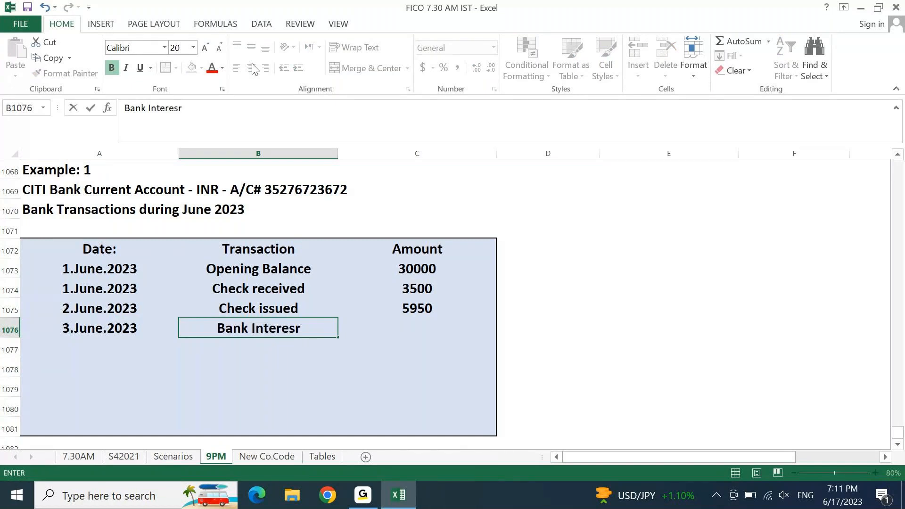
text(ceived)
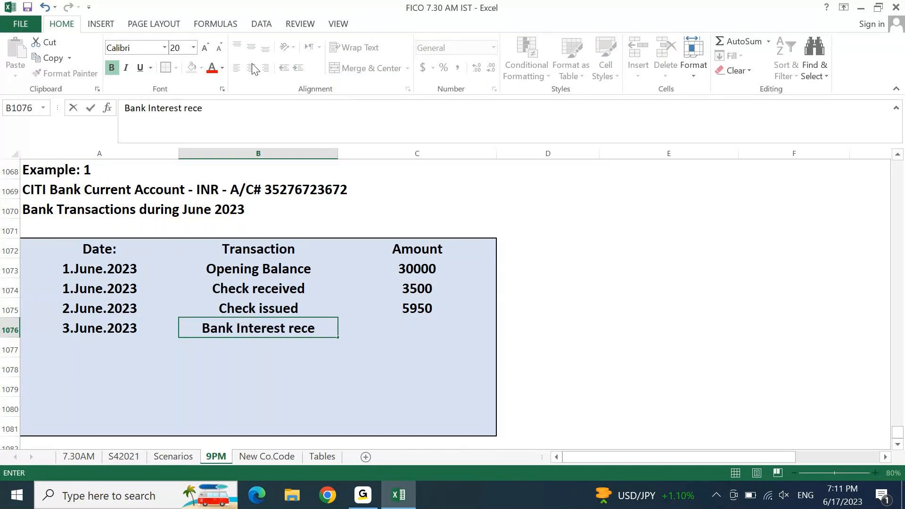
key(ctrl+Return)
key(Right)
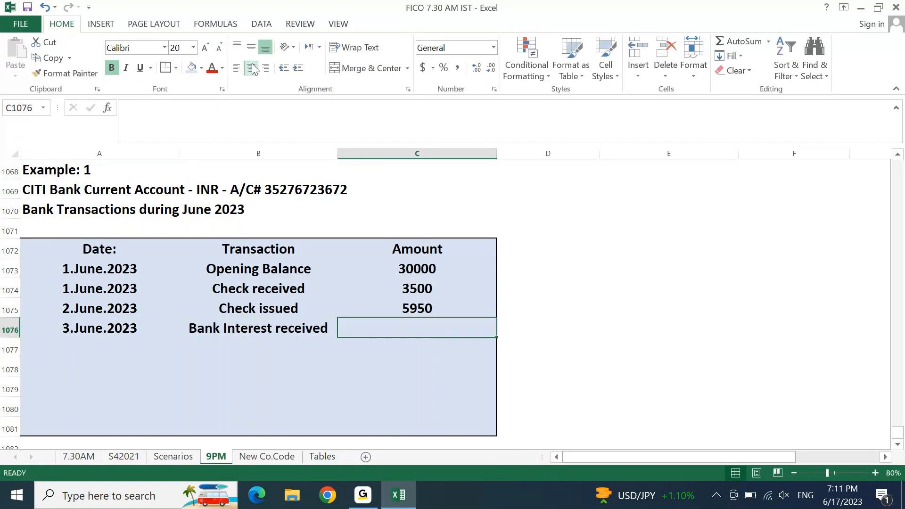
text(123)
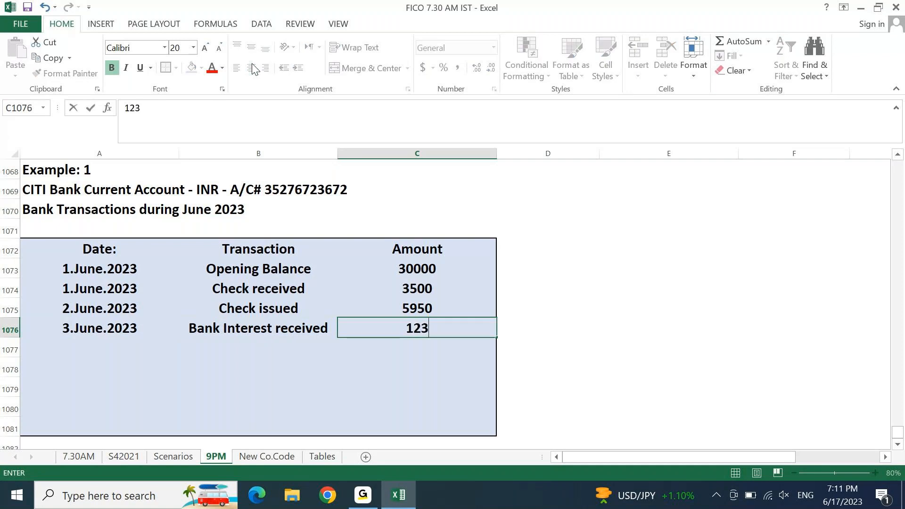
text(9)
key(Return)
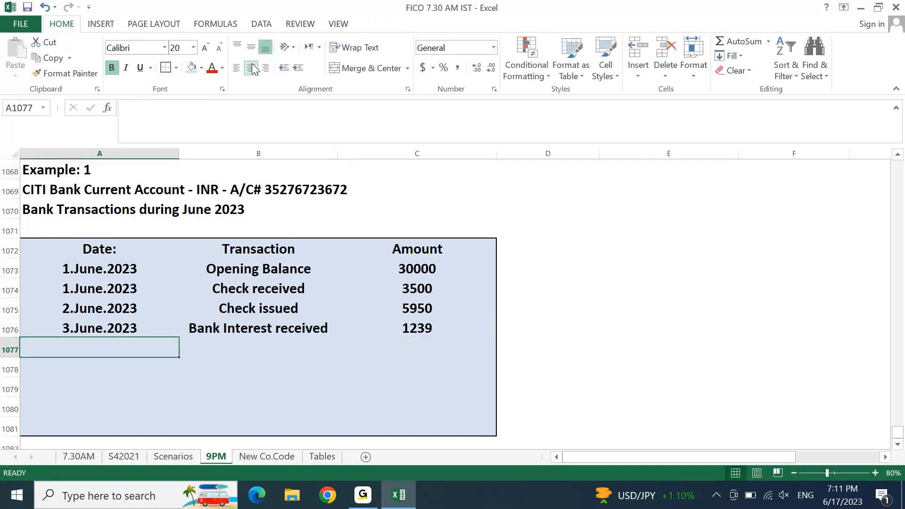
Step: Add the row 4.June.2023, Bank transfer received, 12852
key(ctrl+d)
key(F2)
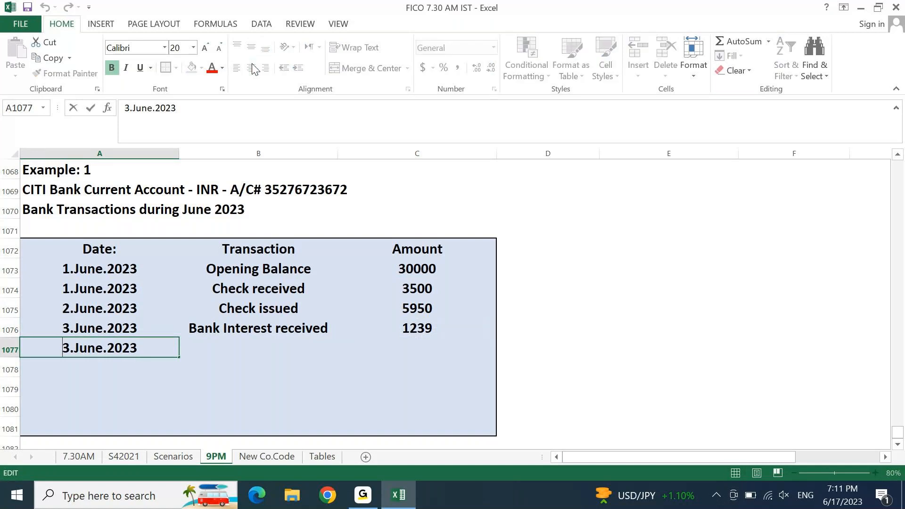
key(Home)
key(shift+Right)
text(4)
key(Tab)
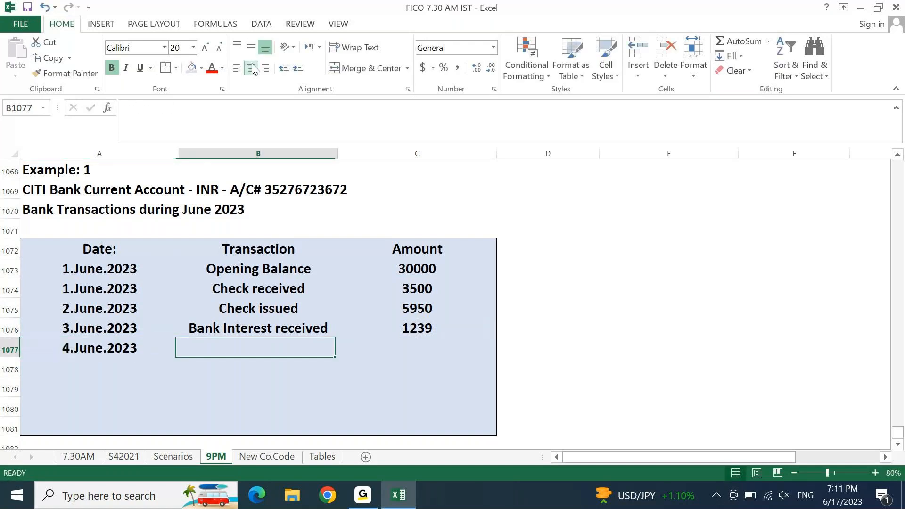
text(Bank)
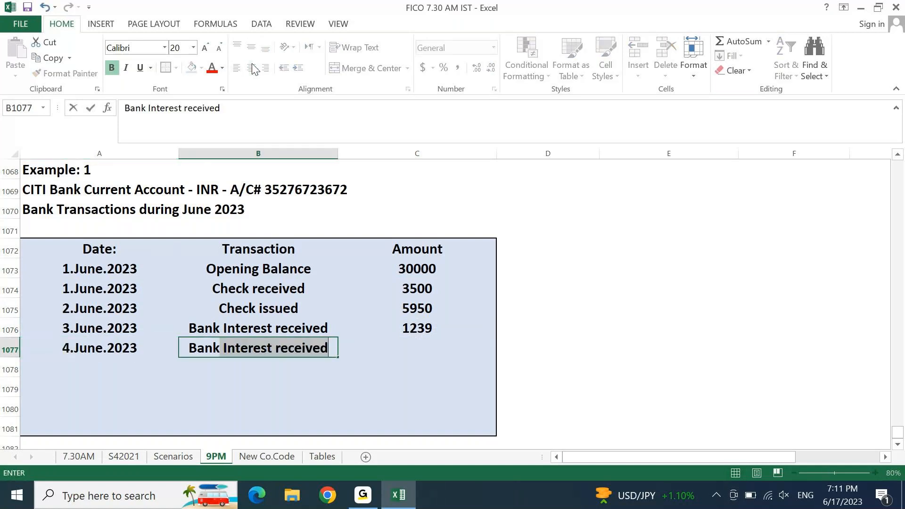
text( transf)
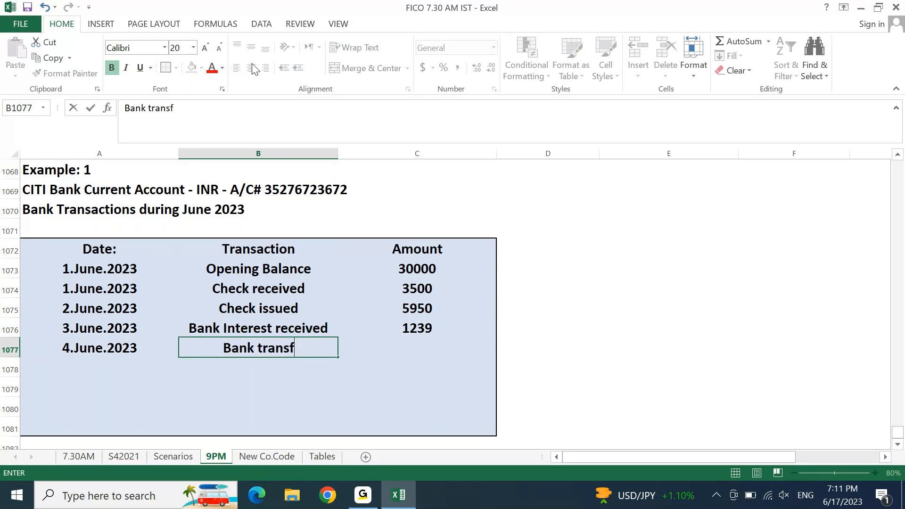
text(er received)
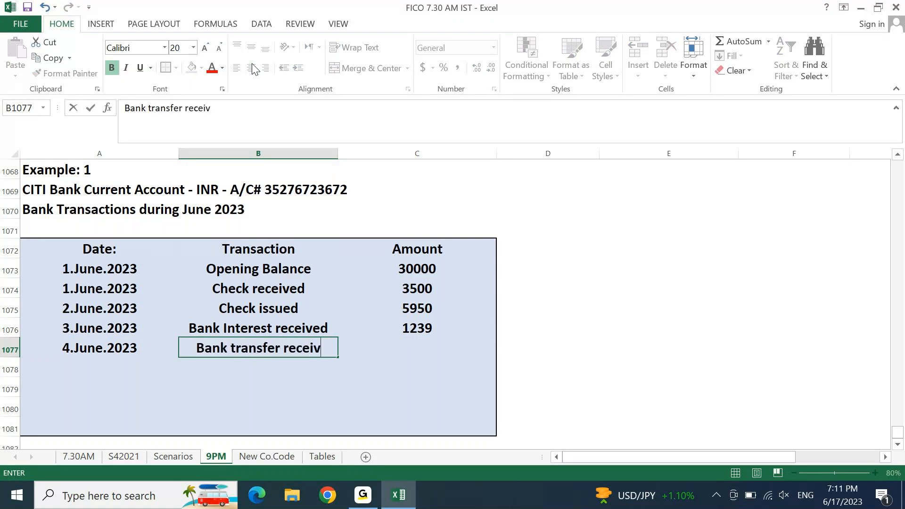
key(Tab)
text(1)
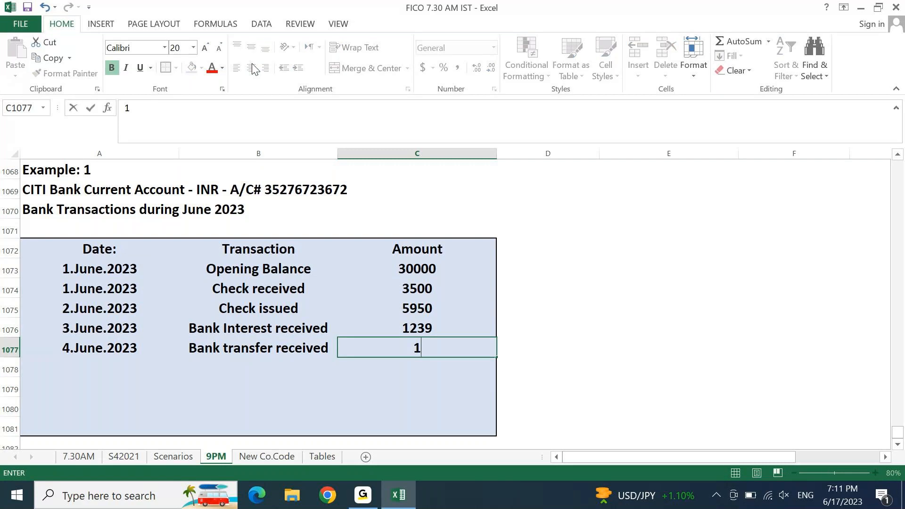
text(2852)
key(Up)
Step: Add a 5.June.2023 row: Check issued, amount 3764
key(Down)
key(Down)
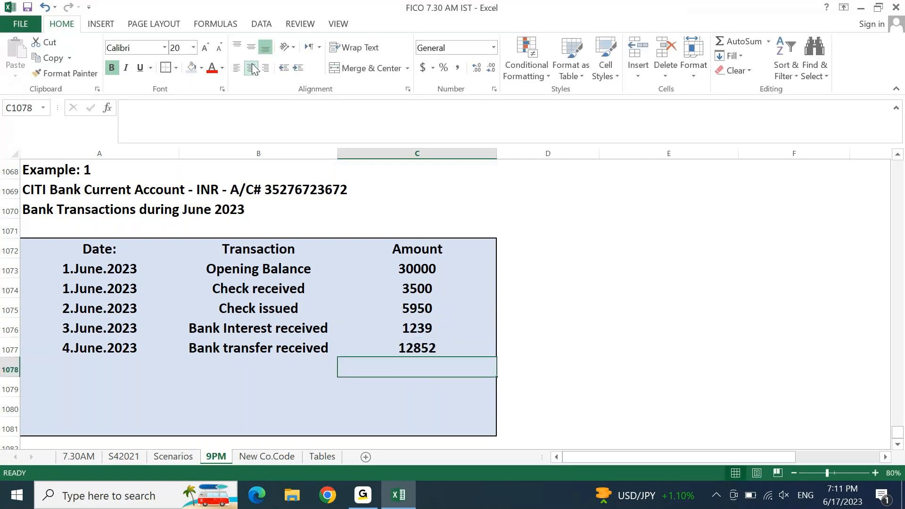
key(Left)
key(Left)
key(ctrl+apostrophe)
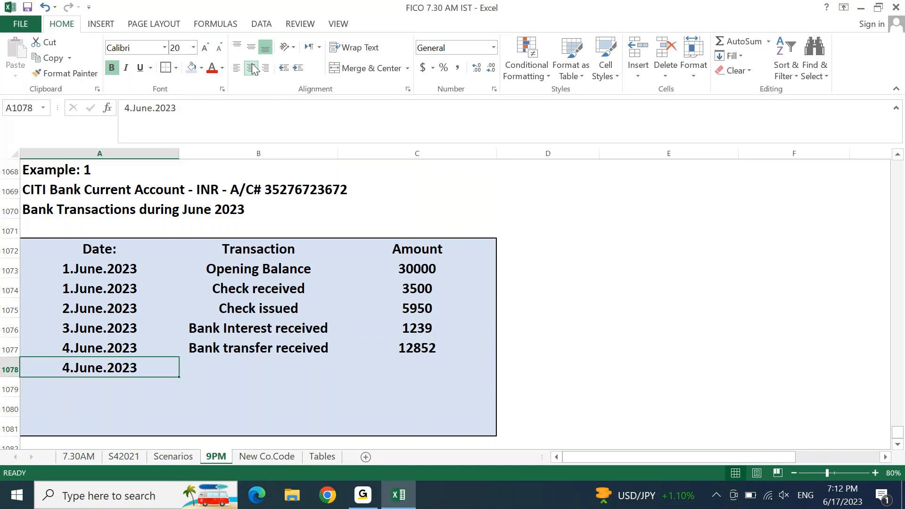
key(Home)
key(shift+Right)
text(5)
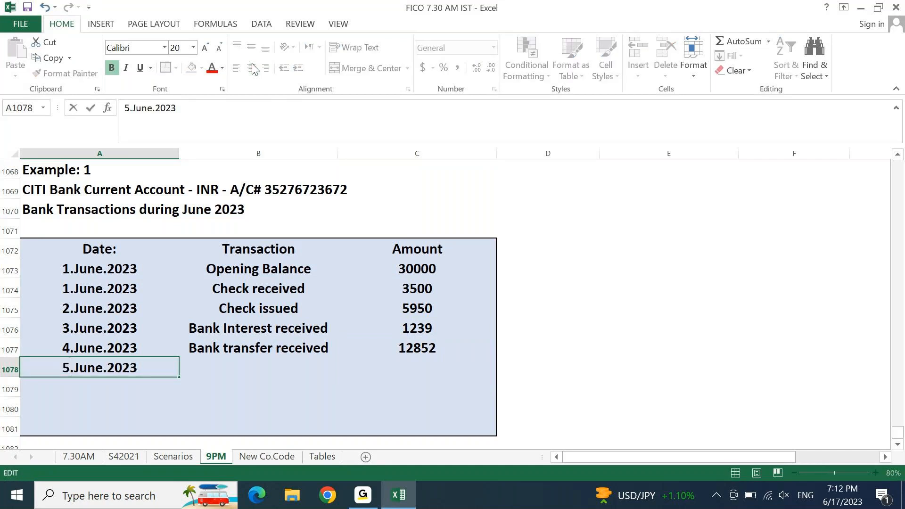
key(Tab)
text(Check issue)
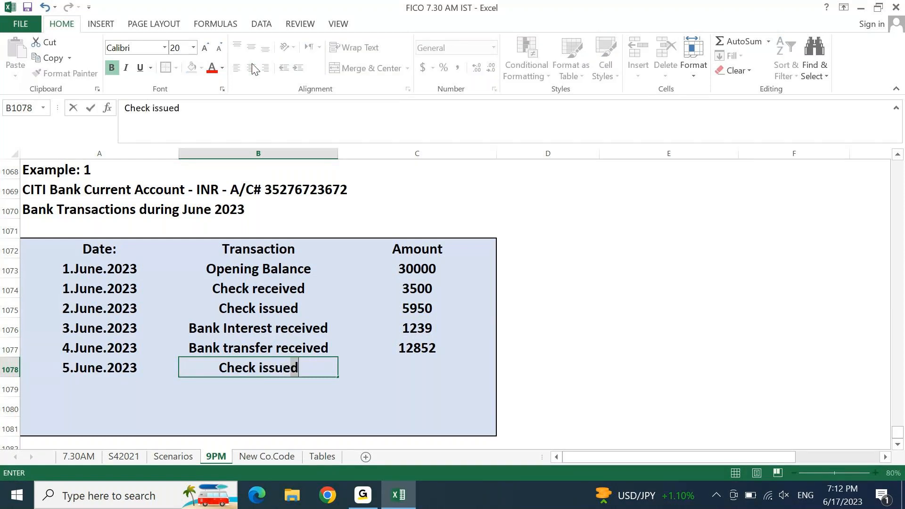
key(Tab)
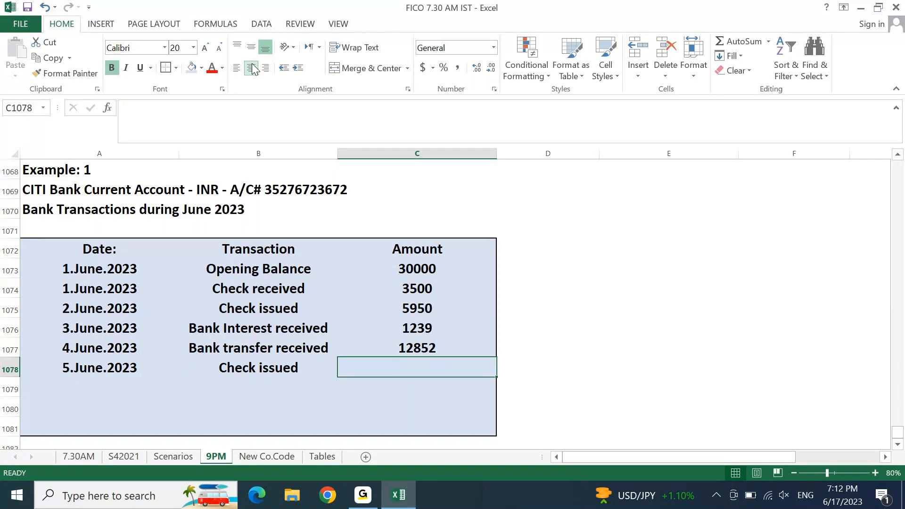
text(3764)
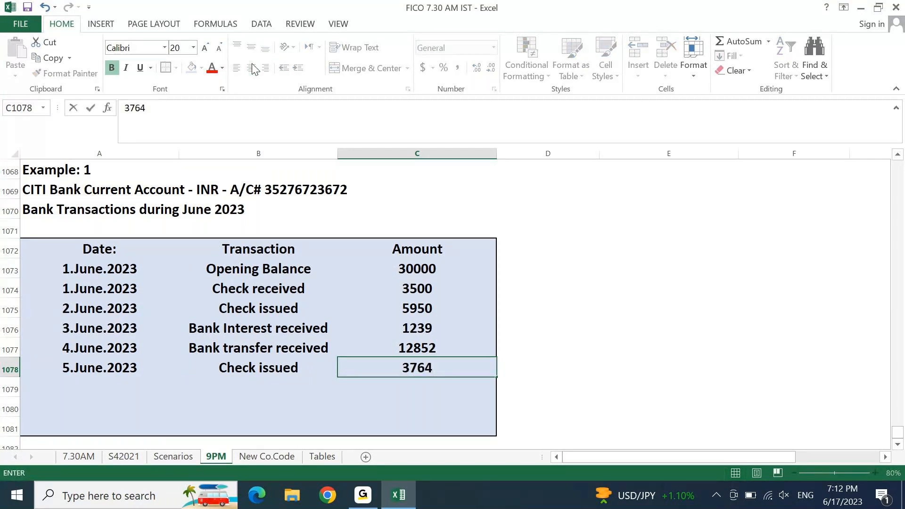
key(Return)
Step: Add a 8.June.2023 row: Bank transfer made, amount 4800
key(ctrl+d)
key(F2)
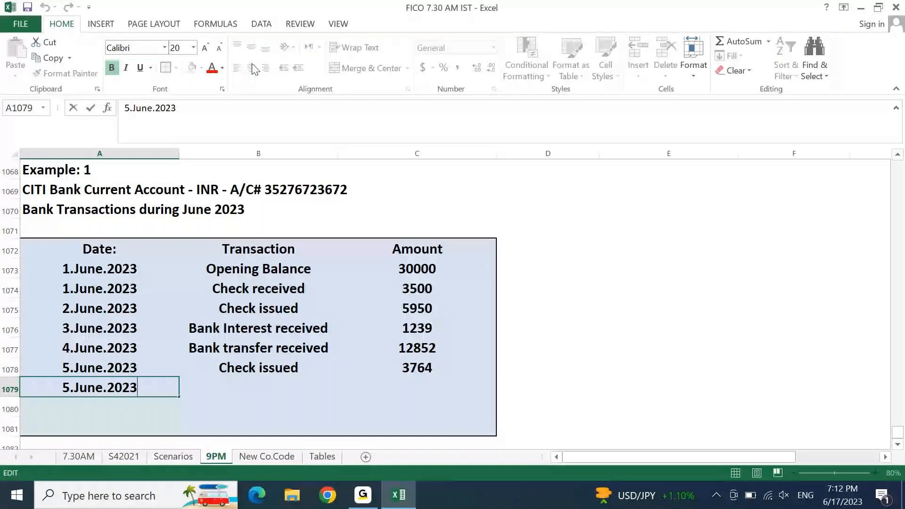
key(Home)
key(Delete)
text(8)
key(Tab)
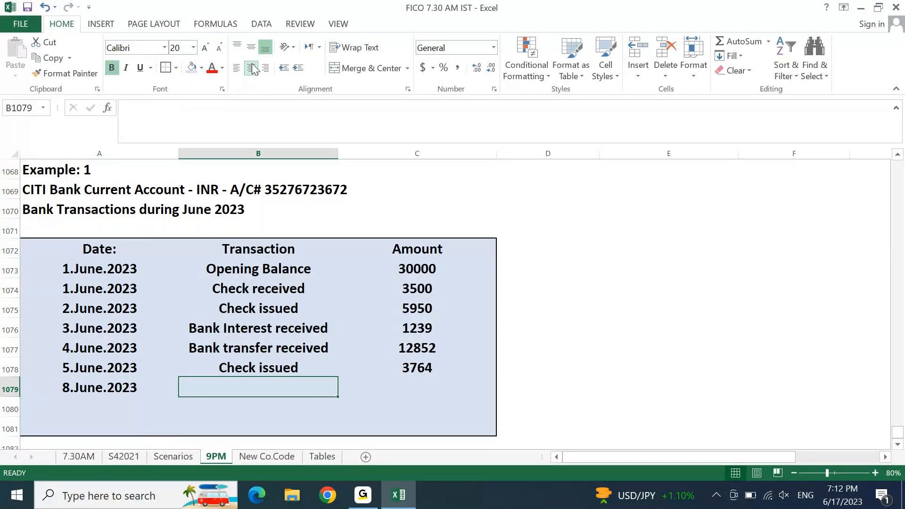
text(Bank trn)
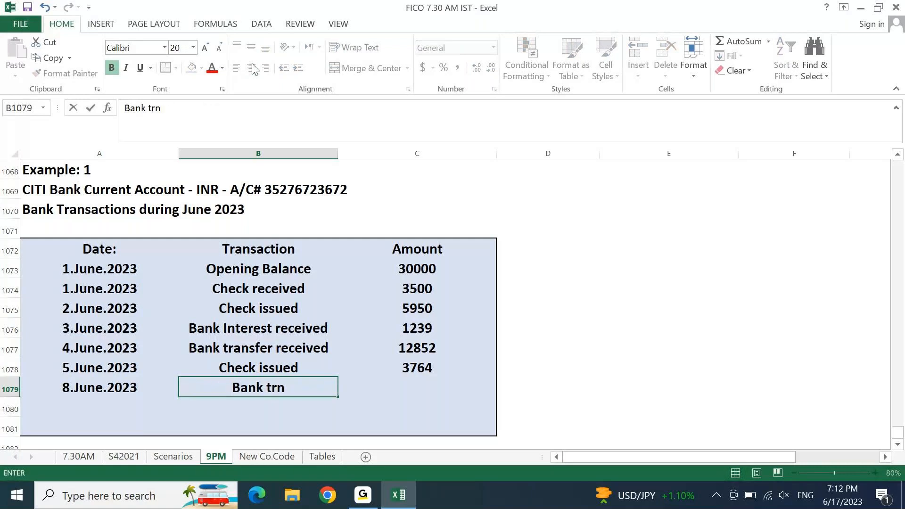
key(BackSpace)
text(ansfer received)
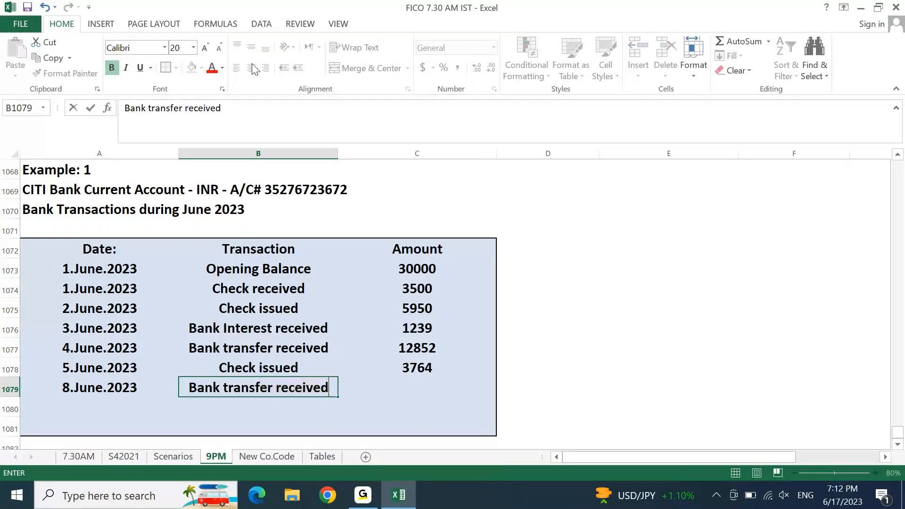
key(ctrl+shift+Left)
text(pay)
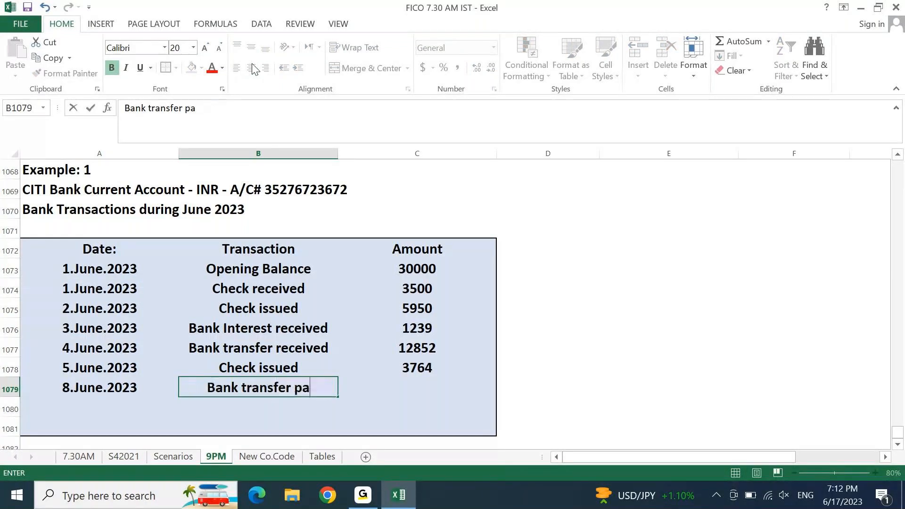
key(BackSpace)
key(BackSpace)
key(BackSpace)
key(BackSpace)
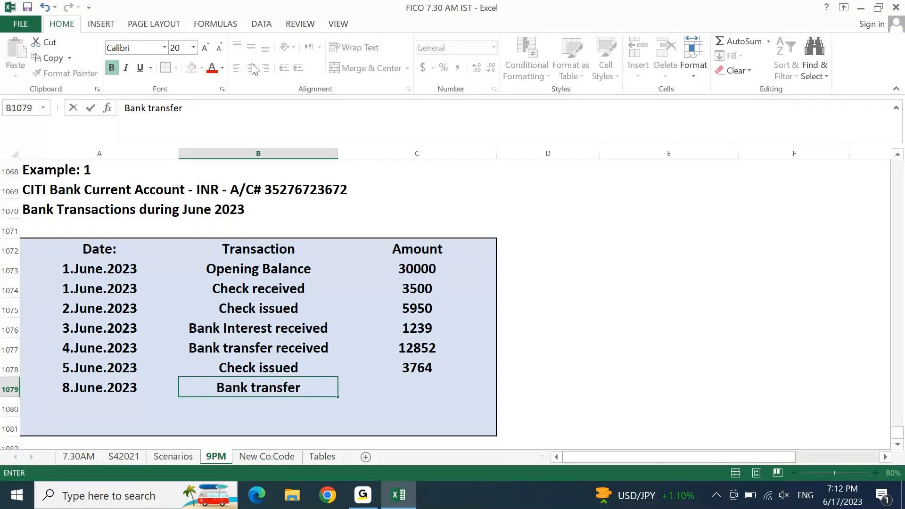
text(mak)
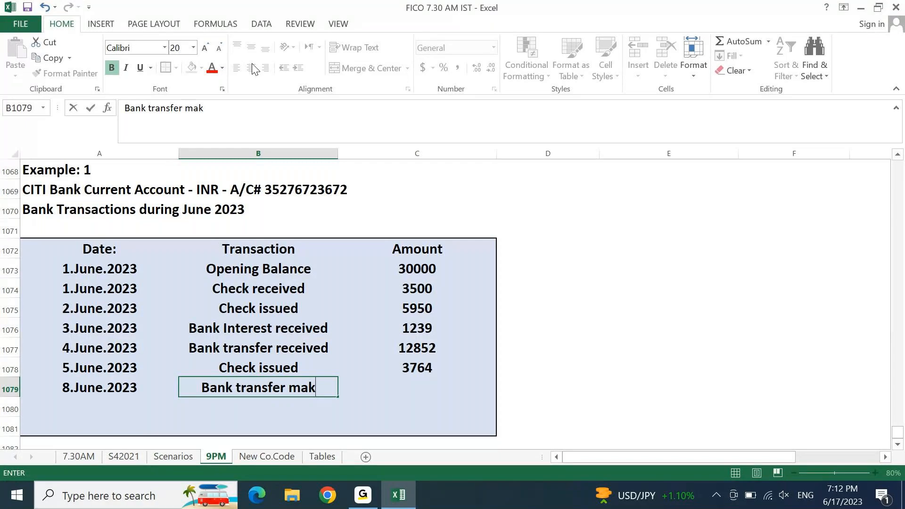
key(BackSpace)
text(de)
key(Tab)
key(Tab)
key(Left)
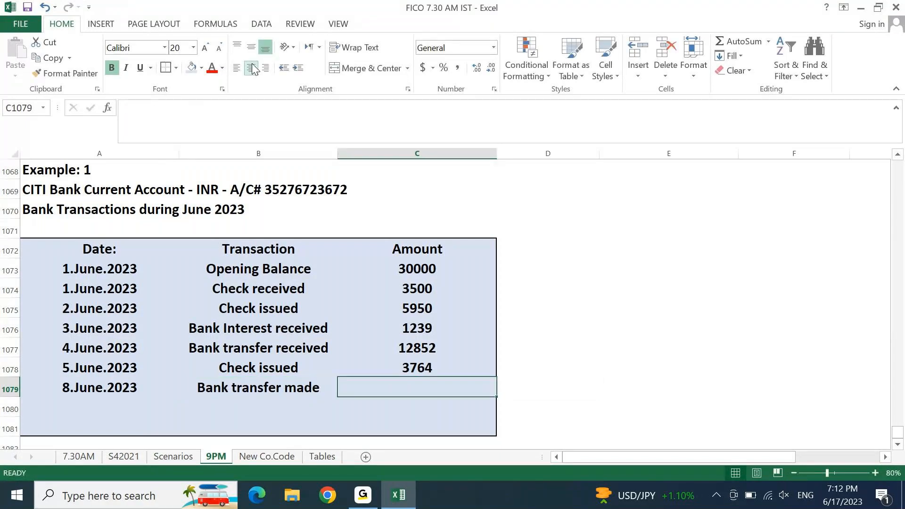
text(4800)
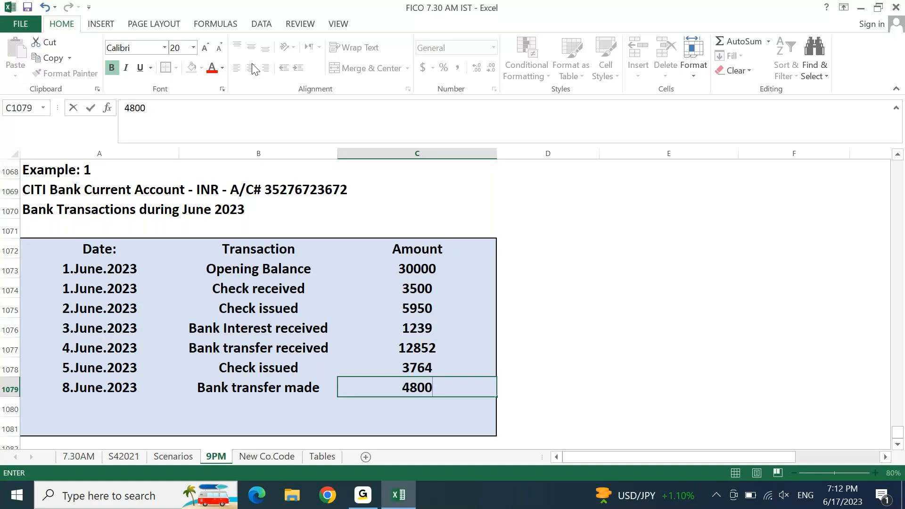
key(Return)
Step: Add a 10.June.2023 row: Bank charges, amount 860
key(Left)
key(Left)
key(ctrl+d)
key(F2)
key(Home)
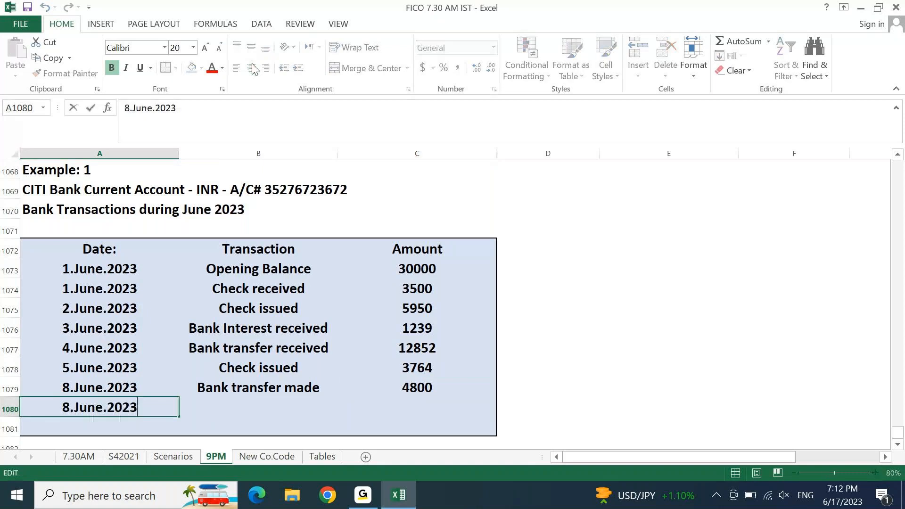
key(shift+Right)
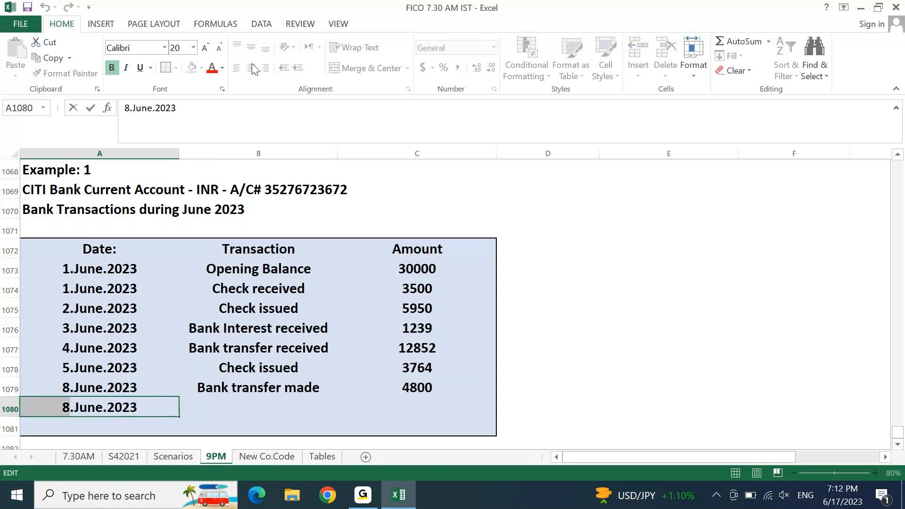
text(10)
key(Tab)
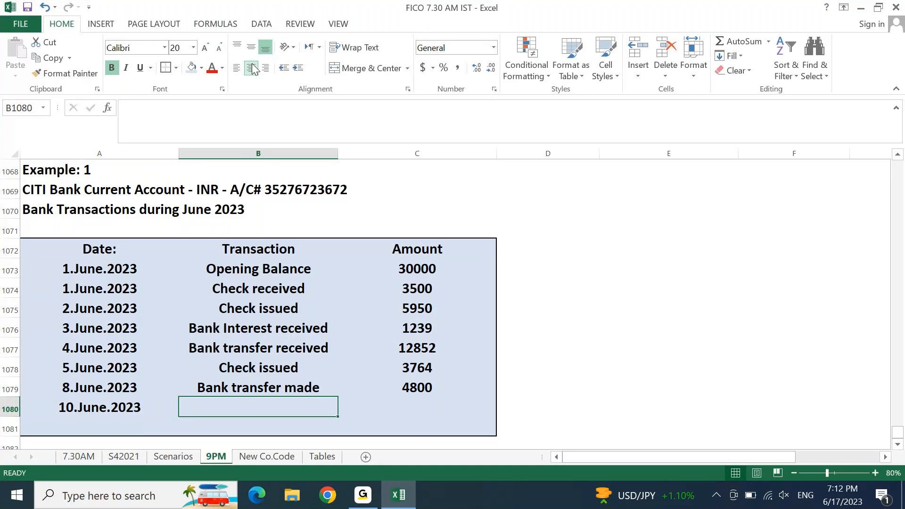
text(Bank charges)
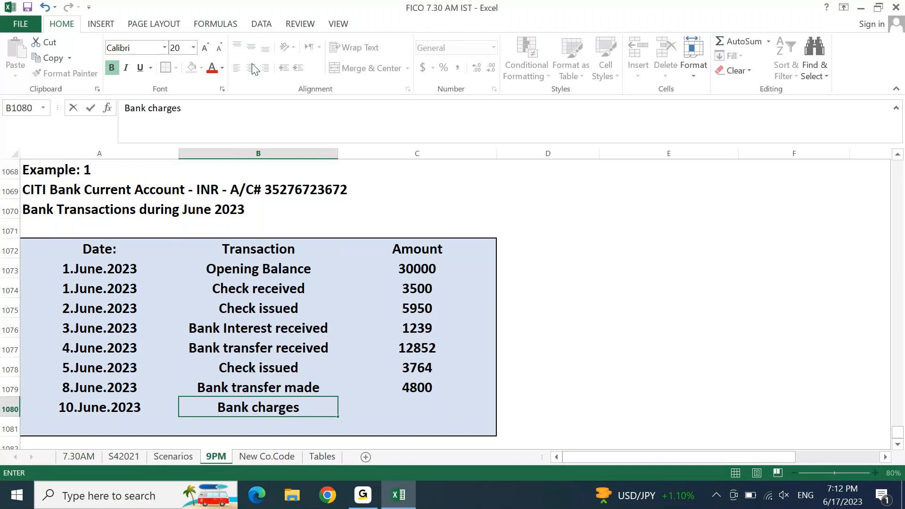
key(Tab)
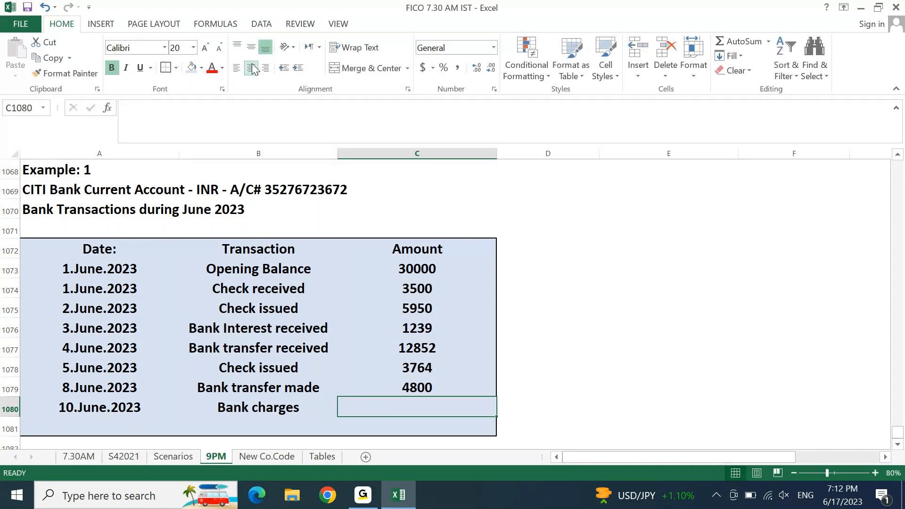
text(860)
key(Return)
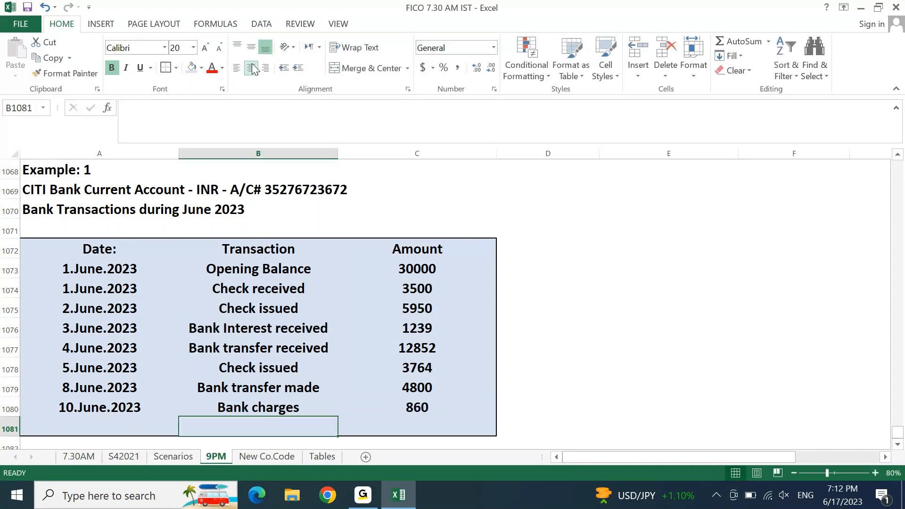
Step: Add a 12.June.2023 row: Other charges, amount 500
key(Left)
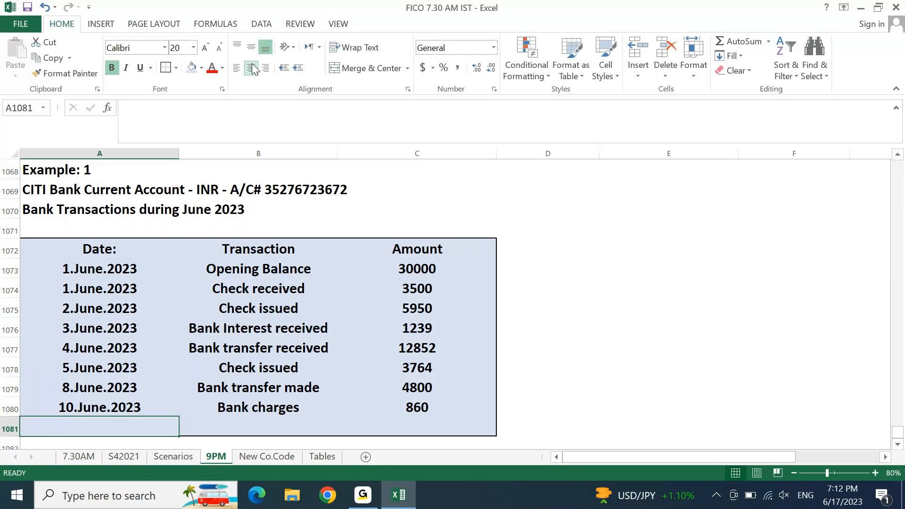
key(ctrl+d)
key(F2)
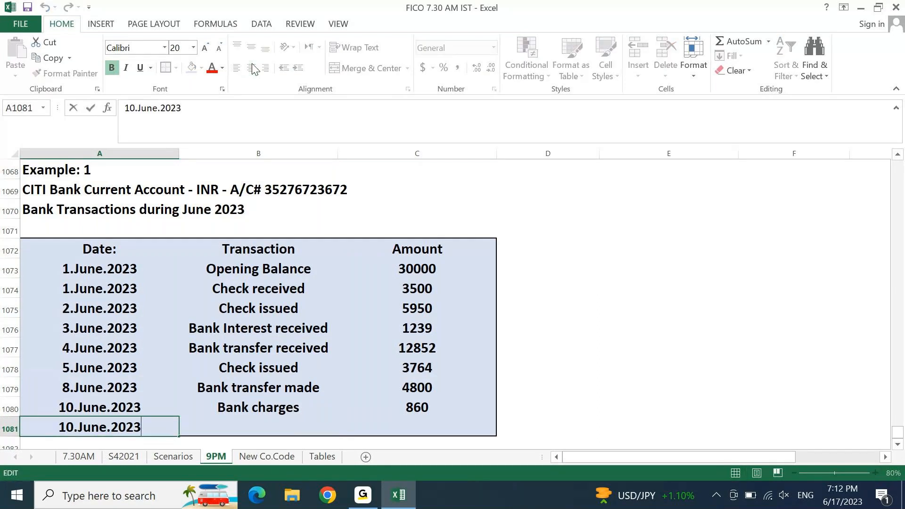
key(Home)
key(Right)
key(shift+Right)
text(2)
key(Tab)
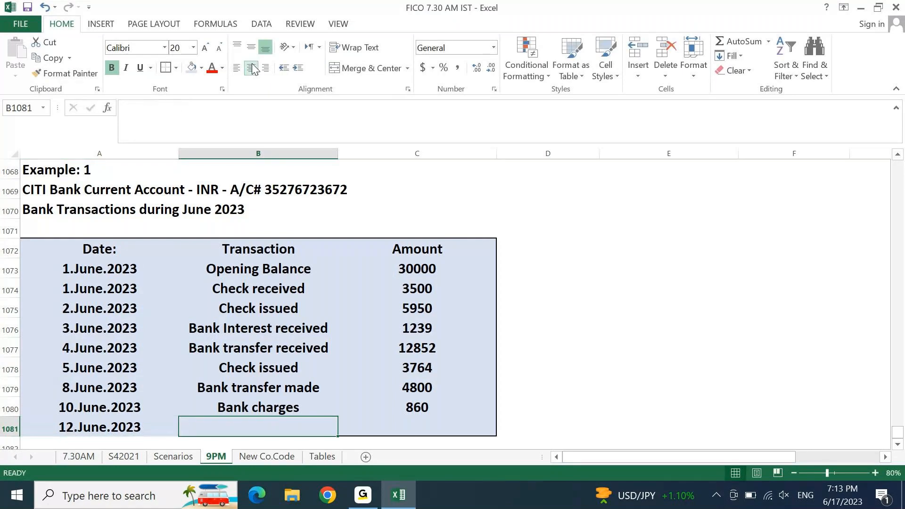
text(Ote)
key(BackSpace)
text(h)
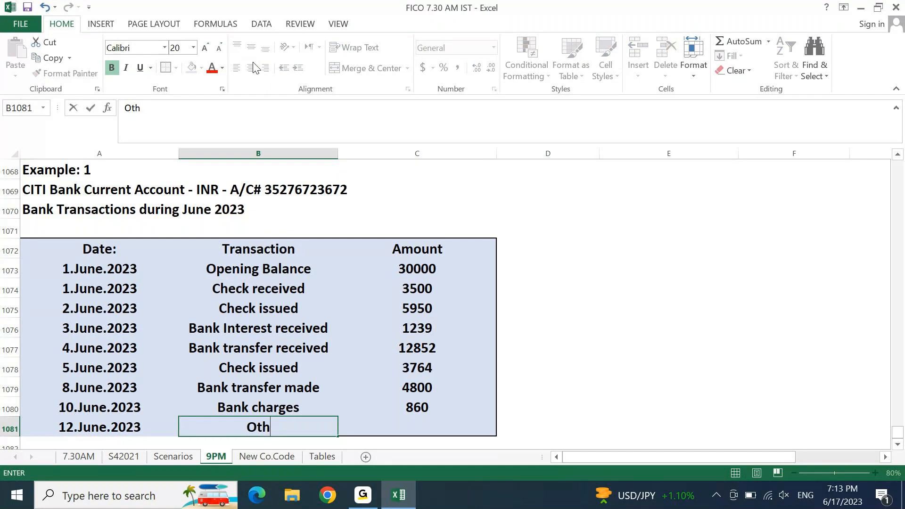
text(er charge)
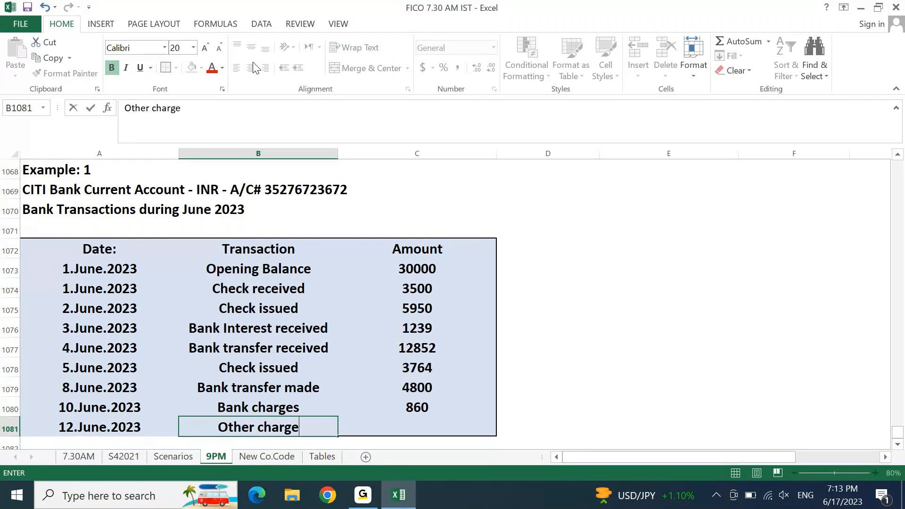
text(s)
key(Tab)
text(500)
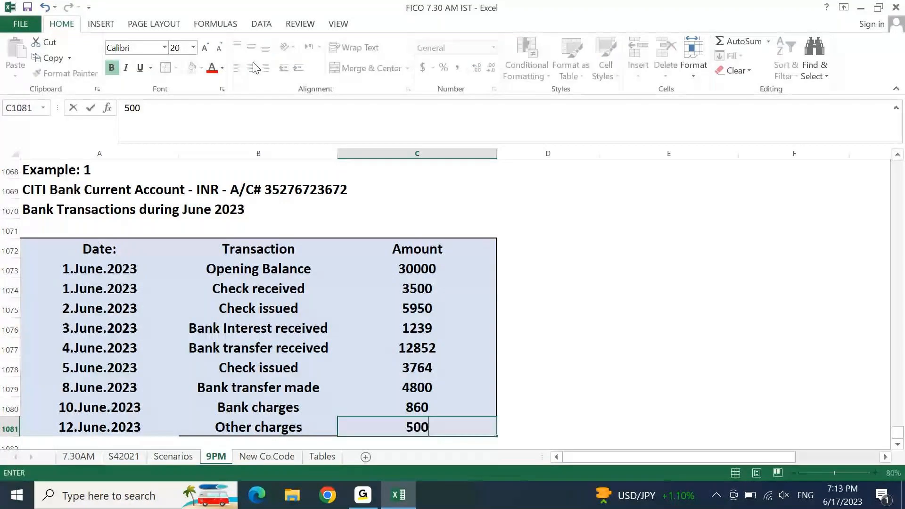
key(Return)
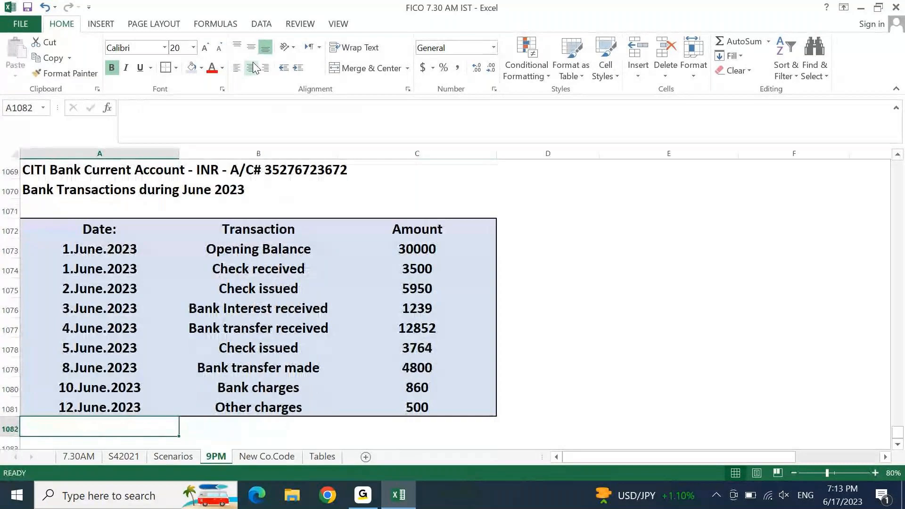
Step: Drop the 'Bank Statement for June 2023' title and delete its row, then select the Date header
key(Up)
key(Up)
key(Up)
key(Up)
key(Up)
key(Up)
key(Up)
key(Up)
key(Up)
key(Up)
key(Up)
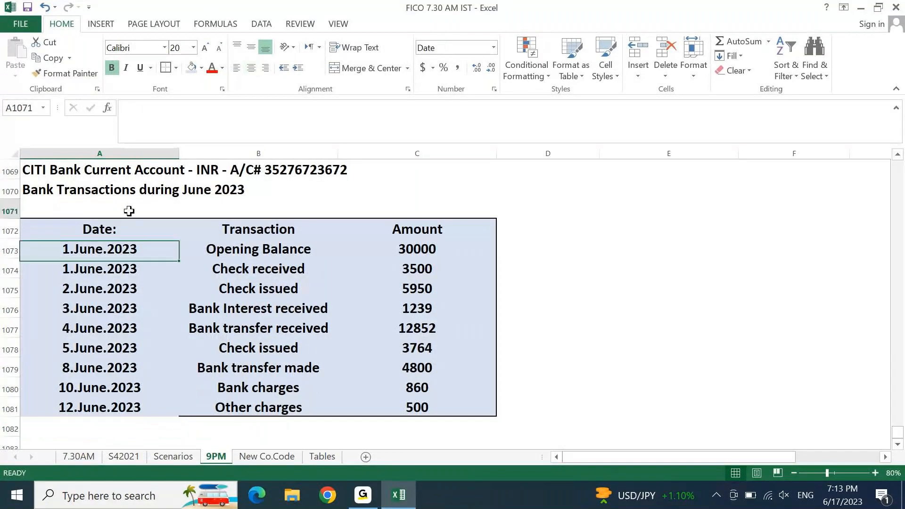
text(Ban )
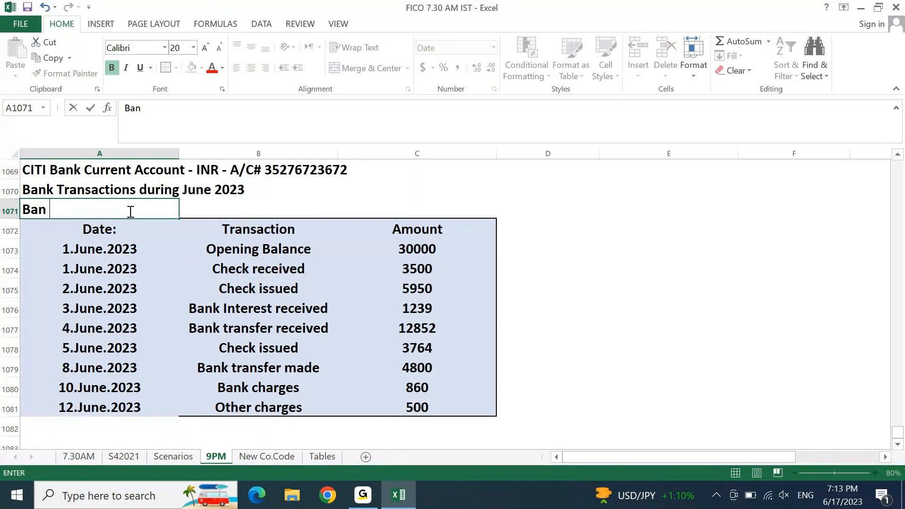
text(k Statement for Ju)
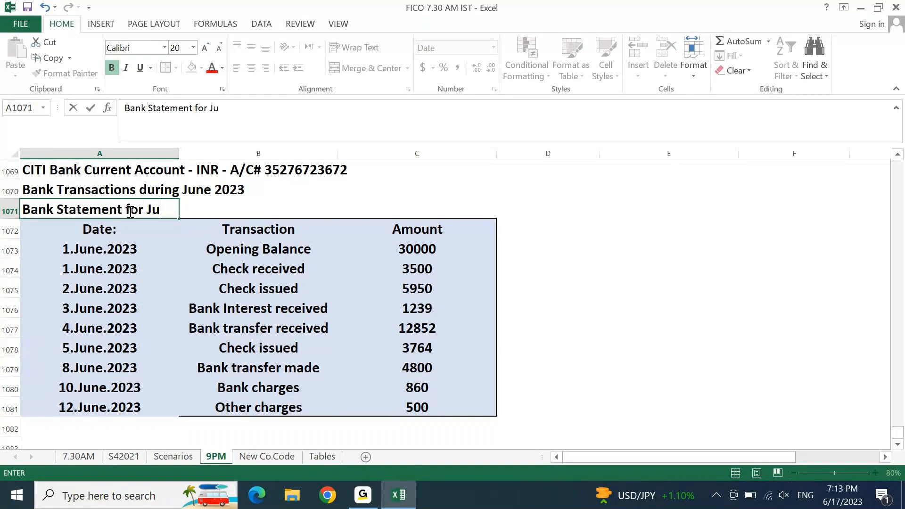
text(n)
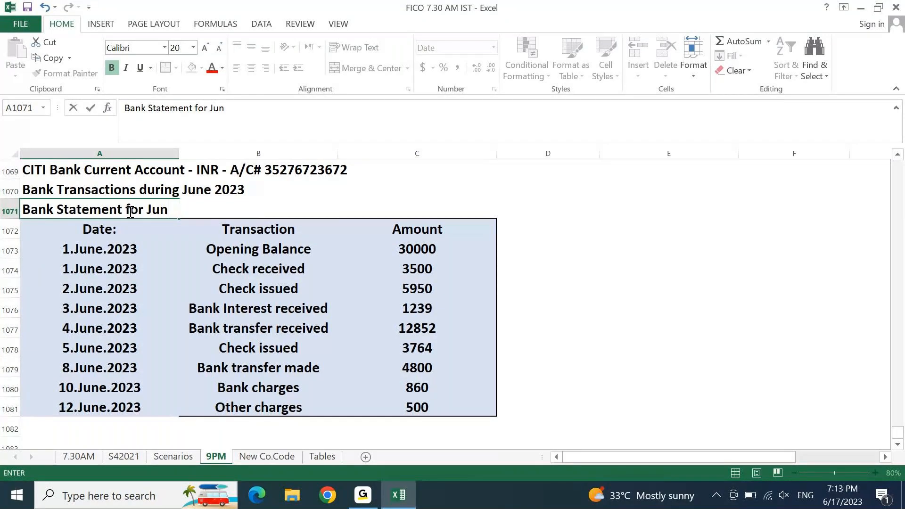
text(e 2023)
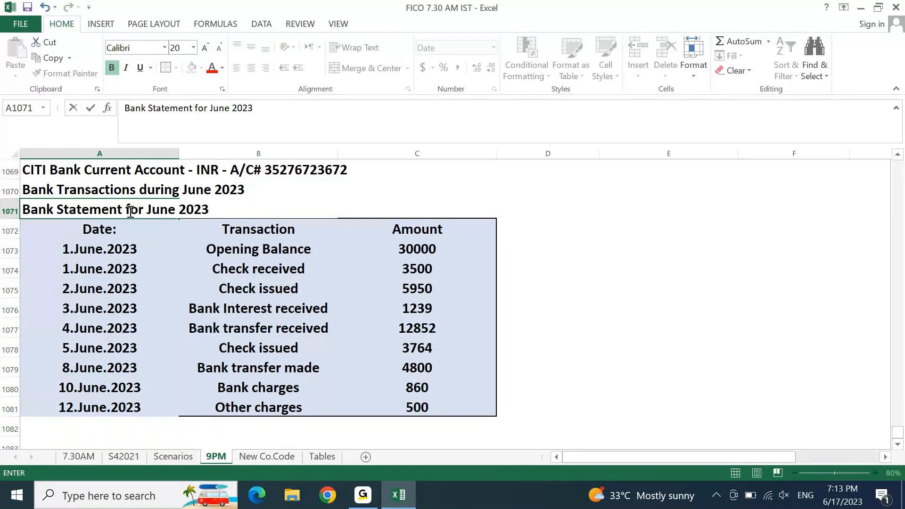
key(Escape)
key(shift+space)
key(ctrl+minus)
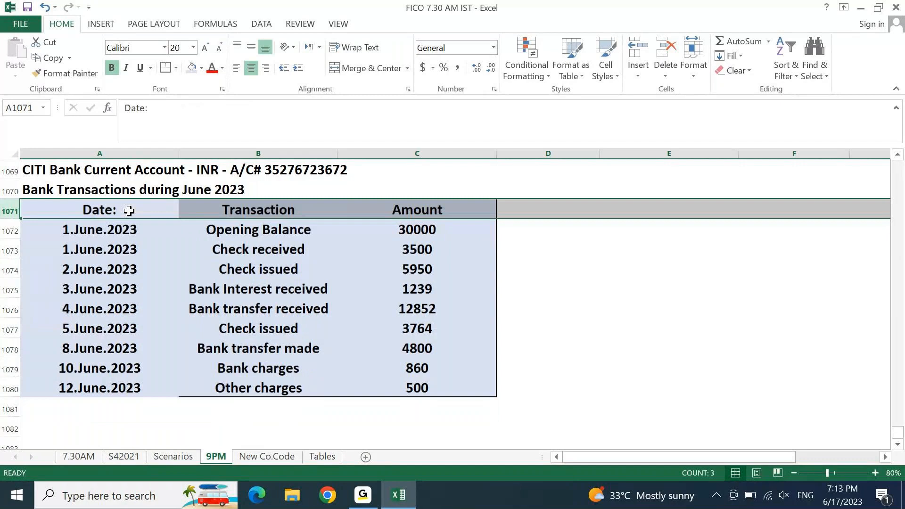
click(129, 211)
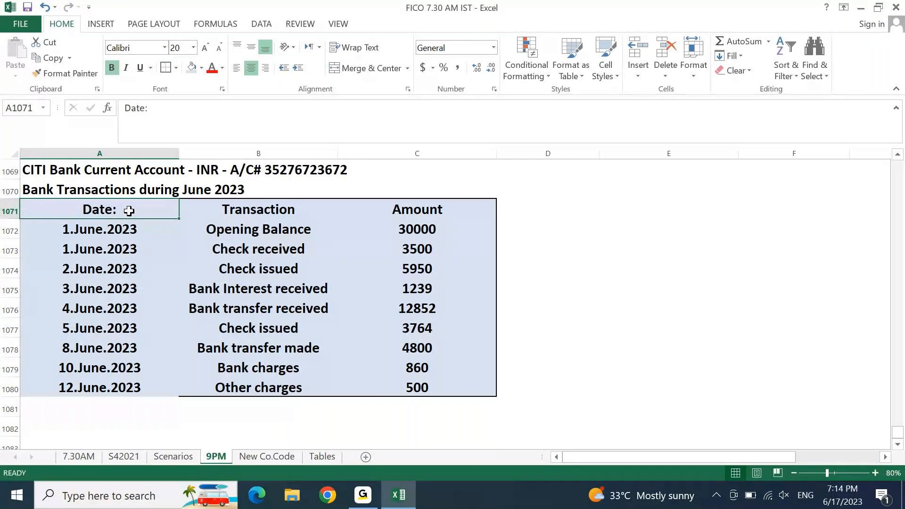
Step: Enter the heading 'Bank Balance calculation' in cell E1072
key(Right)
key(Right)
key(Right)
key(Right)
key(Down)
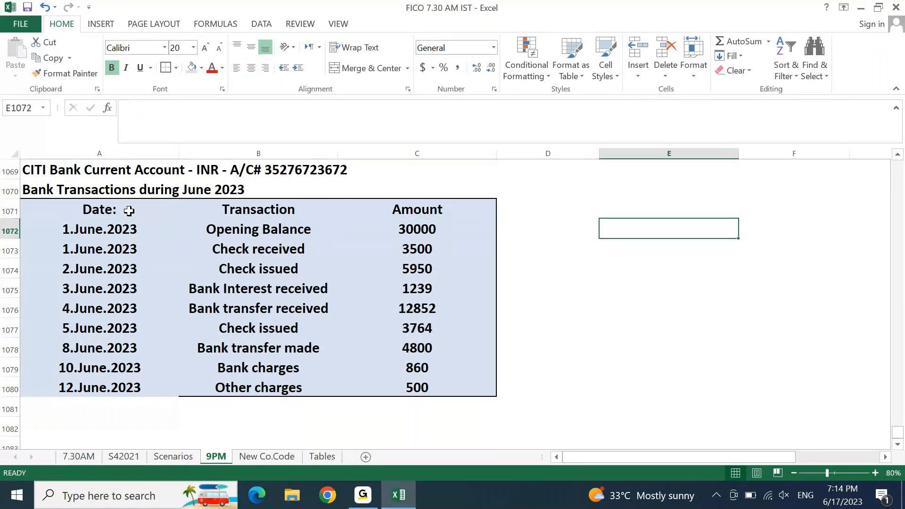
text(Bank)
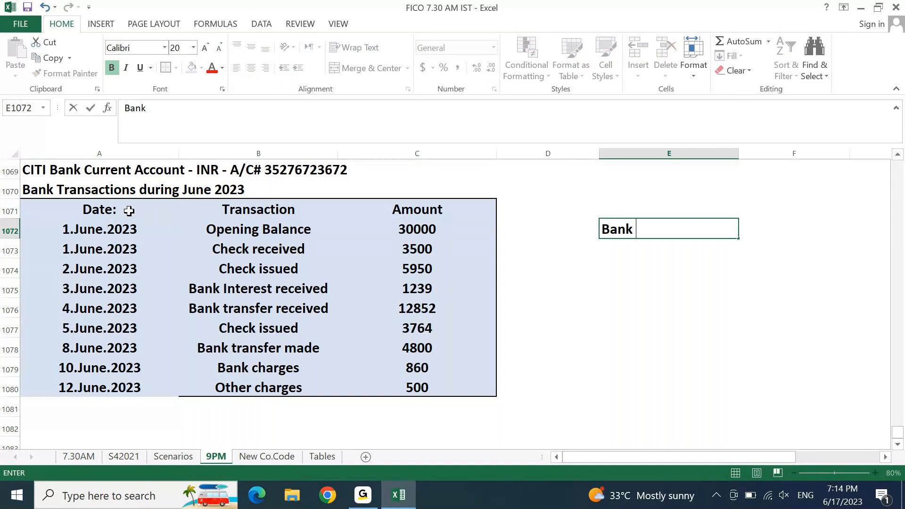
text(Balanc)
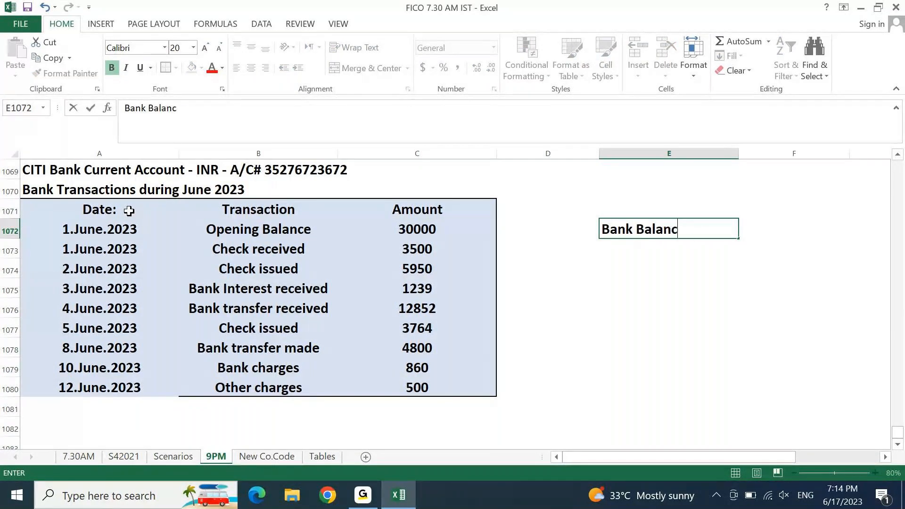
text(e calculation)
key(Return)
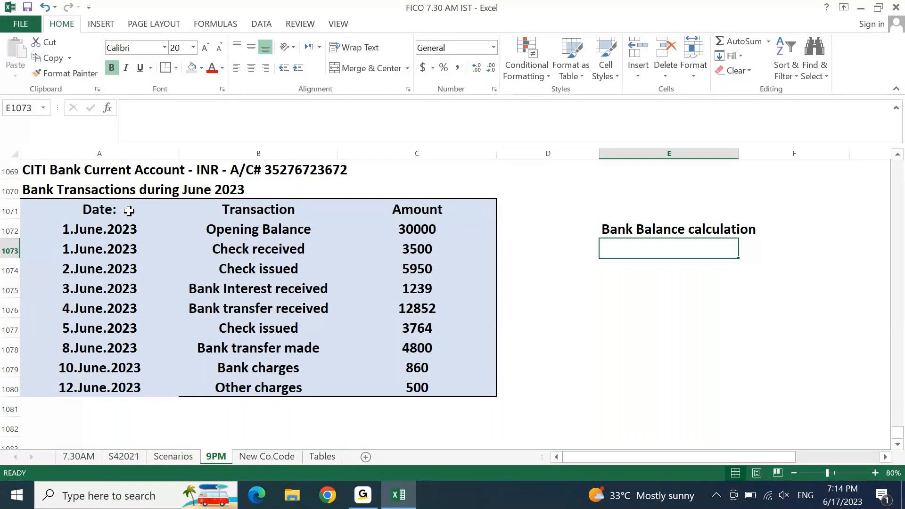
Step: Fill E1072:F1072 with gold
key(Up)
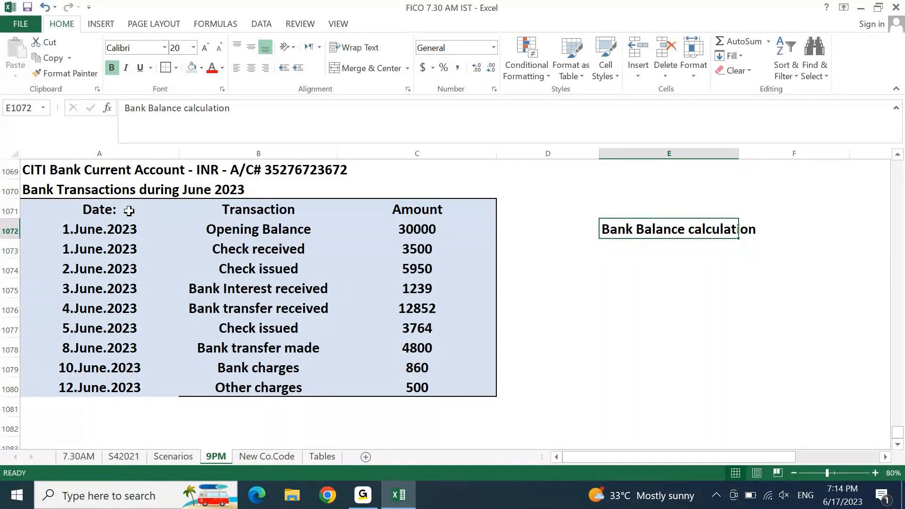
key(shift+Right)
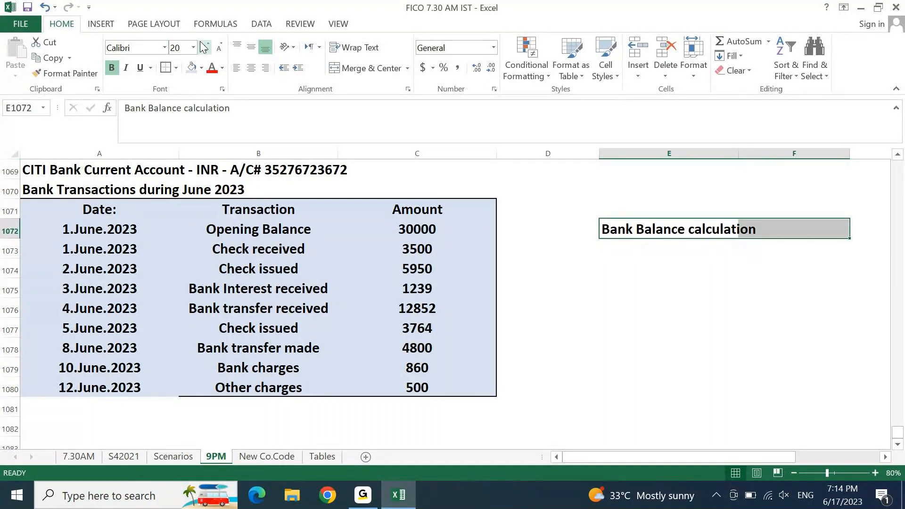
click(203, 67)
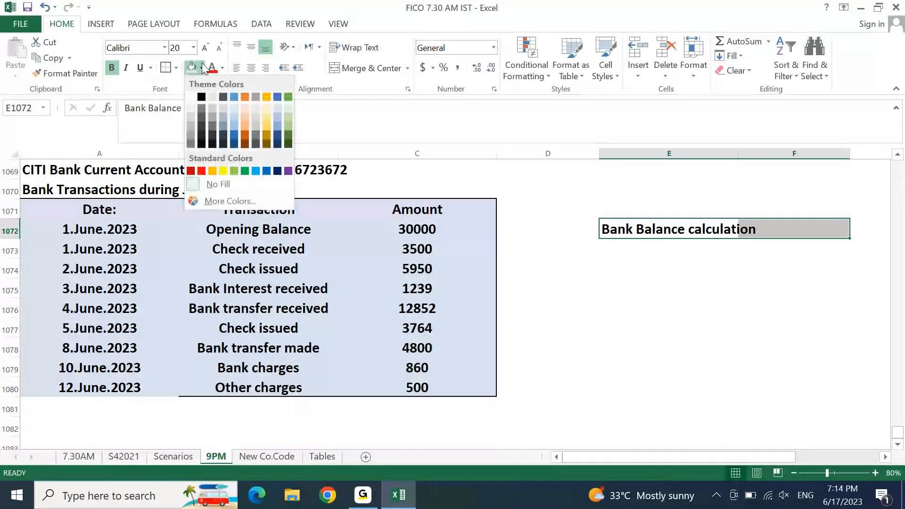
click(266, 125)
key(Return)
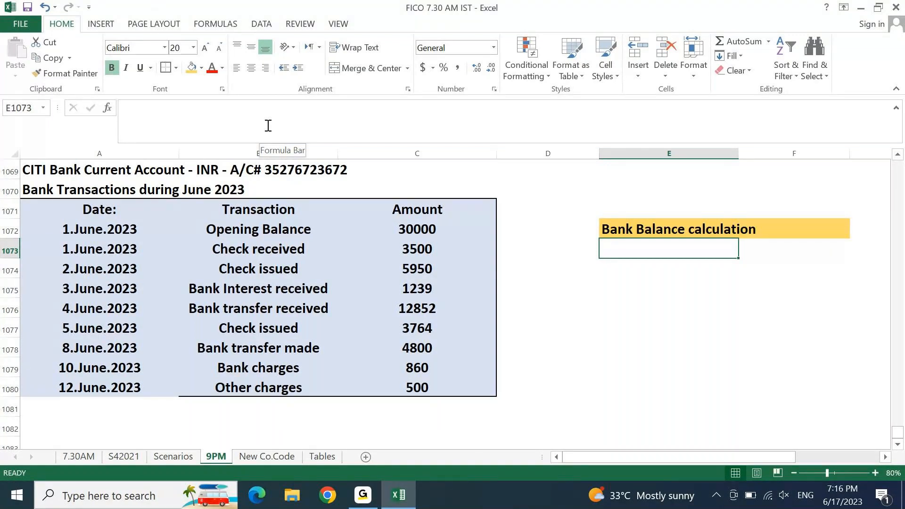
Step: Enter 'We Don't follow DR CR Logic' in E1073 and 'We follow Increase Decrease Logic' in E1074
text(W)
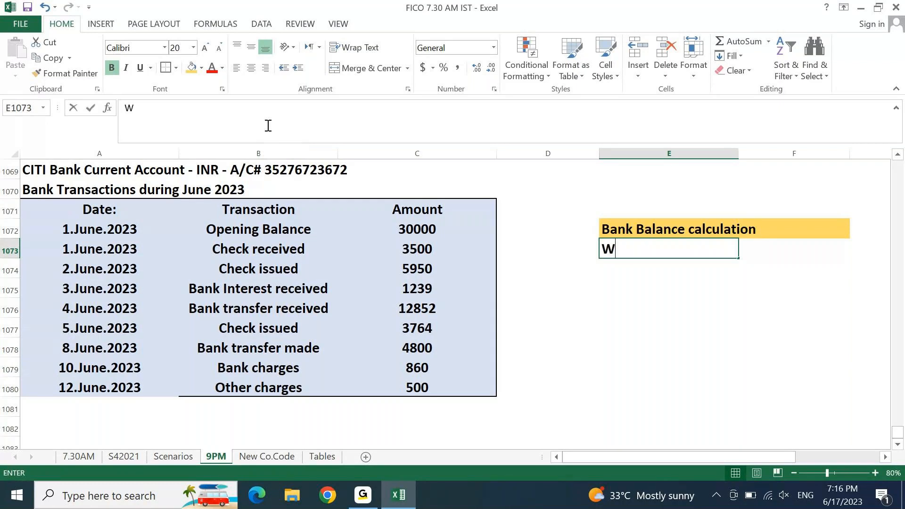
text(e Don't fo)
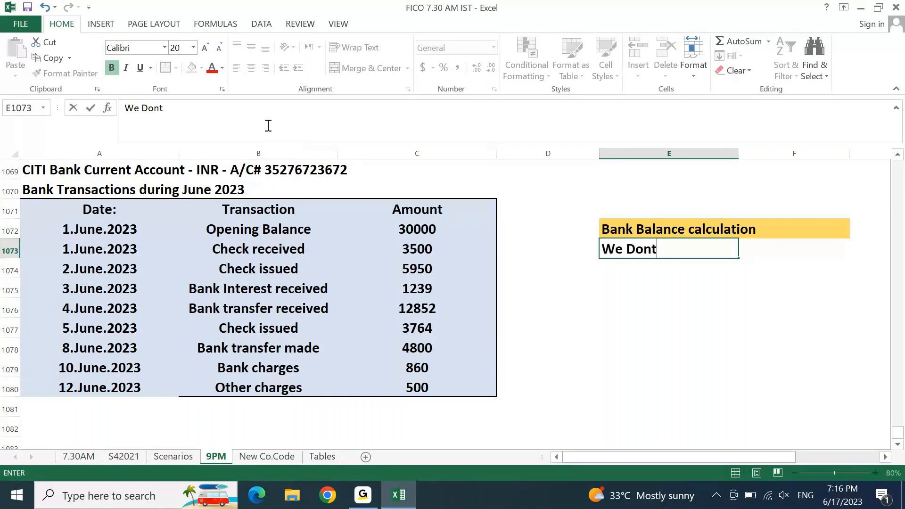
text(llo)
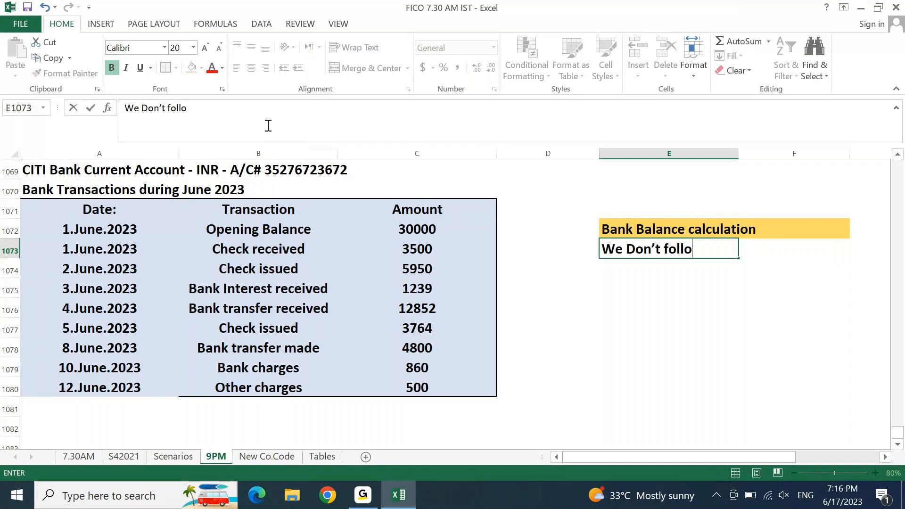
text(w DR V)
key(BackSpace)
text(C)
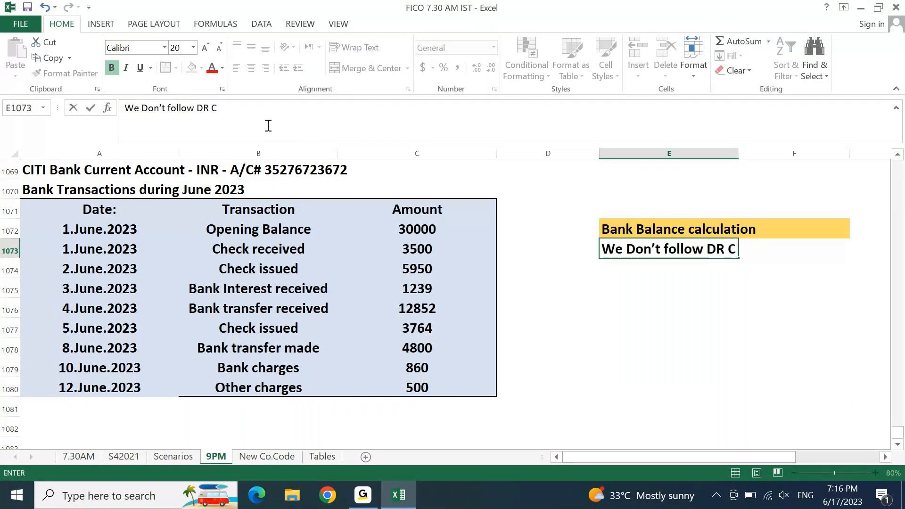
text(R Logic)
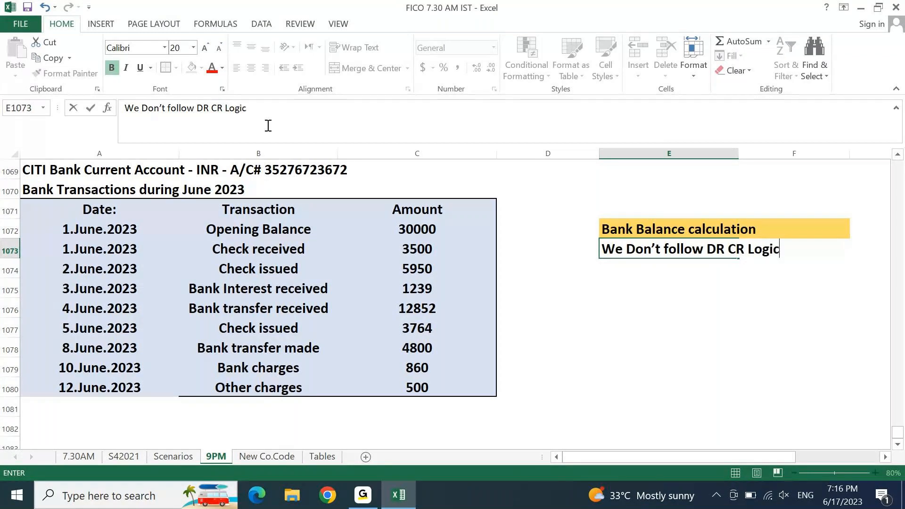
key(Return)
text(We follow )
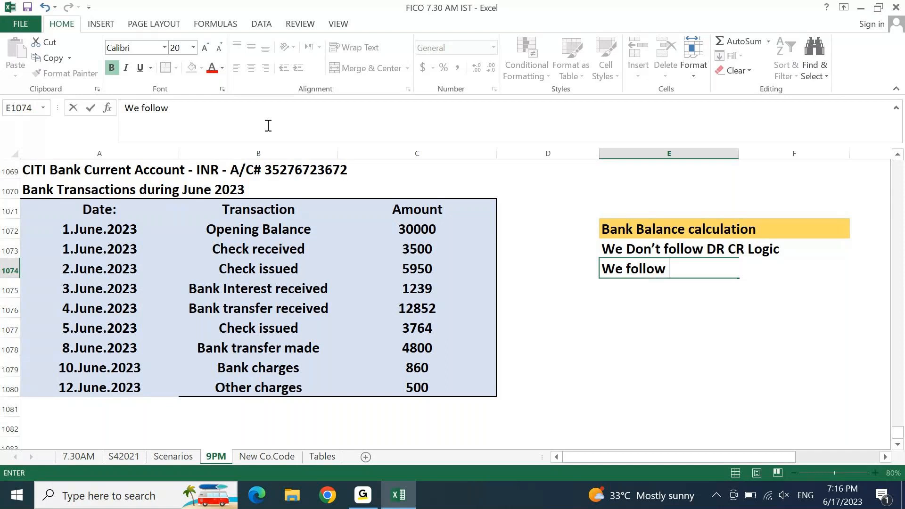
text(Increase D)
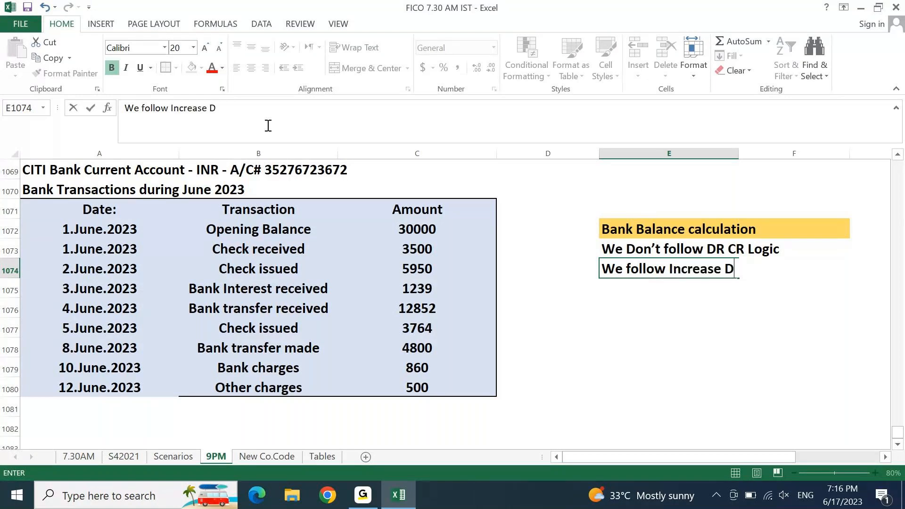
text(ecrease )
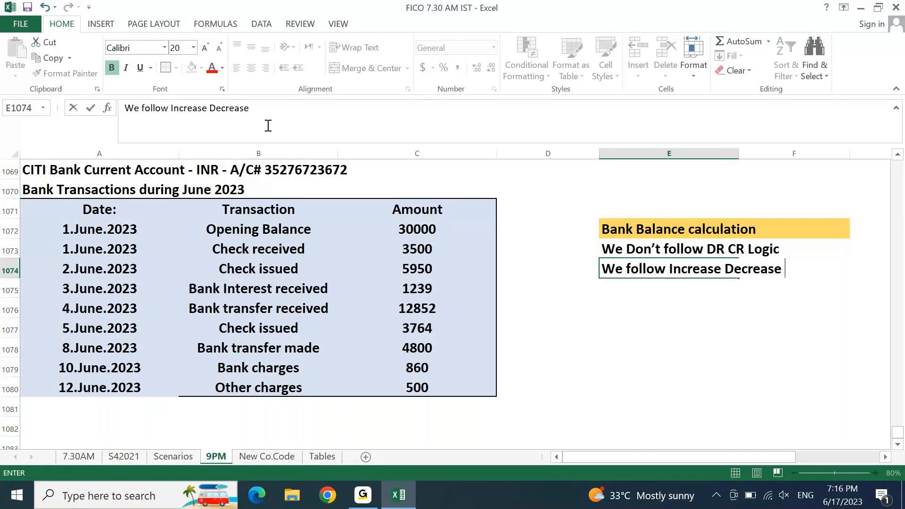
text(Logix)
key(BackSpace)
text(c)
key(Return)
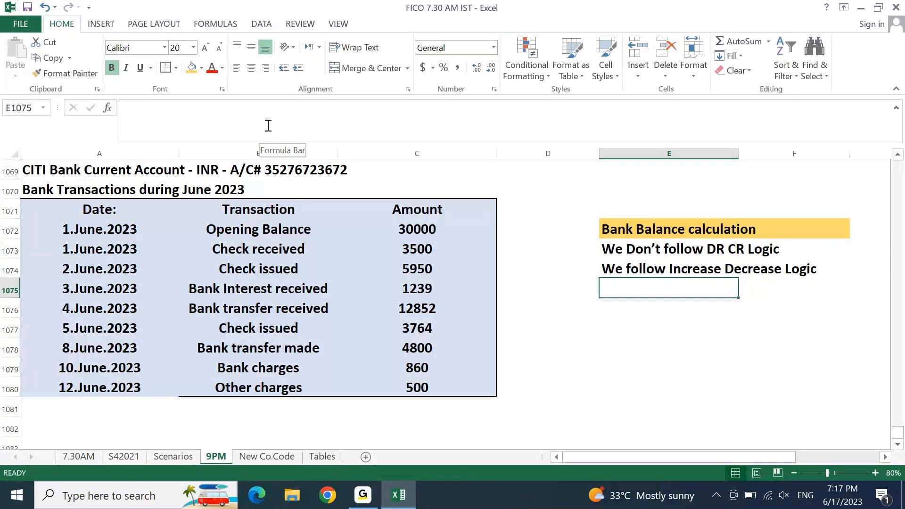
Step: Enter the label 'Current Balance' in E1076 with 100 beside it in F1076
key(Down)
key(Down)
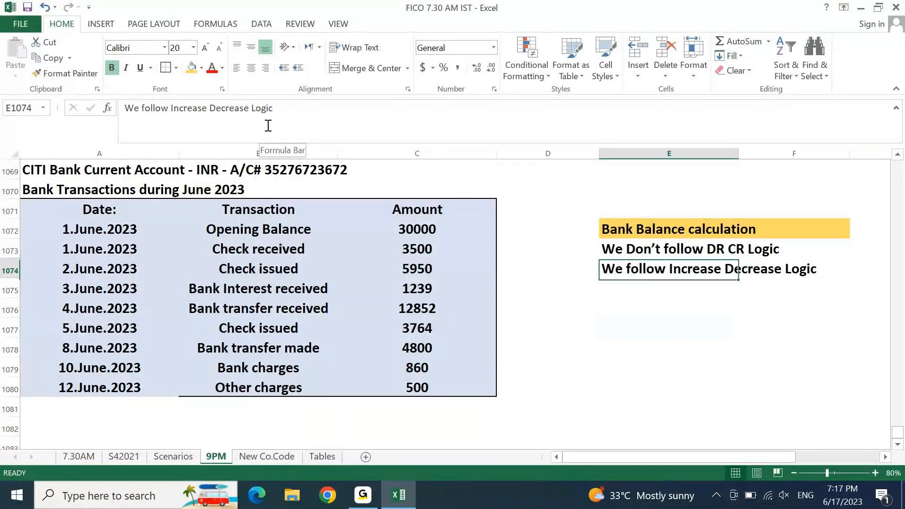
key(Return)
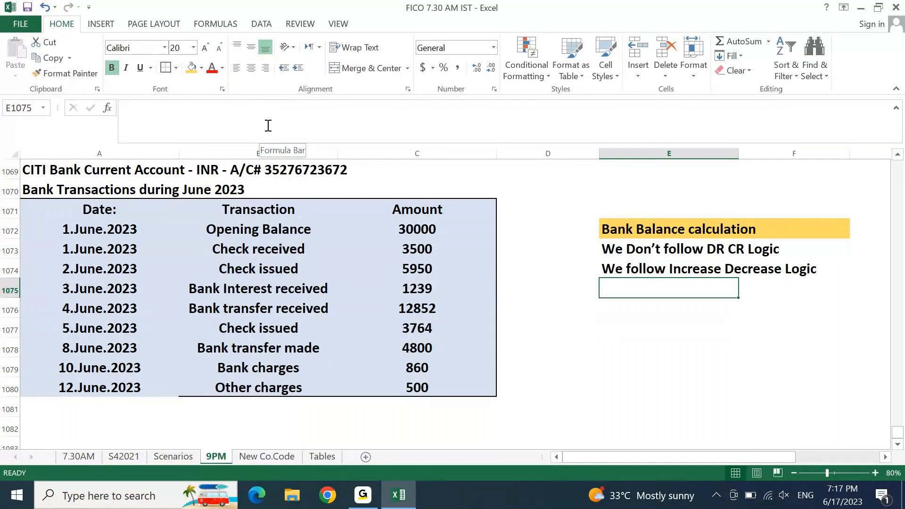
key(Return)
text(Current Bal)
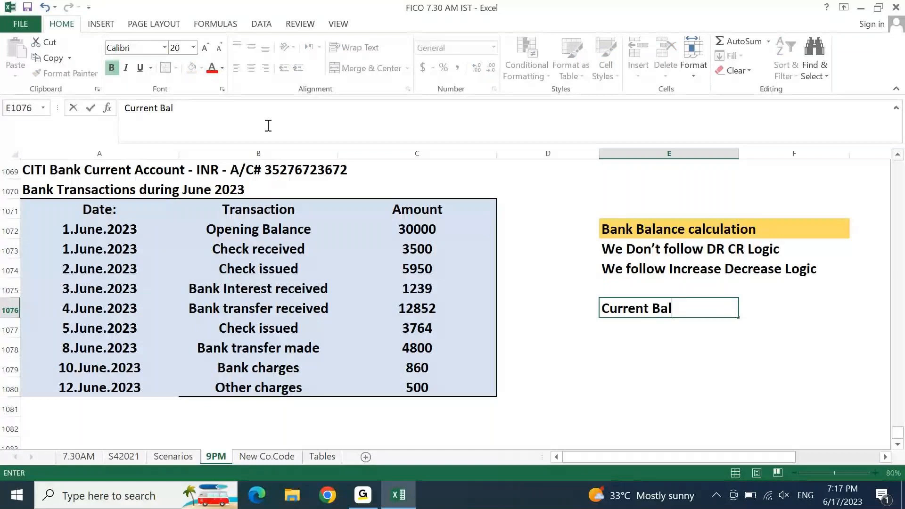
text(ance)
key(Return)
key(Up)
key(Right)
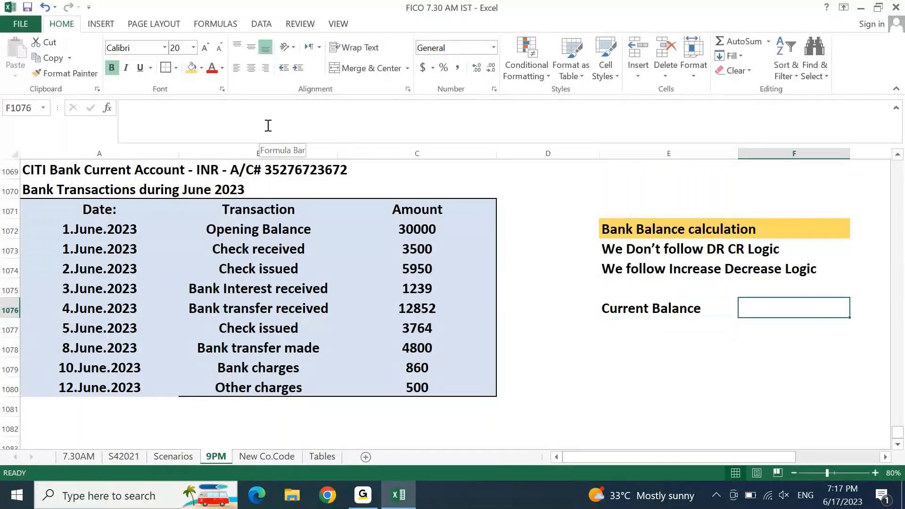
text(100)
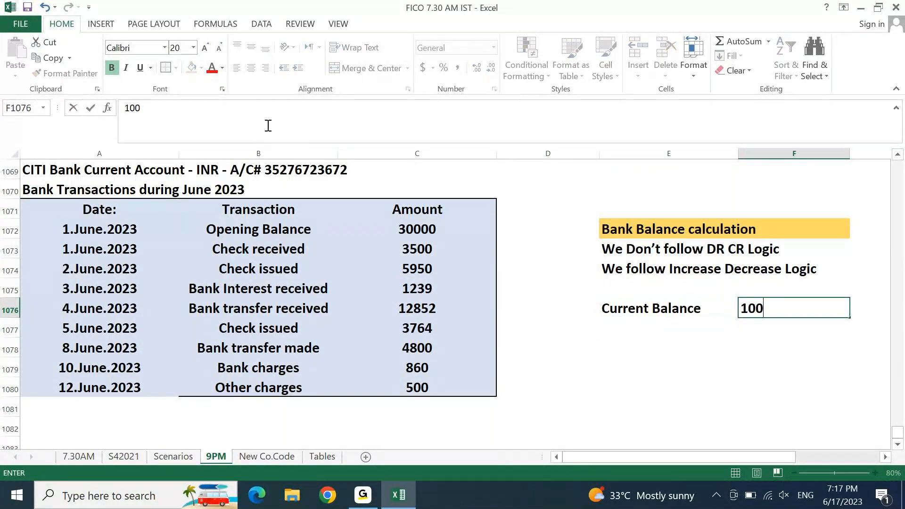
key(Return)
Step: Add the labels 'Receipt' and 'Payment' in E1077 and E1078
key(Left)
text(Receipt)
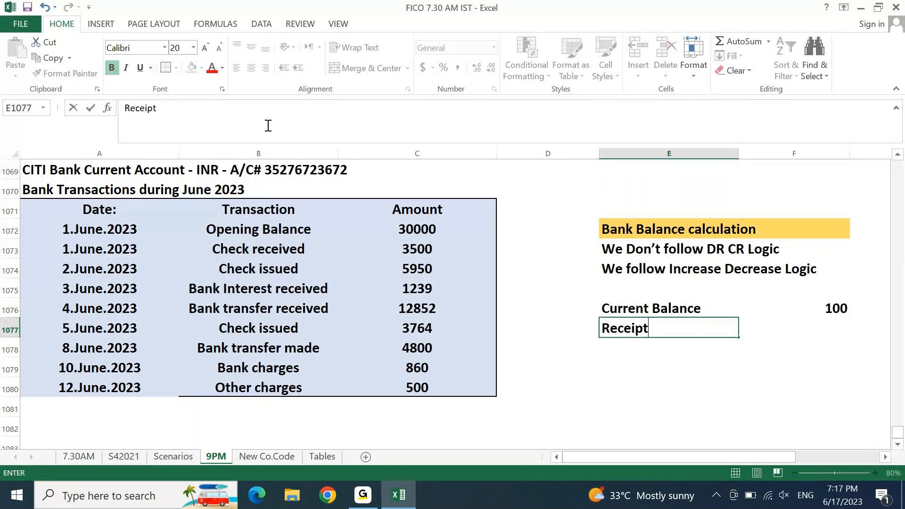
key(Return)
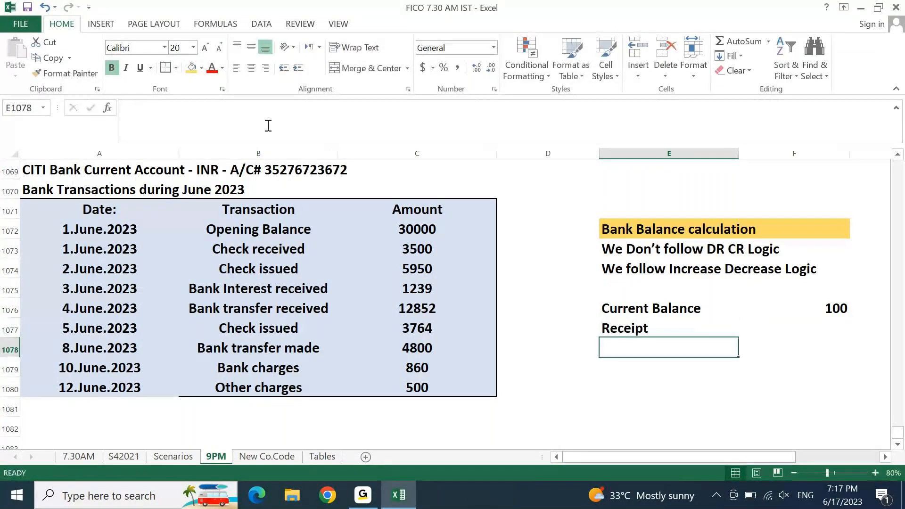
text(Paymen)
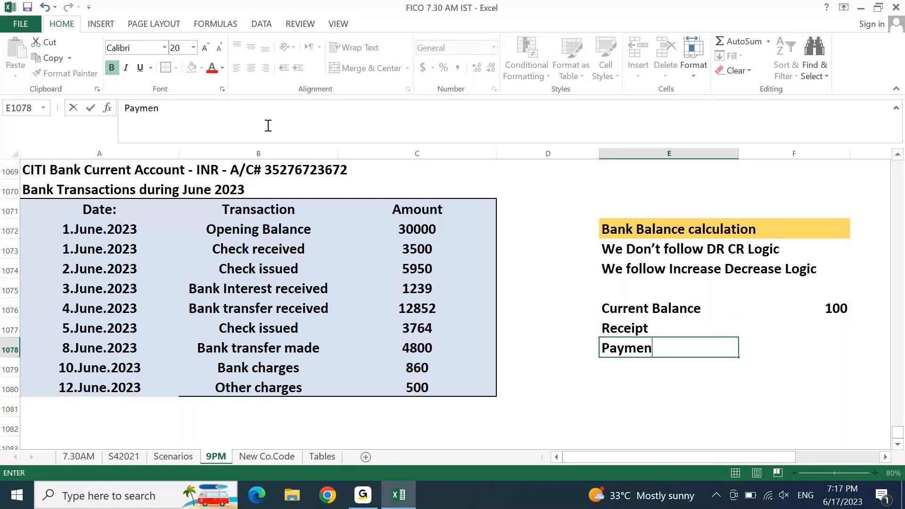
text(t)
key(Return)
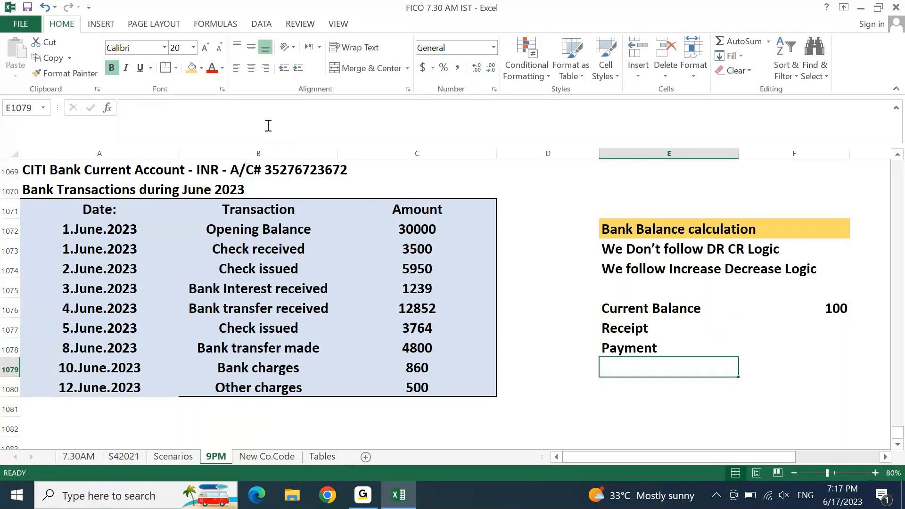
key(Up)
key(Up)
key(shift+Right)
key(shift+Down)
key(shift+Down)
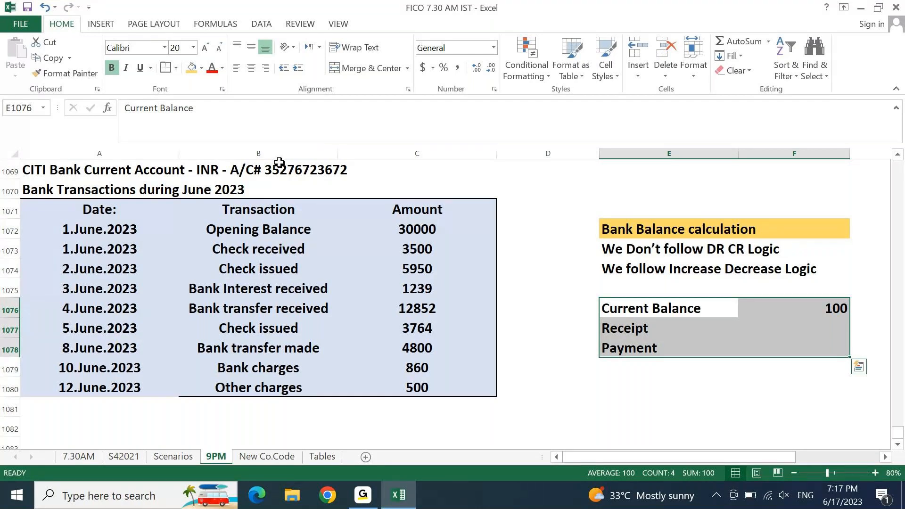
key(Down)
key(Up)
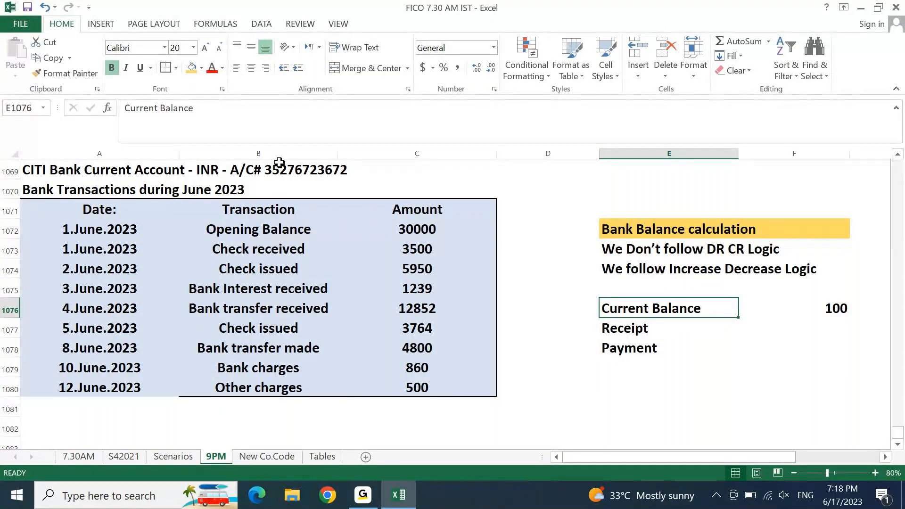
Step: Enter a Receipt amount of 30 and a Payment amount of 15
click(363, 495)
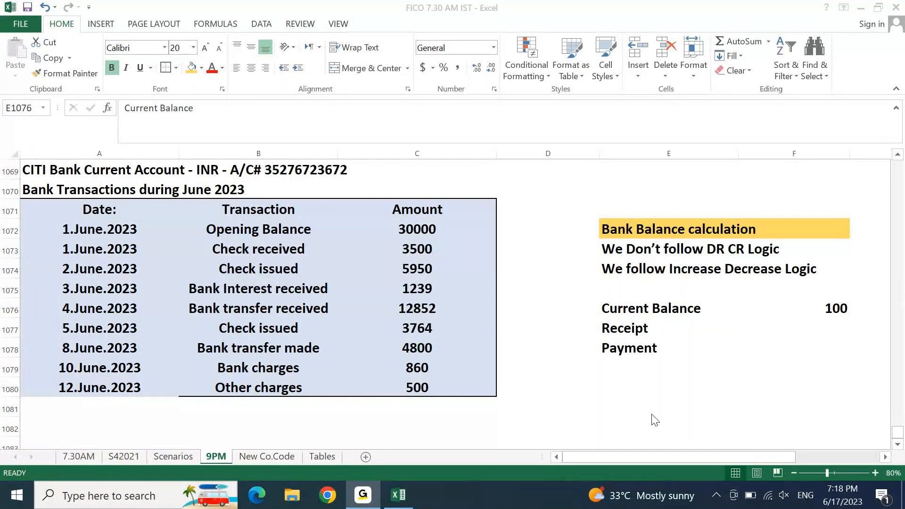
click(370, 495)
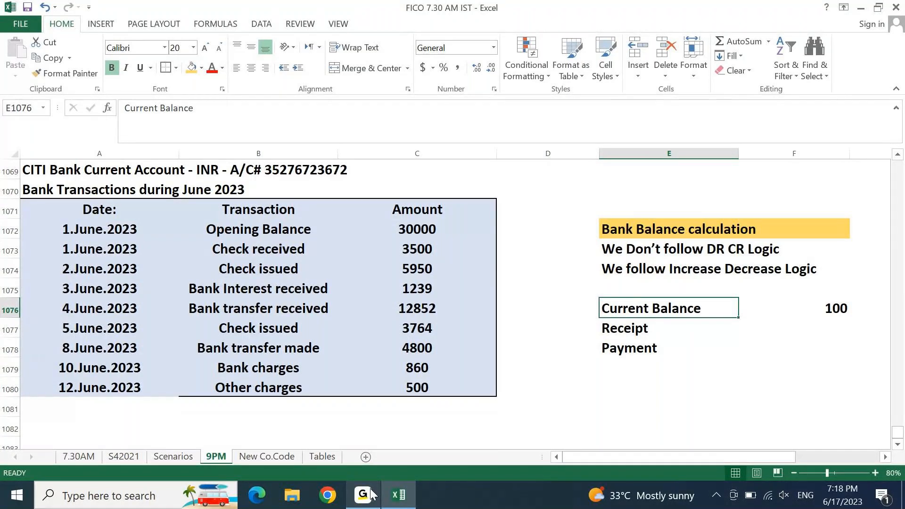
key(Down)
key(Right)
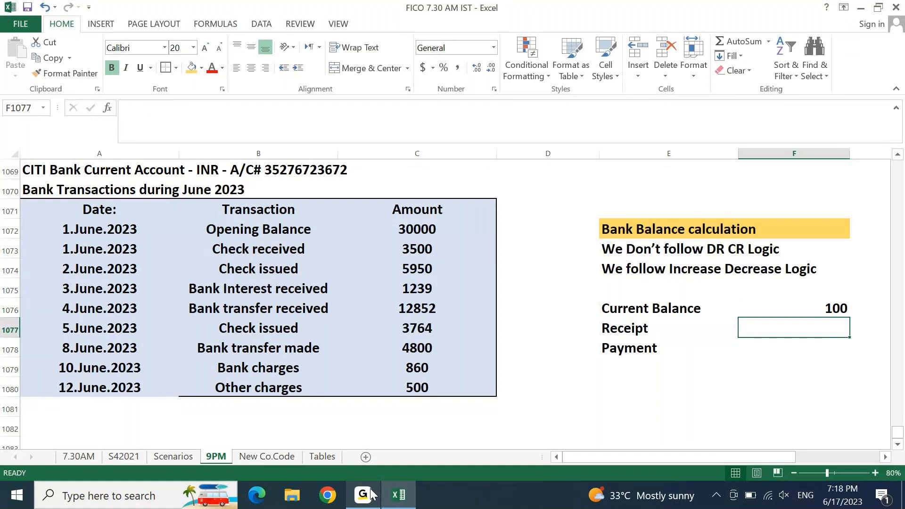
text(30)
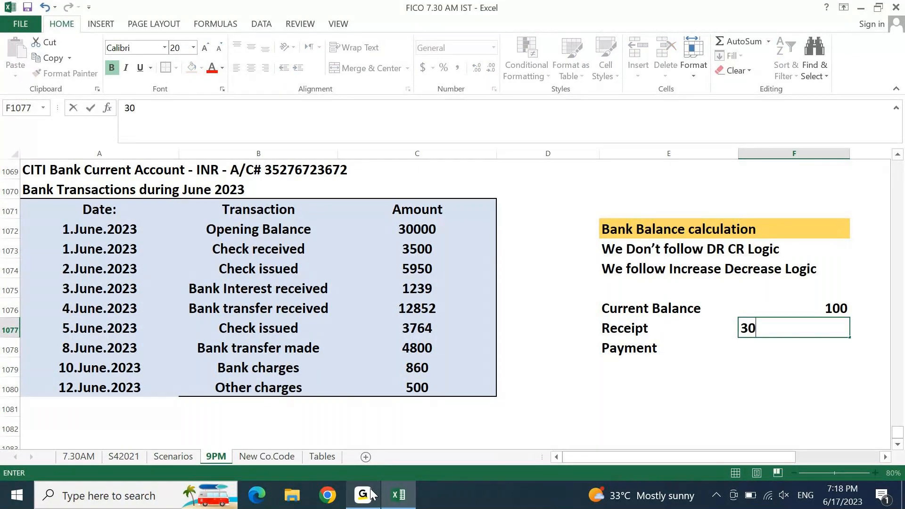
key(Return)
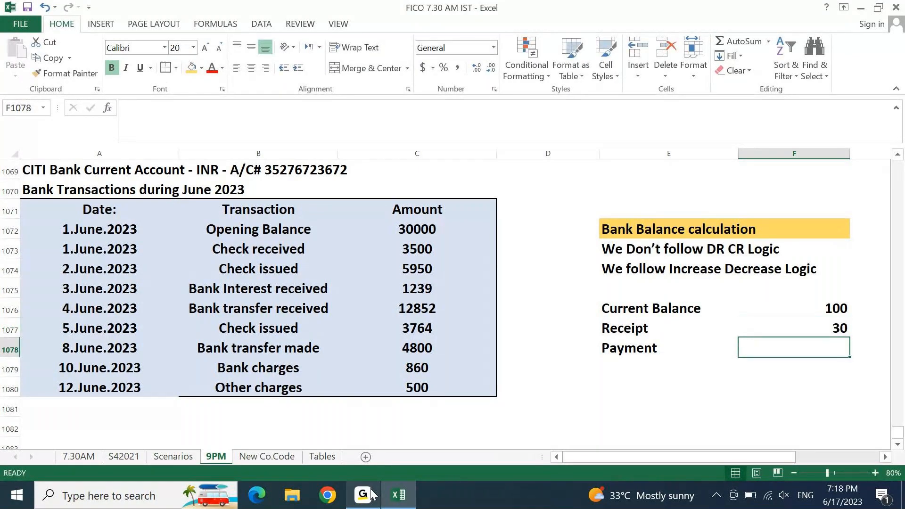
text(15)
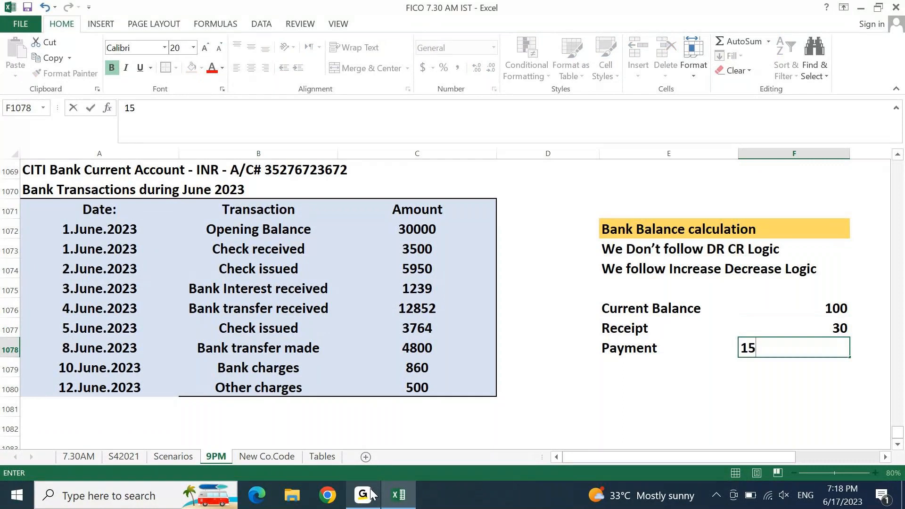
key(Down)
key(Down)
key(Down)
key(Down)
Step: Add the label 'Closing Balnce' in E1079 below Payment
key(Right)
key(Left)
key(Left)
key(Left)
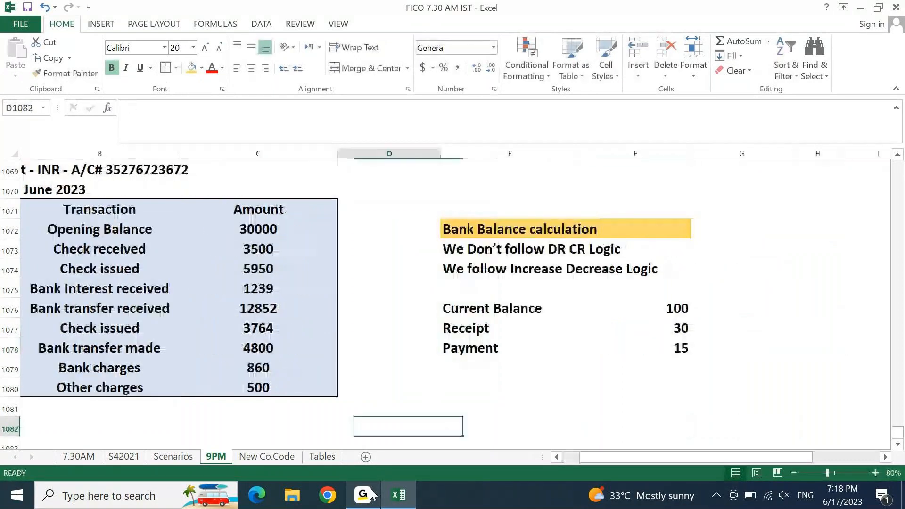
key(Up)
key(Up)
key(Up)
key(Right)
text(CL)
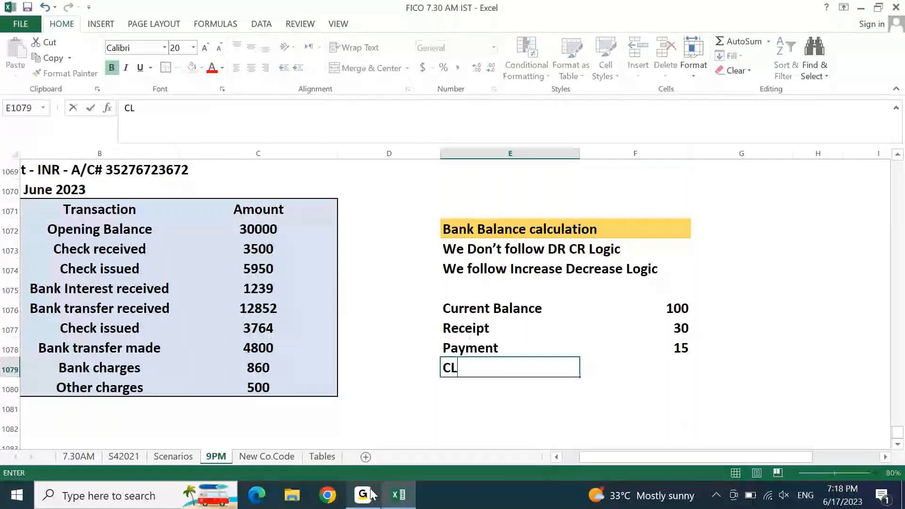
text(osing Balnce)
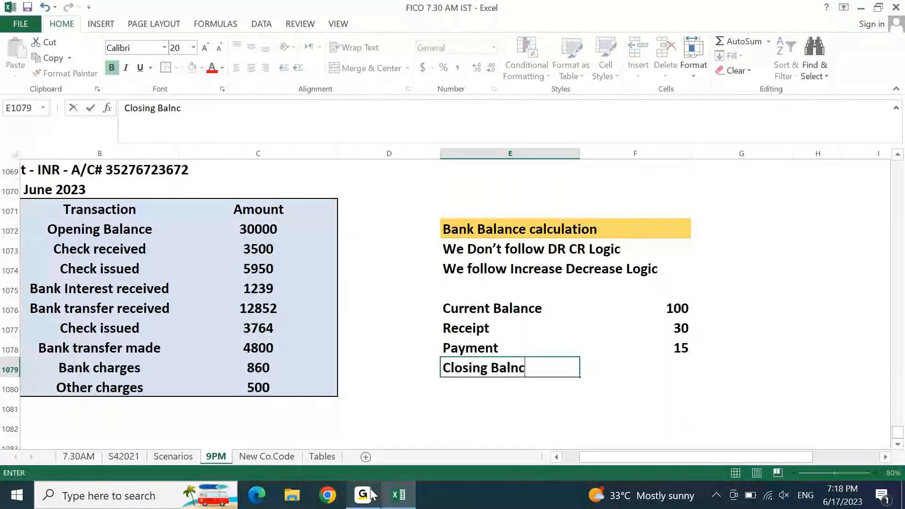
key(Return)
key(Up)
key(Up)
key(Up)
key(Up)
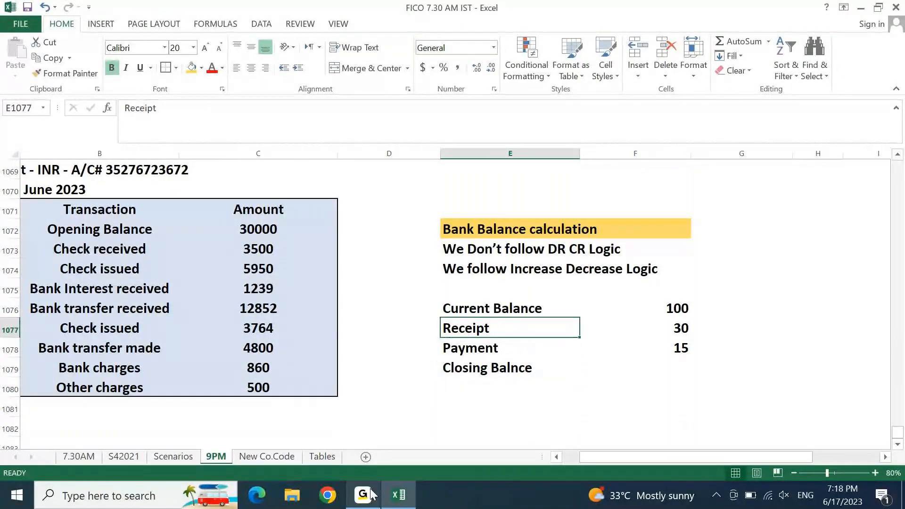
key(Right)
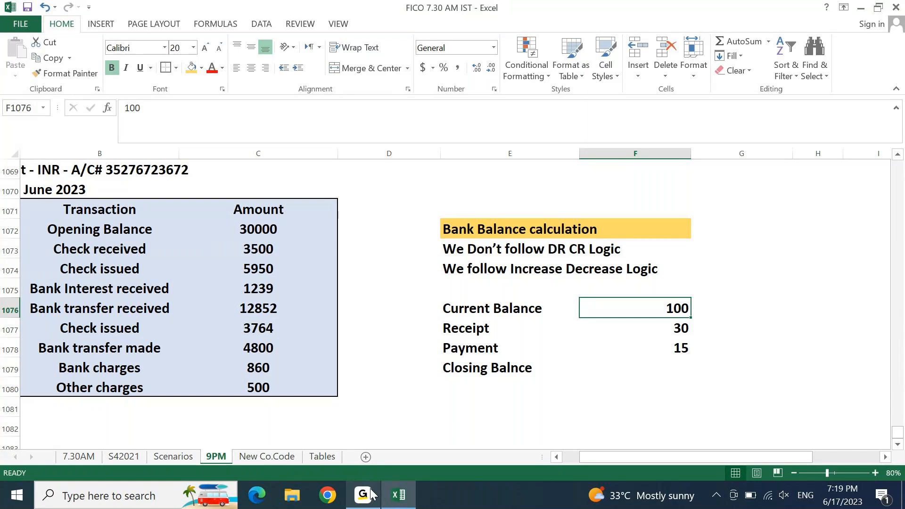
key(Down)
key(Left)
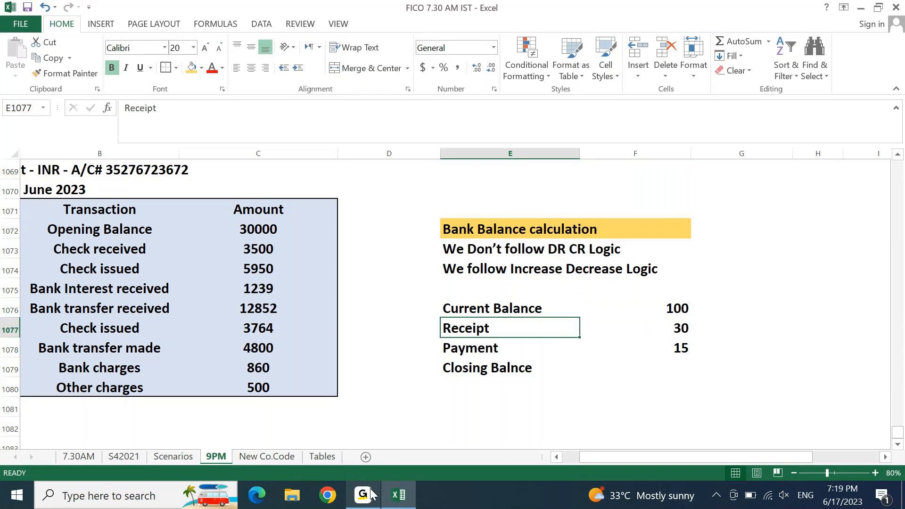
key(Right)
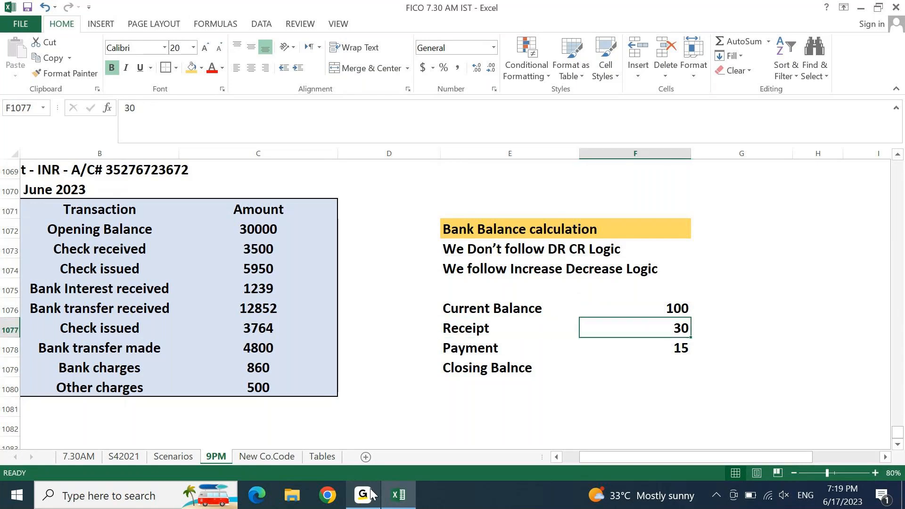
key(Right)
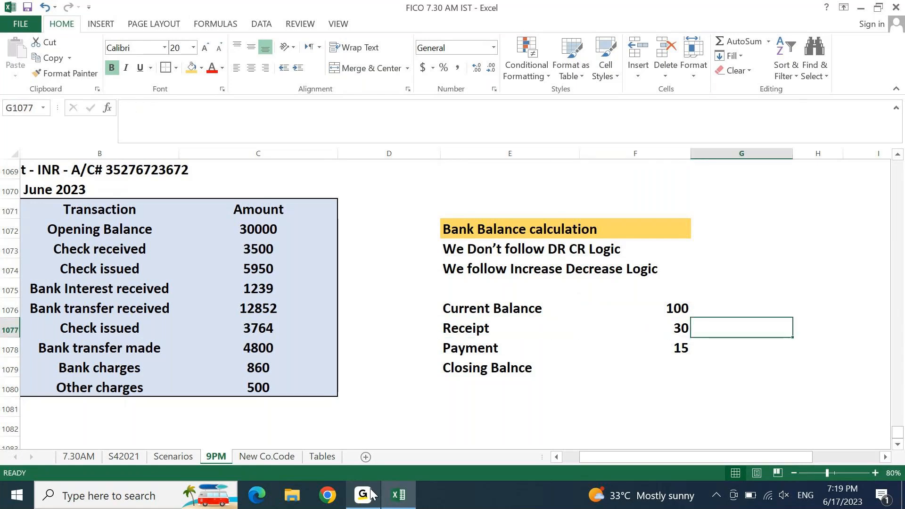
Step: Mark Receipt with + in G1077 and Payment with - in G1078
text(+)
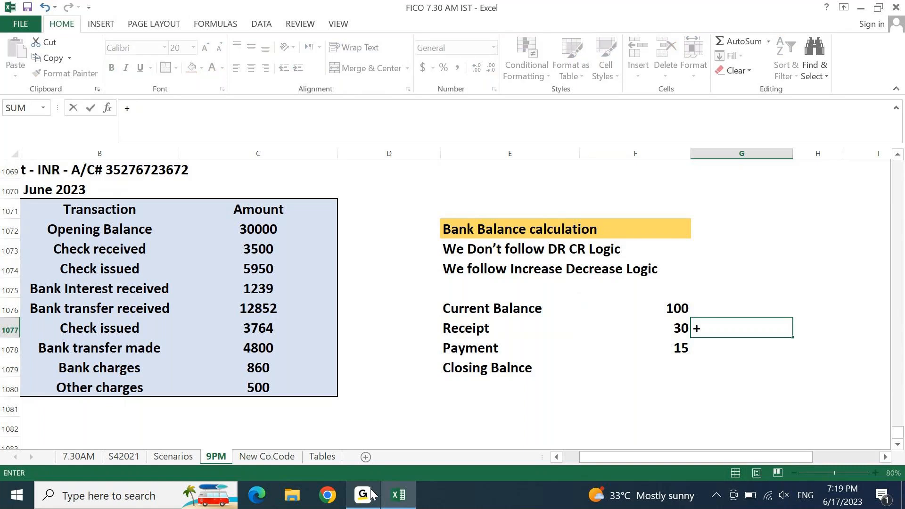
key(Return)
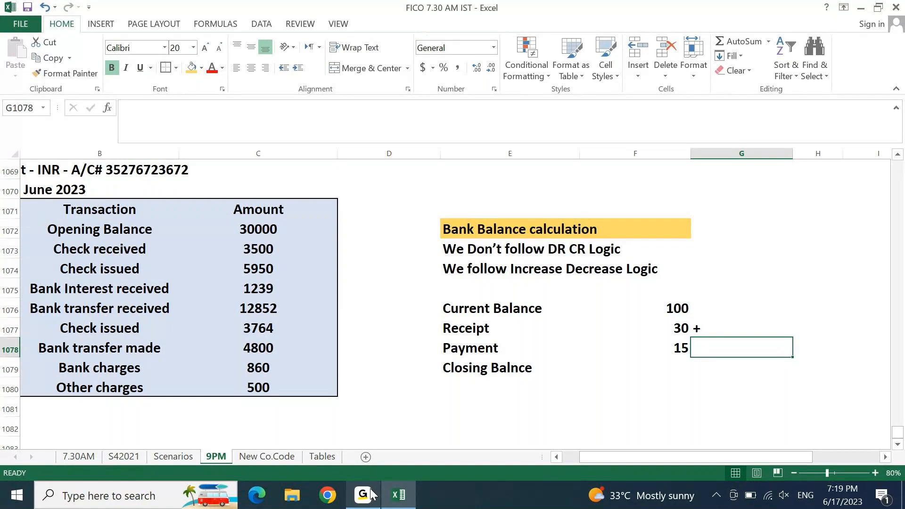
text(-)
key(Return)
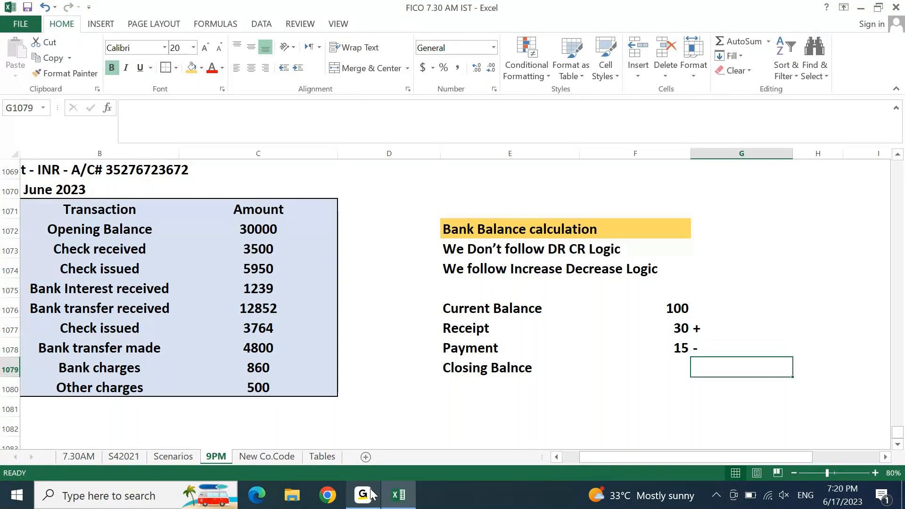
Step: Enter =F1076+F1077-F1078 in F1079, giving a closing balance of 115
key(Left)
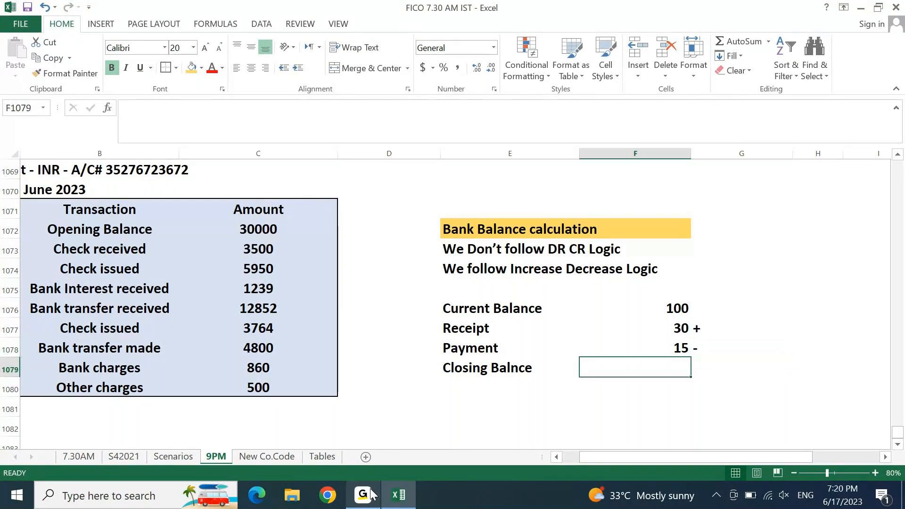
text(=)
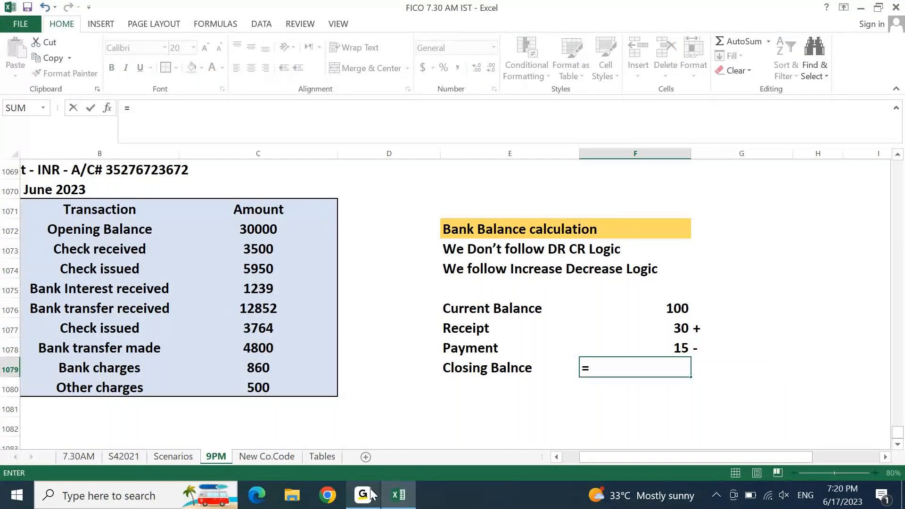
key(Up)
key(Up)
key(Up)
text(+)
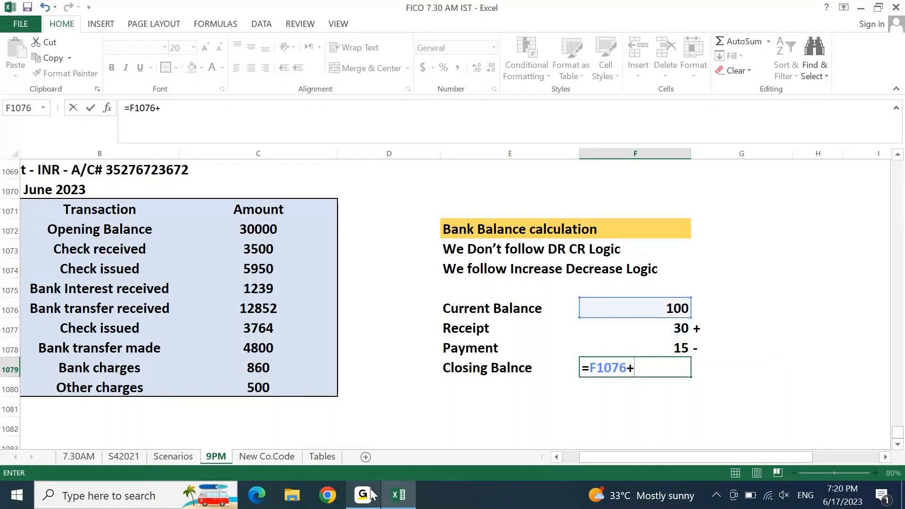
key(Down)
key(Up)
key(Up)
key(Up)
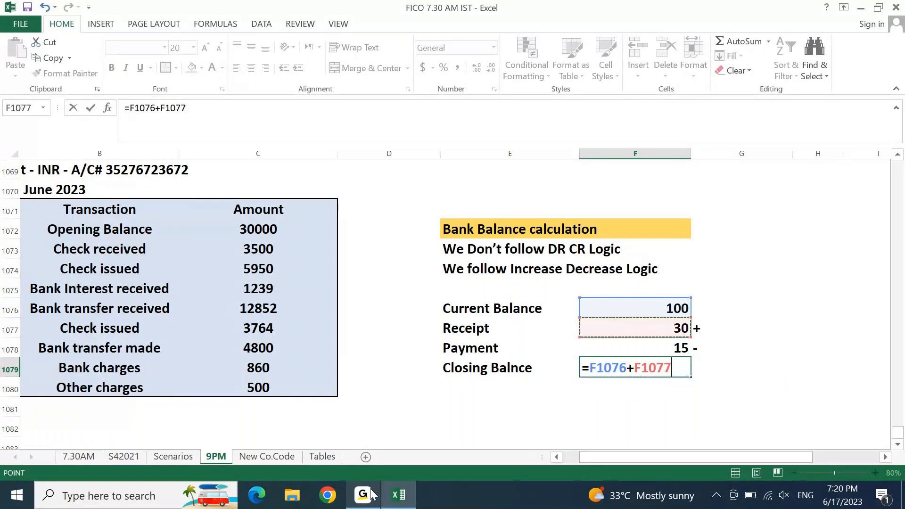
text(-)
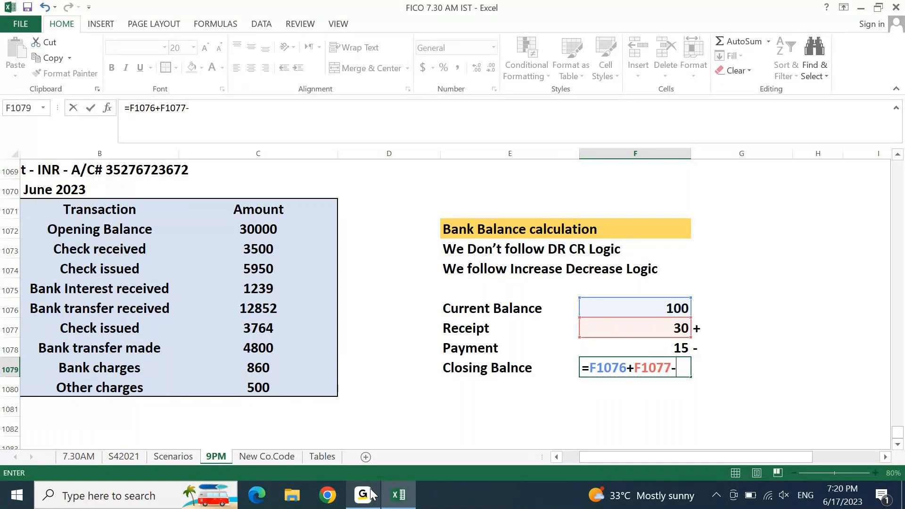
key(Up)
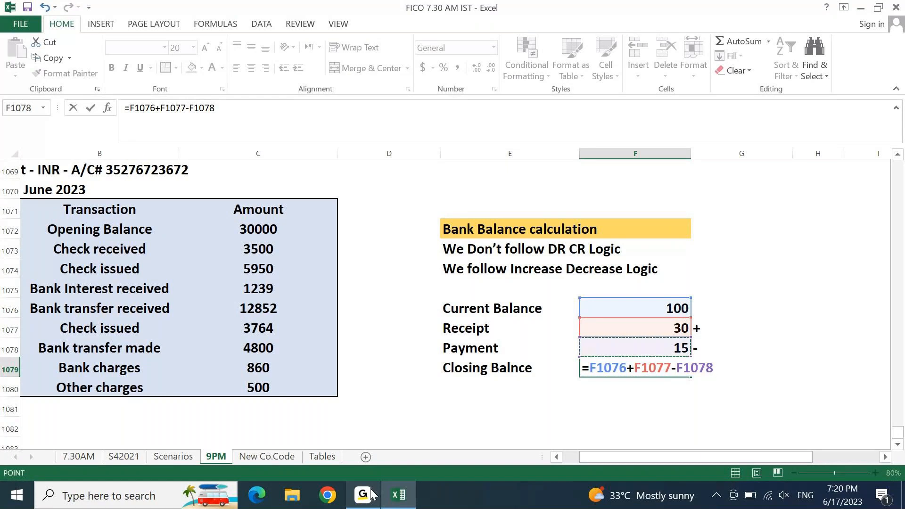
key(Return)
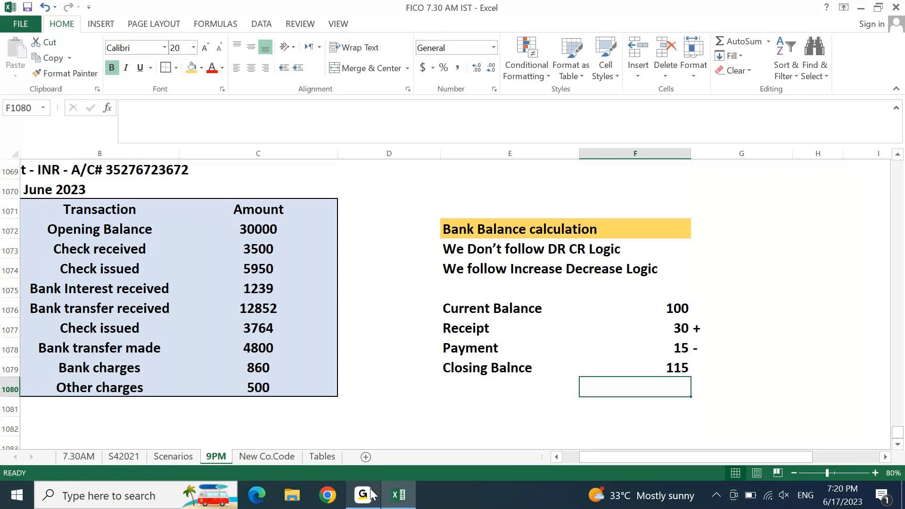
click(675, 309)
click(672, 327)
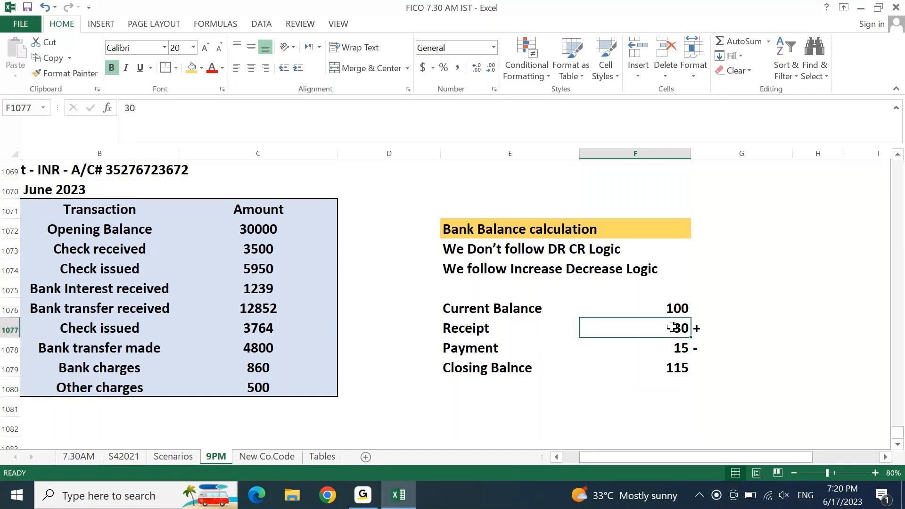
click(667, 314)
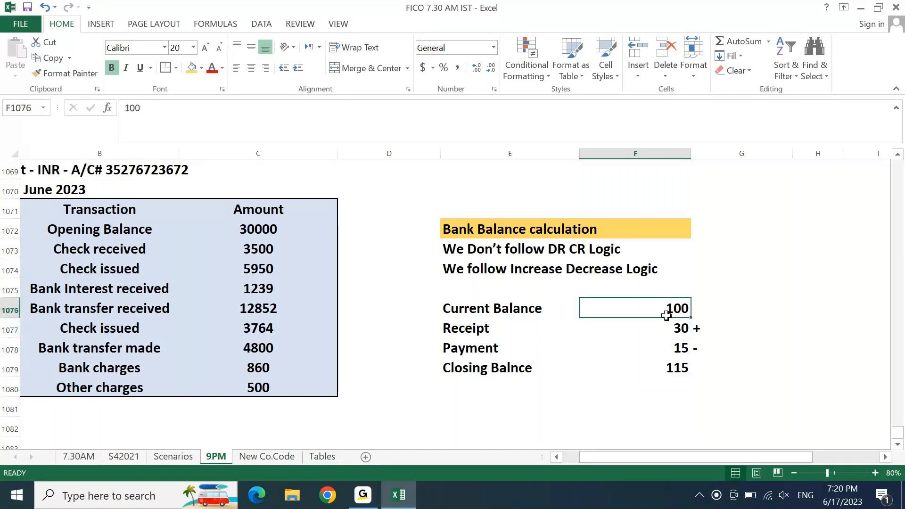
drag(666, 315, 679, 330)
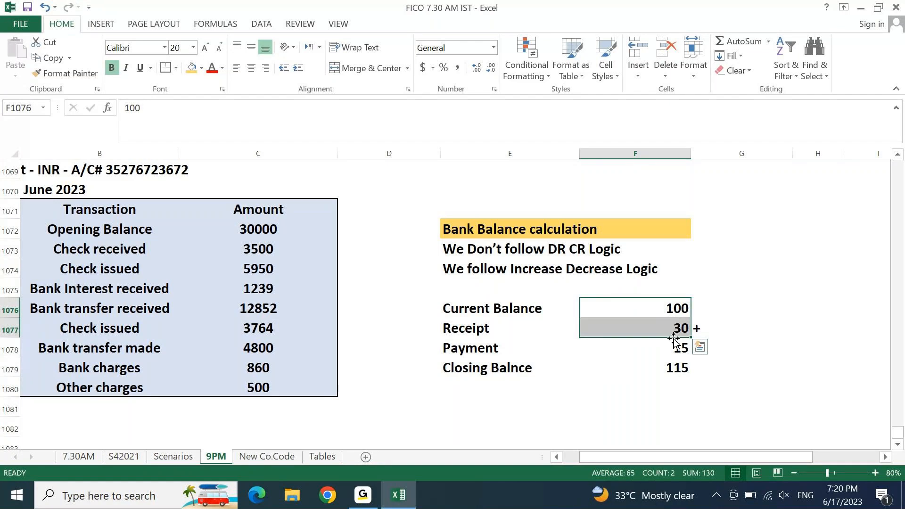
click(670, 367)
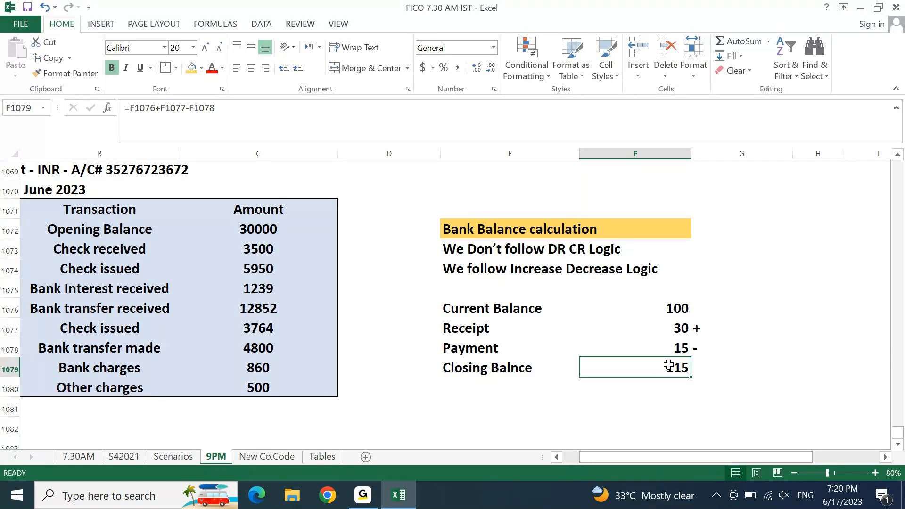
click(722, 370)
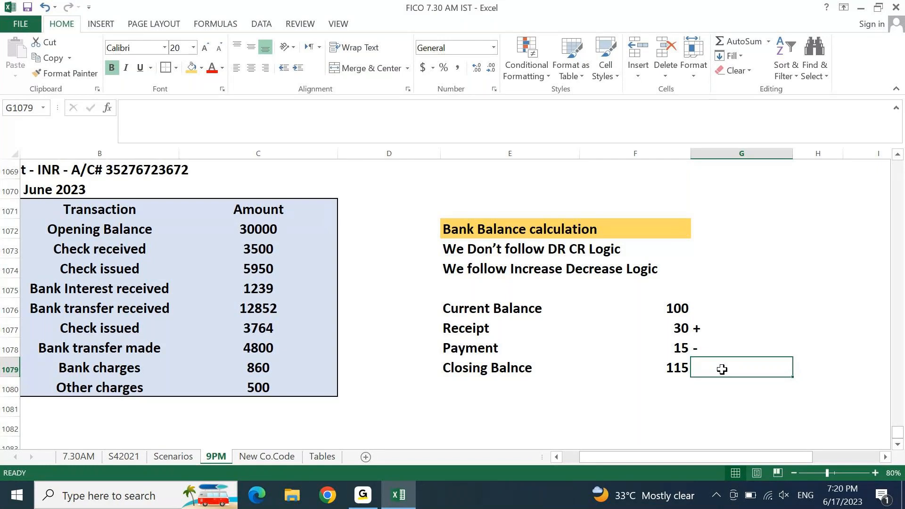
Step: Clear the plus and minus signs beside Receipt and Payment in column G
key(Up)
key(Up)
key(Up)
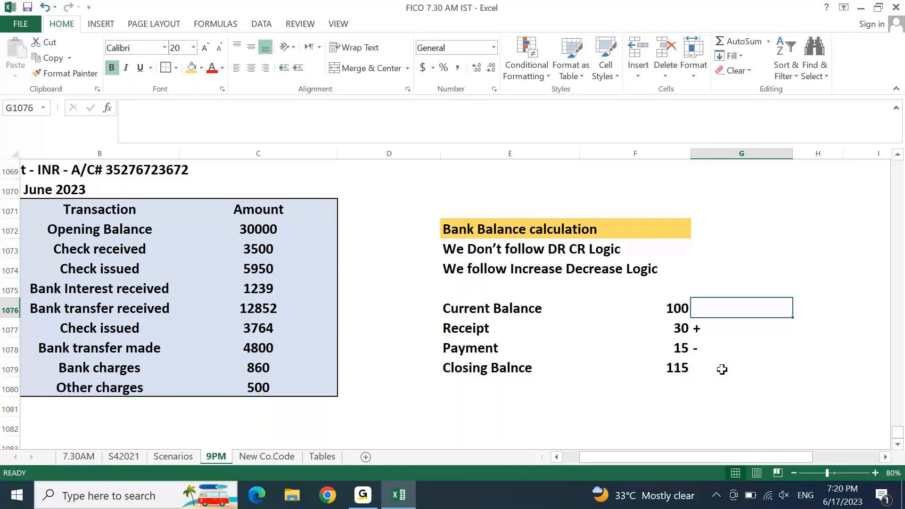
key(Down)
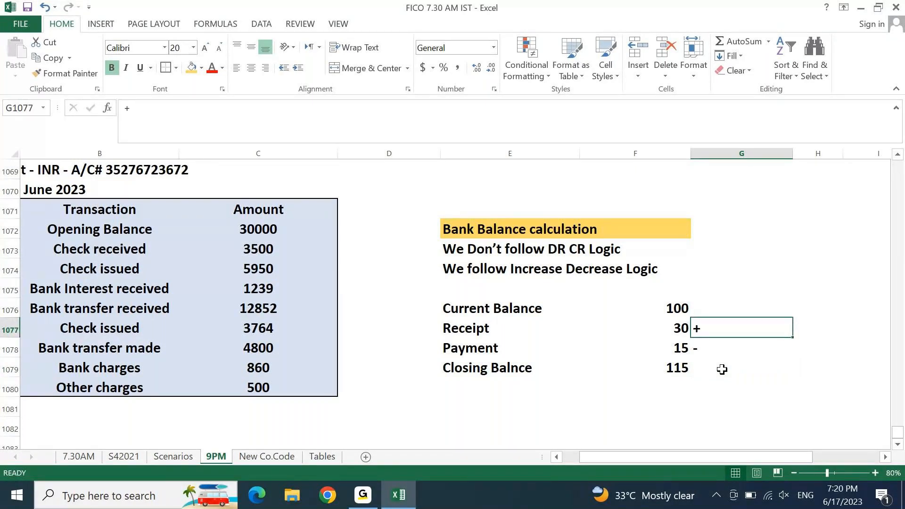
key(shift+Down)
key(Delete)
key(Up)
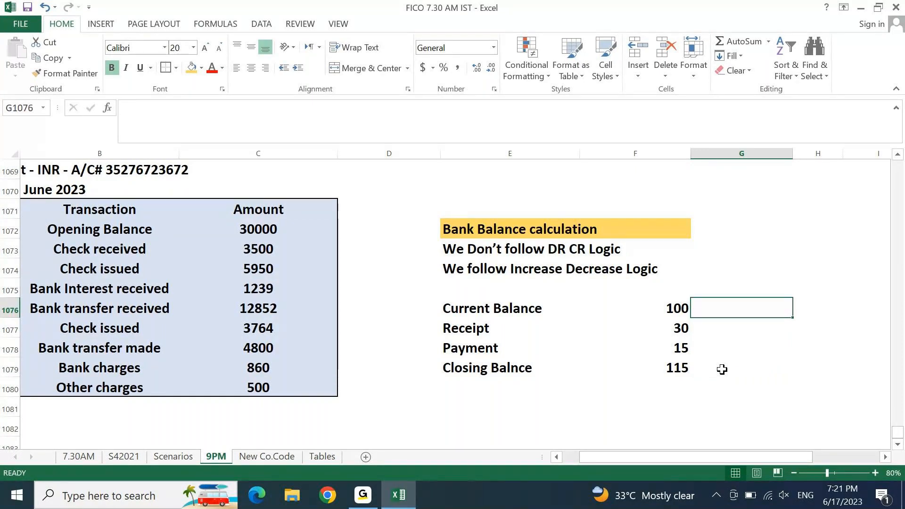
Step: Enter 100 beside Current Balance and 30 in G1077 beside Receipt
text(100)
key(Return)
key(Left)
key(Left)
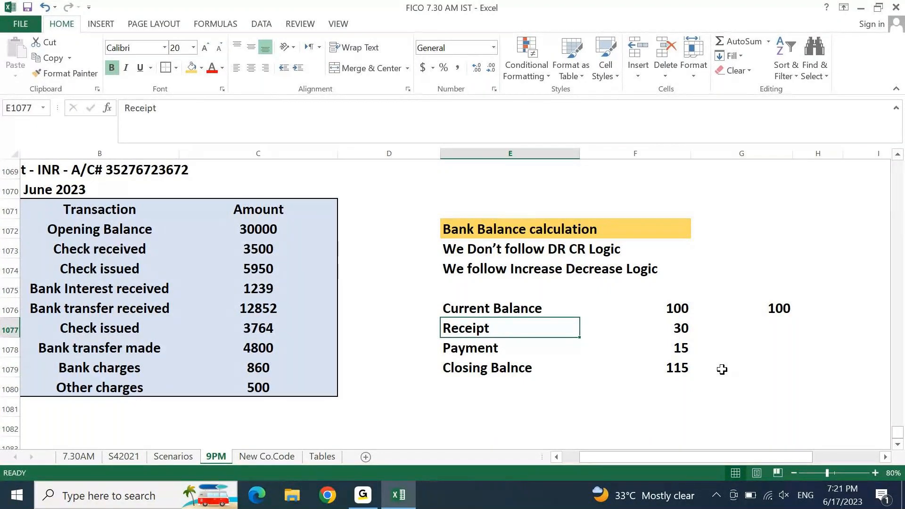
key(Right)
key(Right)
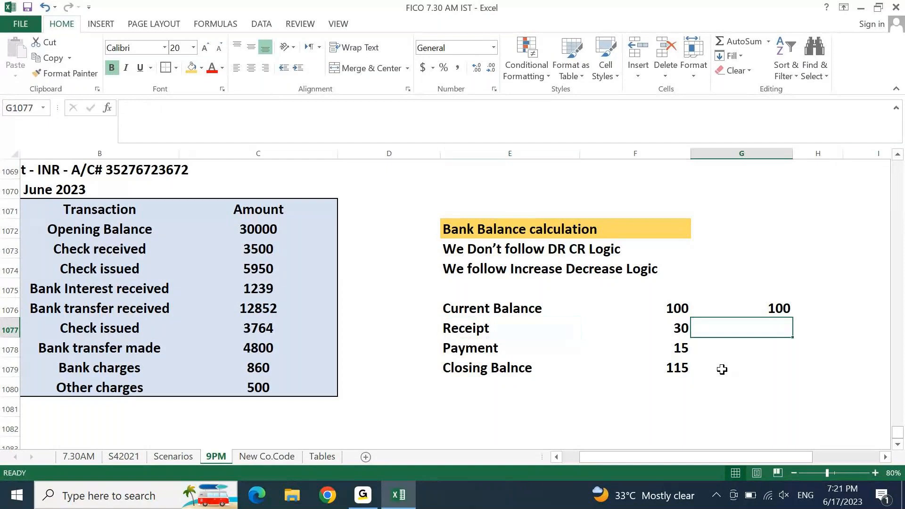
text(3)
text(9)
key(BackSpace)
text(0)
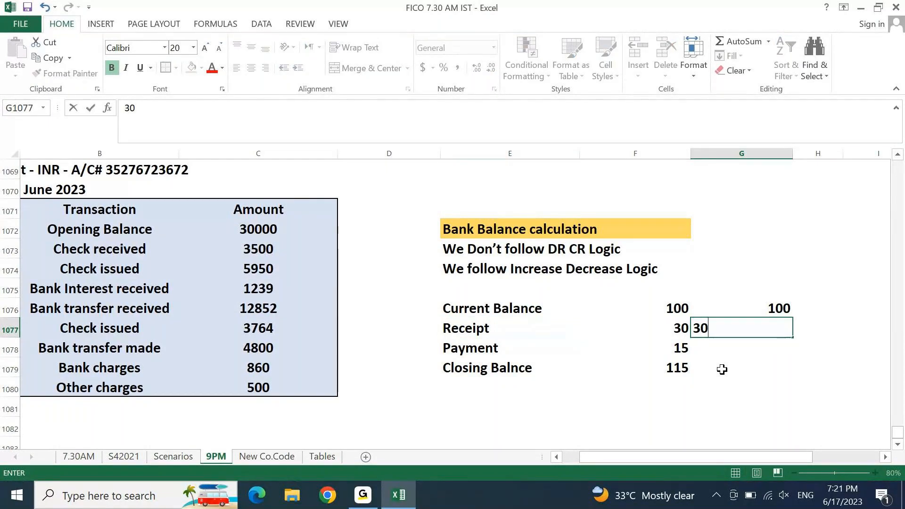
key(Return)
key(Left)
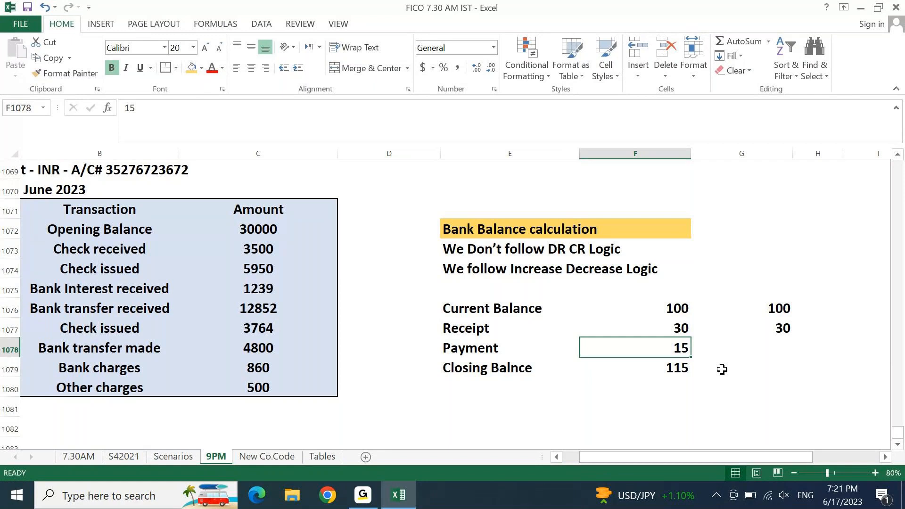
Step: Enter -15 in G1078 and AutoSum G1076:G1078 into G1079 for a 115 closing balance
key(Right)
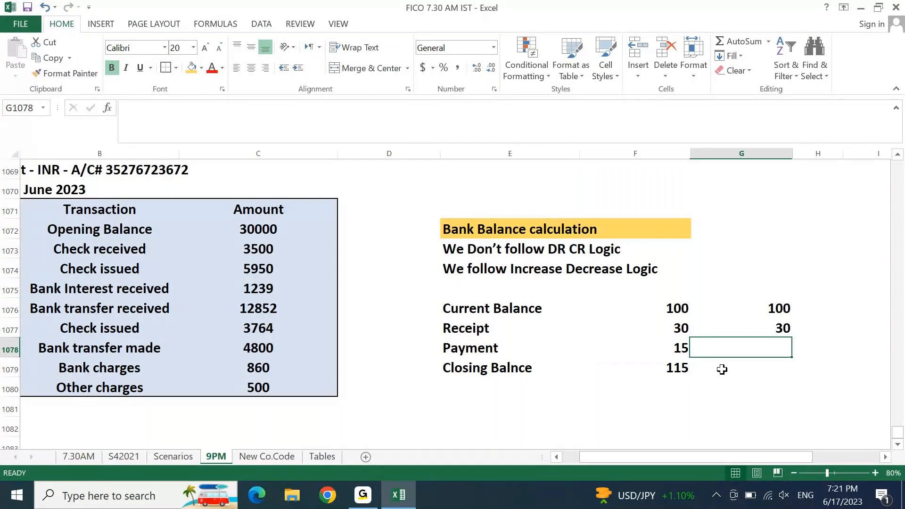
text(-15)
key(Return)
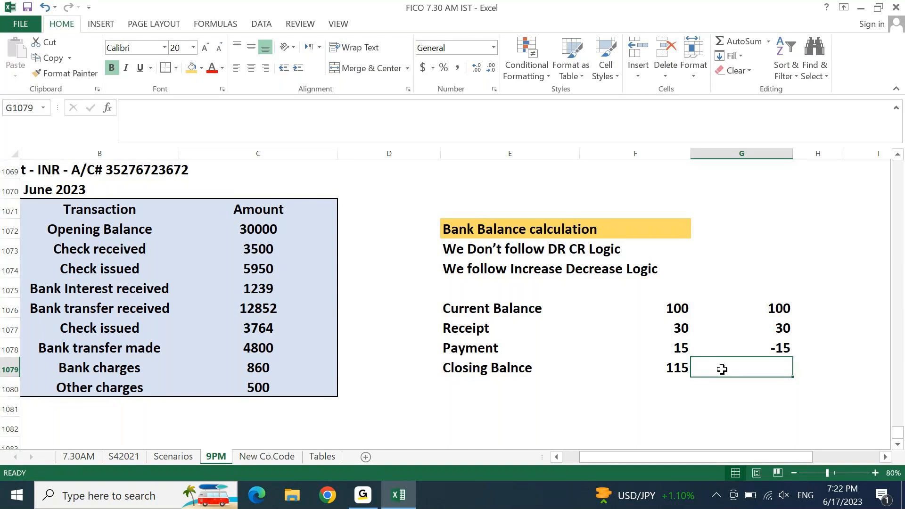
key(alt+equal)
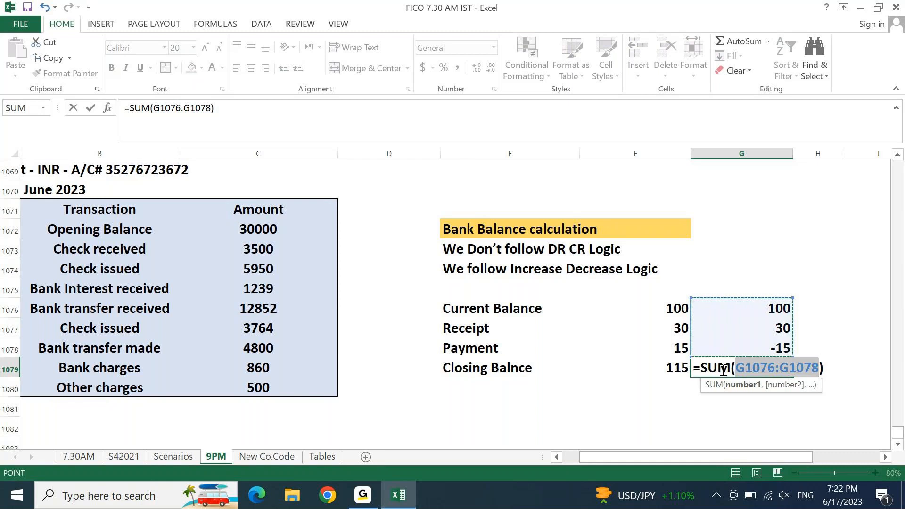
key(Return)
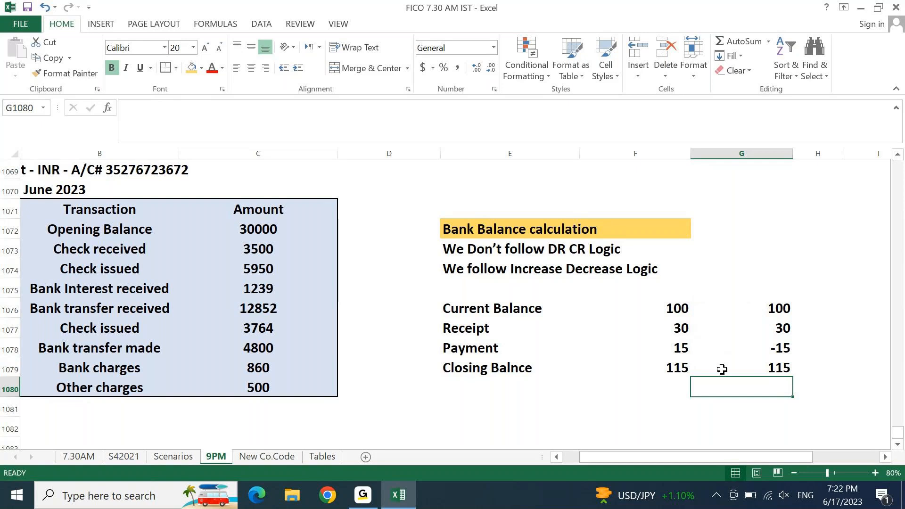
key(Up)
key(Up)
key(Up)
key(Up)
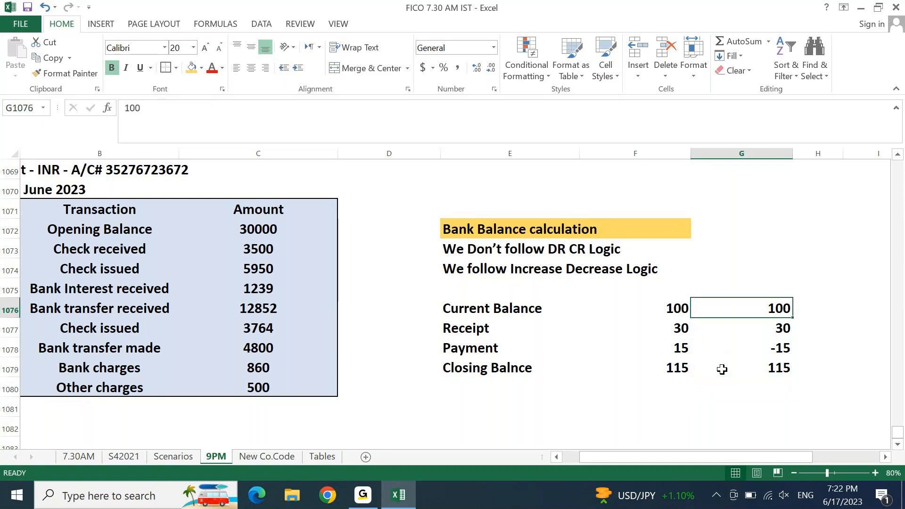
Step: Enter 100 as the current balance in H1076
key(Right)
key(Right)
key(Left)
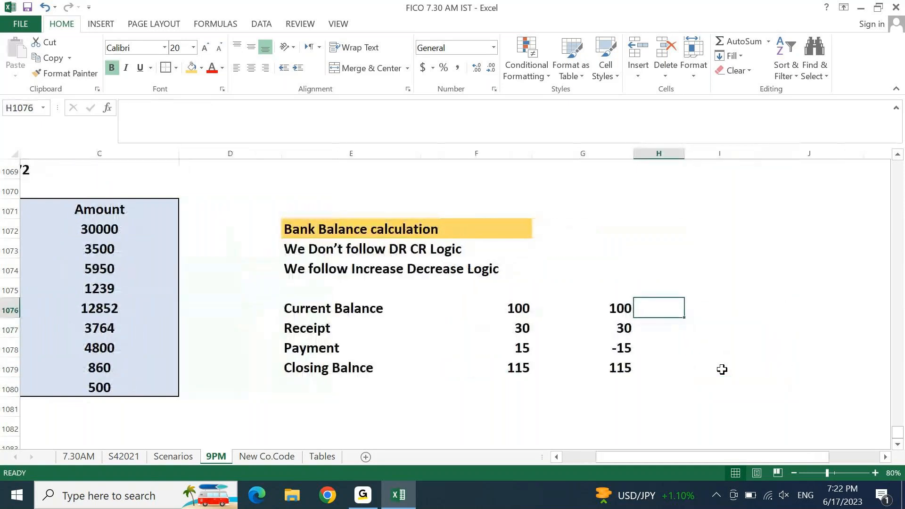
text(100)
key(Return)
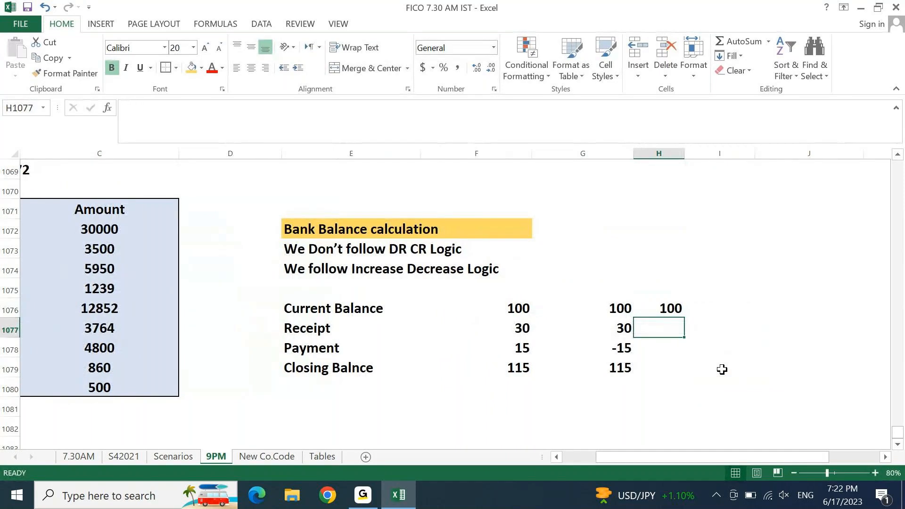
key(Left)
key(Left)
key(Left)
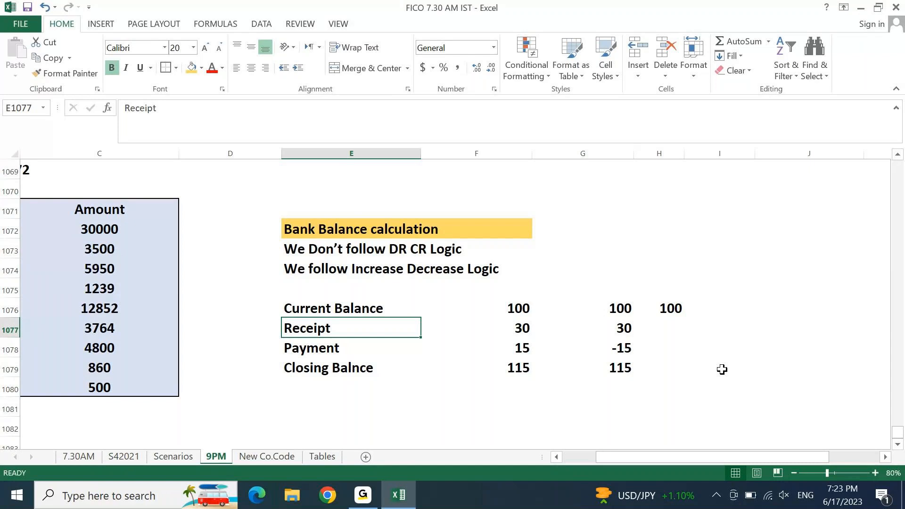
Step: Step through the balance figures across the table, ending on the receipt row
key(Right)
key(Right)
key(Right)
key(Up)
key(Left)
key(Left)
key(Left)
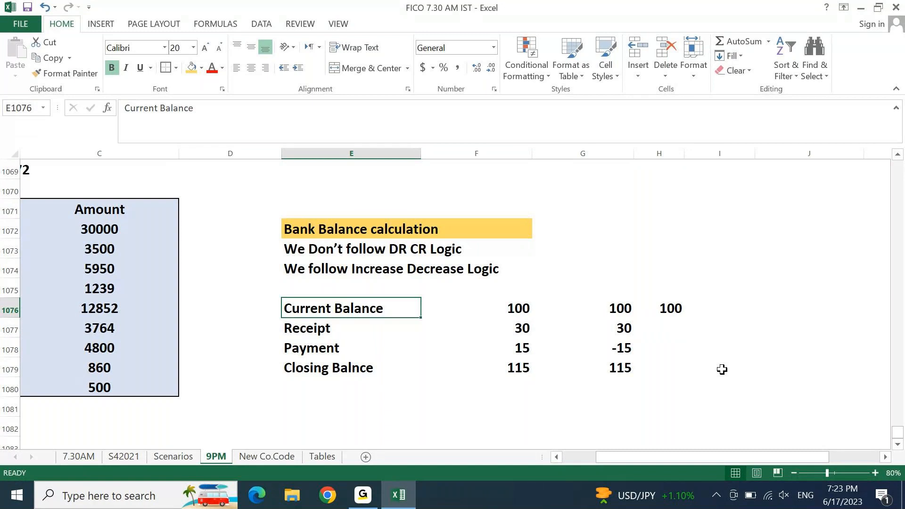
key(Up)
key(Right)
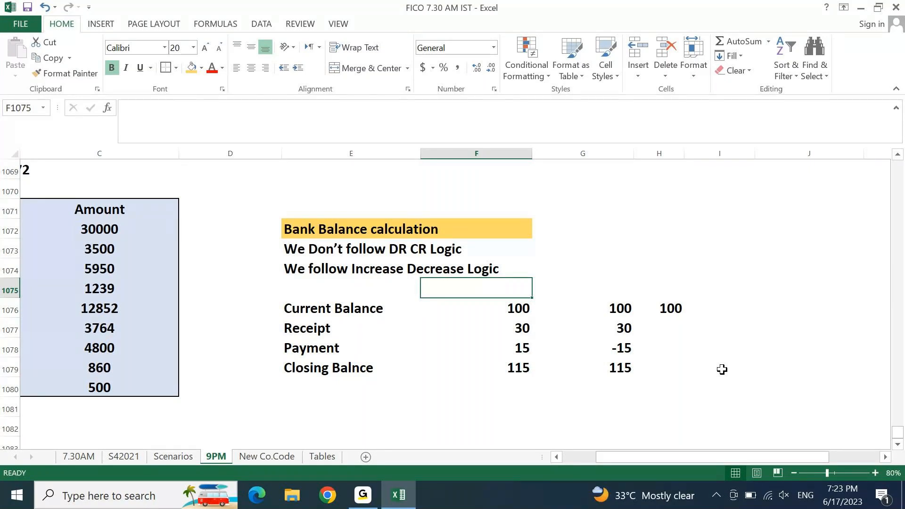
key(Down)
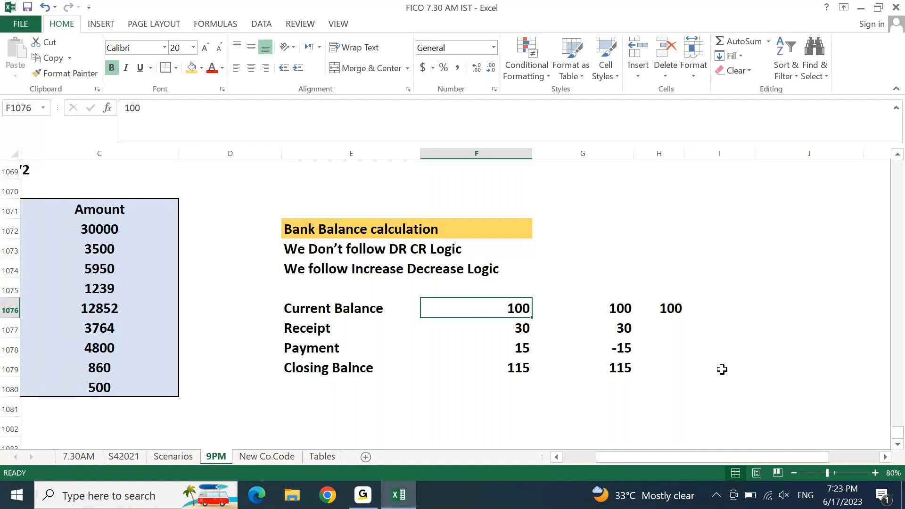
key(Right)
key(Right)
key(Down)
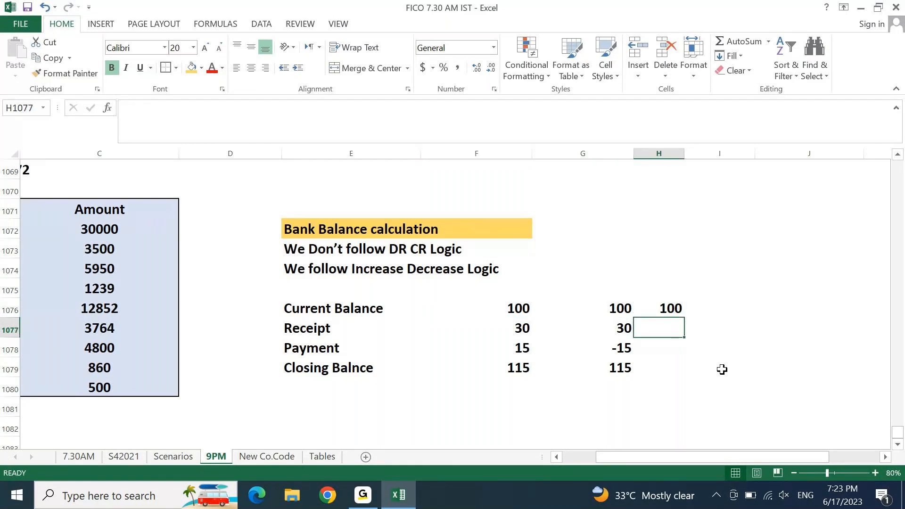
key(Left)
key(Left)
key(Left)
key(Left)
key(Right)
key(Right)
key(Right)
key(Right)
key(Right)
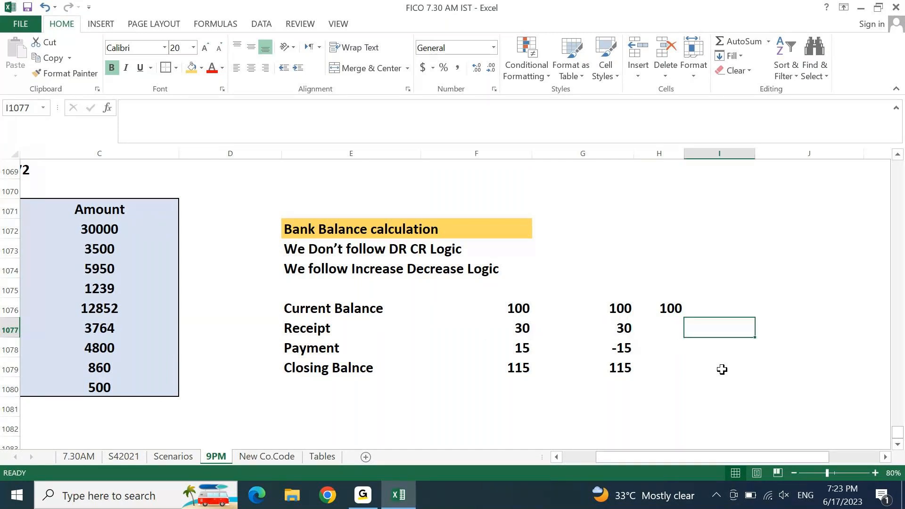
Step: Head H1075 'A/C' and I1075 'Banking', with 100 under each in row 1076
key(Left)
key(Up)
key(Up)
text(A)
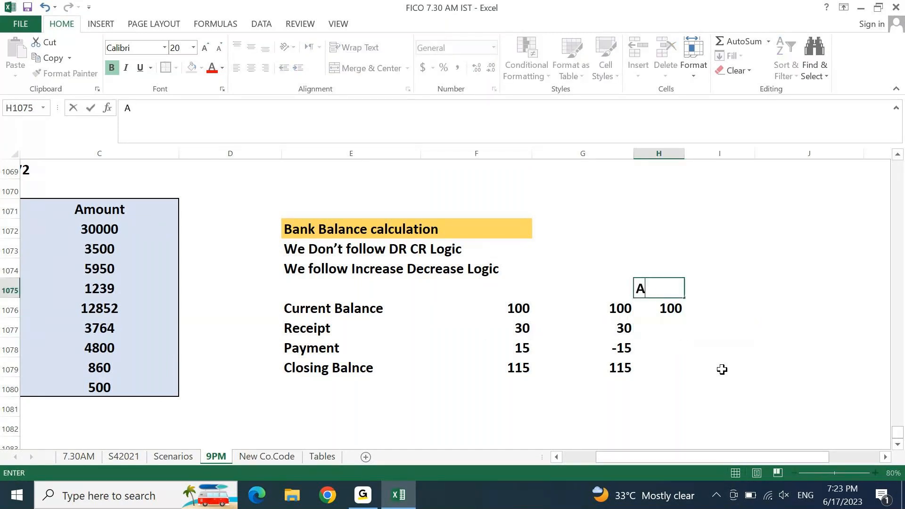
text(/C)
key(Tab)
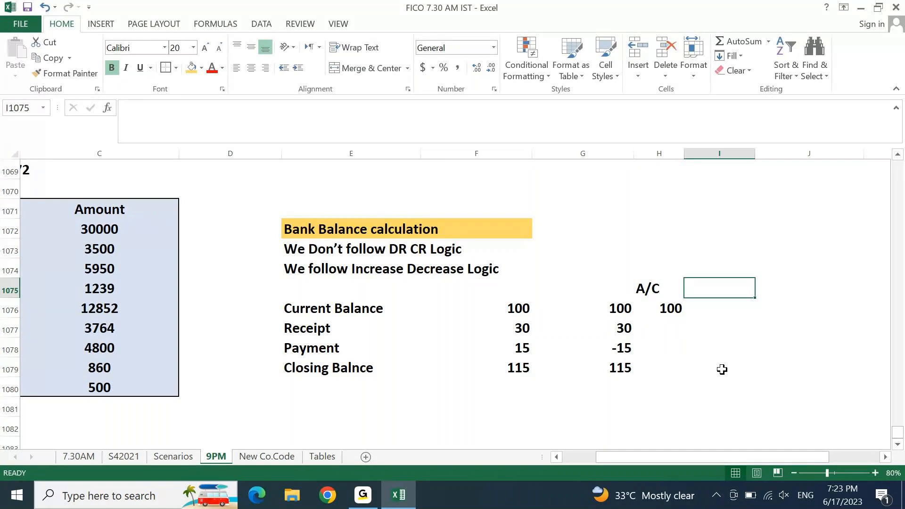
text(Banking)
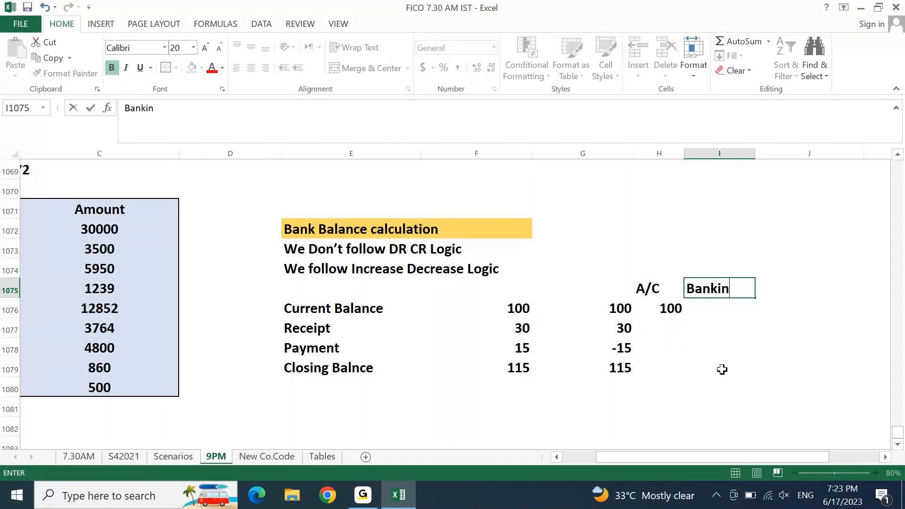
key(Return)
text(100)
key(Tab)
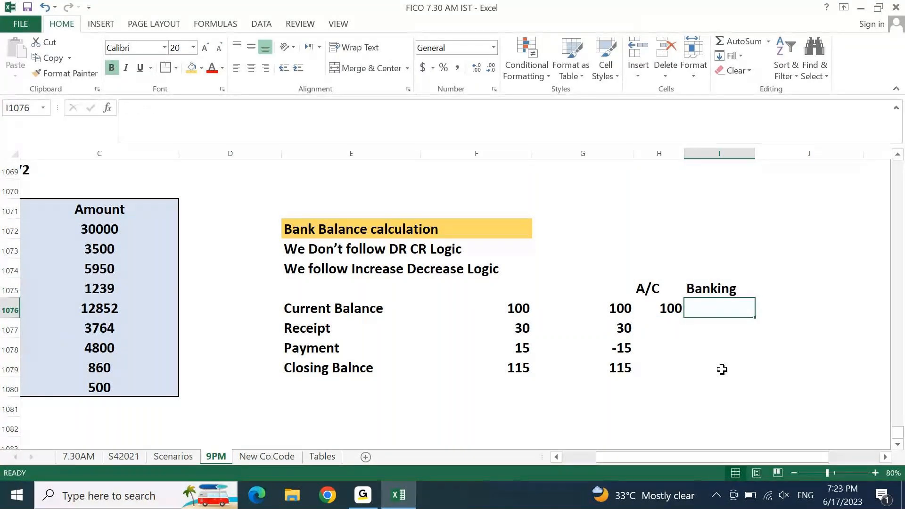
text(100)
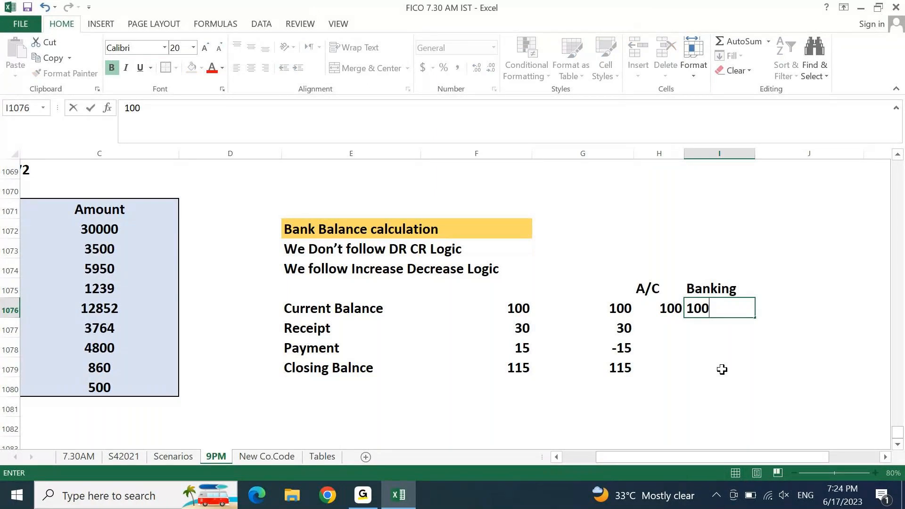
key(Left)
Step: Centre-align the contents of H1075:I1079
key(Up)
key(shift+Right)
key(shift+Down)
key(shift+Down)
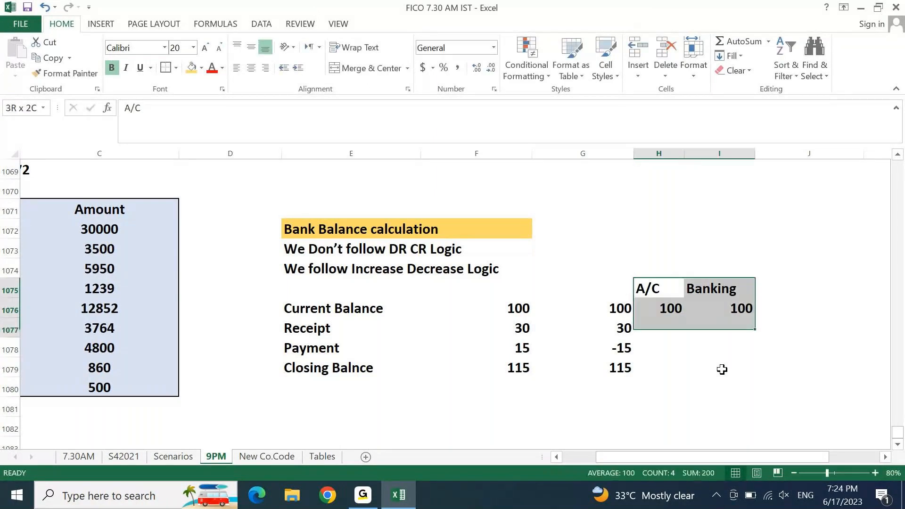
key(shift+Down)
key(shift+Down)
click(252, 69)
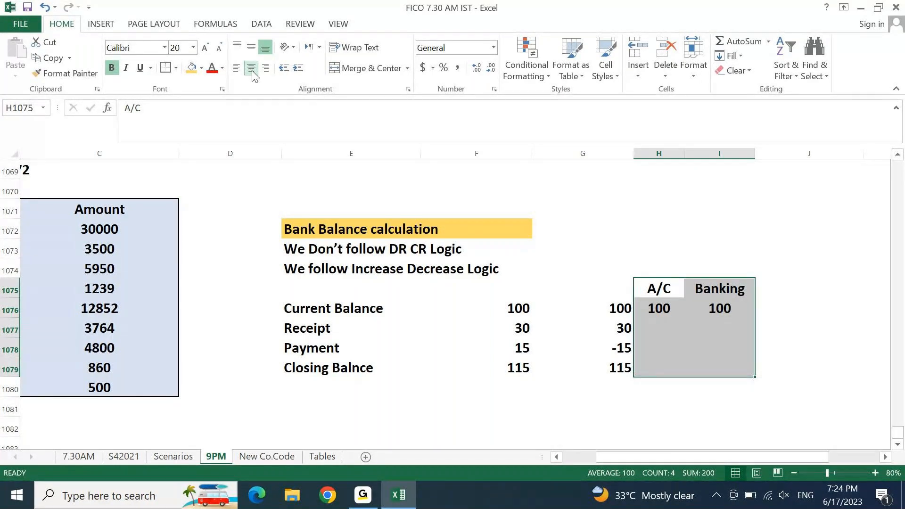
key(Down)
key(Down)
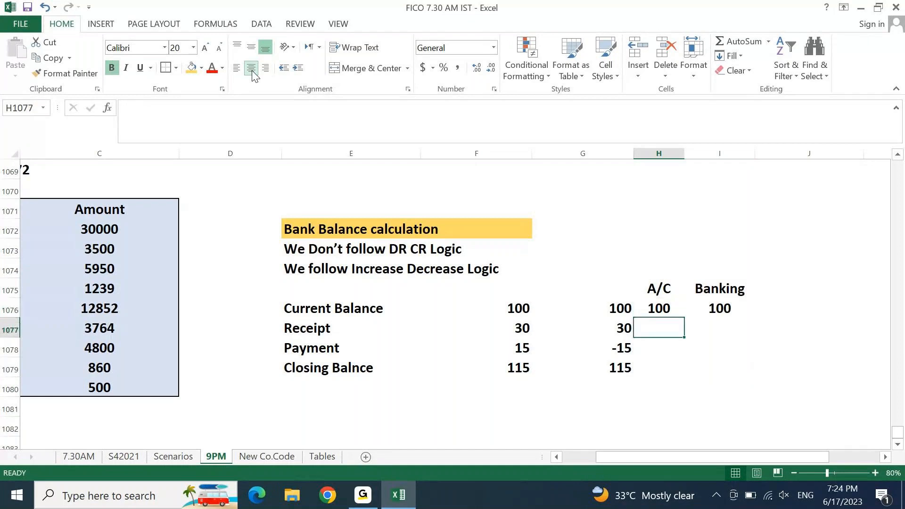
Step: Enter 30 DR in H1077 and 30 CR in I1077
text(30)
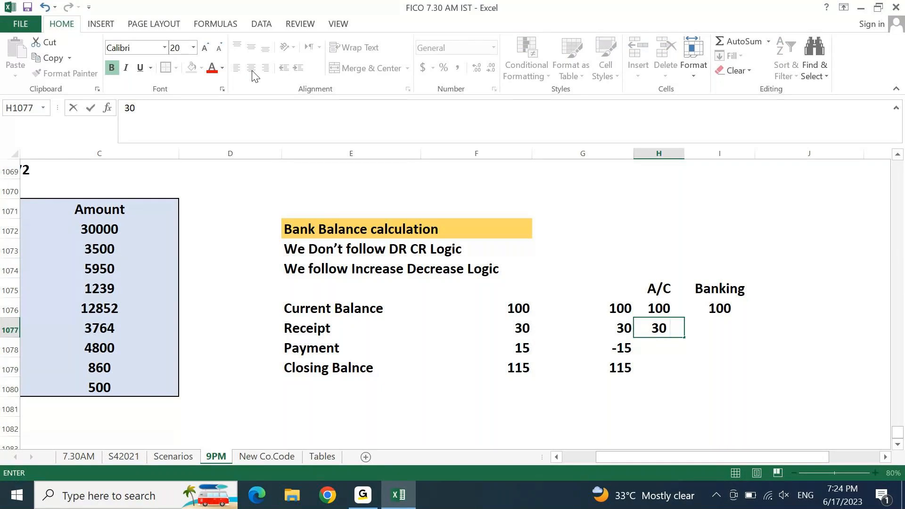
text(DR)
key(Return)
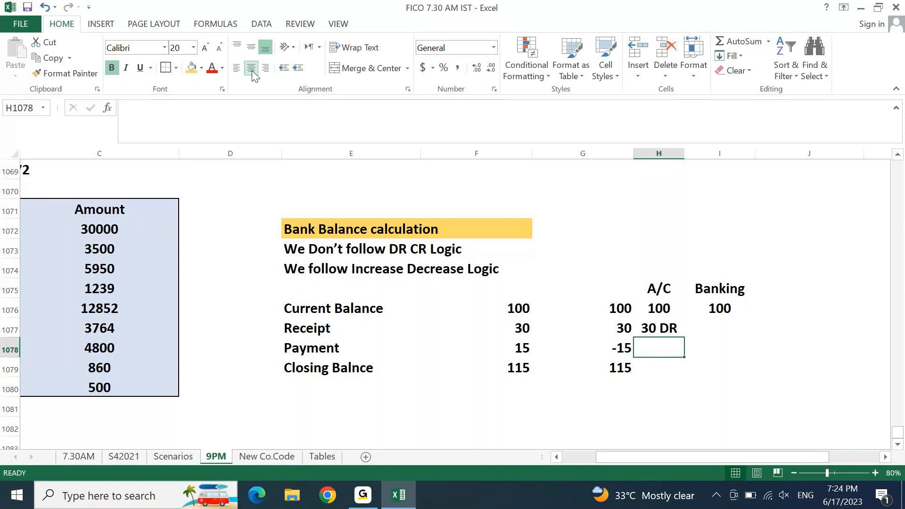
key(Up)
key(Right)
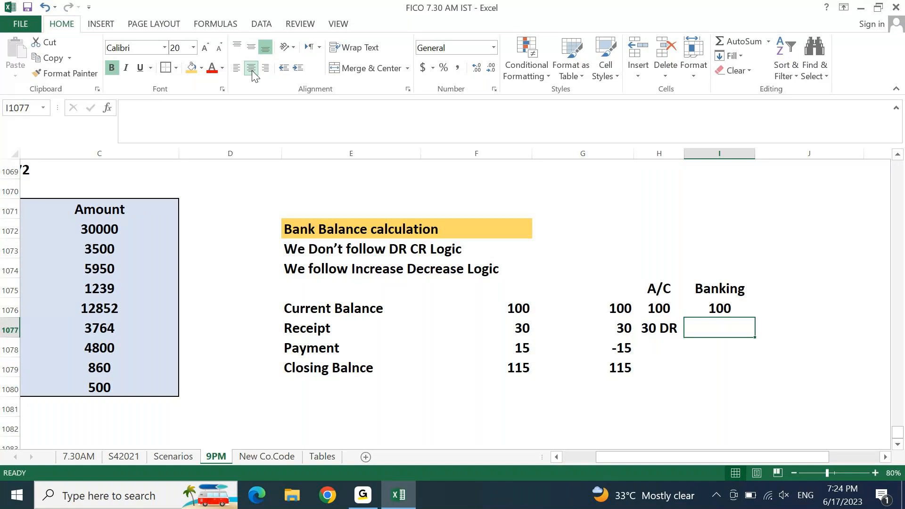
text(30 C)
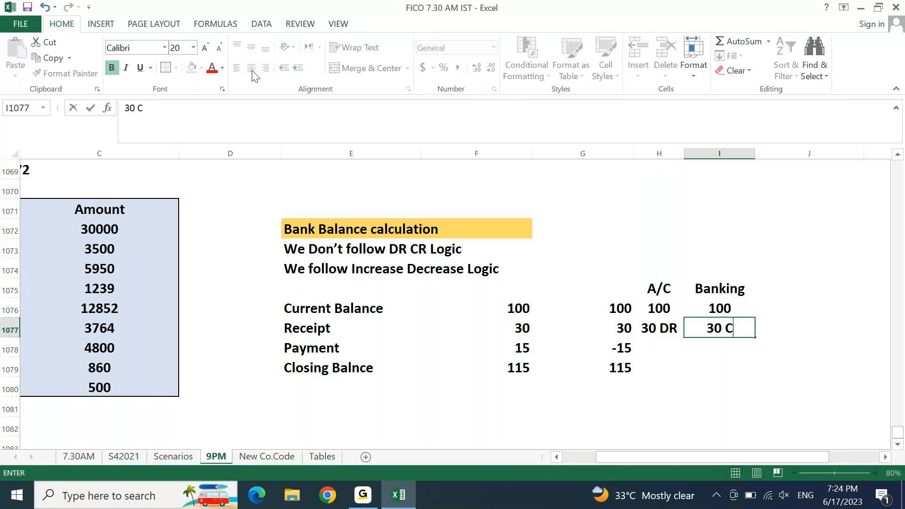
text(R)
key(Return)
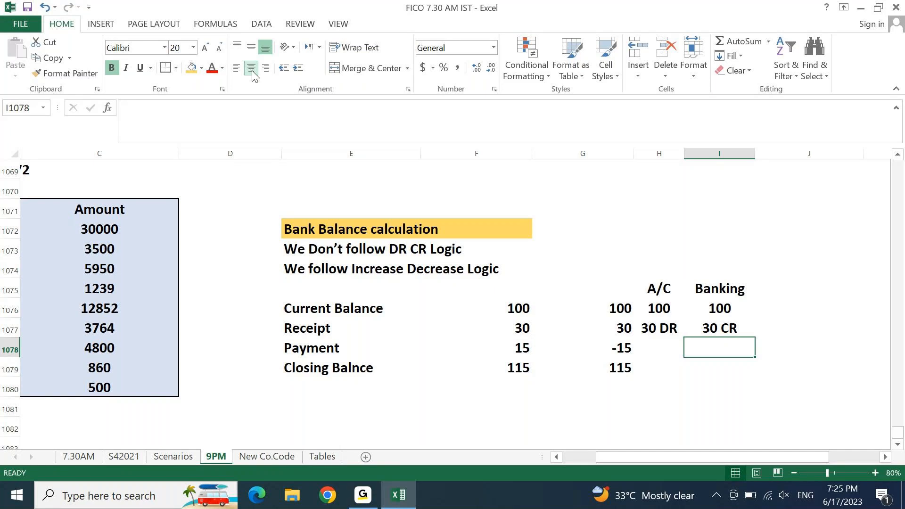
Step: Review the receipt row from F1077 across to the 30 CR entry
key(Up)
key(Left)
key(Left)
key(Left)
key(Left)
key(Right)
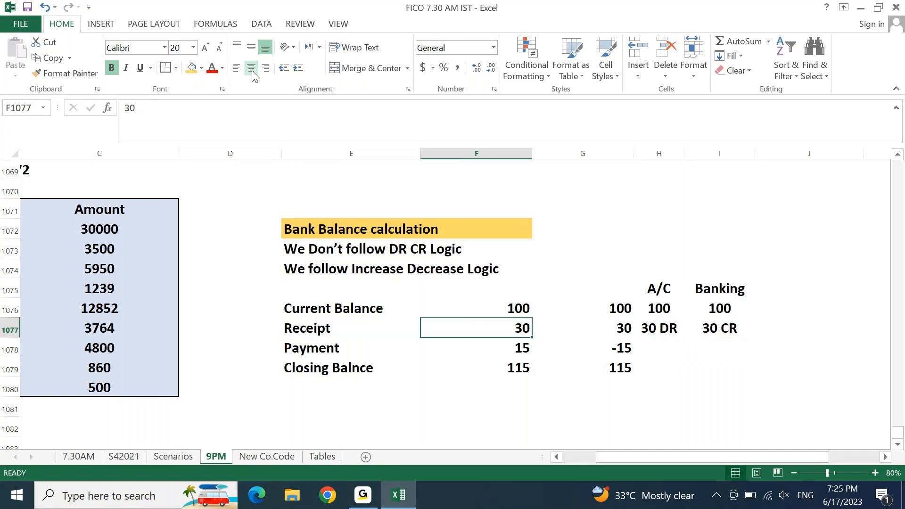
key(Right)
key(Right)
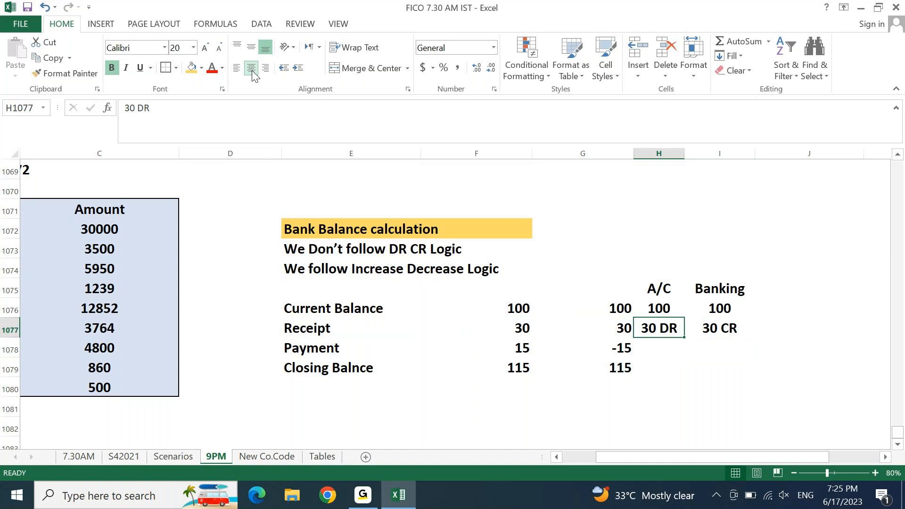
key(Right)
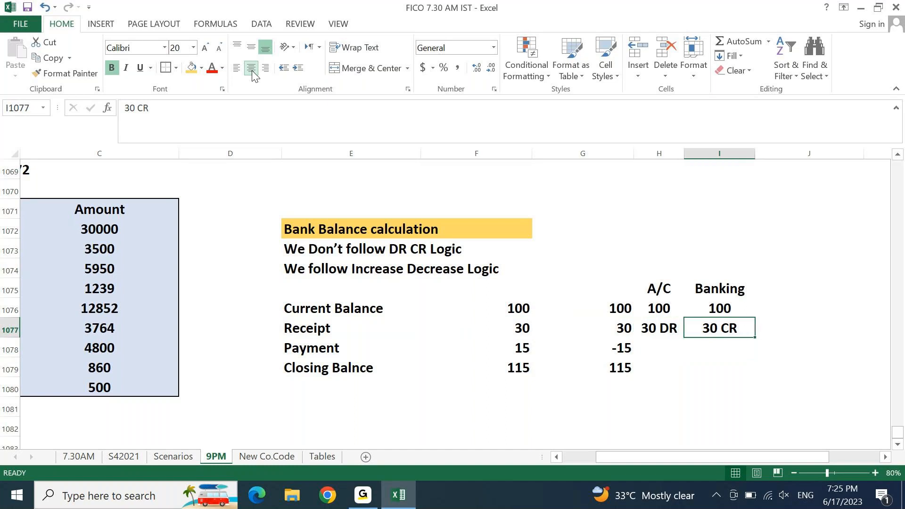
key(Down)
Step: Enter the payment as 15 CR in H1078 and 15 DR in I1078
key(Left)
key(Left)
key(Left)
key(Left)
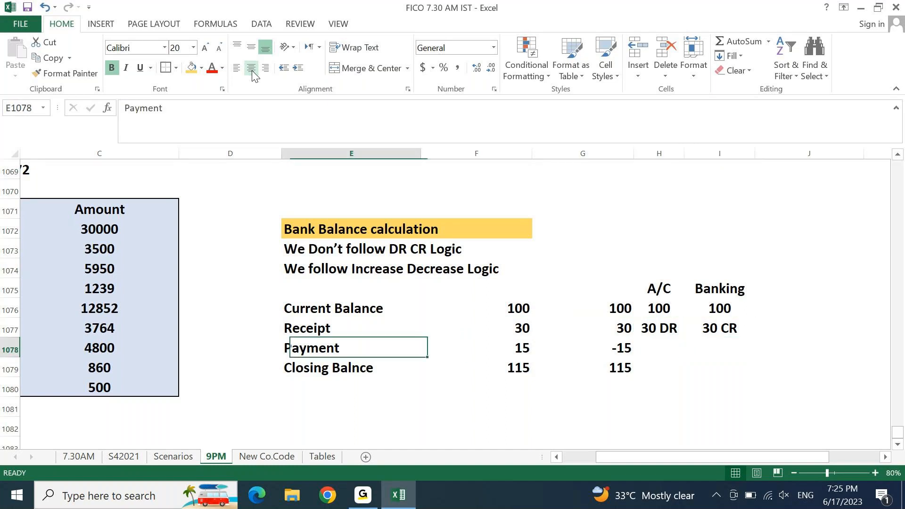
key(Right)
key(Right)
key(Right)
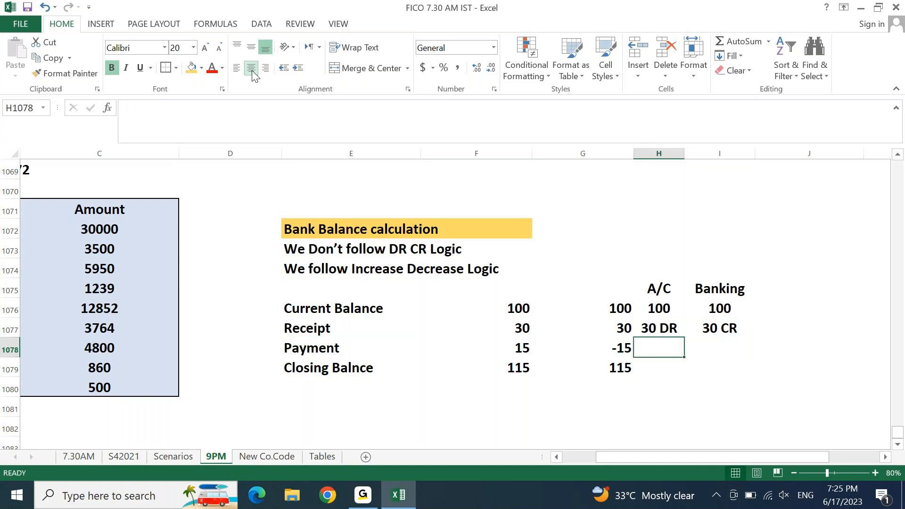
text(15)
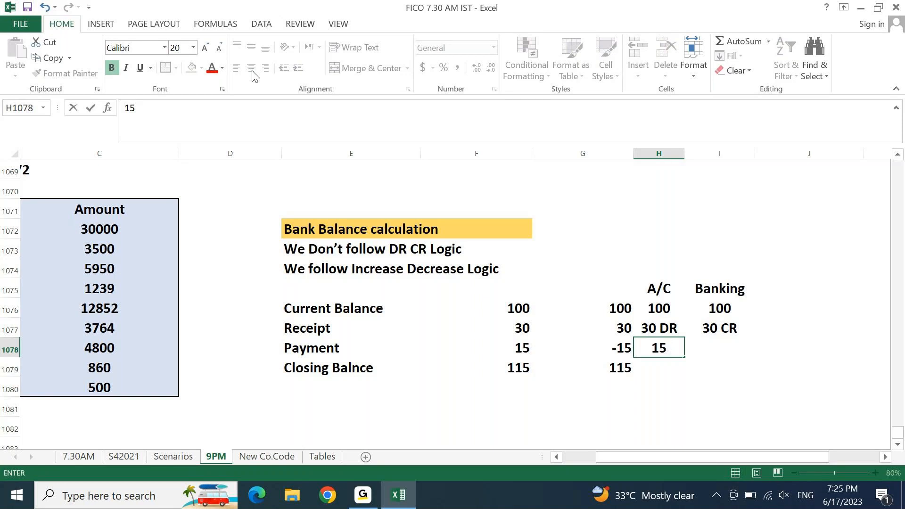
text(CR)
key(Return)
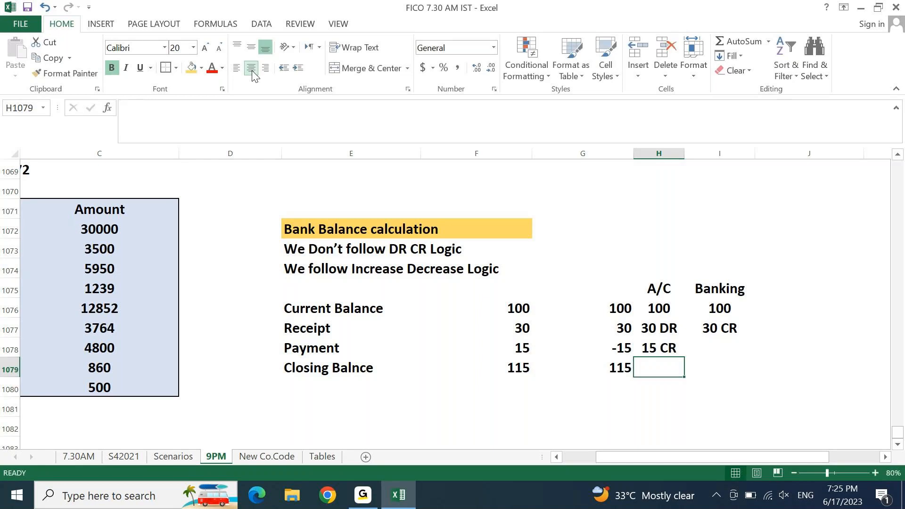
key(Up)
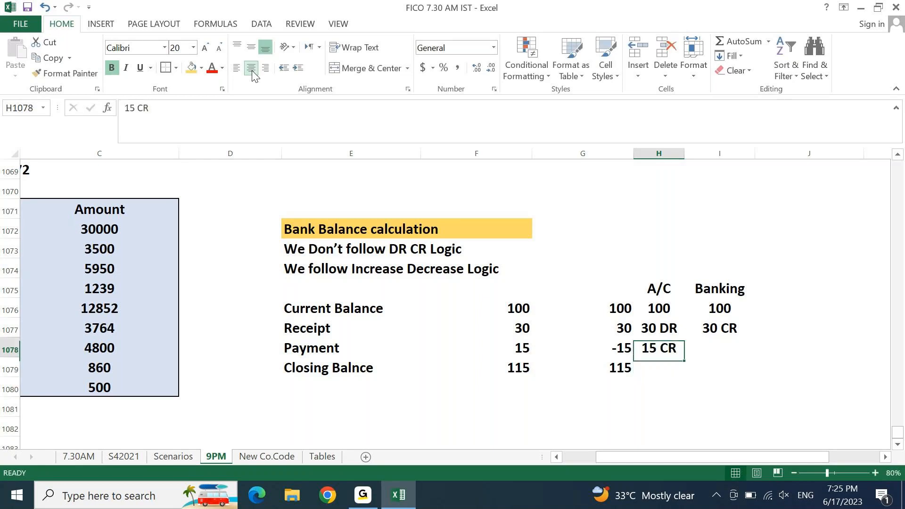
key(Right)
text(15)
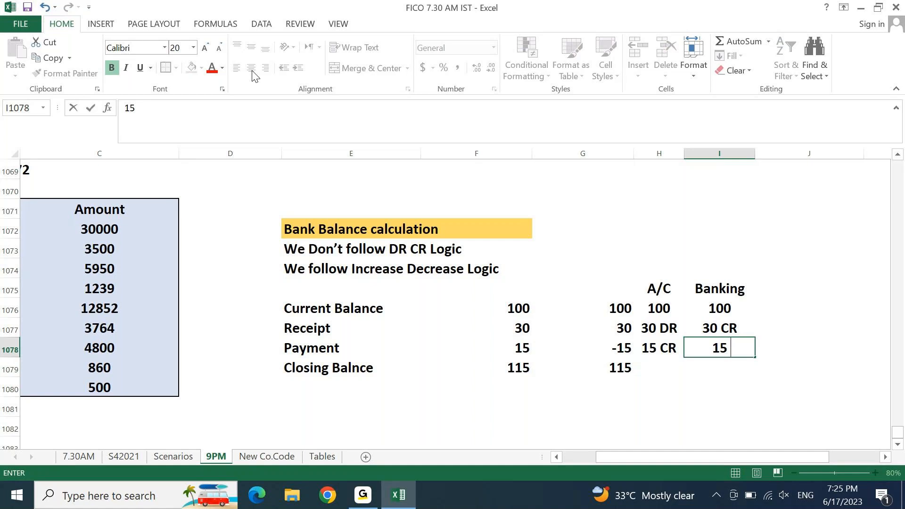
text(DR)
key(Return)
Step: Enter the closing balance as 115 DR in H1079 and 115 CR in I1079
key(Left)
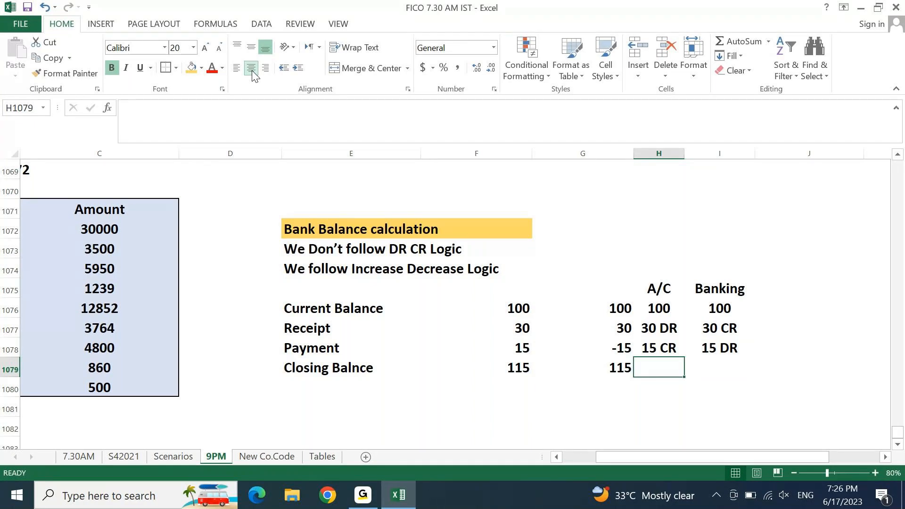
text(115)
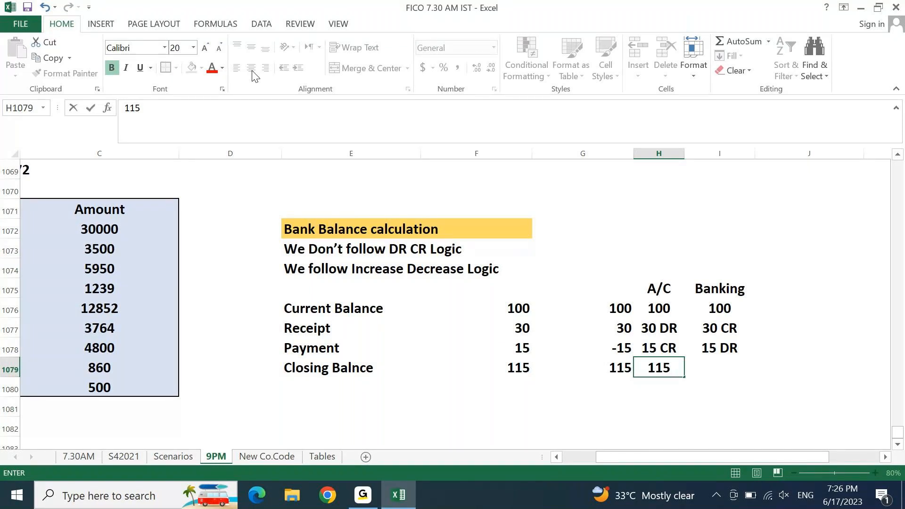
text(DR)
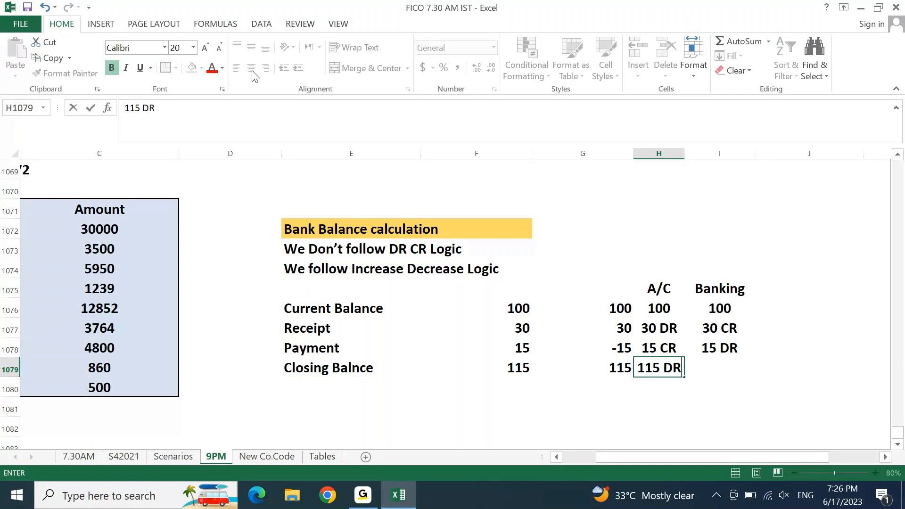
key(Return)
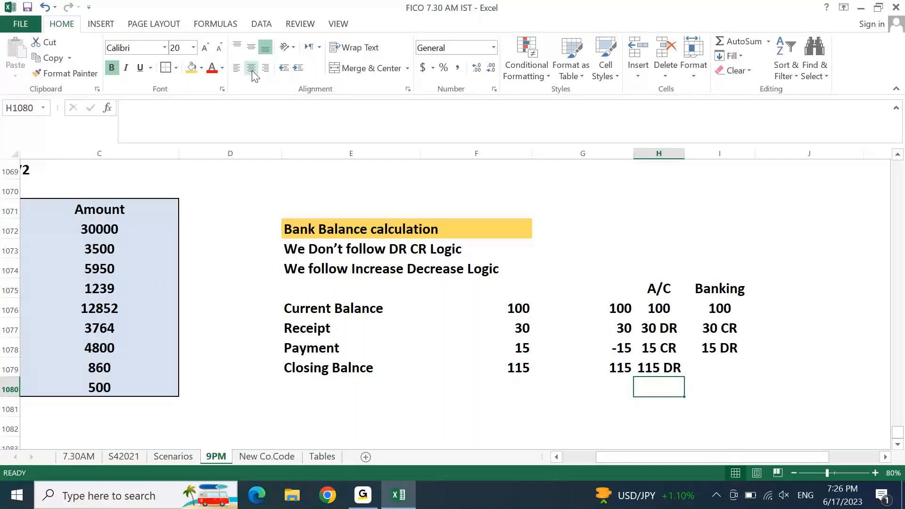
key(Up)
key(Right)
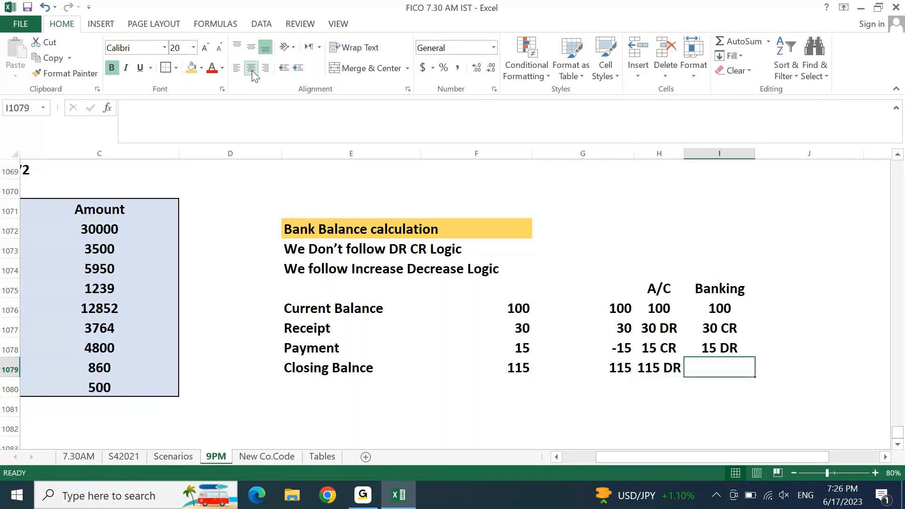
text(115)
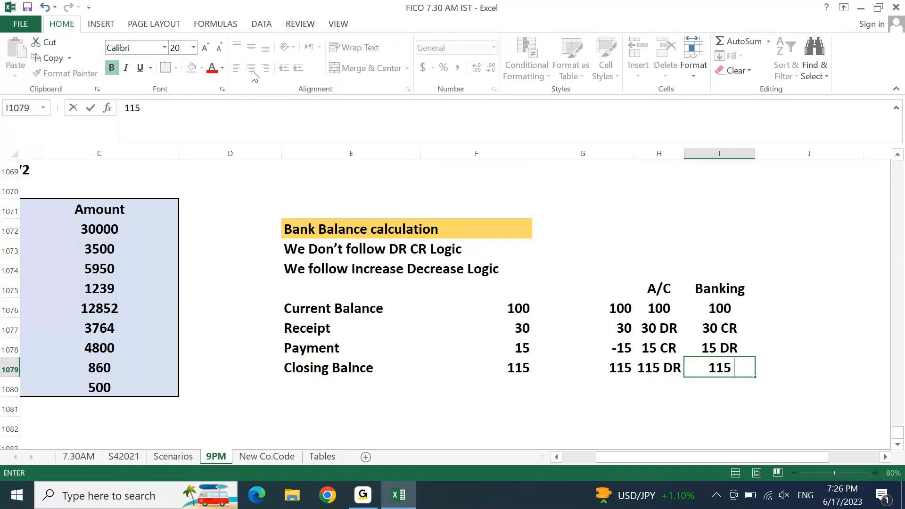
text( CR)
key(Return)
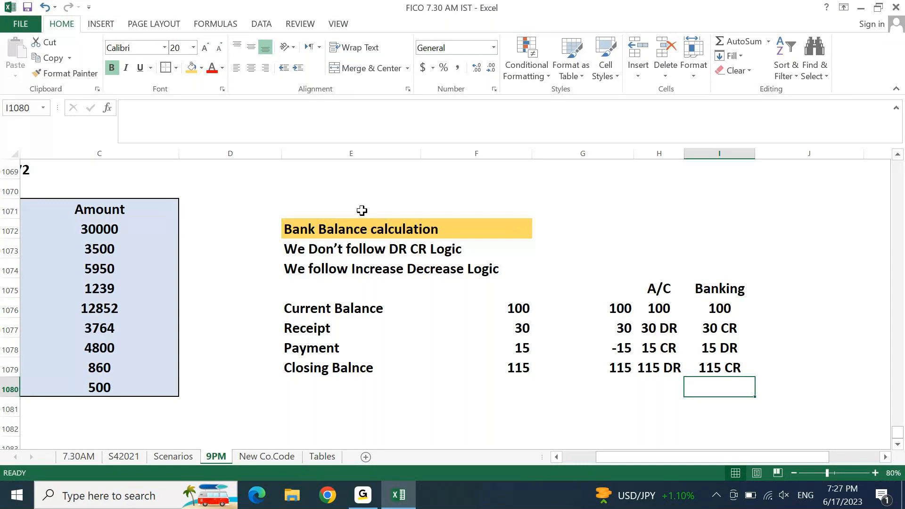
drag(330, 308, 700, 373)
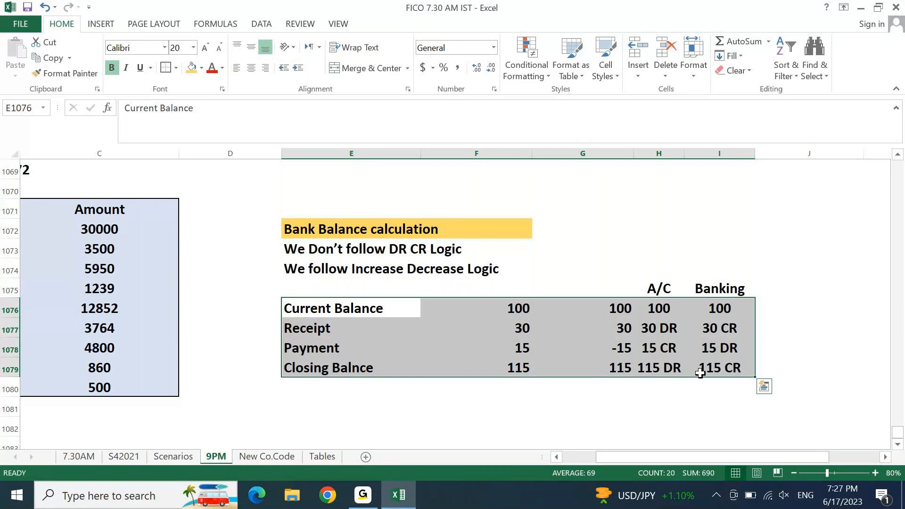
click(378, 315)
click(349, 366)
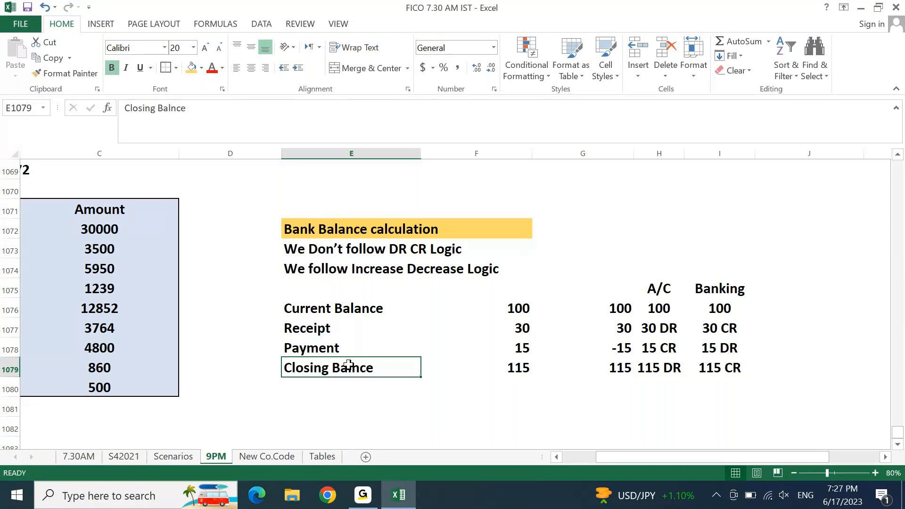
click(340, 309)
click(307, 326)
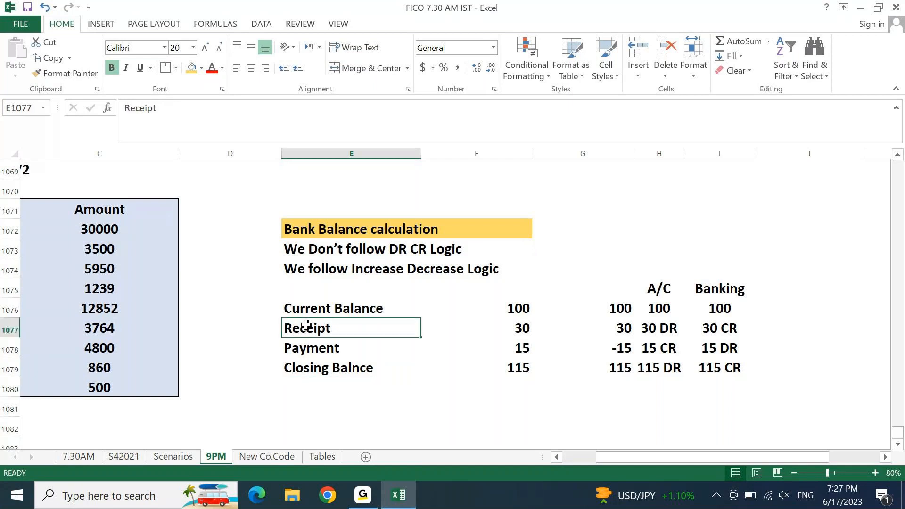
click(303, 342)
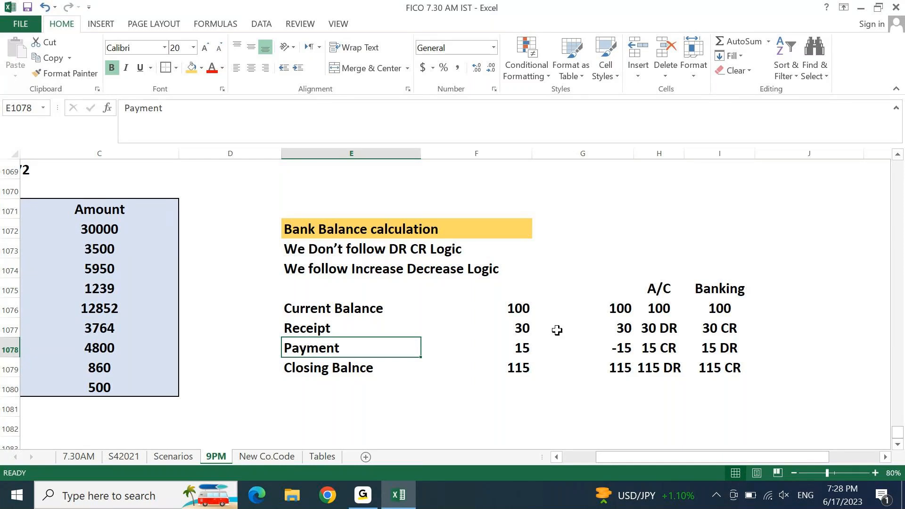
drag(656, 287, 719, 367)
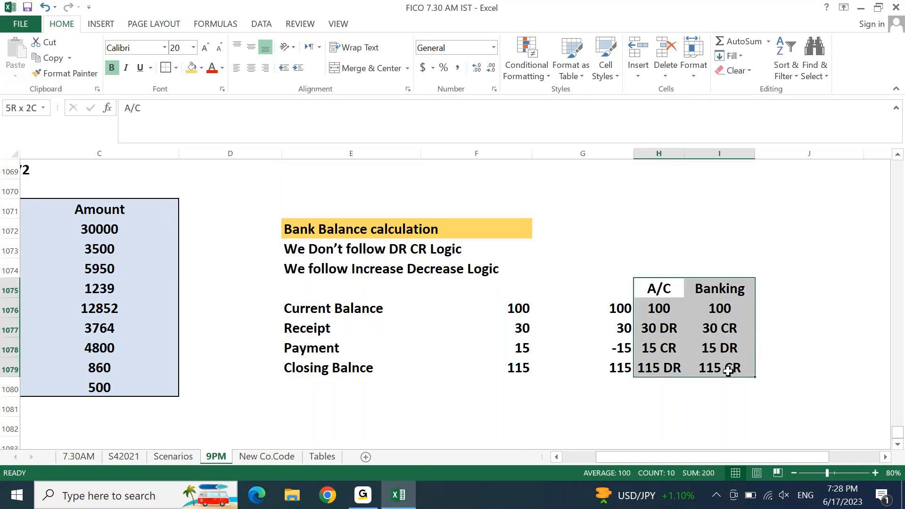
Step: Fill H1075:I1079 light green, then recolour the Banking column I1075:I1079 yellow
click(202, 68)
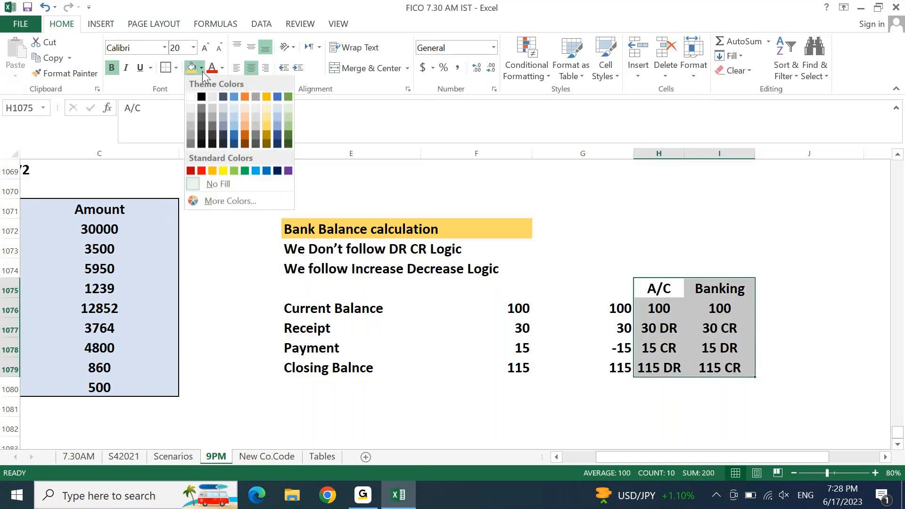
click(233, 169)
click(717, 290)
drag(717, 289, 720, 366)
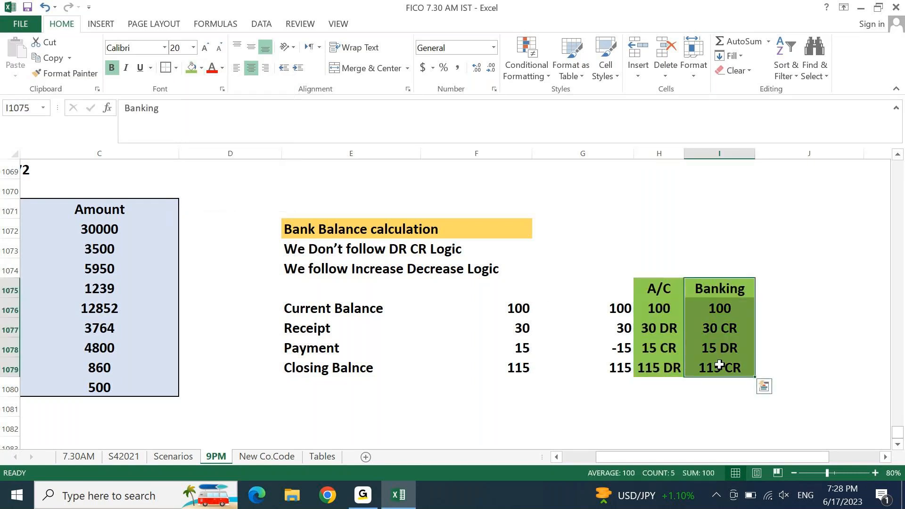
click(202, 68)
click(222, 171)
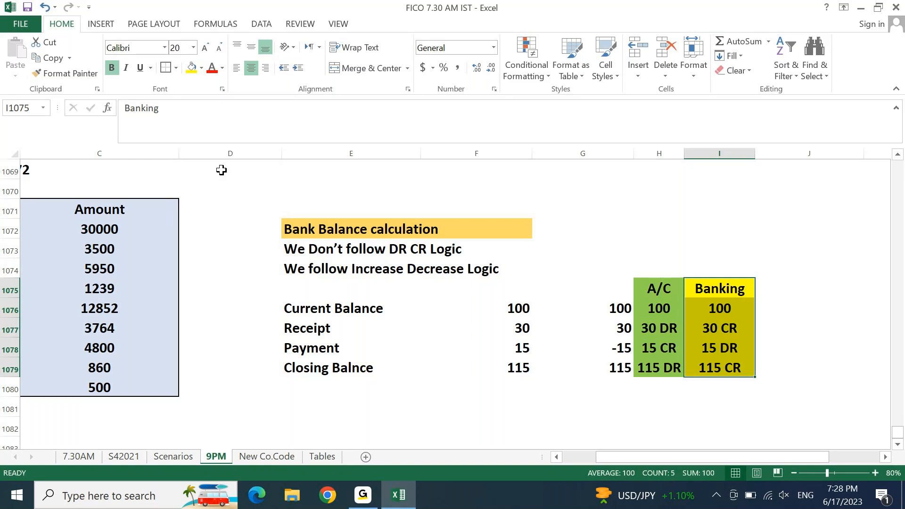
key(Left)
key(Down)
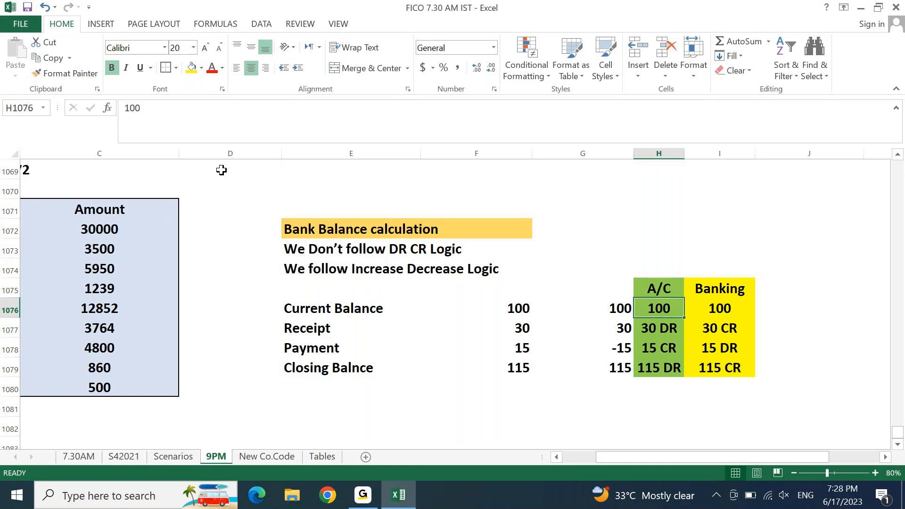
key(shift+Right)
key(shift+Left)
key(Down)
key(Up)
key(Down)
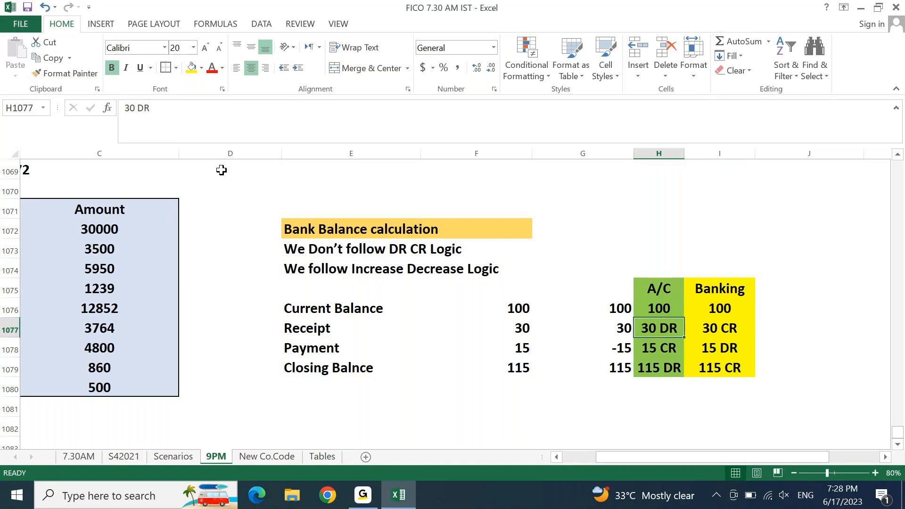
key(Up)
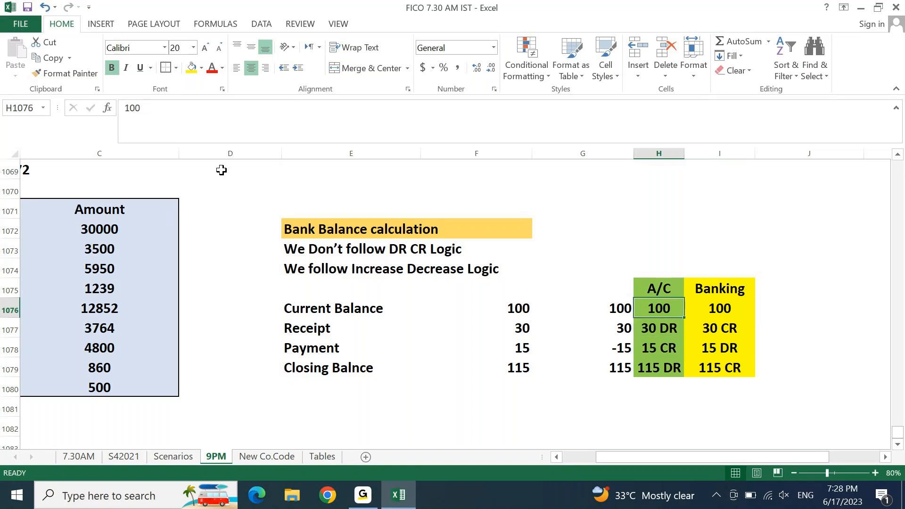
key(shift+Down)
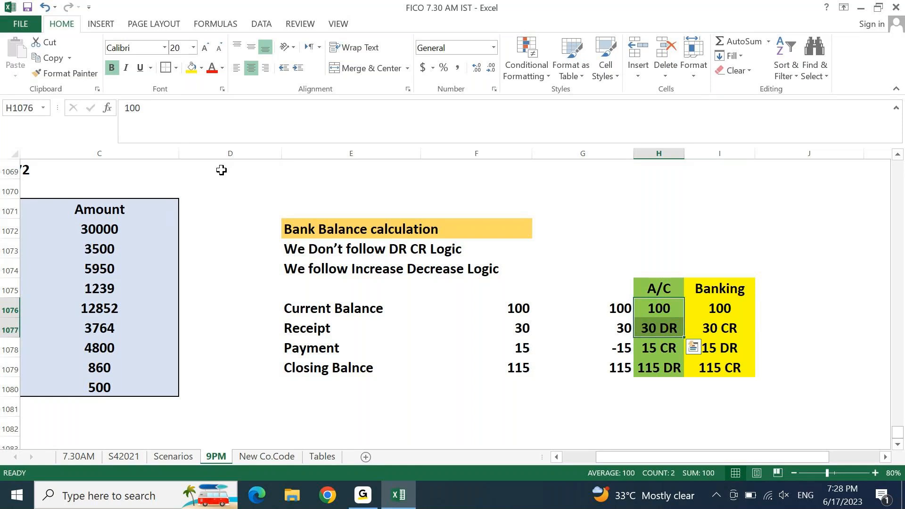
key(shift+Down)
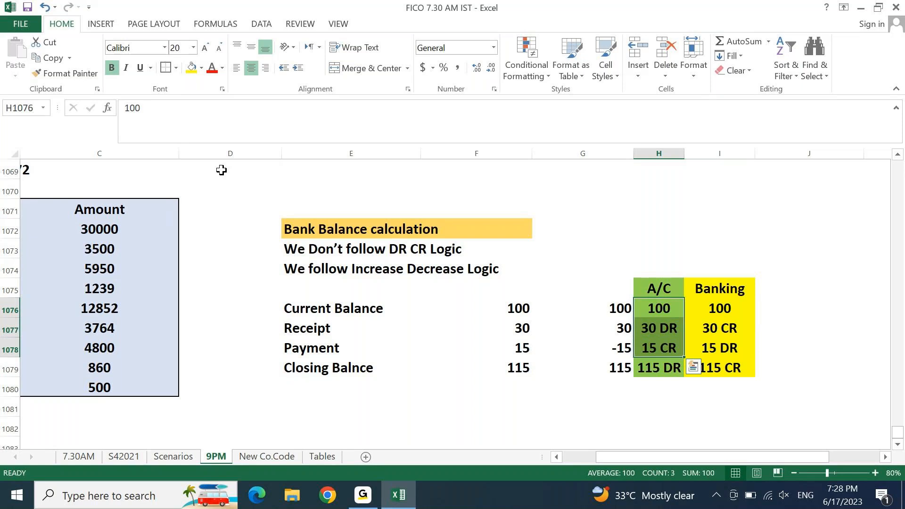
key(Down)
key(Down)
key(Down)
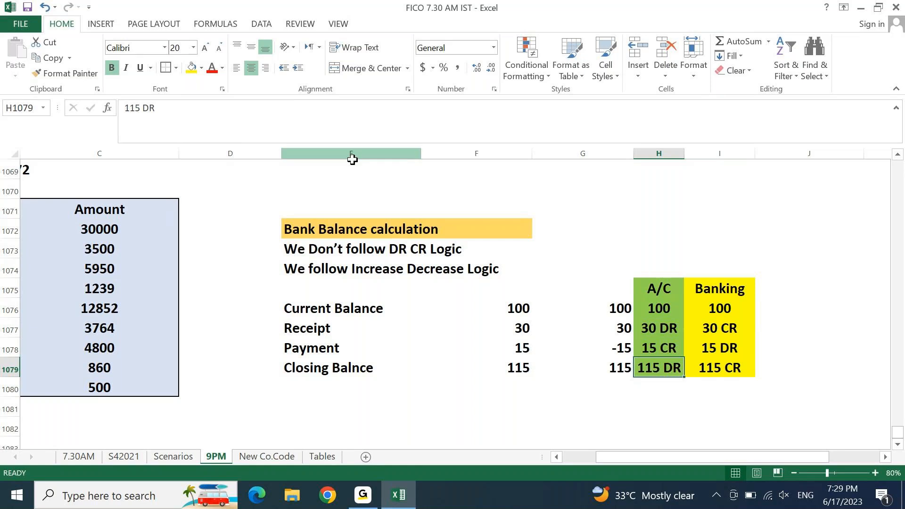
click(661, 310)
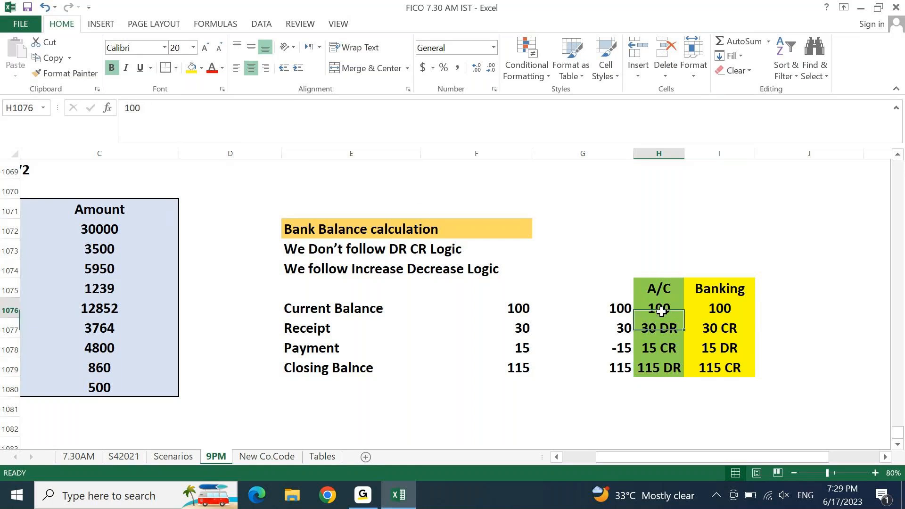
click(730, 308)
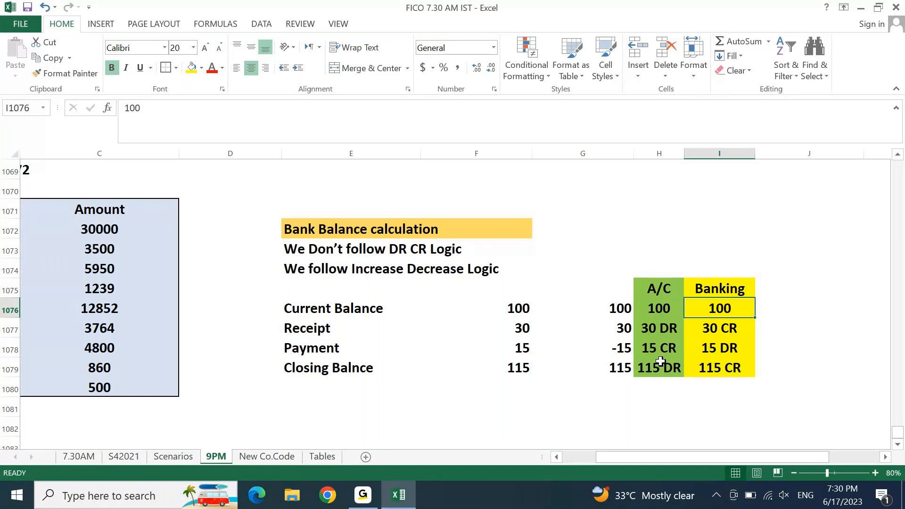
click(712, 373)
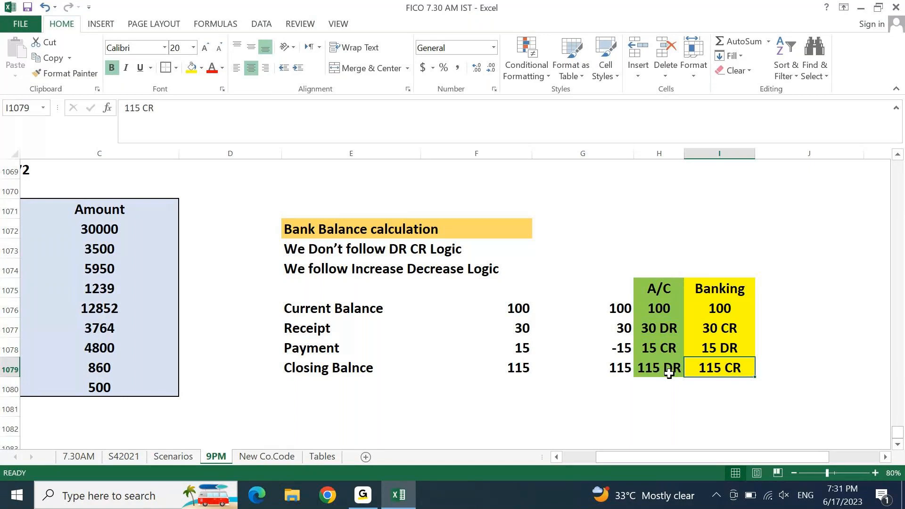
Step: Review the 30 CR bank receipt, then select the A/C and Banking comparison block
key(Up)
key(Up)
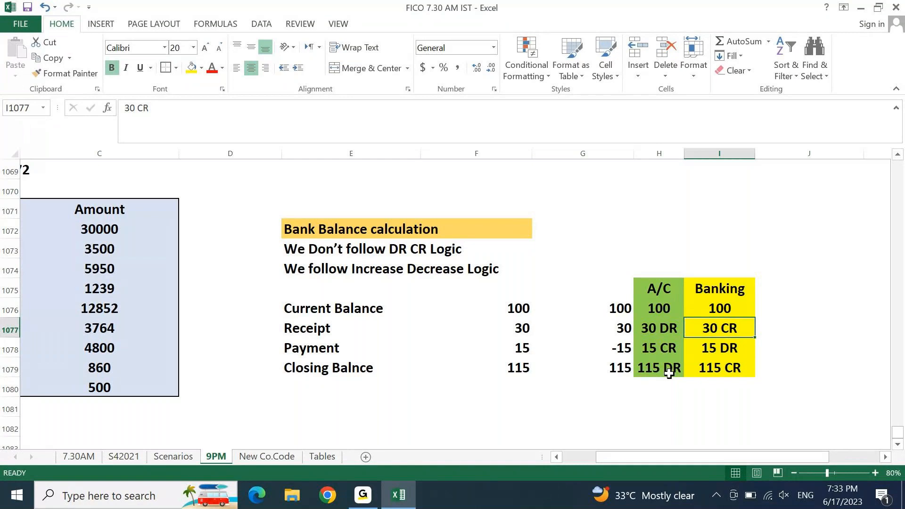
key(ctrl+Left)
key(ctrl+Left)
key(ctrl+Left)
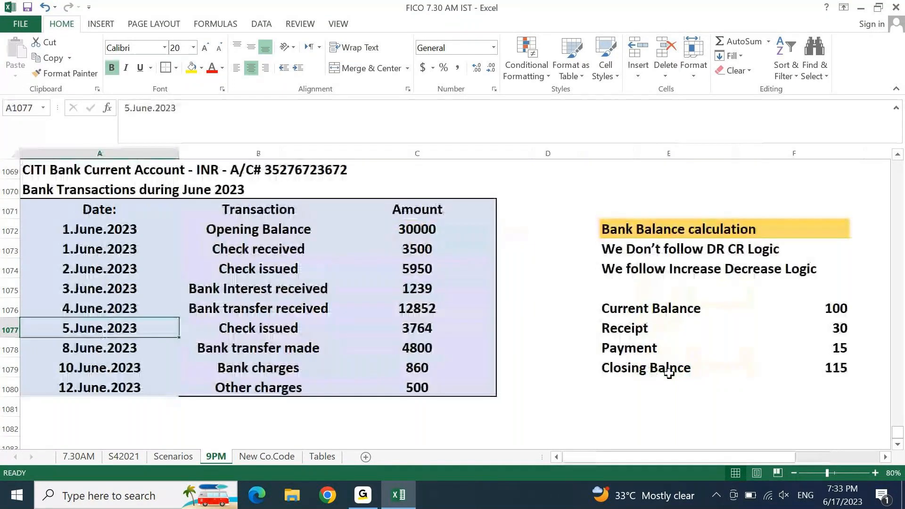
key(ctrl+Right)
key(ctrl+Right)
key(ctrl+Right)
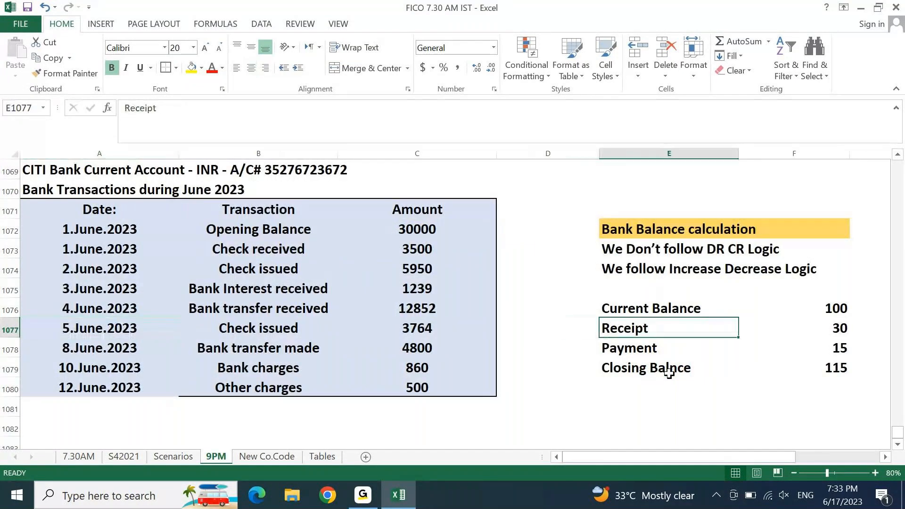
key(ctrl+Right)
key(Up)
key(Up)
key(Left)
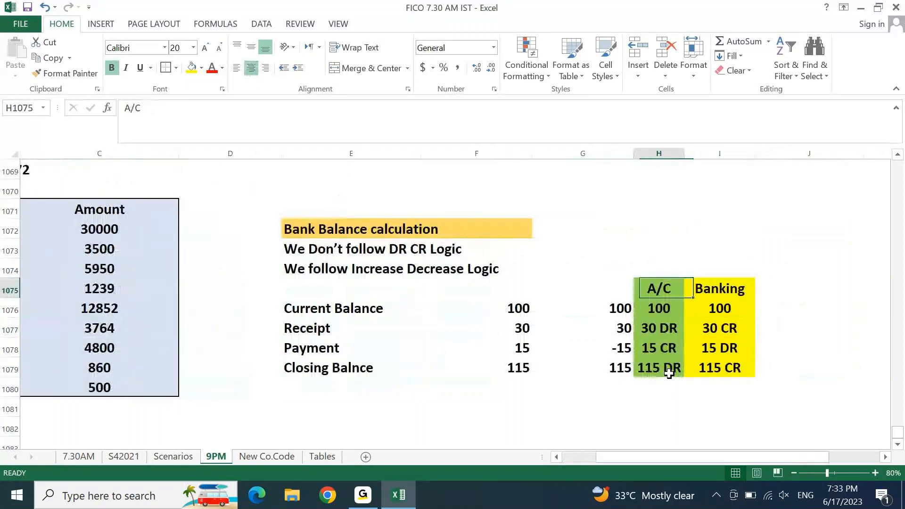
key(ctrl+shift+Right)
key(ctrl+shift+Down)
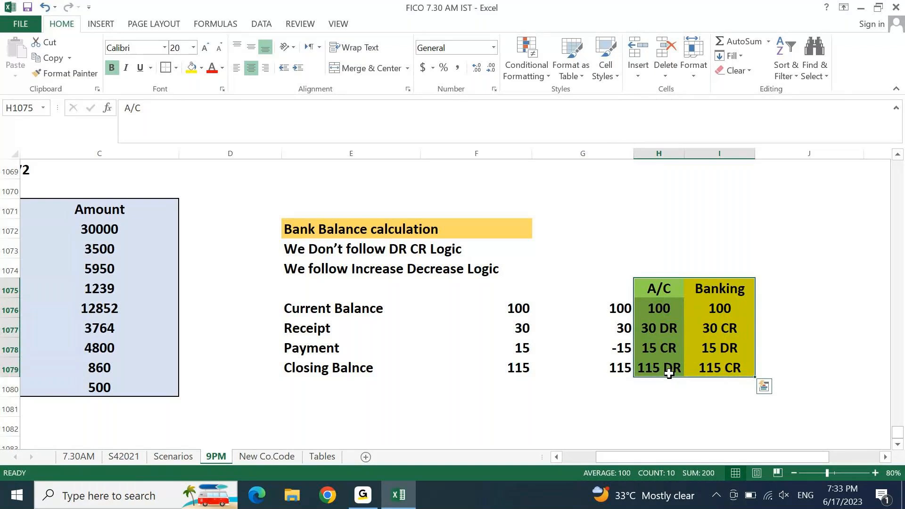
Step: Walk through the June 2023 transaction dates and title, then reselect the A/C and Banking block
key(ctrl+Left)
key(ctrl+Left)
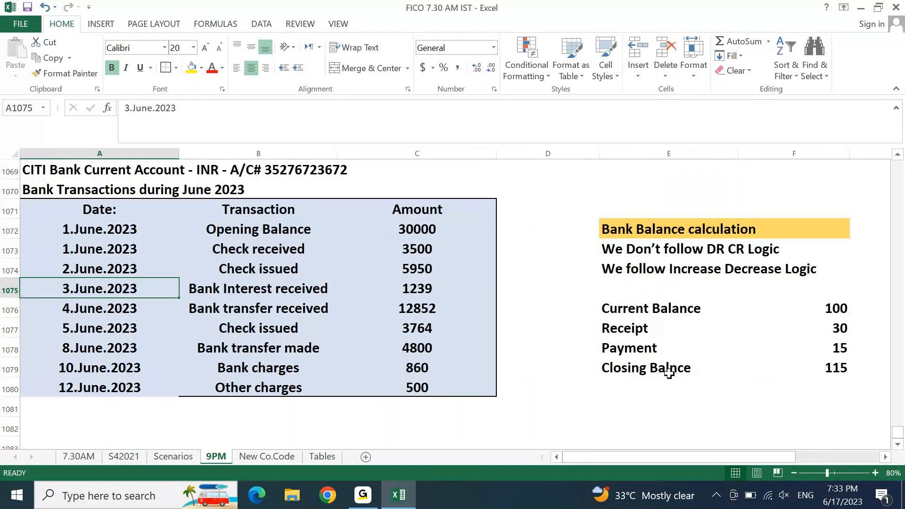
key(ctrl+Right)
key(ctrl+Right)
key(ctrl+Right)
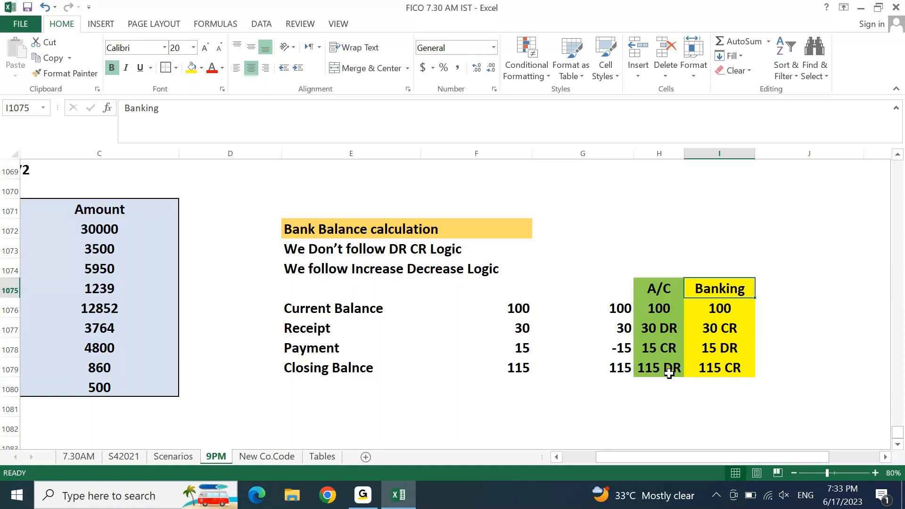
key(ctrl+Left)
key(ctrl+Left)
key(ctrl+Left)
key(Up)
key(Up)
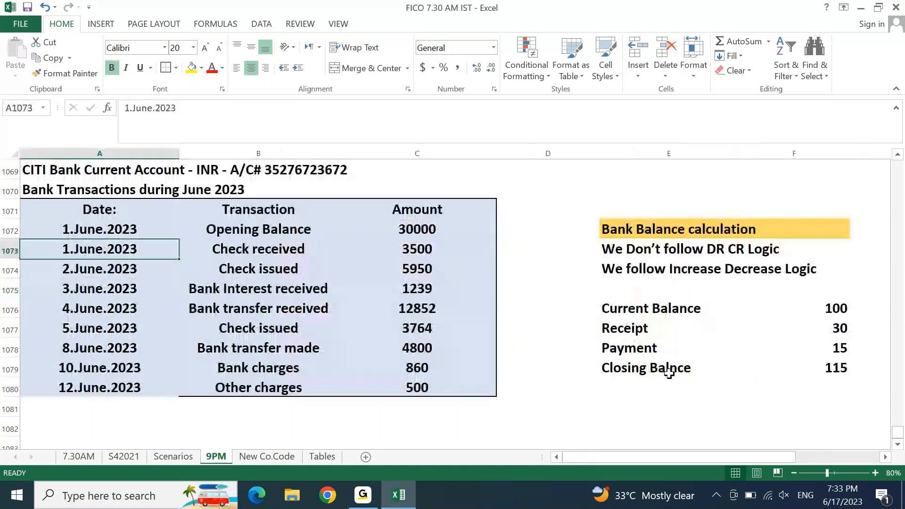
key(Up)
key(Up)
key(Up)
key(Right)
key(Right)
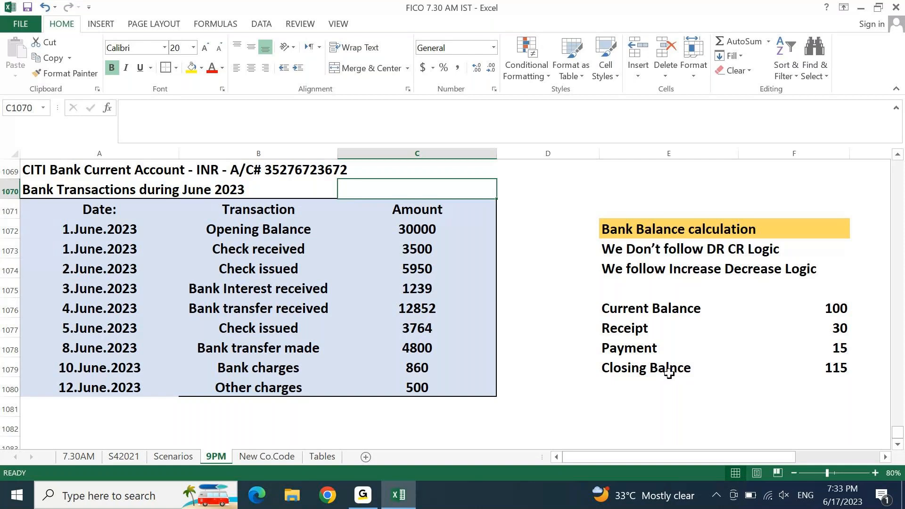
key(Down)
key(Right)
key(Right)
key(Right)
key(Right)
key(Right)
key(Right)
key(Right)
key(Right)
key(Down)
key(Down)
key(Down)
key(Down)
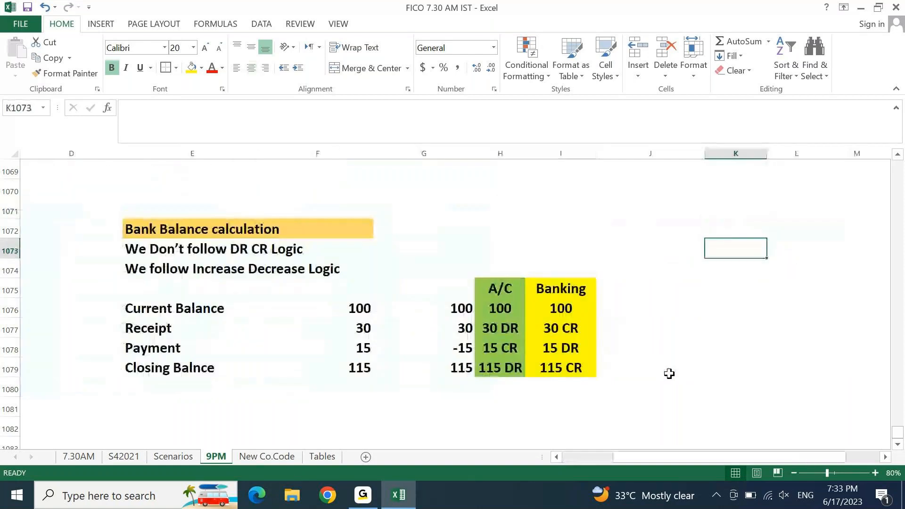
key(Left)
key(Left)
key(Left)
key(shift+Right)
key(ctrl+shift+Down)
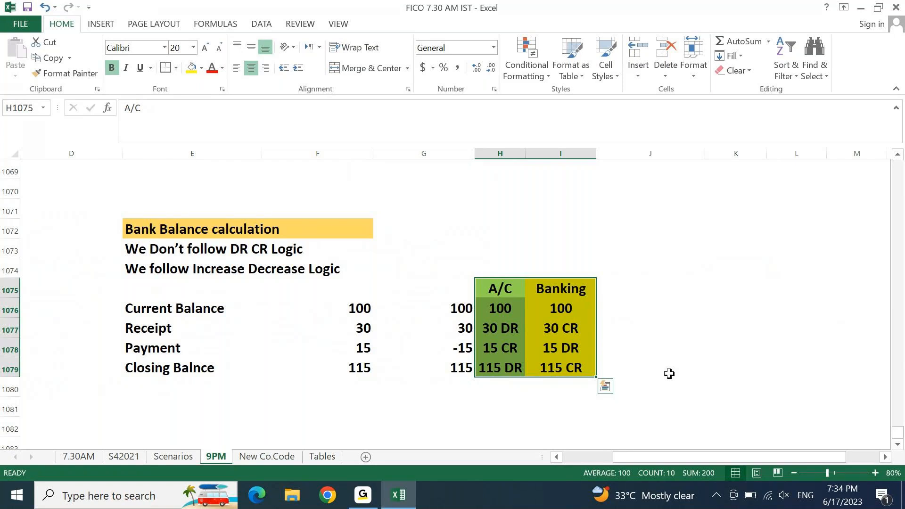
Step: Compare the 30 receipt, the 15 payment and the 100 current balance across the account and bank sides
click(670, 373)
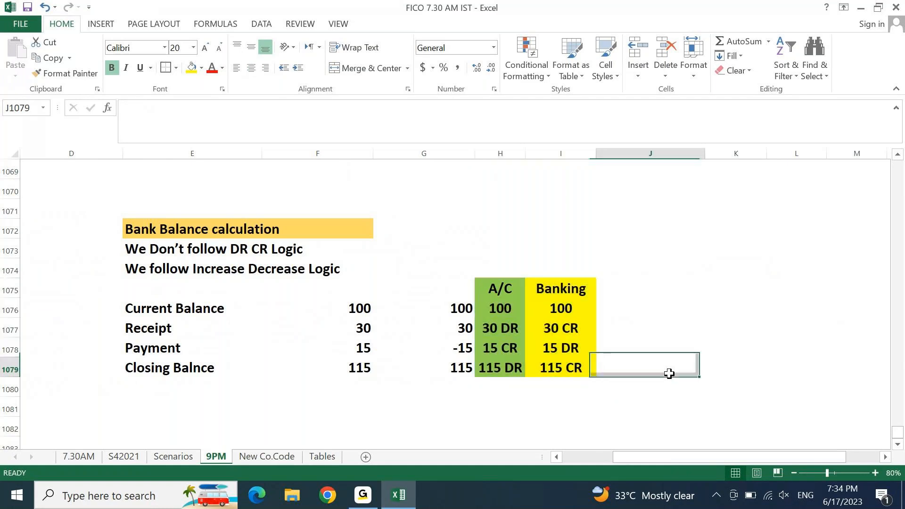
click(494, 332)
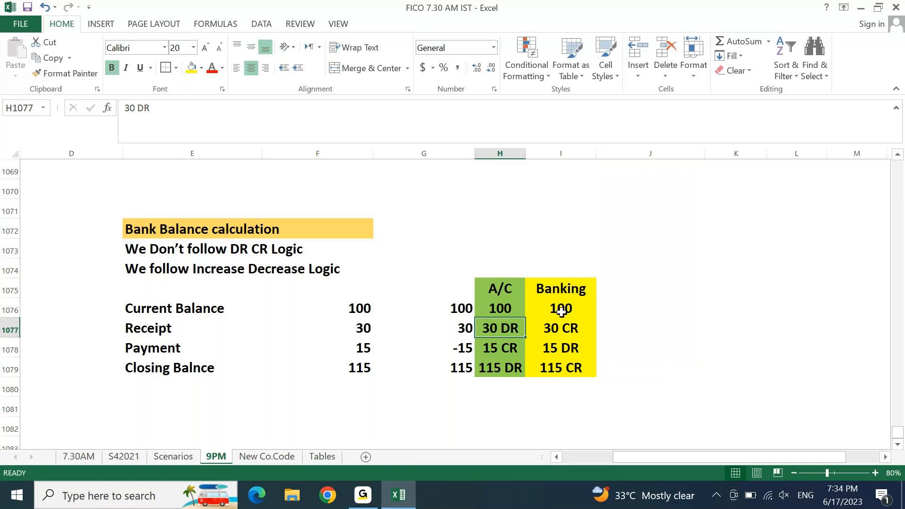
click(571, 328)
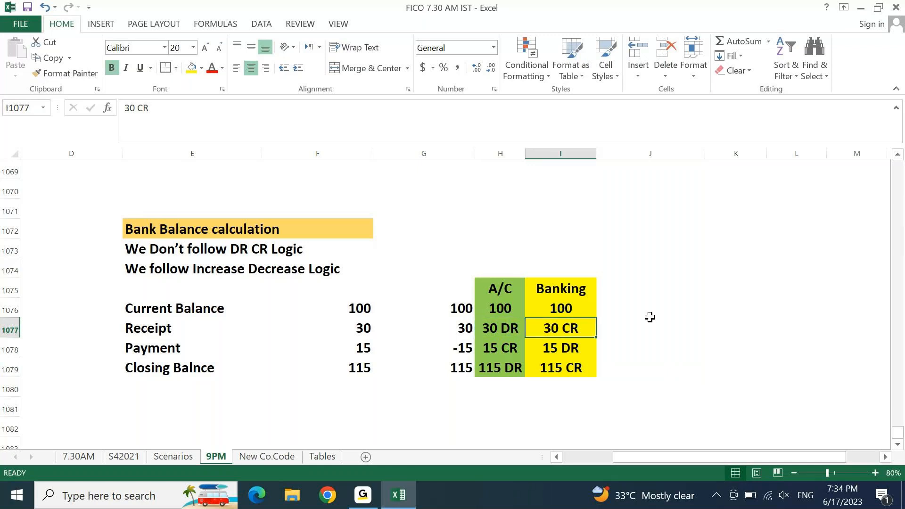
click(494, 353)
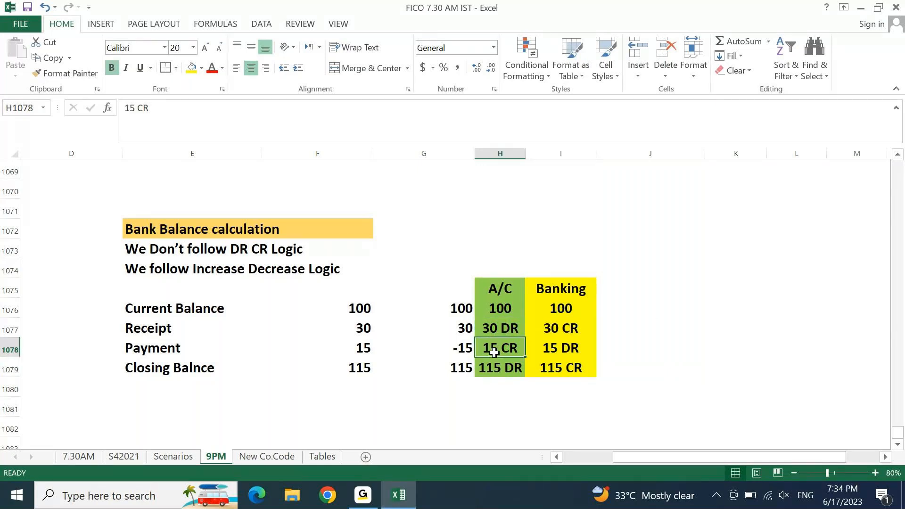
click(579, 347)
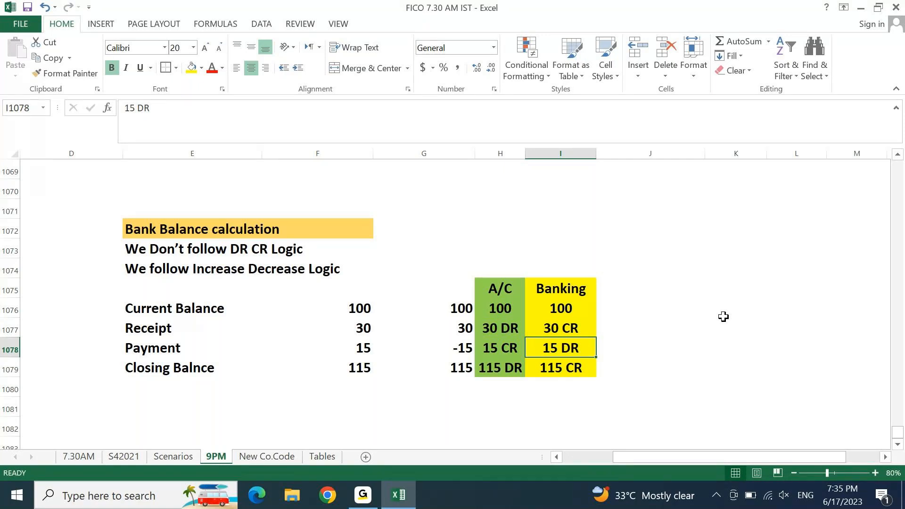
key(Up)
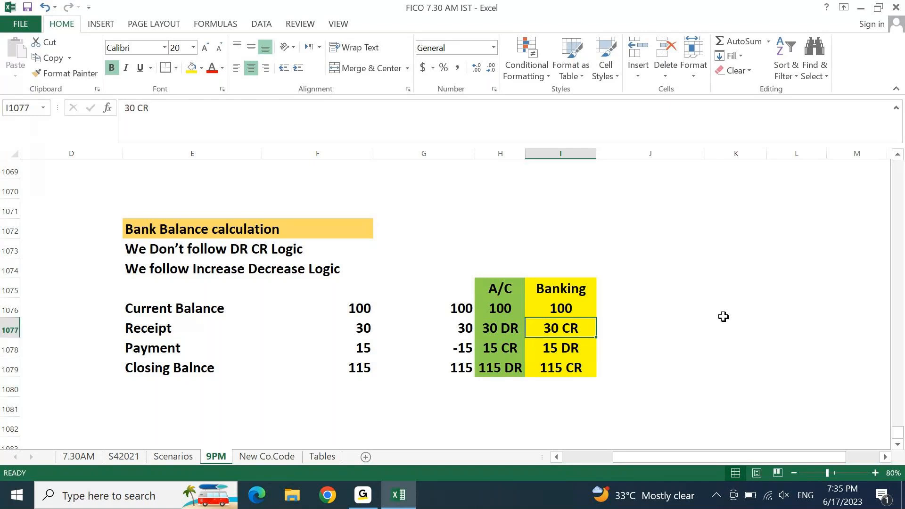
drag(133, 246, 293, 250)
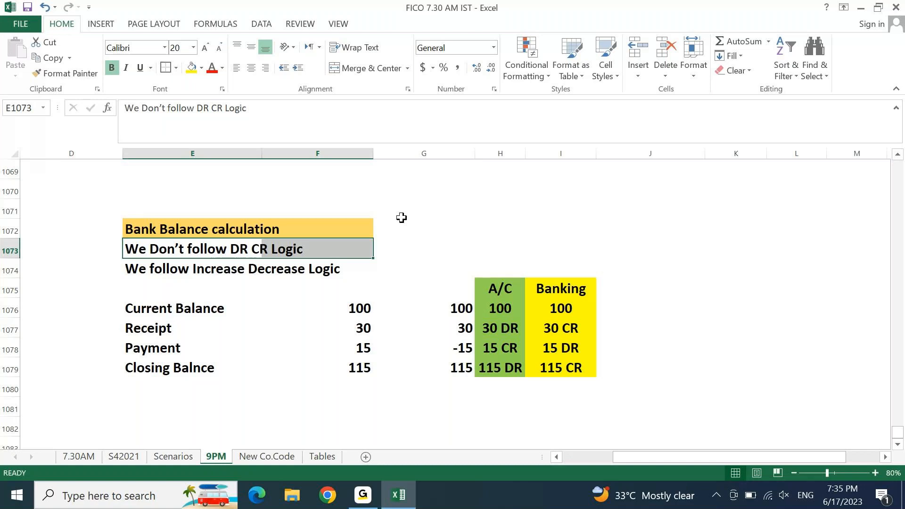
click(496, 310)
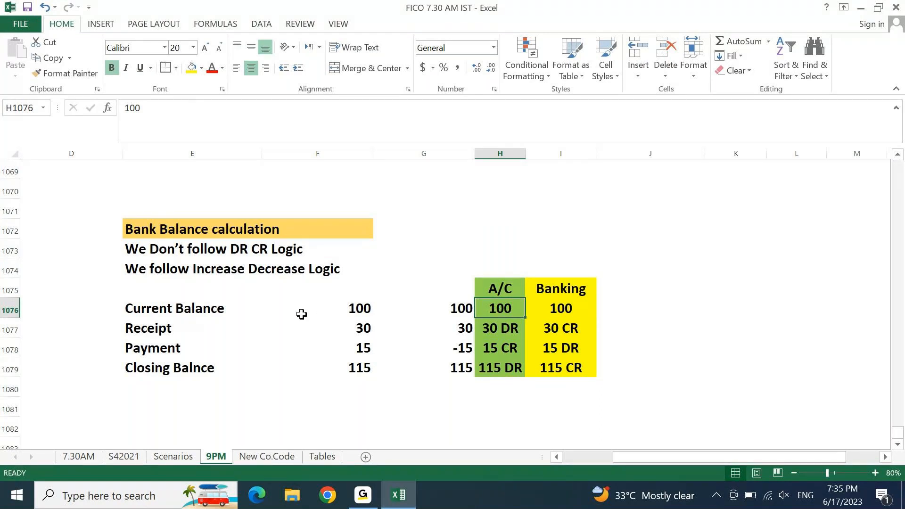
click(142, 330)
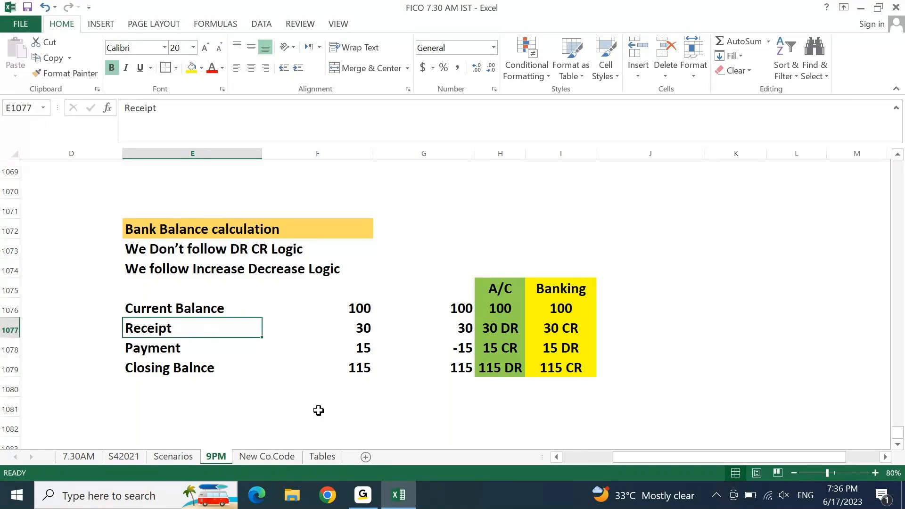
Step: Enter 'Increase = Add' in H1071 and 'Decrease = Less' in H1072
key(Down)
key(Down)
key(Down)
key(Down)
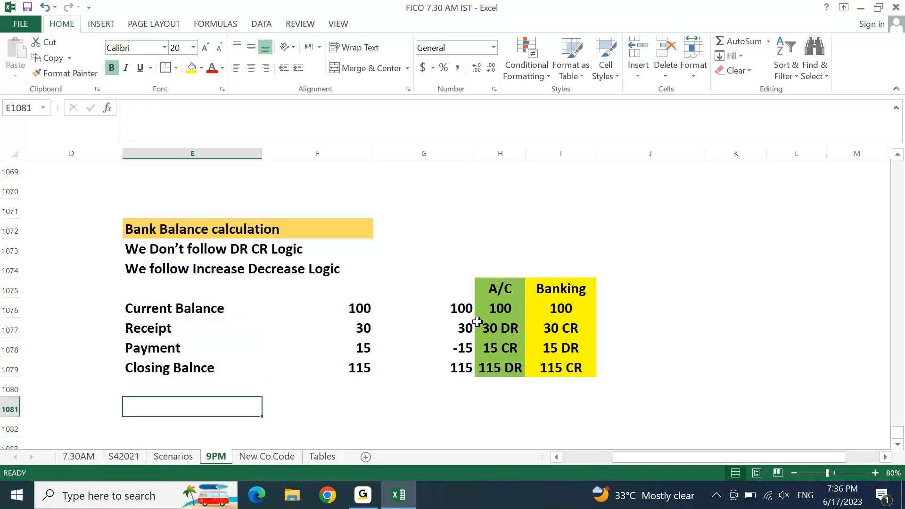
key(Home)
key(Right)
key(Right)
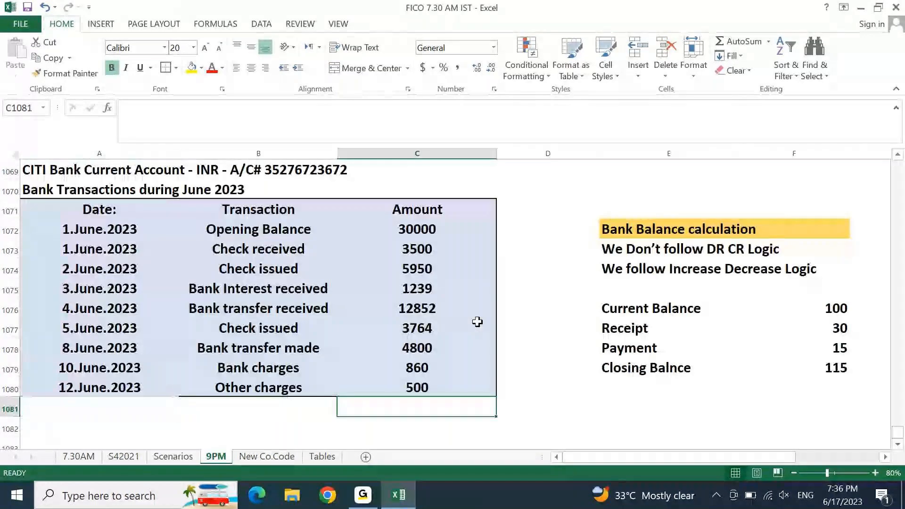
key(Right)
key(Down)
key(Down)
key(Down)
key(Down)
key(Down)
key(Up)
key(Up)
key(Up)
key(Up)
key(Up)
key(Up)
key(Up)
key(Up)
key(Up)
key(Up)
key(Up)
key(Up)
key(Up)
key(Up)
key(Up)
key(Up)
key(Up)
key(Up)
key(Up)
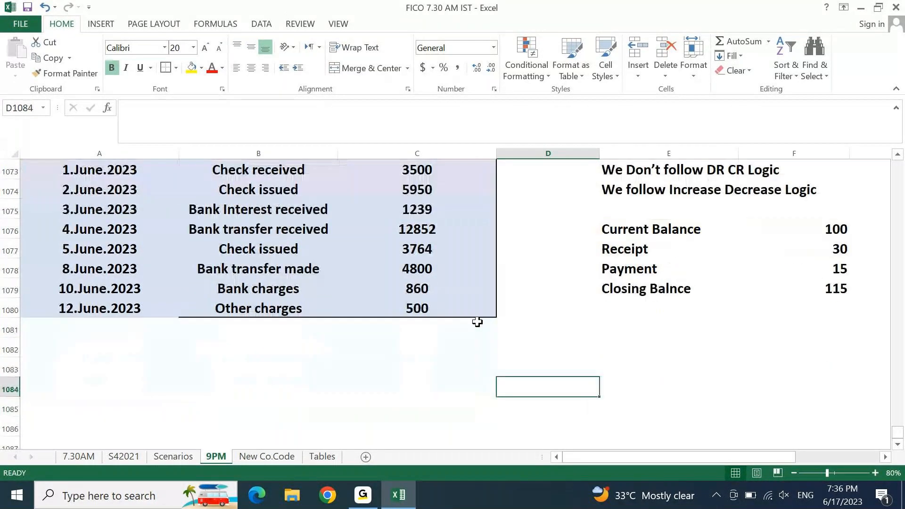
key(Right)
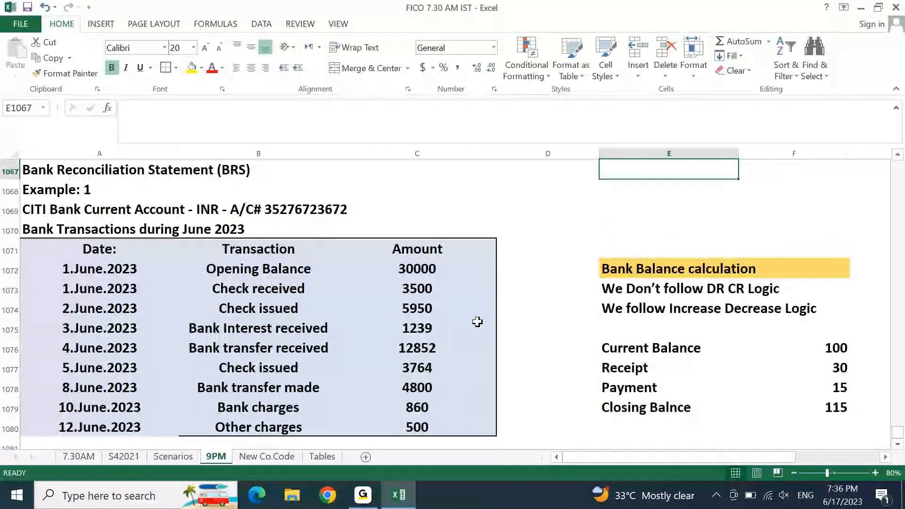
key(Right)
key(Right)
key(Right)
key(Down)
key(Down)
key(Down)
key(Down)
text(i)
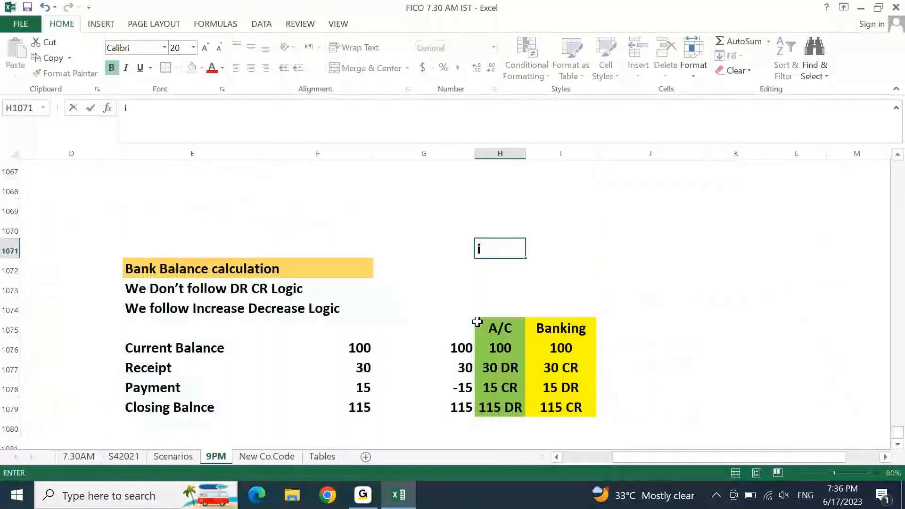
text(NCREASE )
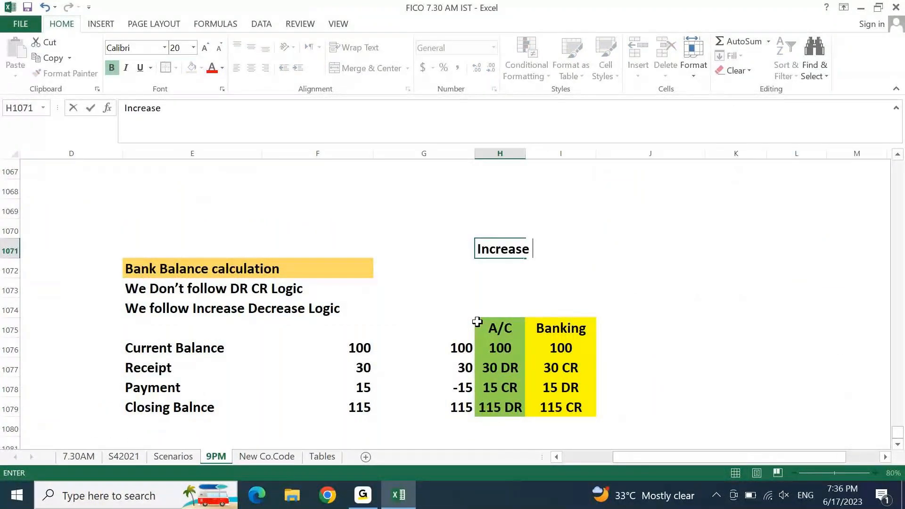
text(= Add)
key(Return)
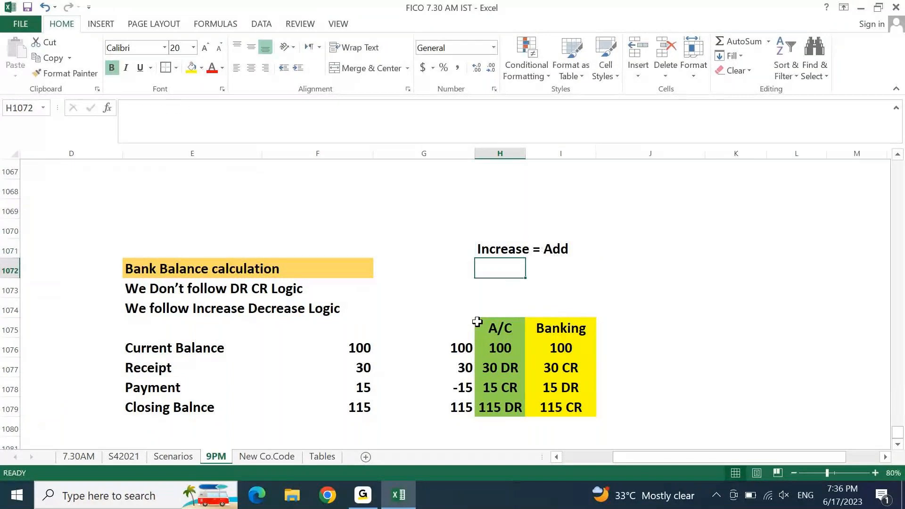
text(Decre)
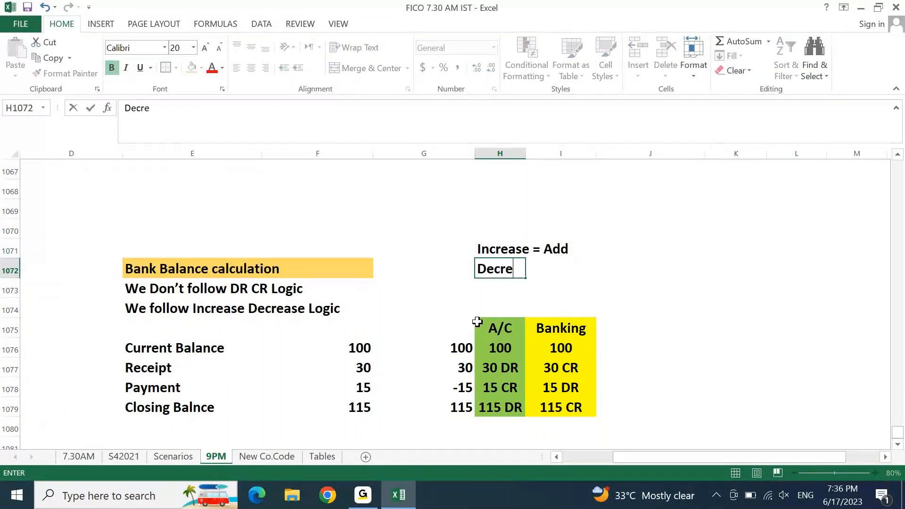
text(ase = Less)
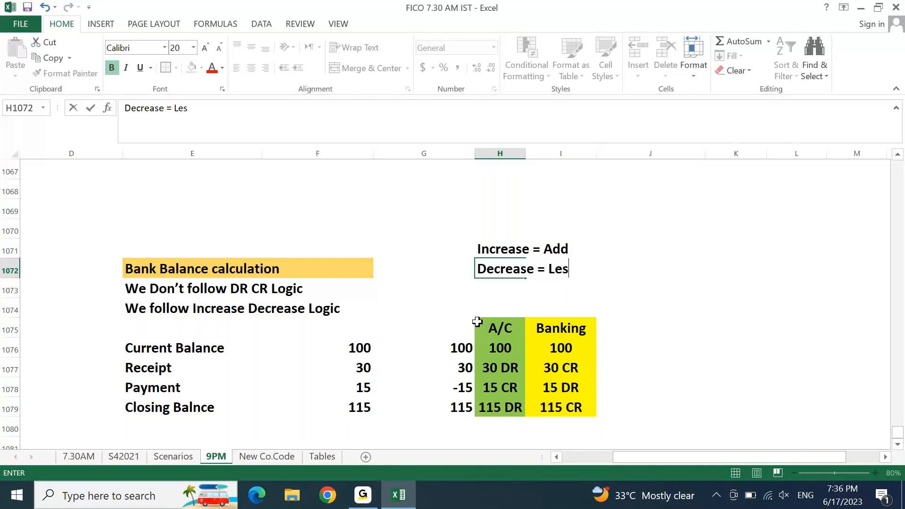
key(Return)
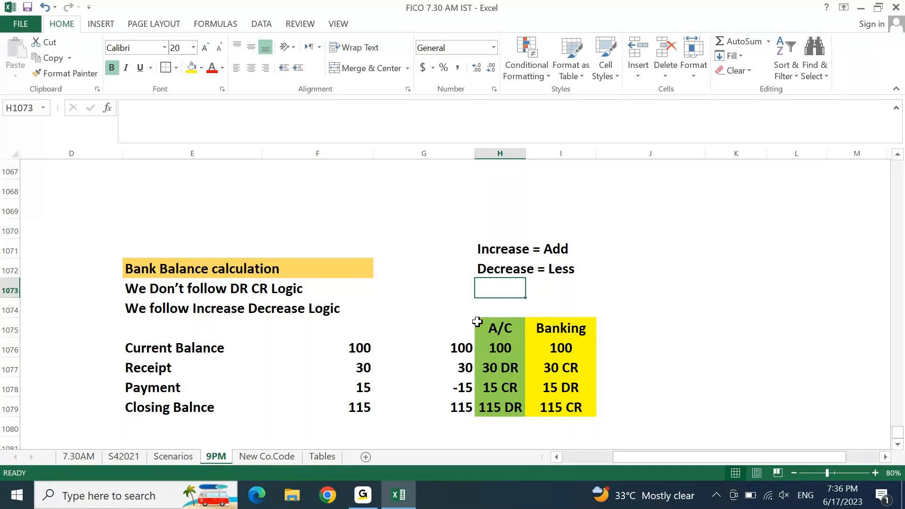
Step: Type the heading 'Balance As per Passbook/Cashbook' in K1073
key(Right)
key(Right)
key(Right)
key(Right)
key(Right)
key(Right)
key(Right)
key(Left)
key(Left)
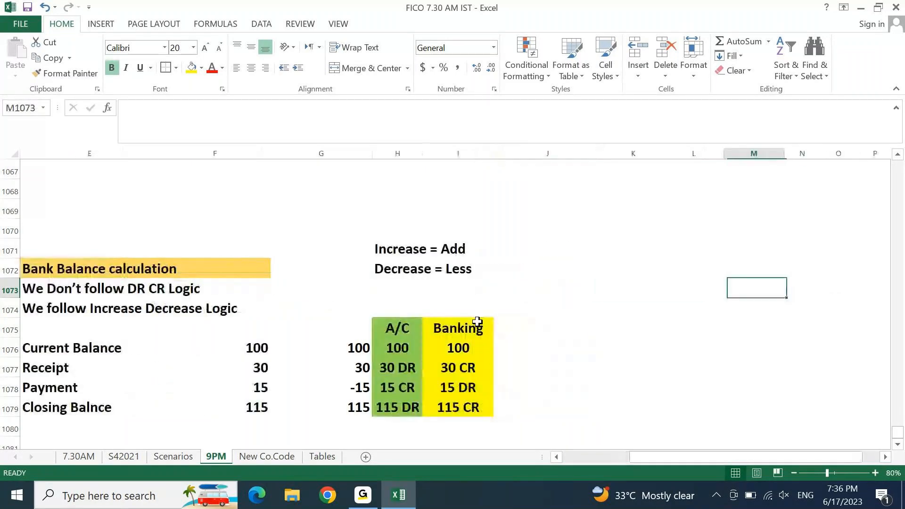
key(Left)
key(Up)
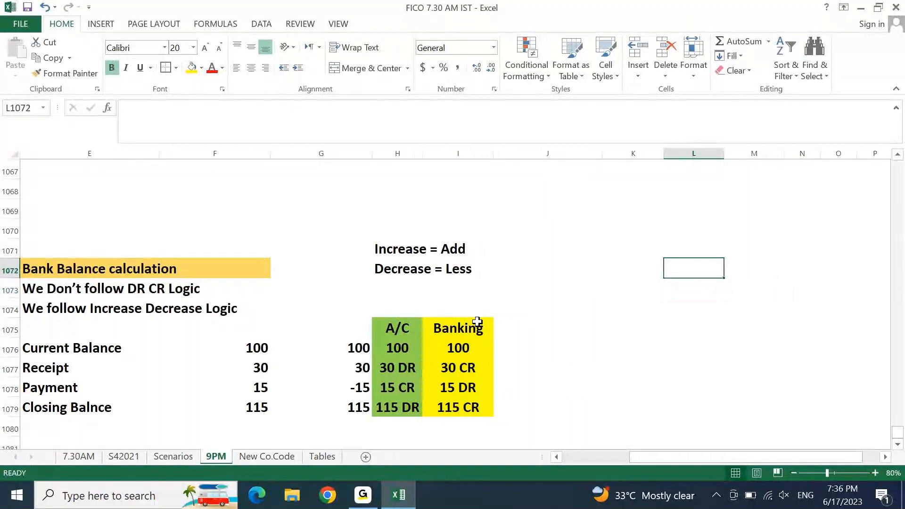
key(Left)
key(Down)
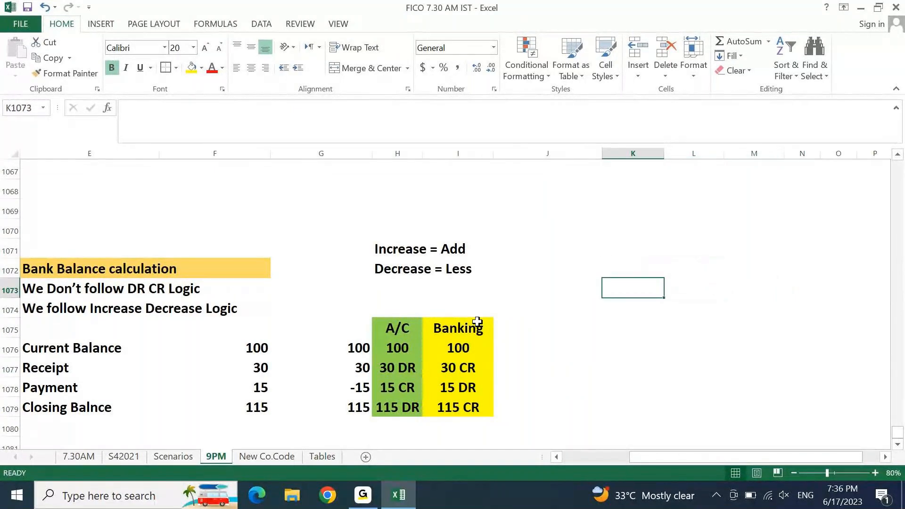
text(Bank B)
key(BackSpace)
key(BackSpace)
key(BackSpace)
key(BackSpace)
key(BackSpace)
text(alance As)
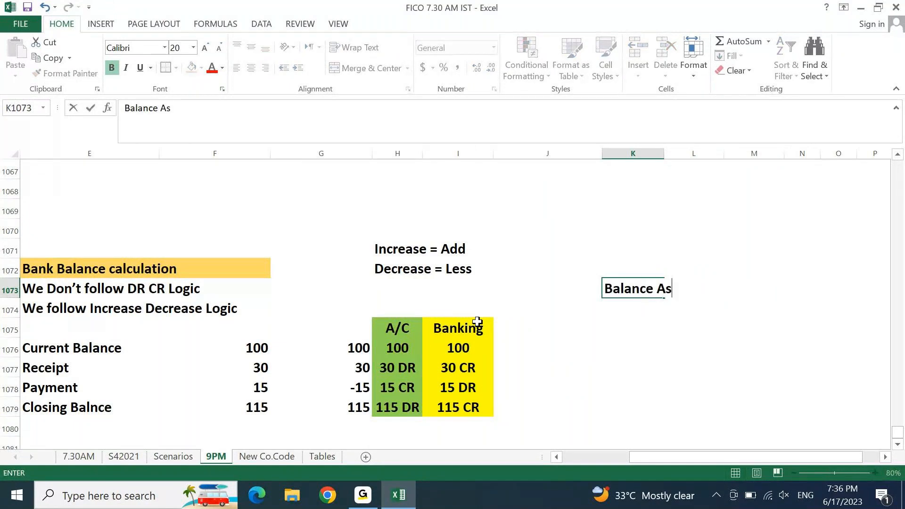
text( per Passbook/Cash)
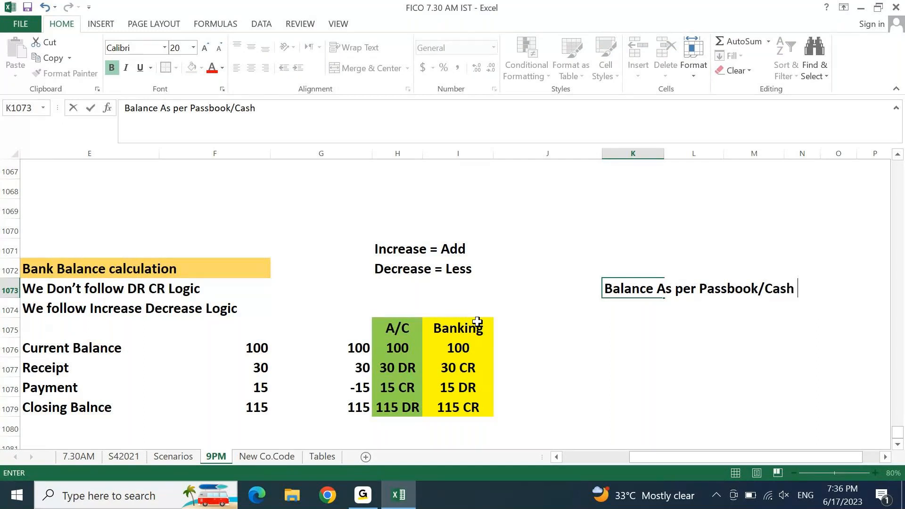
text(book)
key(Return)
Step: Add 'Add:' and 'Less:' rows below the heading and select K1073:O1077
key(Up)
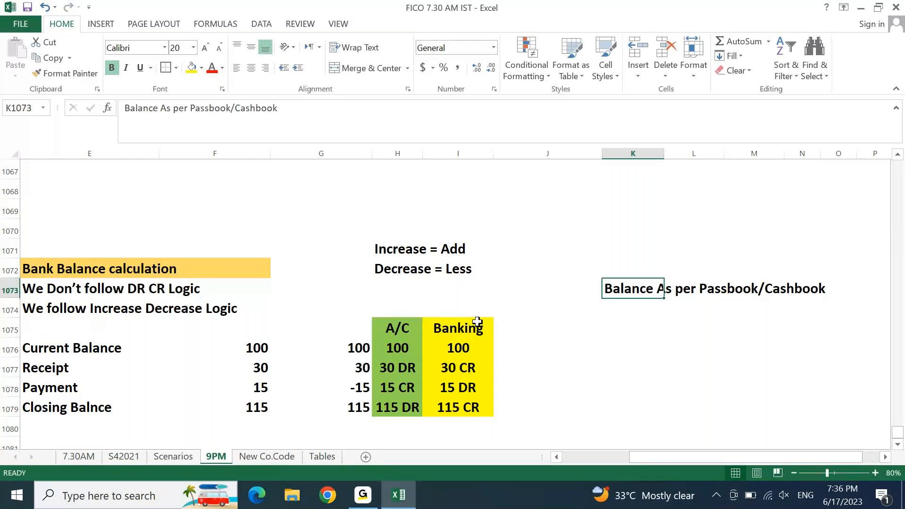
scroll(478, 322, right, 1)
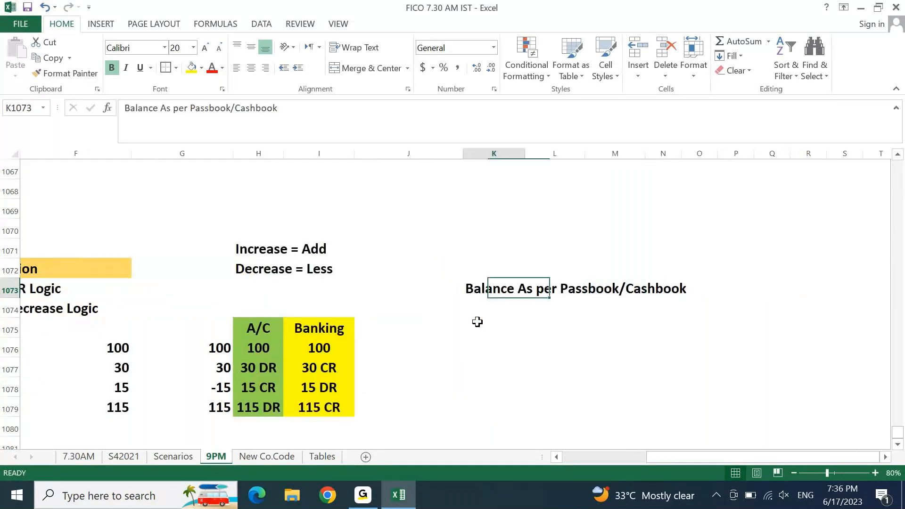
key(Down)
text(Add:)
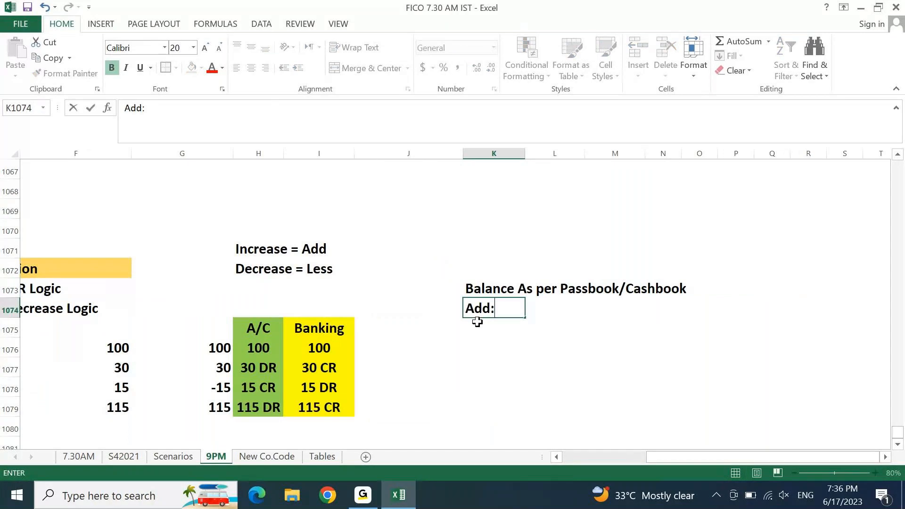
key(Return)
key(Return)
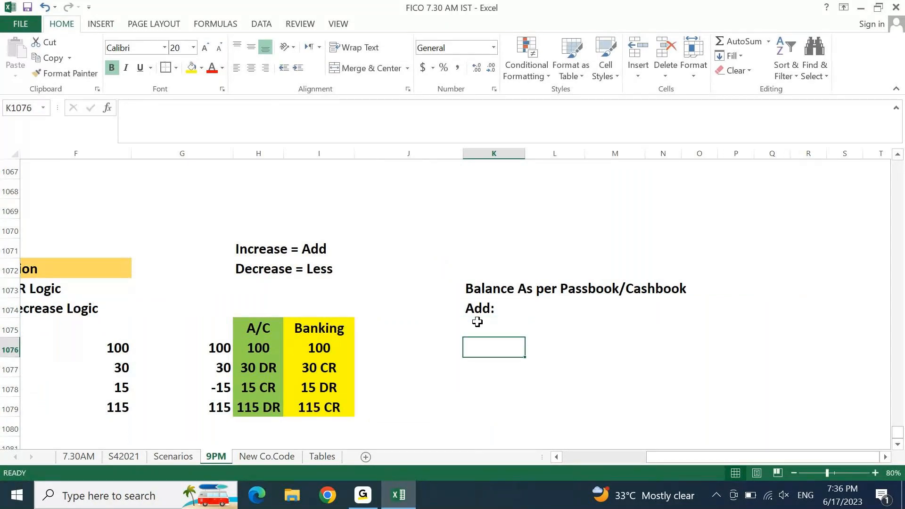
text(Less:)
key(Return)
drag(542, 308, 742, 328)
drag(543, 290, 660, 389)
drag(472, 289, 688, 372)
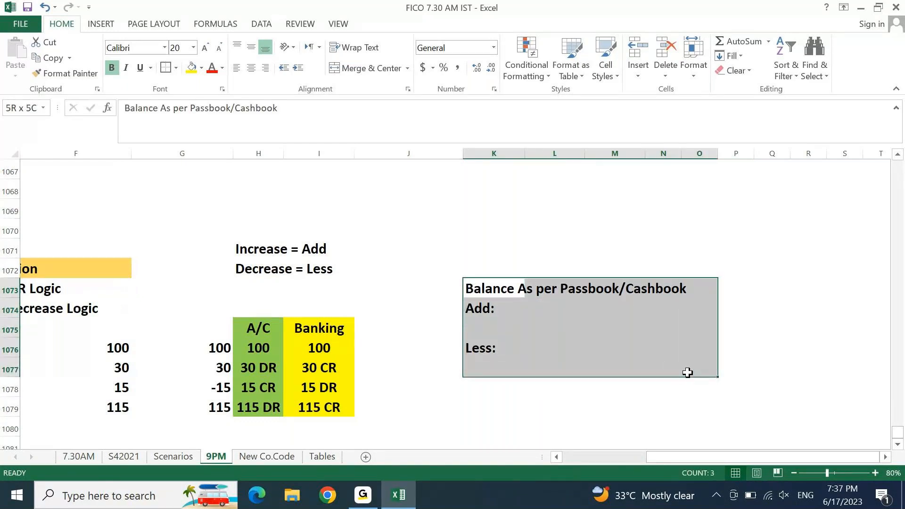
Step: Put an outside border around K1073:O1077 and type the closing line 'Balance as per Cashbook/Passbook' in K1077
click(167, 68)
key(Down)
key(Down)
key(Down)
key(Down)
key(Down)
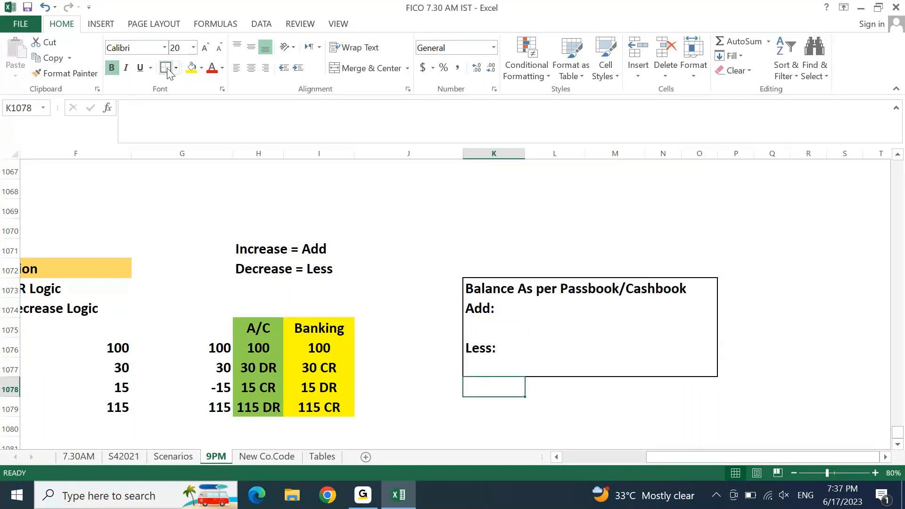
key(Up)
text(Balance )
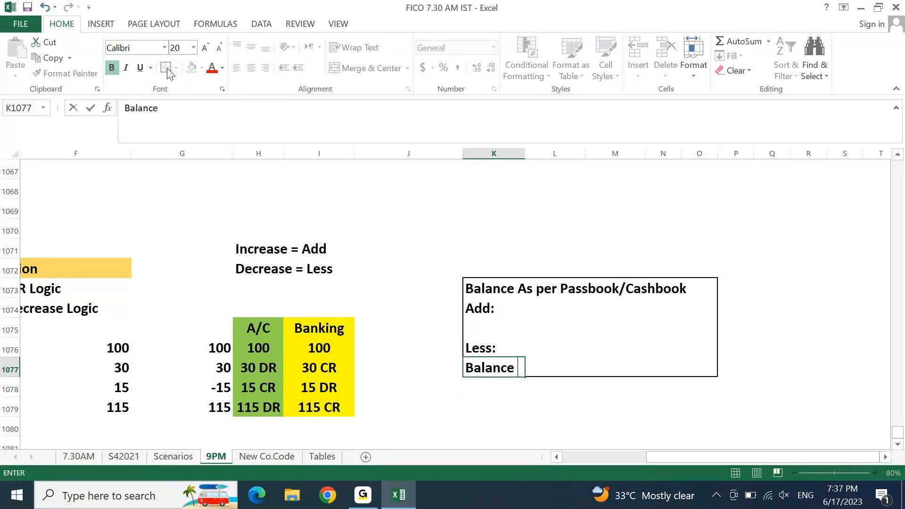
text(as per P)
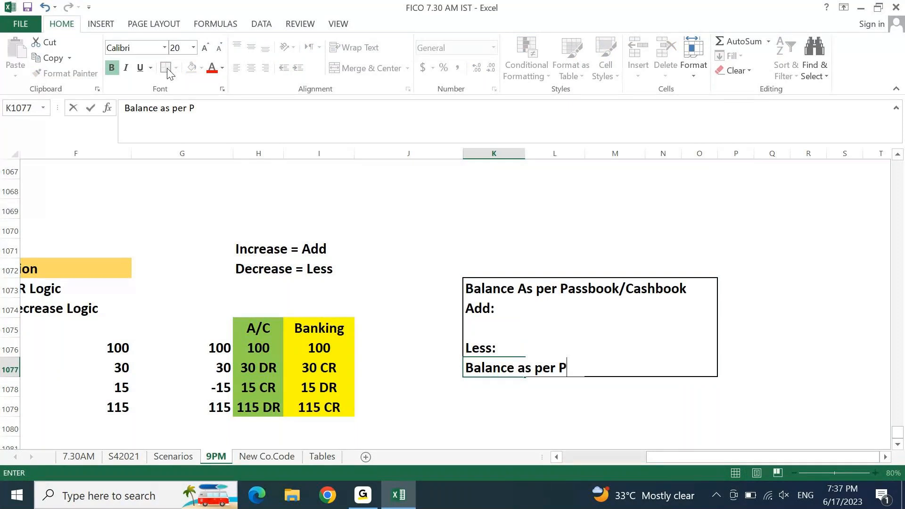
key(BackSpace)
text(Cashbook)
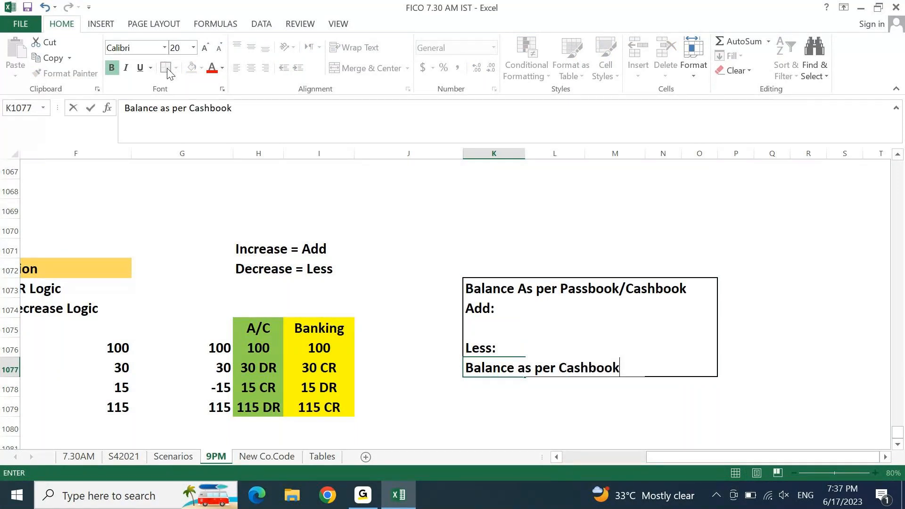
text(.)
key(BackSpace)
text(/Passbokk)
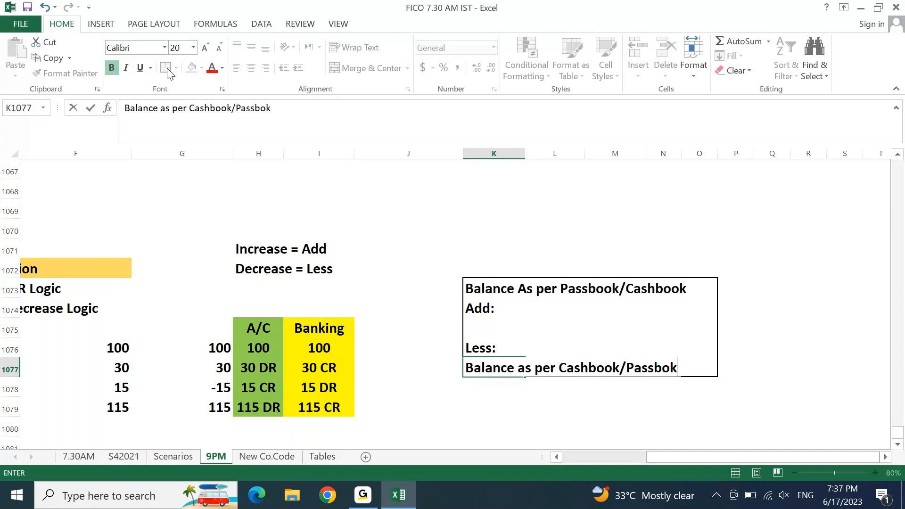
key(Return)
Step: Correct the misspelling 'Passbokk' to 'Passbook' in the closing line
key(Up)
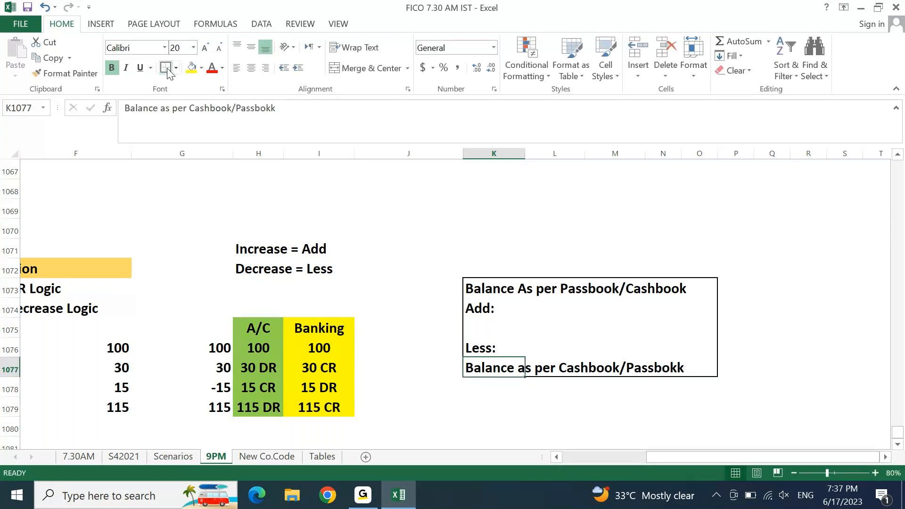
key(F2)
key(Left)
key(Delete)
key(BackSpace)
text(ok)
key(Return)
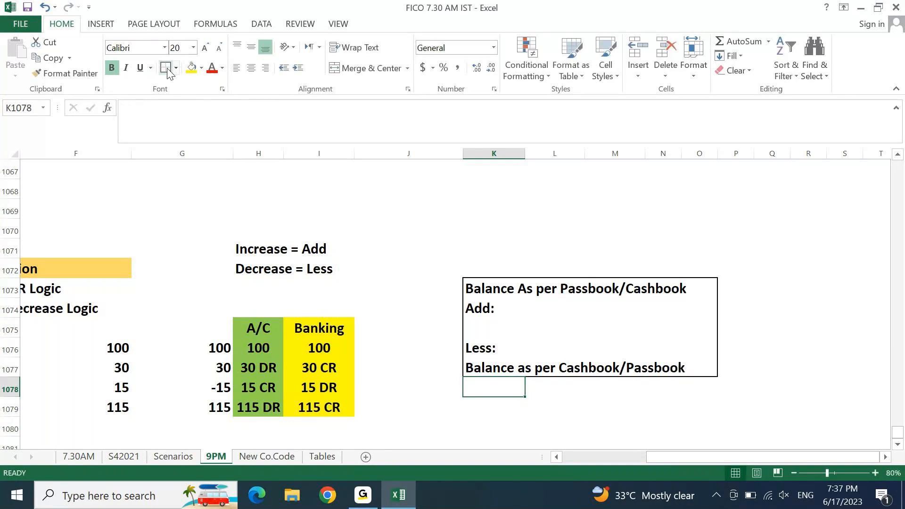
Step: Review the heading, Add:, Less: and closing lines of the reconciliation block
click(591, 287)
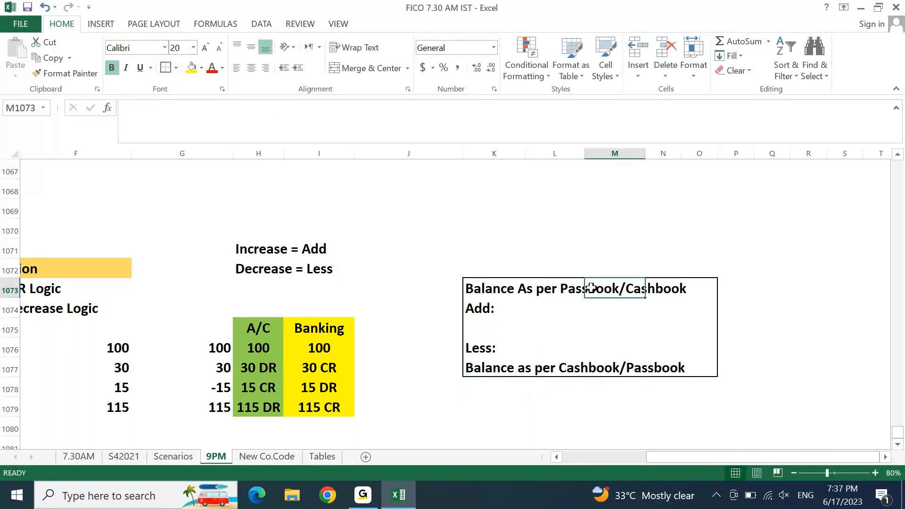
click(506, 287)
click(493, 360)
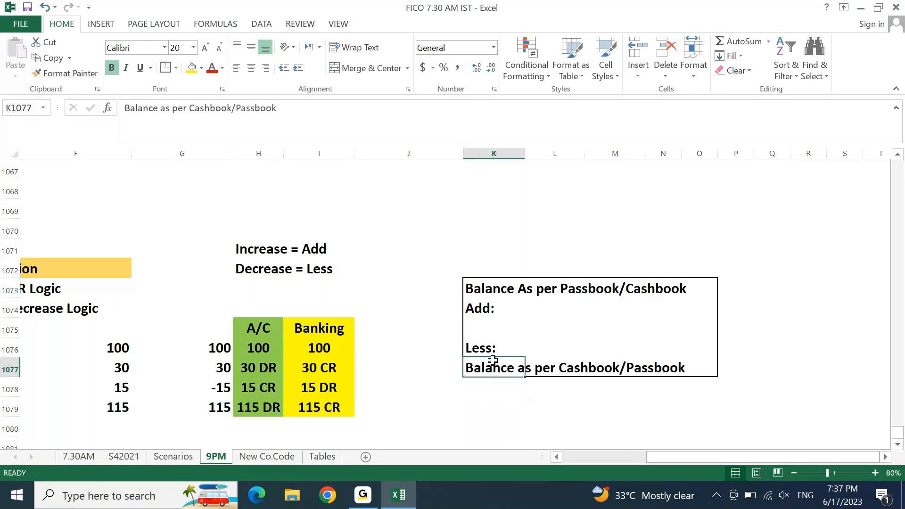
click(668, 286)
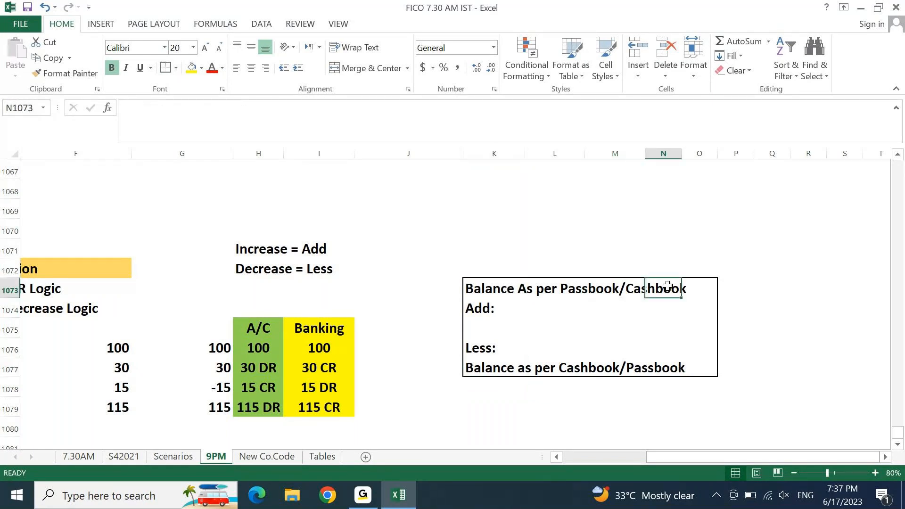
key(Down)
key(Down)
key(Down)
key(Down)
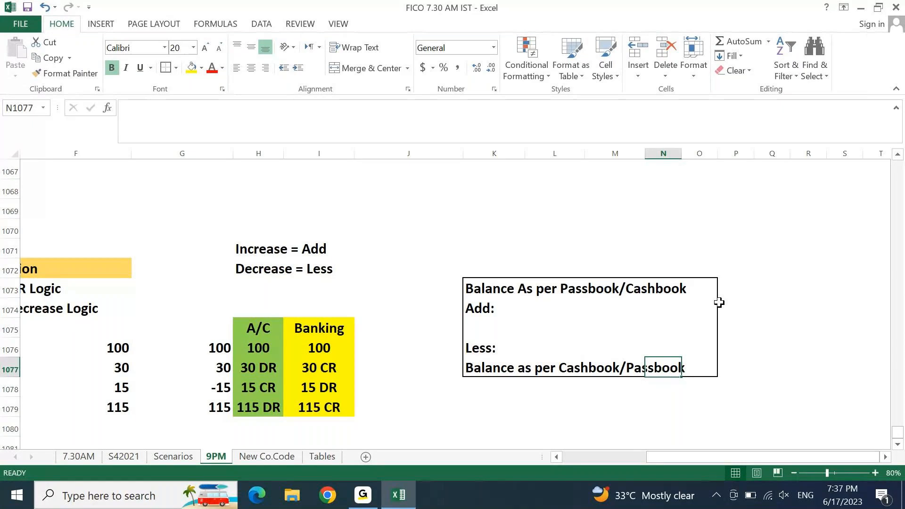
click(488, 309)
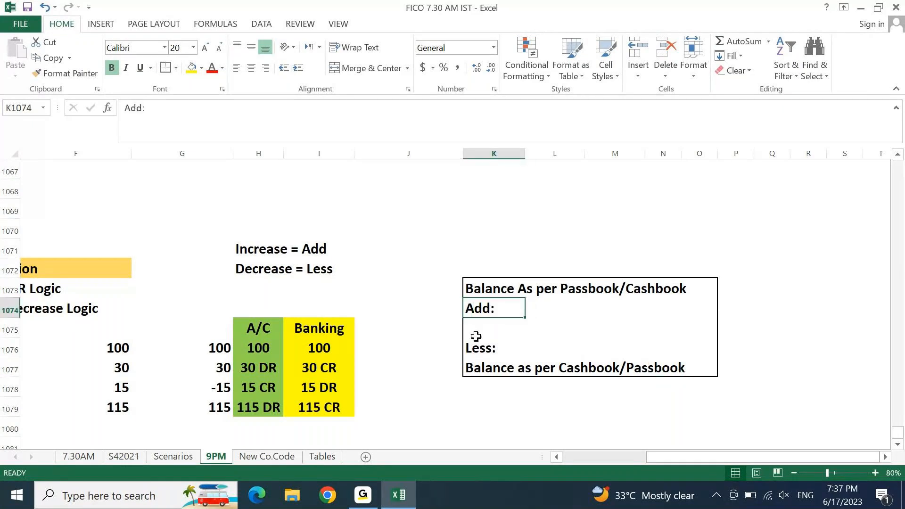
click(479, 347)
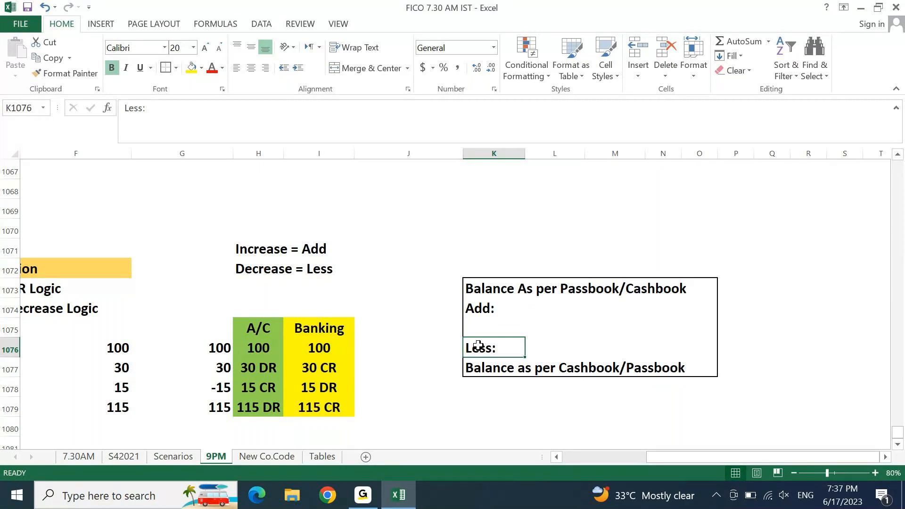
click(592, 333)
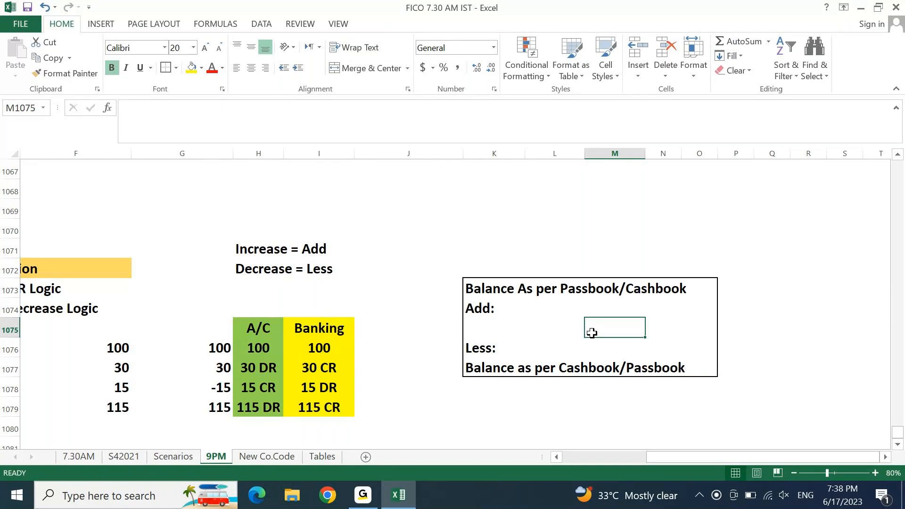
key(Left)
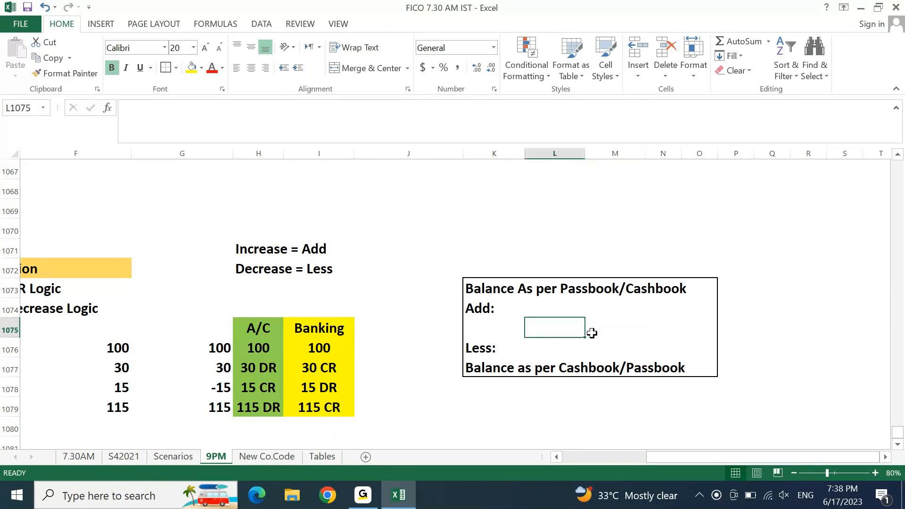
key(Left)
key(Left)
key(Left)
key(Left)
key(Left)
key(Left)
key(Left)
key(Left)
key(Left)
key(Left)
key(Left)
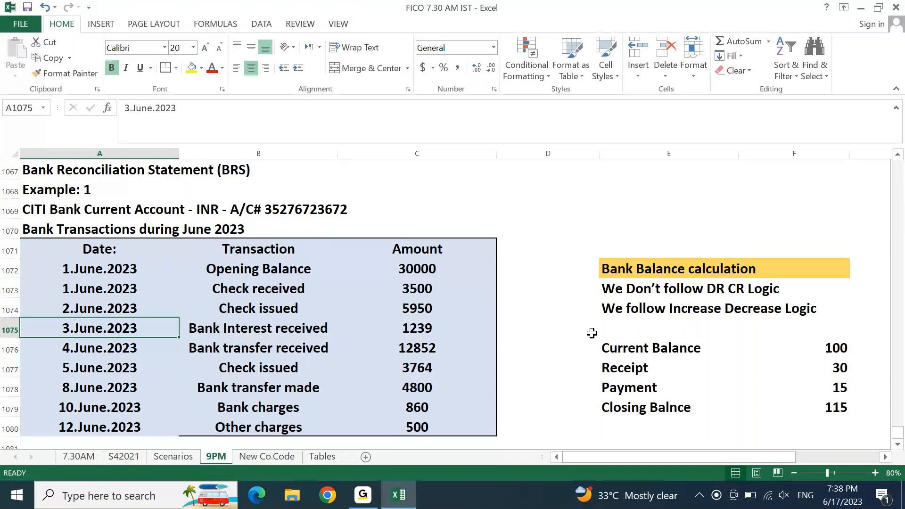
Step: Append (+) to the note in H1071 so it reads 'Increase = Add (+)'
key(ctrl+Up)
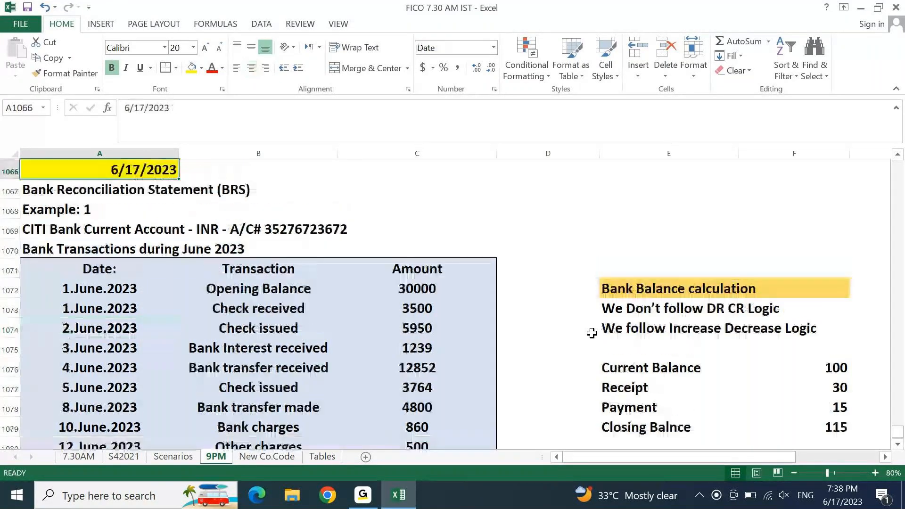
key(Down)
key(Down)
key(Down)
key(Down)
key(Down)
key(Down)
key(Down)
key(Down)
key(Down)
key(Down)
key(Down)
key(Down)
key(Down)
key(Down)
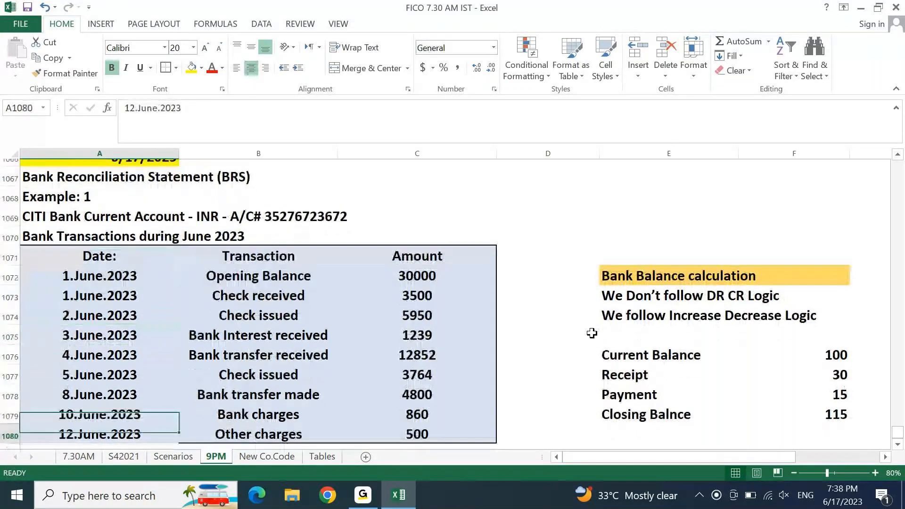
key(Right)
key(Right)
key(Right)
key(Right)
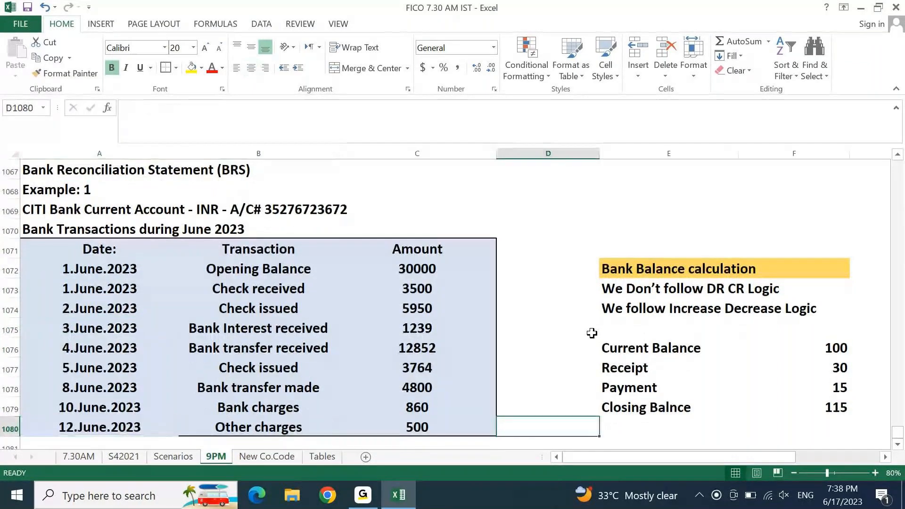
key(Up)
key(Up)
key(Up)
key(Right)
key(Right)
key(Right)
key(Right)
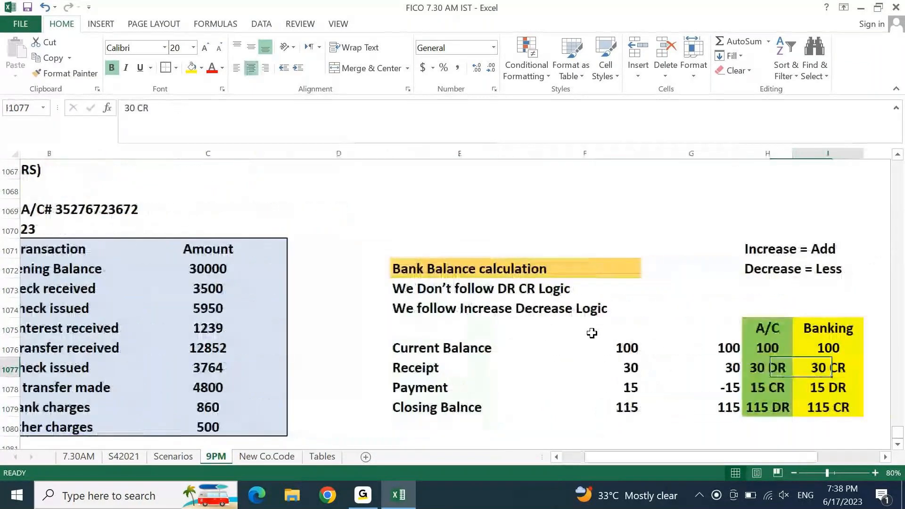
key(Up)
key(Up)
key(Up)
key(Up)
key(Up)
key(Up)
key(Right)
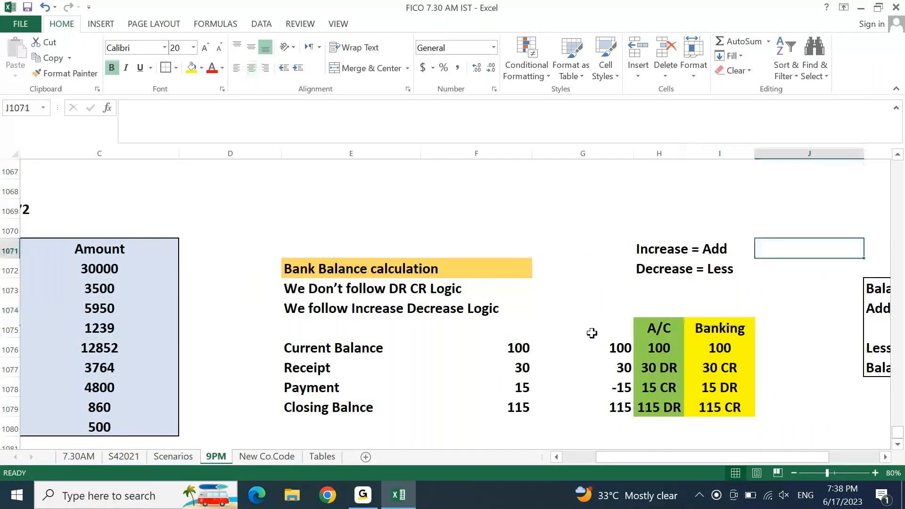
key(Left)
key(Left)
key(F2)
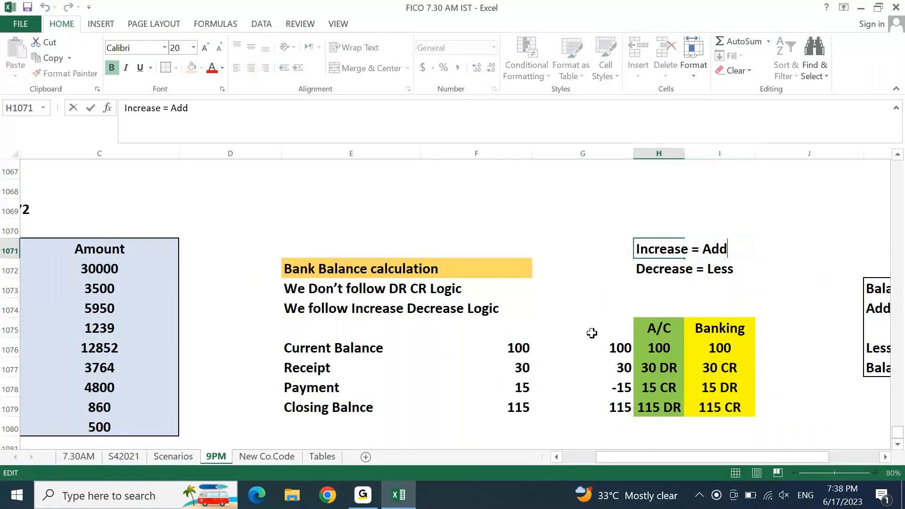
text((+))
key(Return)
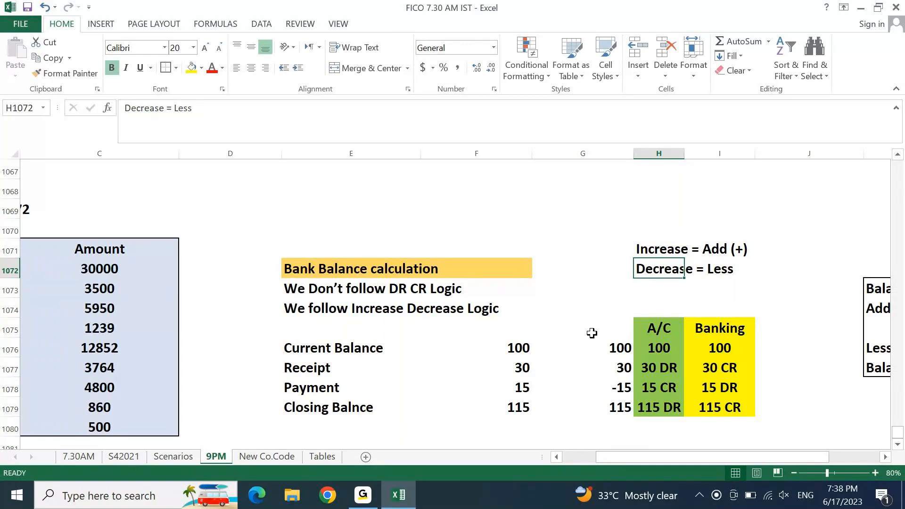
Step: Append (-) to the note in H1072 so it reads 'Decrease = Less (-)'
key(F2)
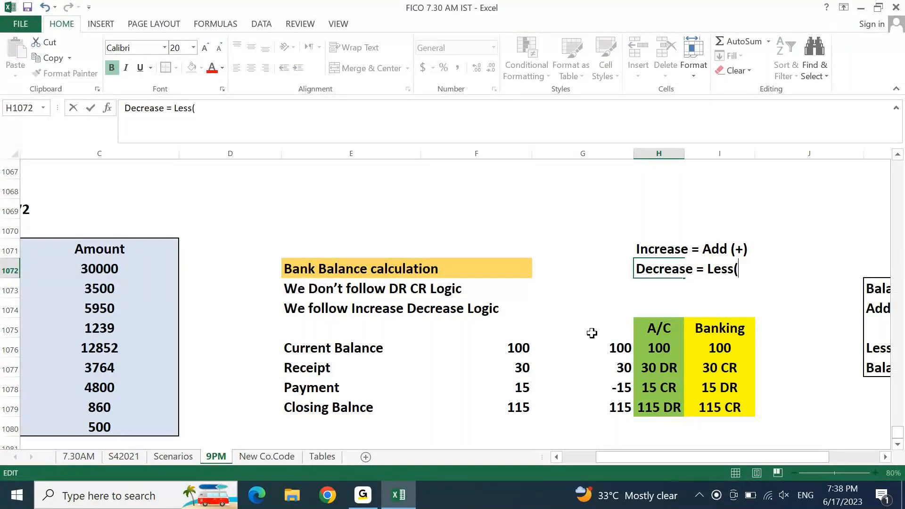
text((-))
key(Return)
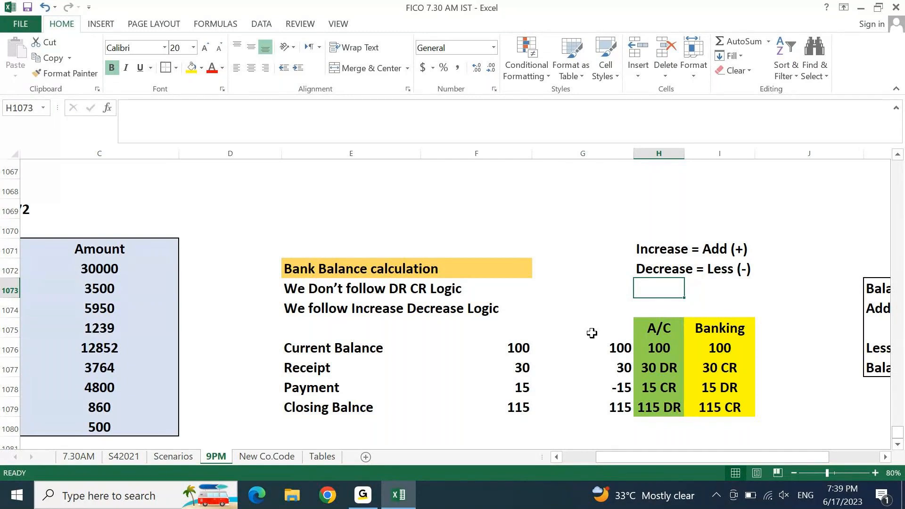
Step: Prefix the Check received amount 3500 in C1073 with + so it reads as positive
key(Left)
key(Left)
key(Left)
key(Left)
key(Left)
key(Left)
key(Left)
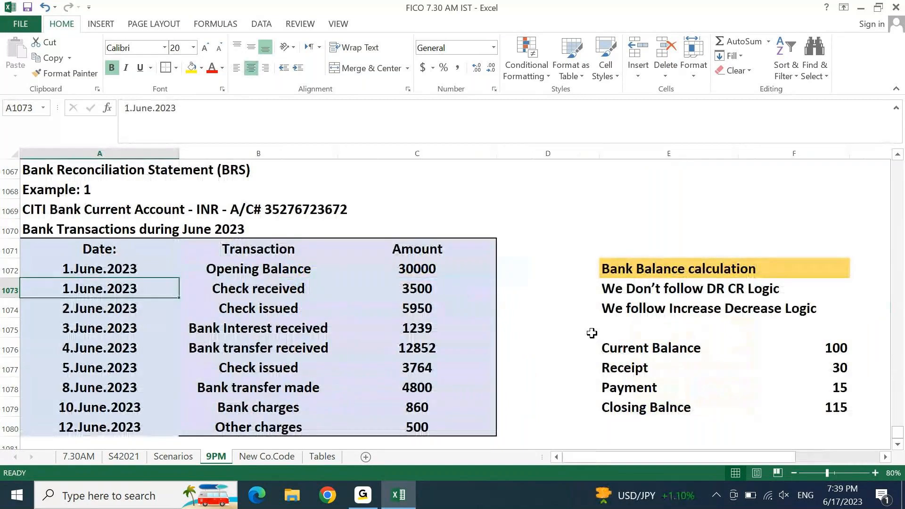
key(Up)
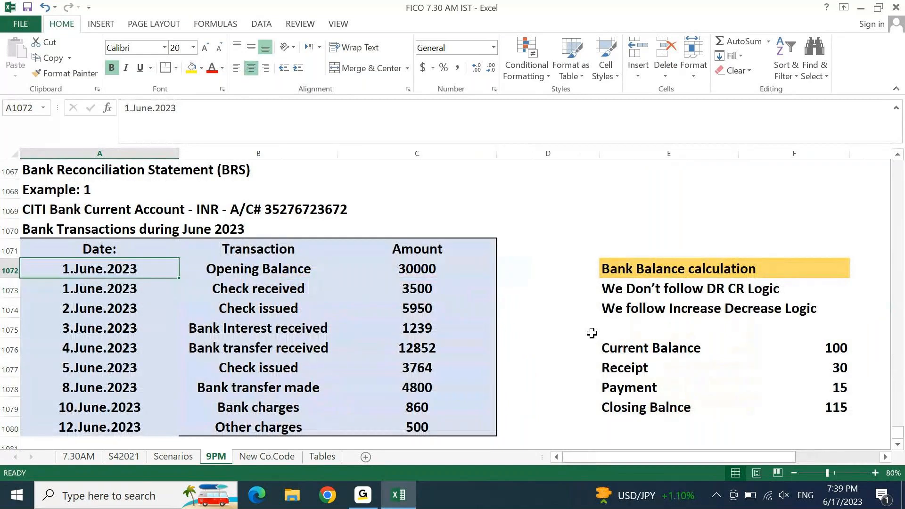
key(Right)
key(Right)
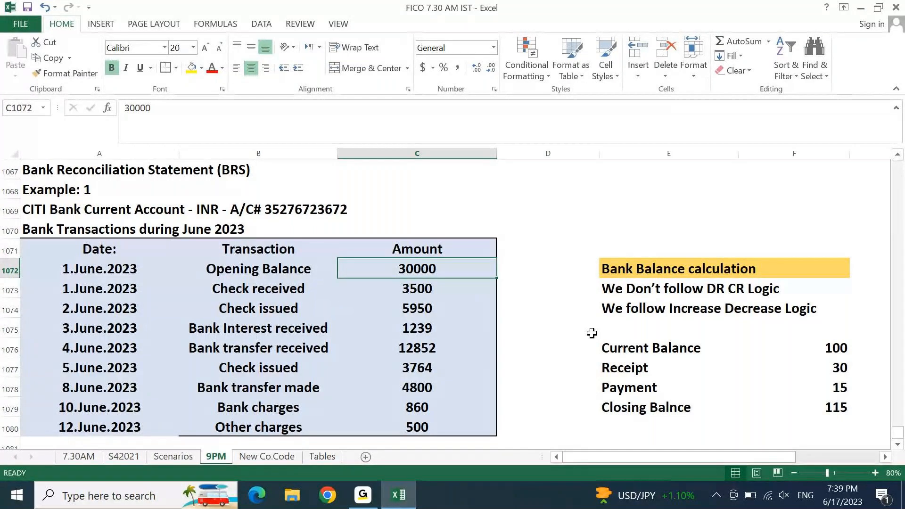
key(Down)
key(Left)
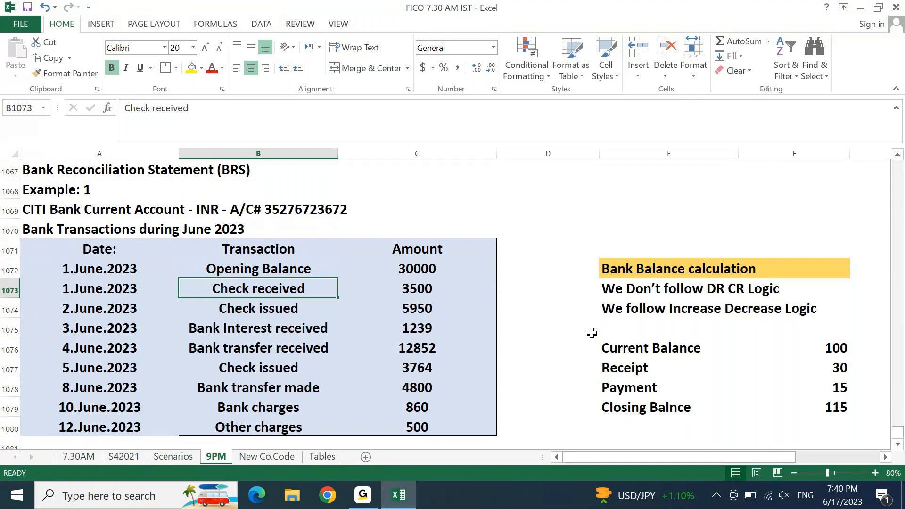
key(Right)
key(Right)
key(Down)
key(Up)
key(Left)
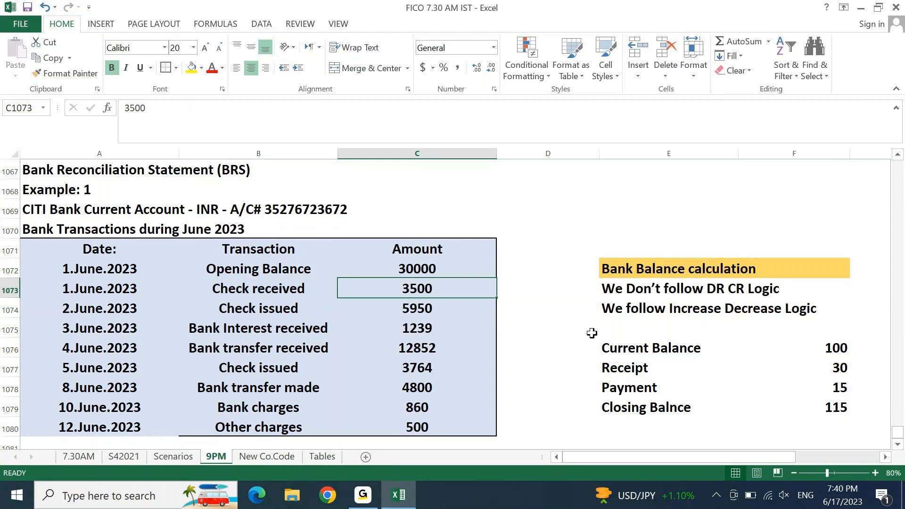
key(F2)
key(Home)
text(+)
key(Return)
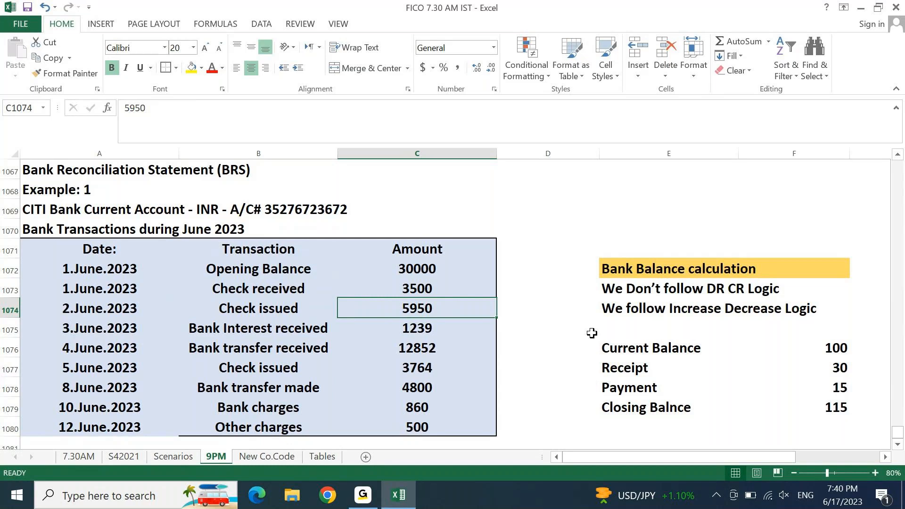
Step: Recheck the 3500 amount and settle on the empty cell beside it
key(Down)
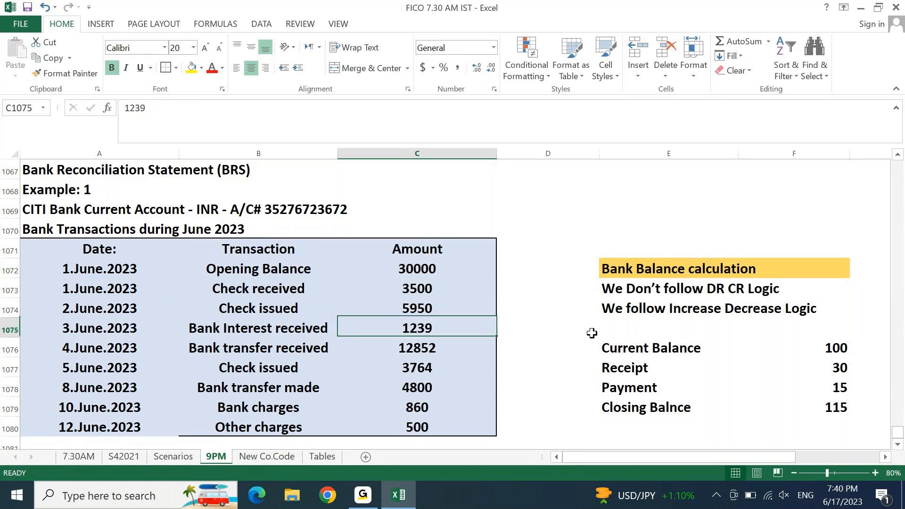
key(Up)
key(Up)
key(Right)
key(Left)
key(Right)
key(Left)
key(Right)
key(Left)
key(Right)
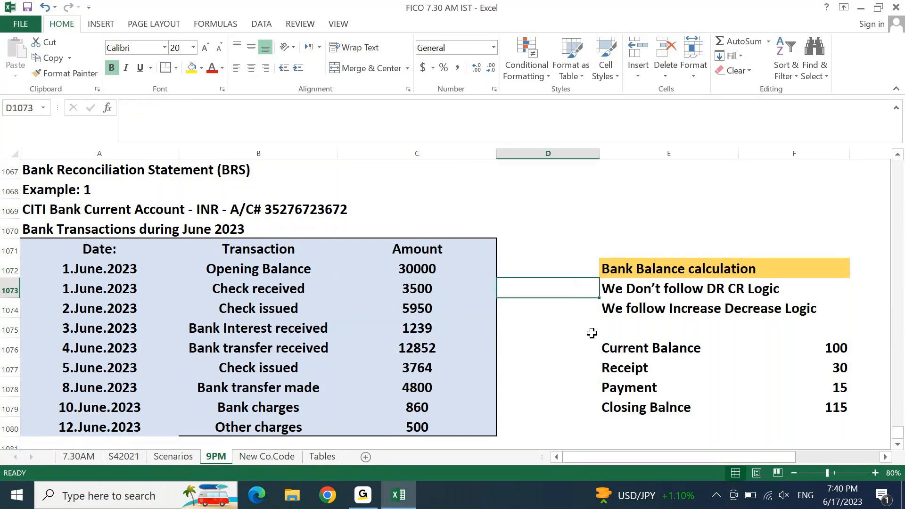
Step: Label the Check received amount 'Add/Inc/+' in D1073
text(Add)
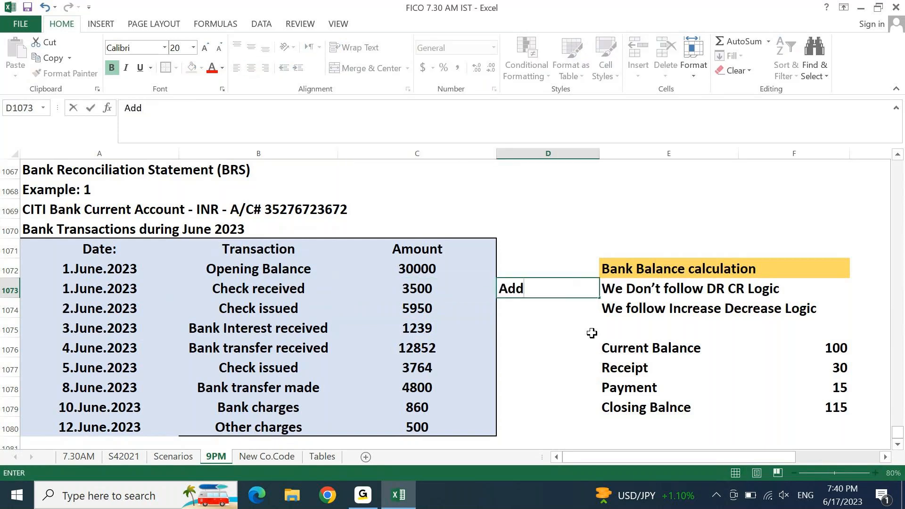
text(/Inc)
text(/+)
key(Return)
key(Up)
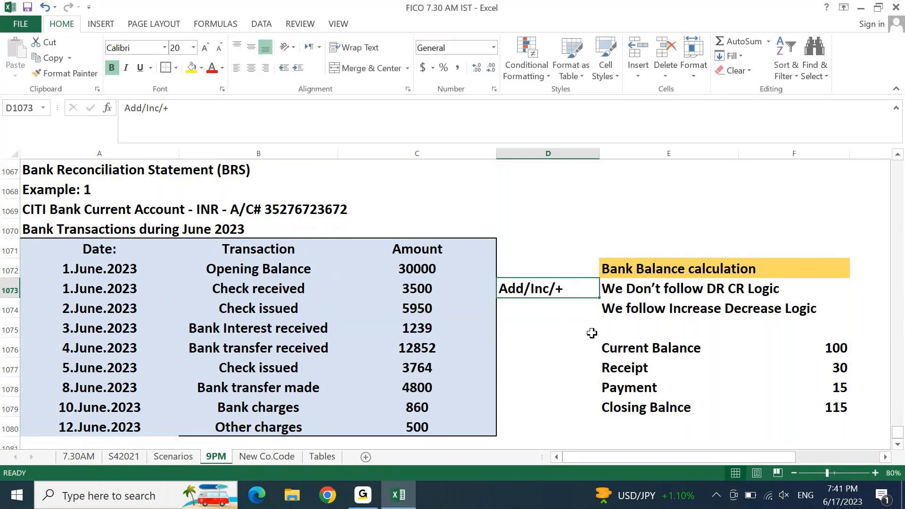
Step: Change the Check issued amount in C1074 to -5950
key(Right)
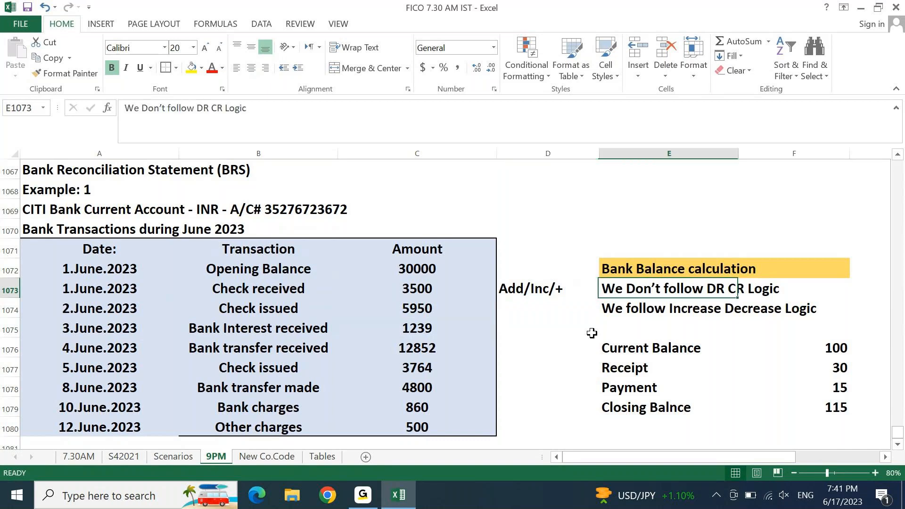
key(Down)
key(Left)
key(Left)
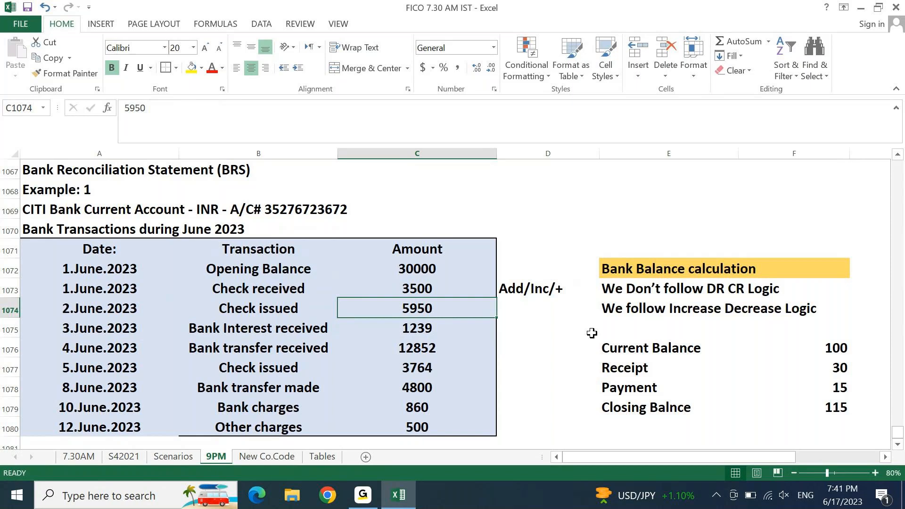
key(F2)
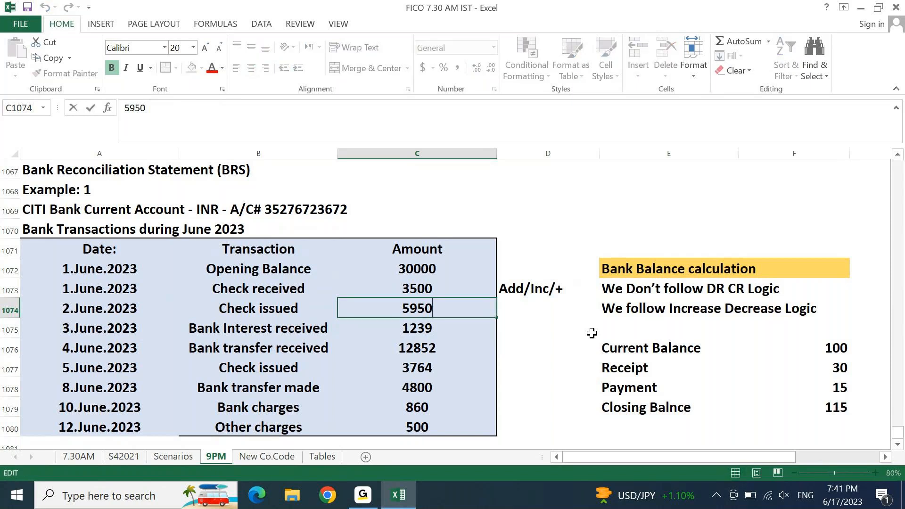
key(Home)
text(-)
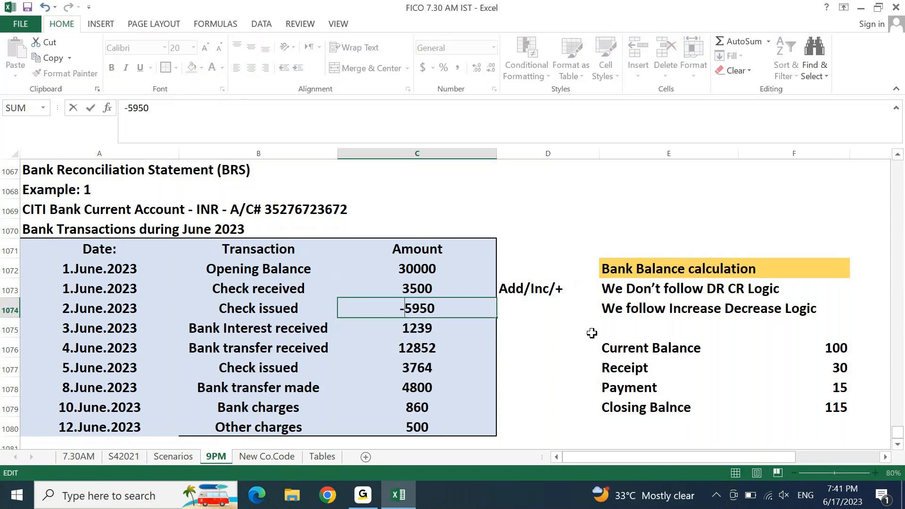
key(Return)
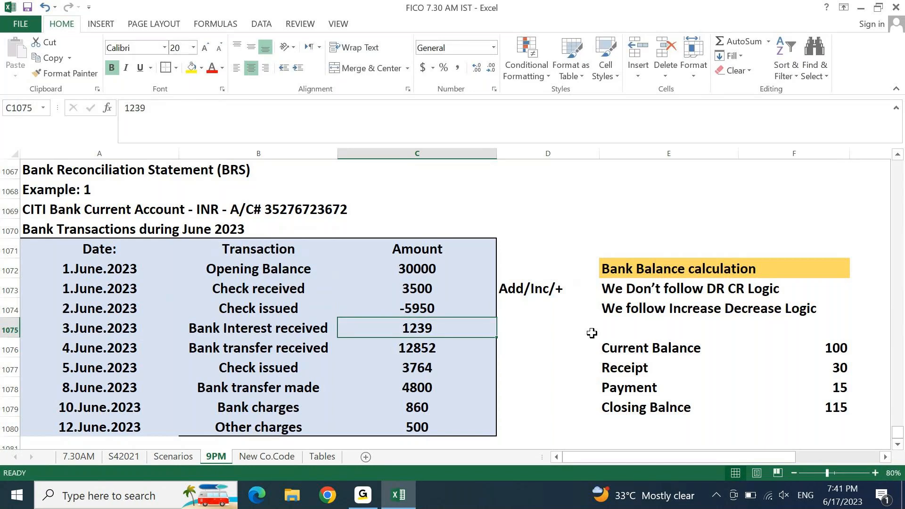
Step: Label the -5950 amount 'Less/Dec/-' in D1074
key(Up)
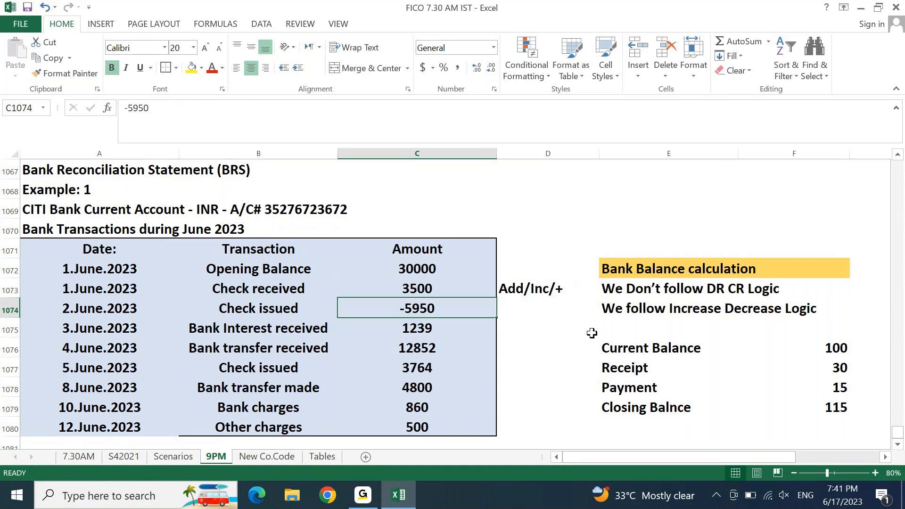
key(Right)
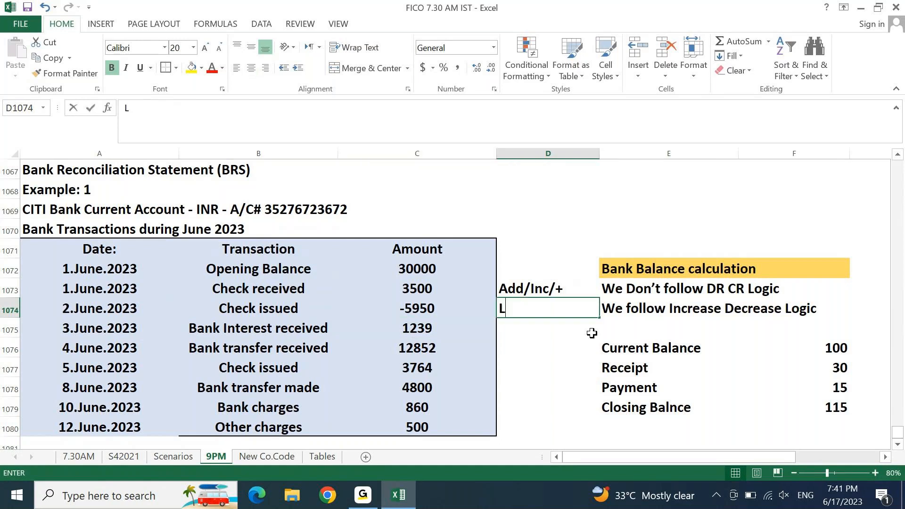
text(Less/Dec/-)
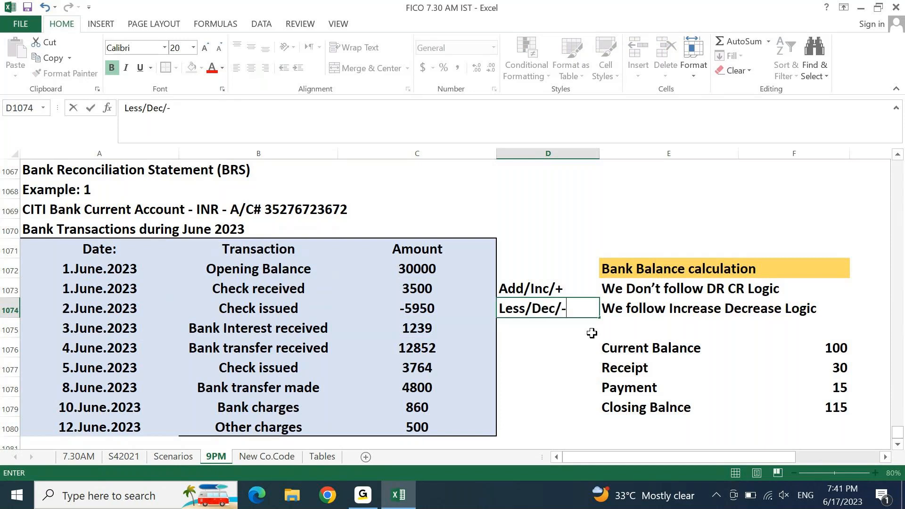
key(Return)
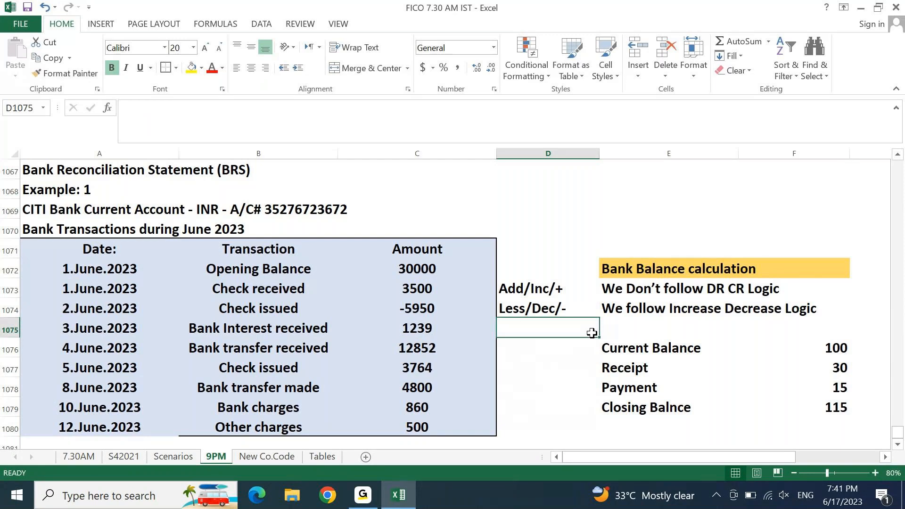
Step: Label the interest received (1239) and bank transfer received (12852) amounts Add/Inc/+
key(Left)
key(Left)
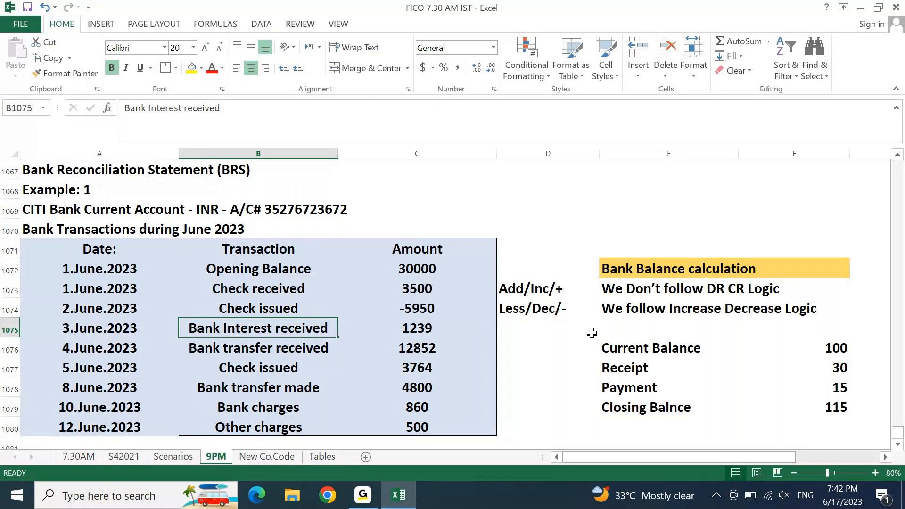
key(Right)
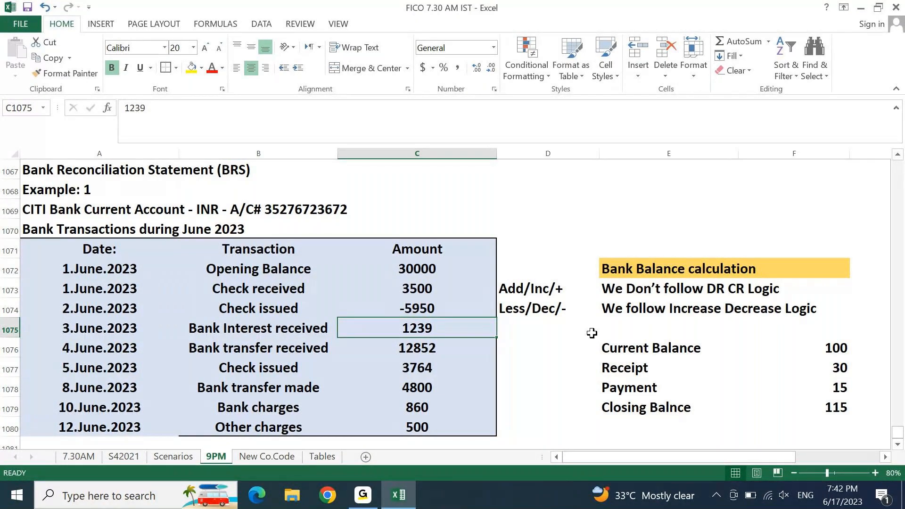
click(592, 334)
text(Add/Inc/+)
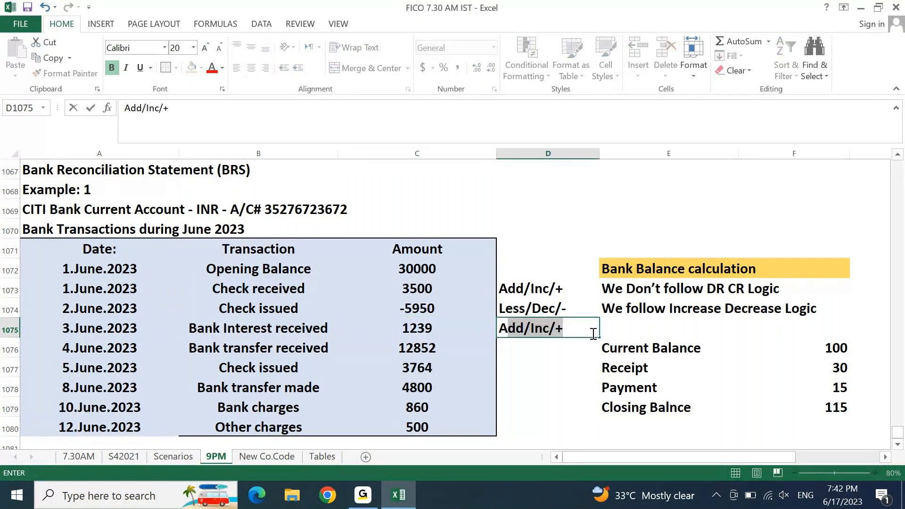
key(Return)
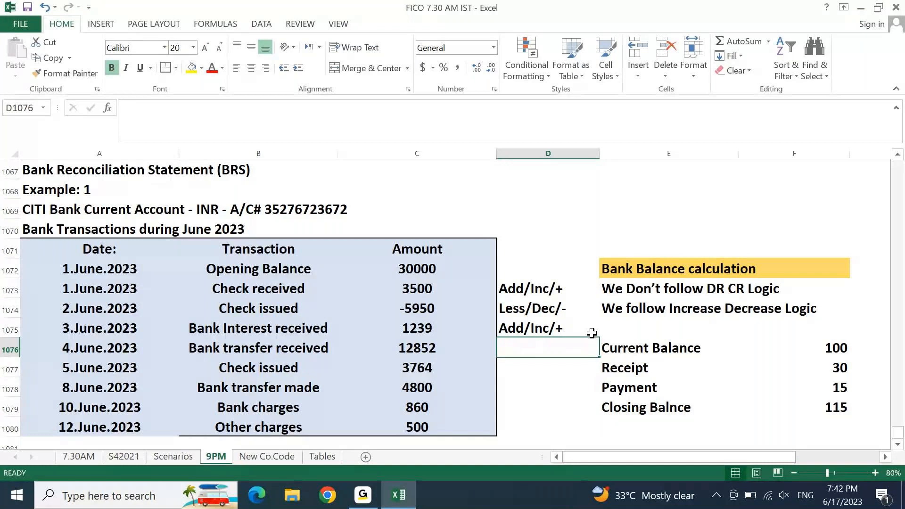
key(Left)
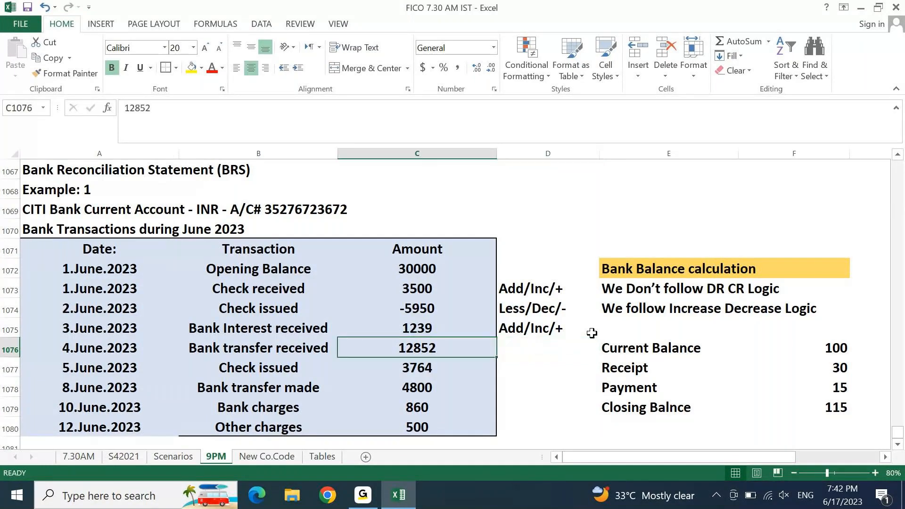
key(Up)
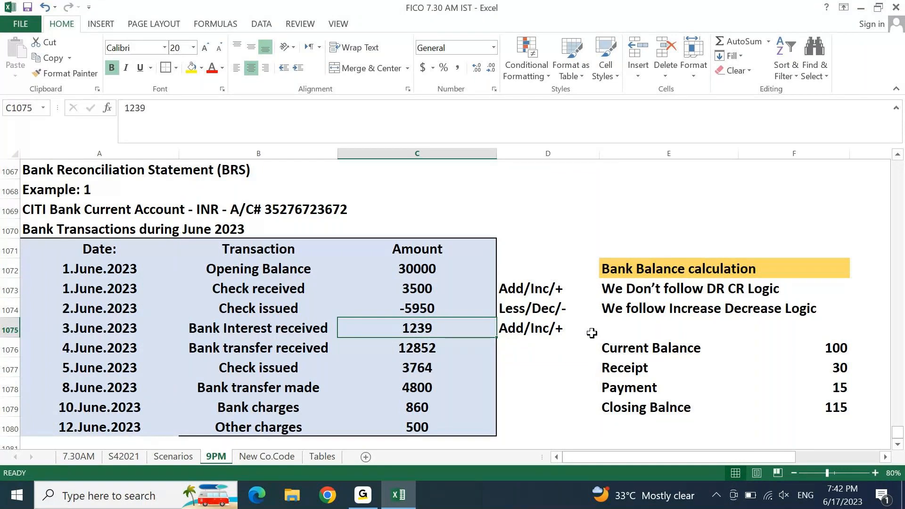
key(Down)
key(Left)
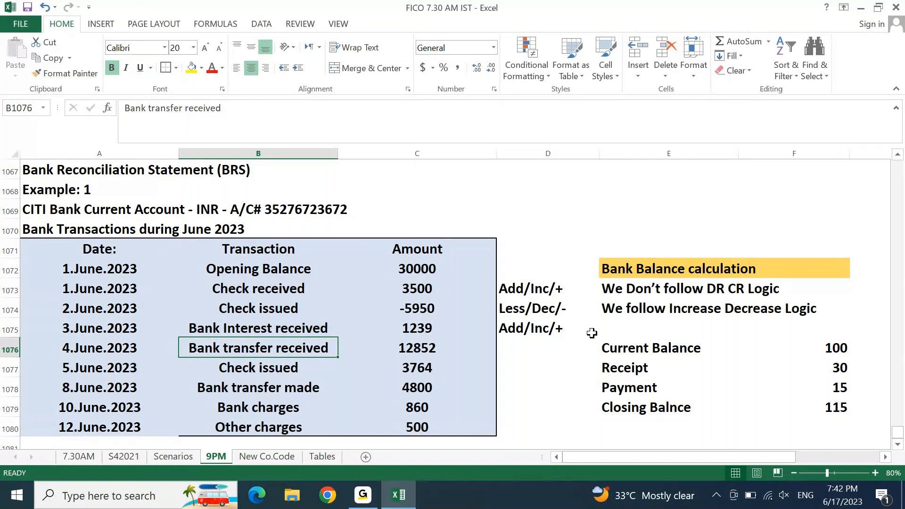
key(Right)
key(Right)
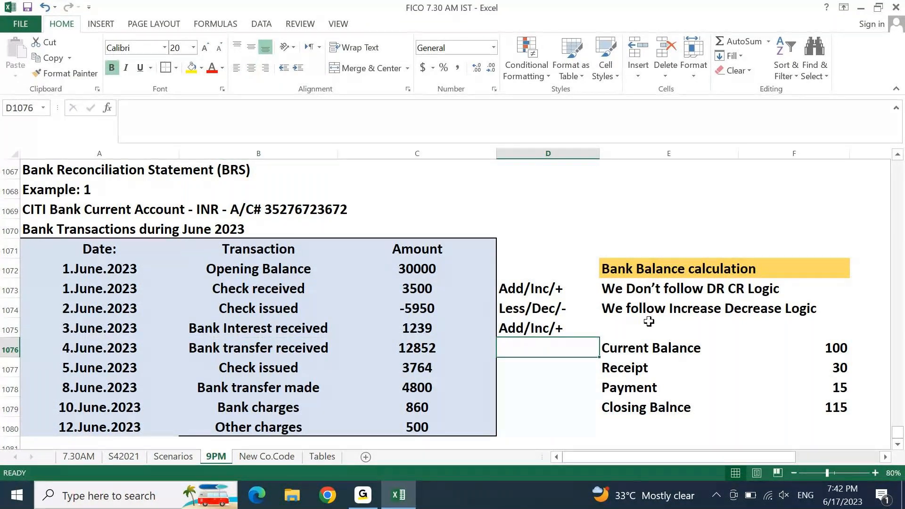
key(Left)
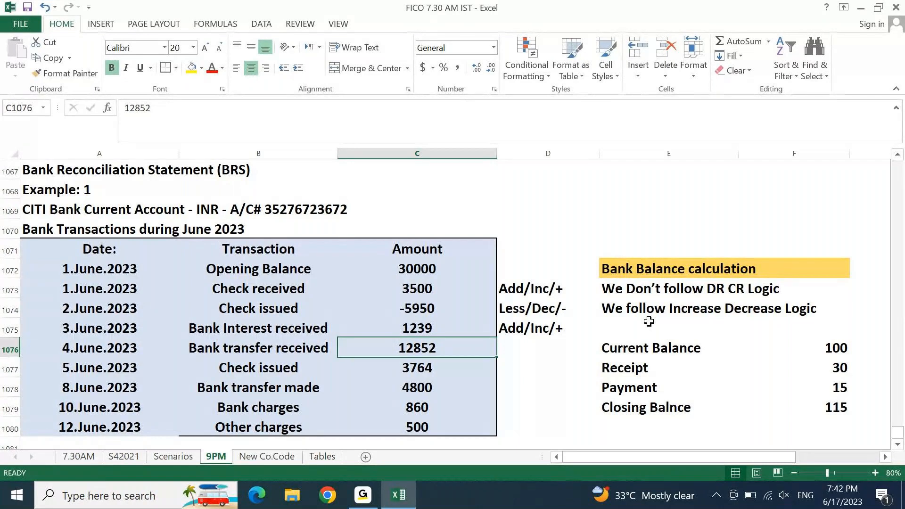
key(Right)
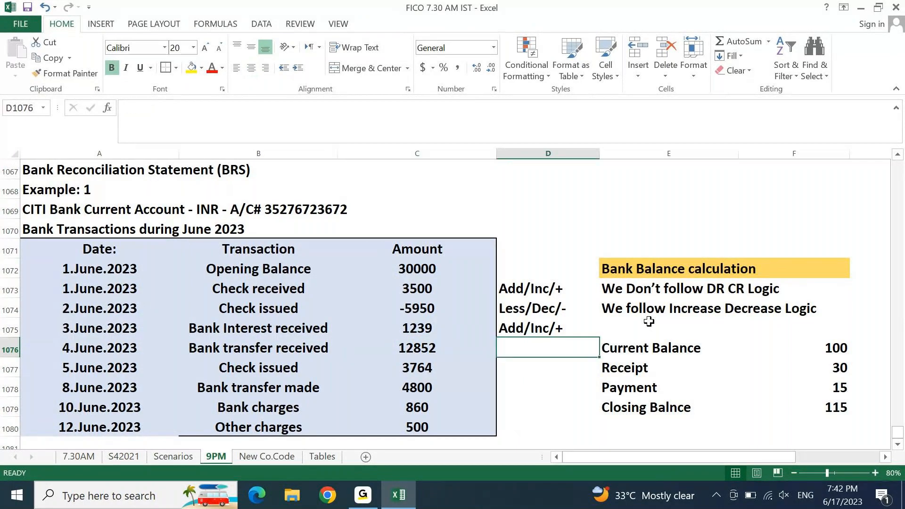
text(A)
key(Return)
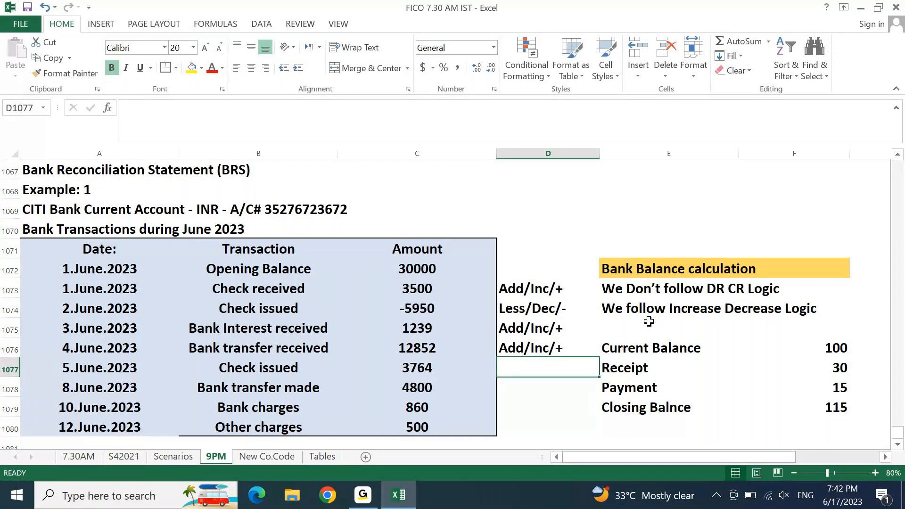
Step: Change the 5 June check issued to -3764 and label it Less/Dec/-
key(Left)
key(Left)
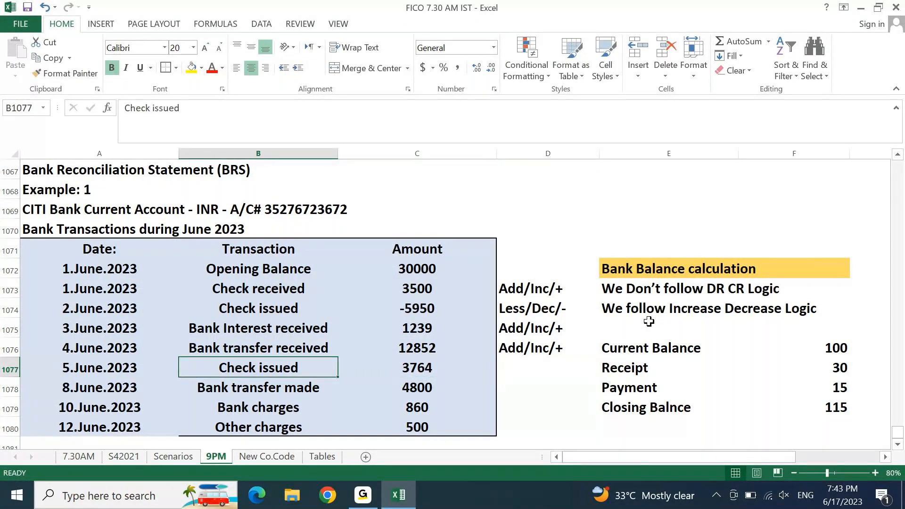
key(Right)
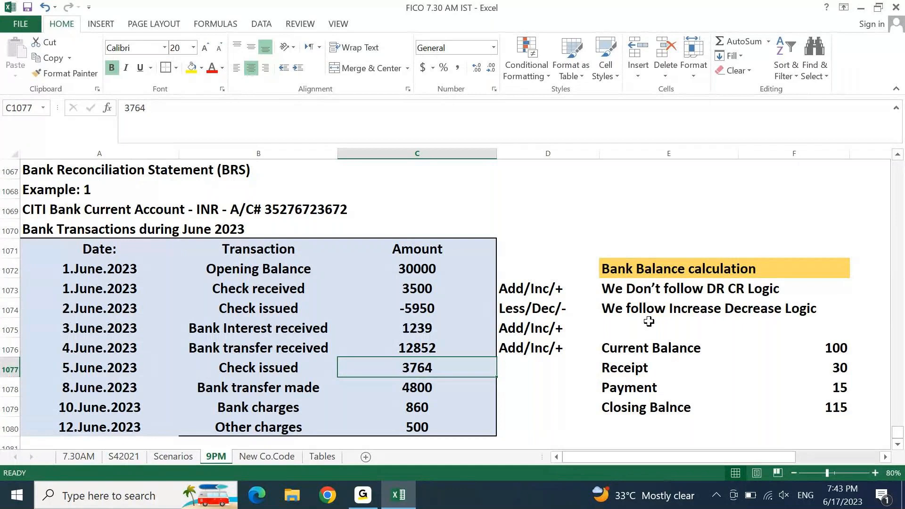
key(F2)
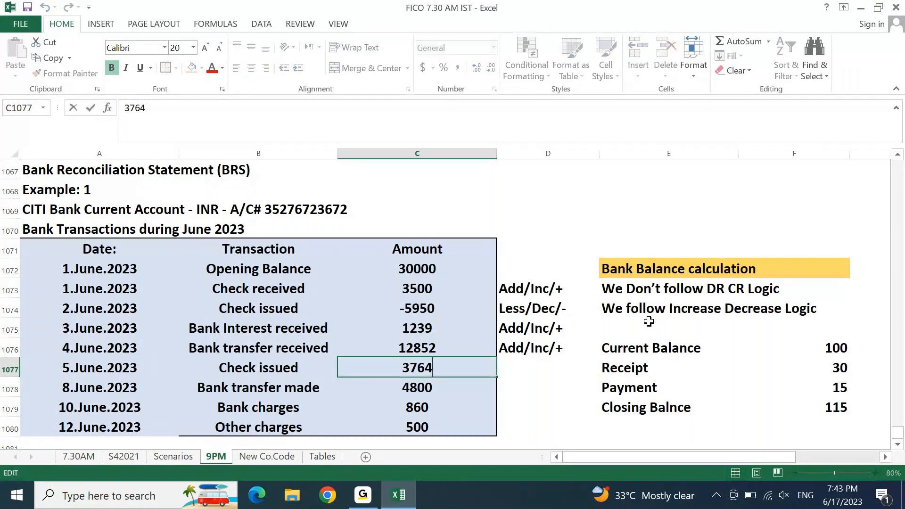
key(Home)
text(0)
key(BackSpace)
text(-)
key(Tab)
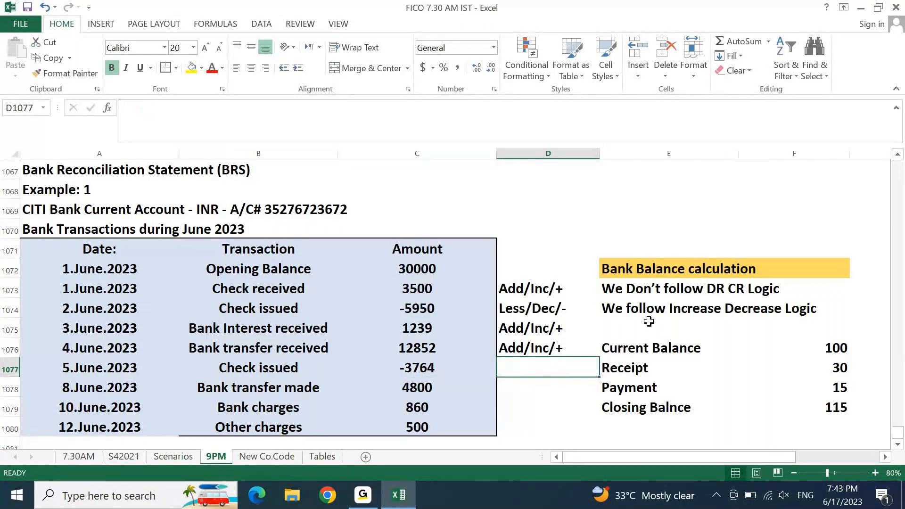
text(Less/Dec/-)
key(Return)
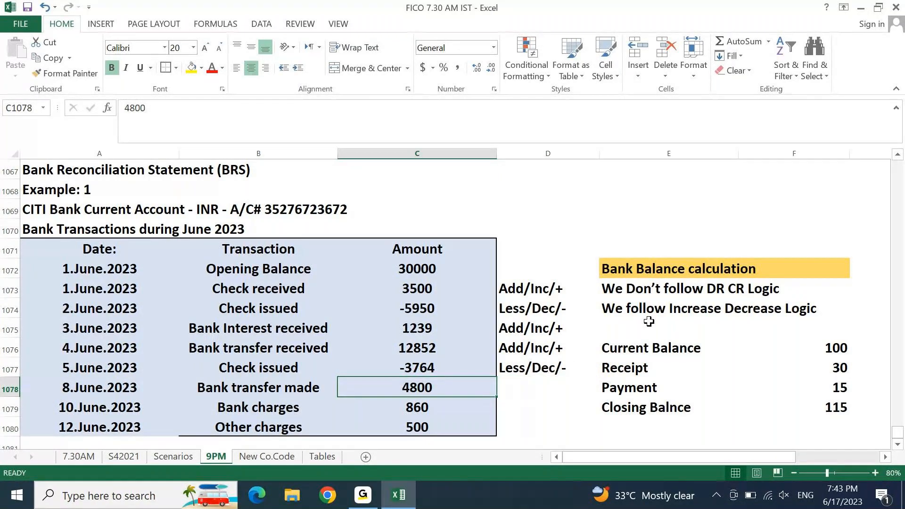
key(Left)
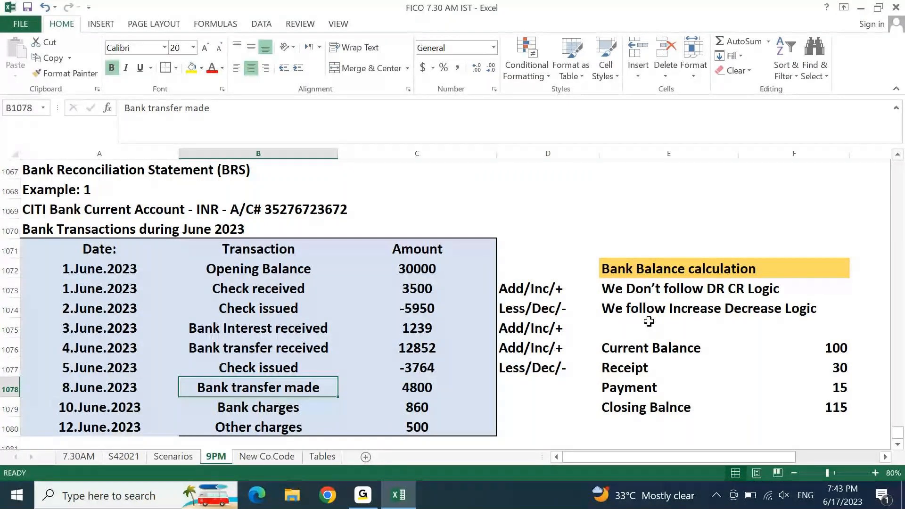
key(Right)
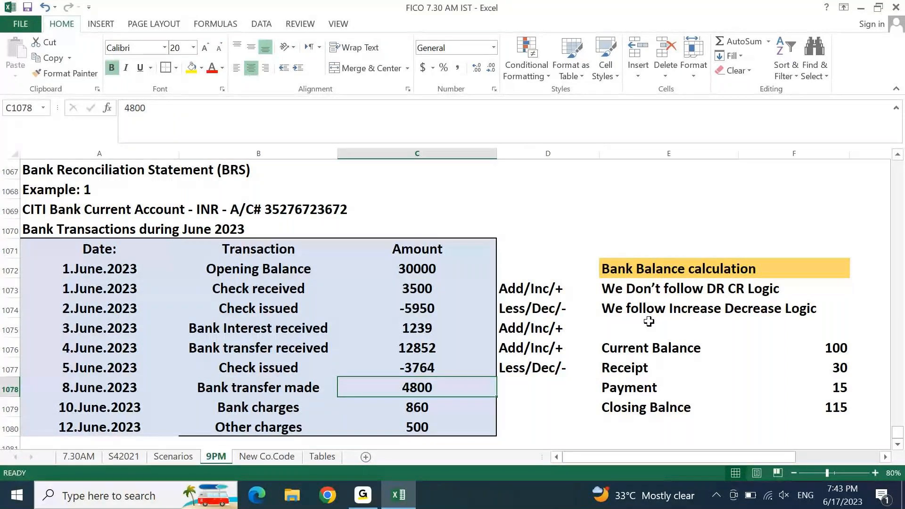
Step: Enter -4800 for the bank transfer made and label it Less/Dec/-
text(-4800)
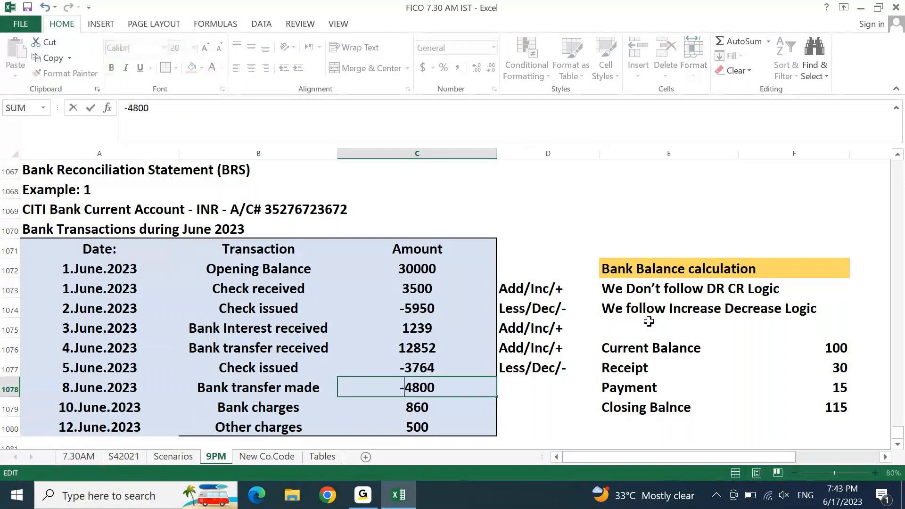
key(Return)
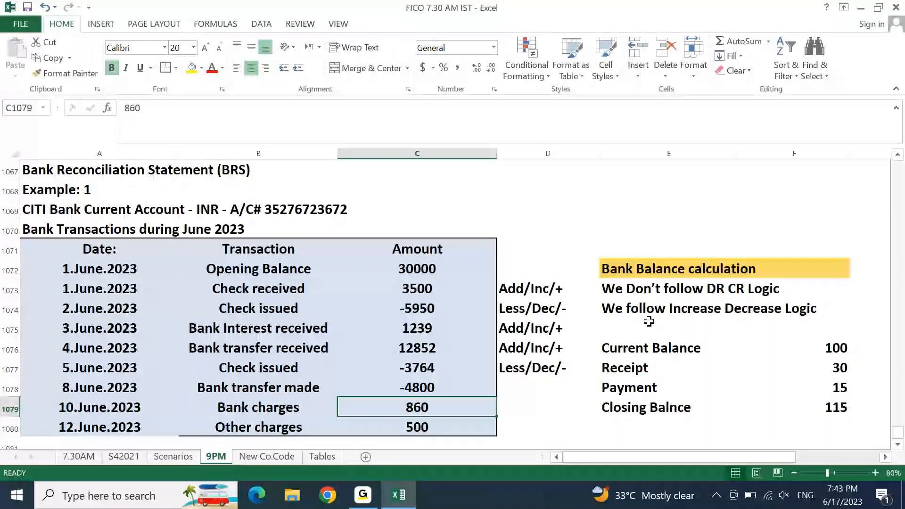
key(Up)
key(Right)
text(l)
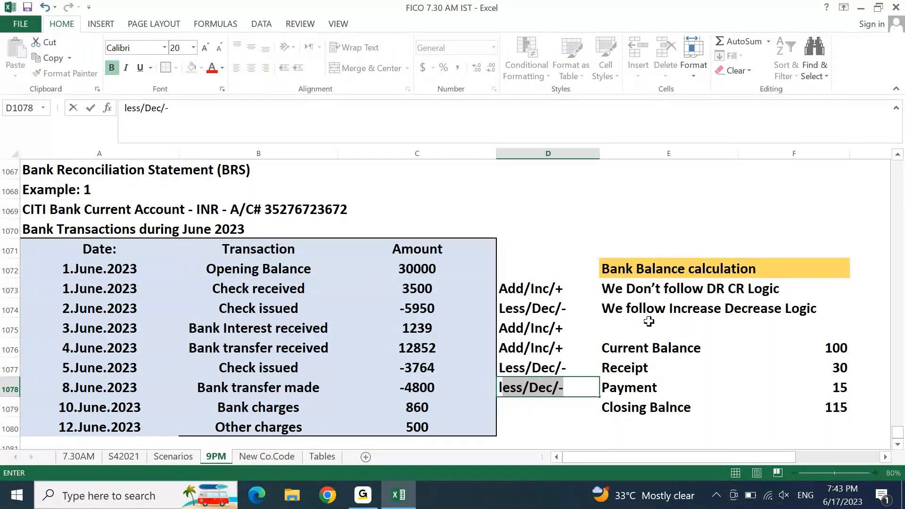
key(Down)
Step: Make the bank charges -860 and label them Less/Dec/-
key(Left)
key(Left)
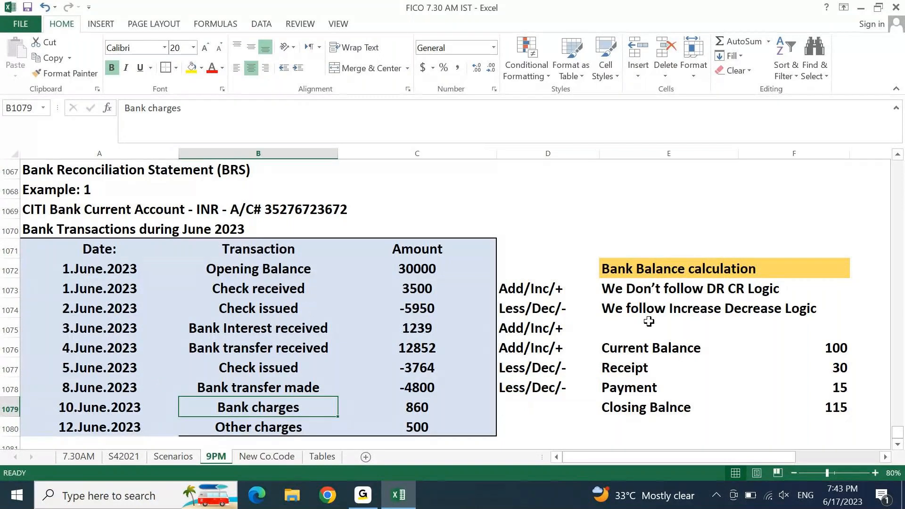
key(Right)
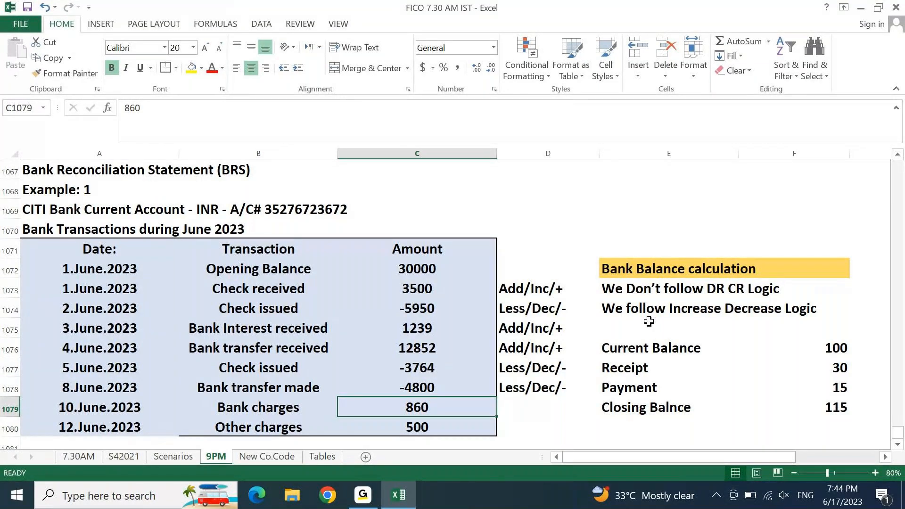
key(F2)
text(-)
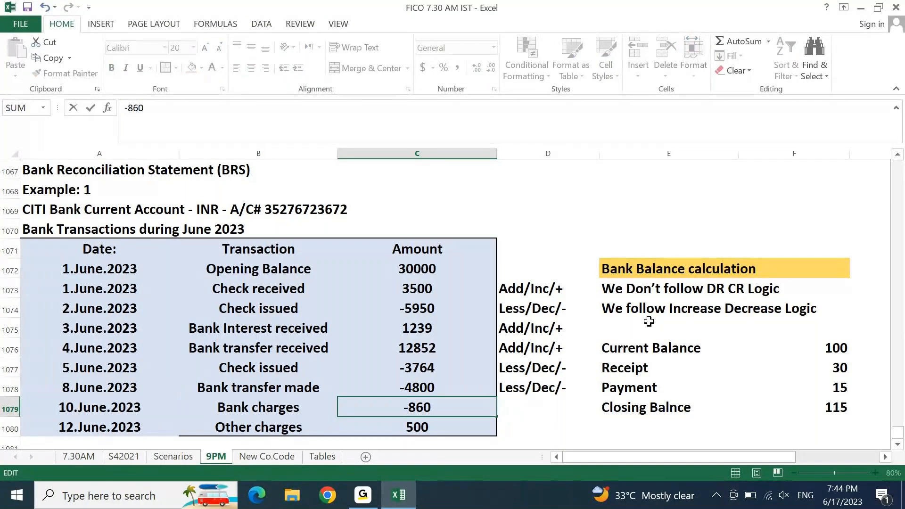
key(Return)
key(Up)
key(Right)
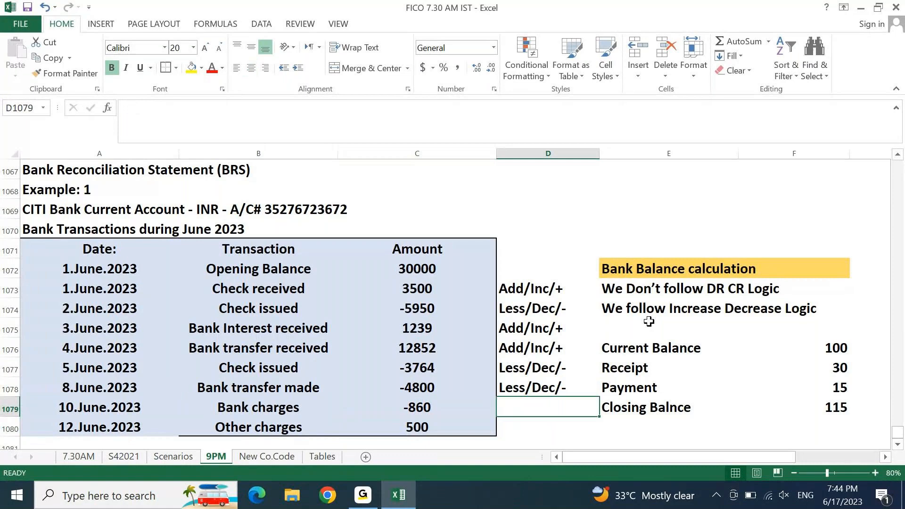
text(Less/Dec/-)
key(Return)
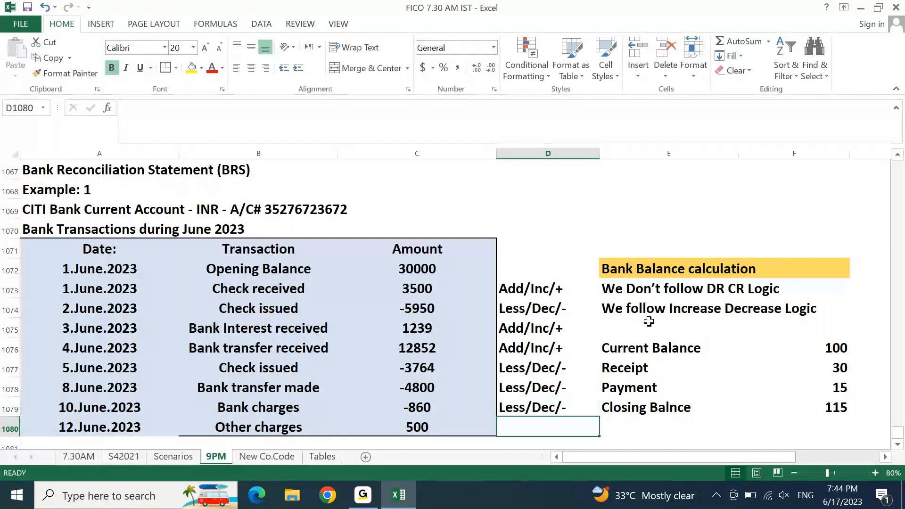
Step: Make the other charges -500 and label them Less/Dec/-
key(Left)
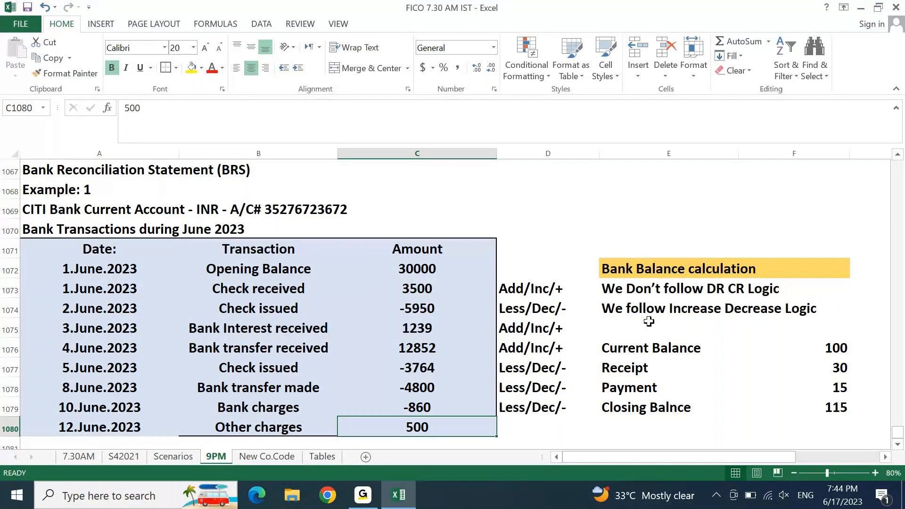
key(F2)
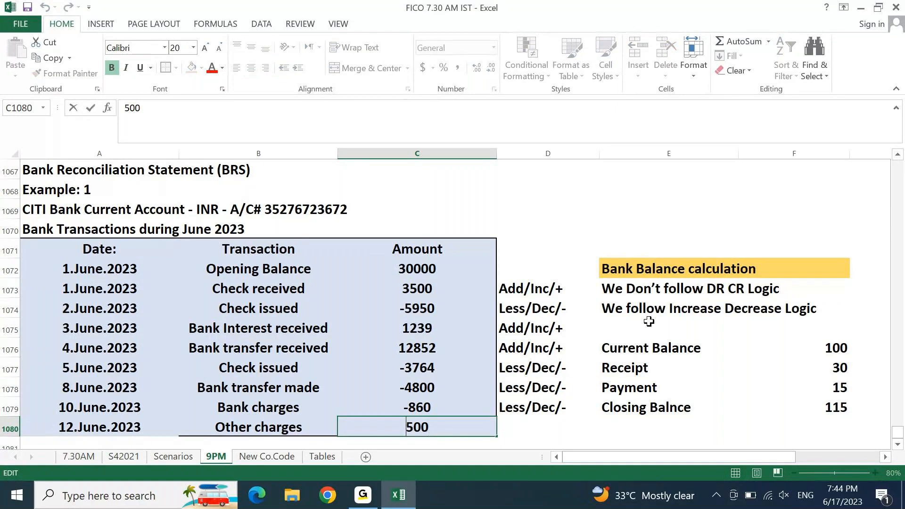
key(Home)
text(-)
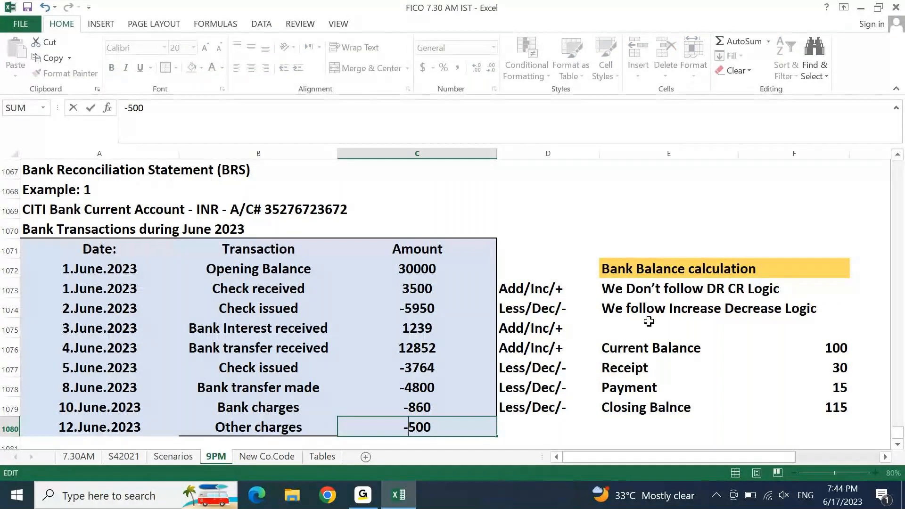
key(Tab)
text(Less/Dec/-)
key(Down)
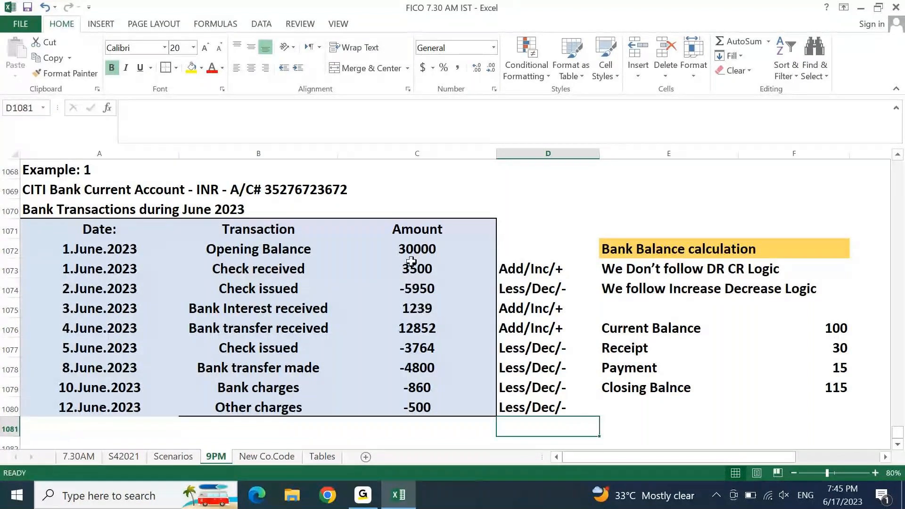
Step: Add a Closing Balance row whose AutoSum of the June amounts gives 31717
drag(407, 265, 415, 406)
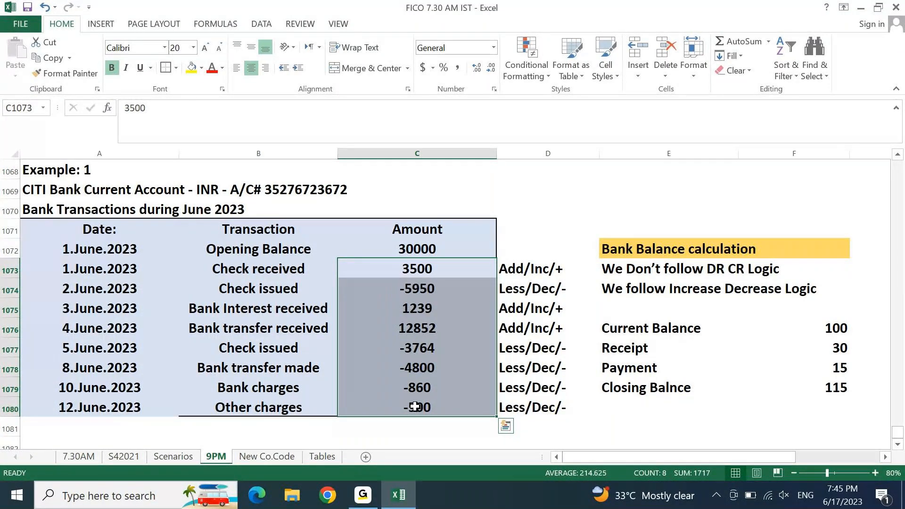
click(425, 426)
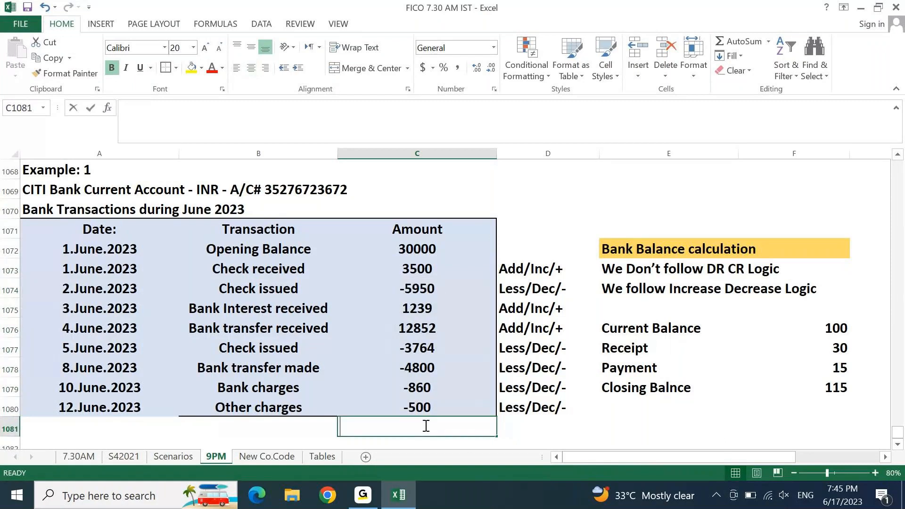
key(alt+equal)
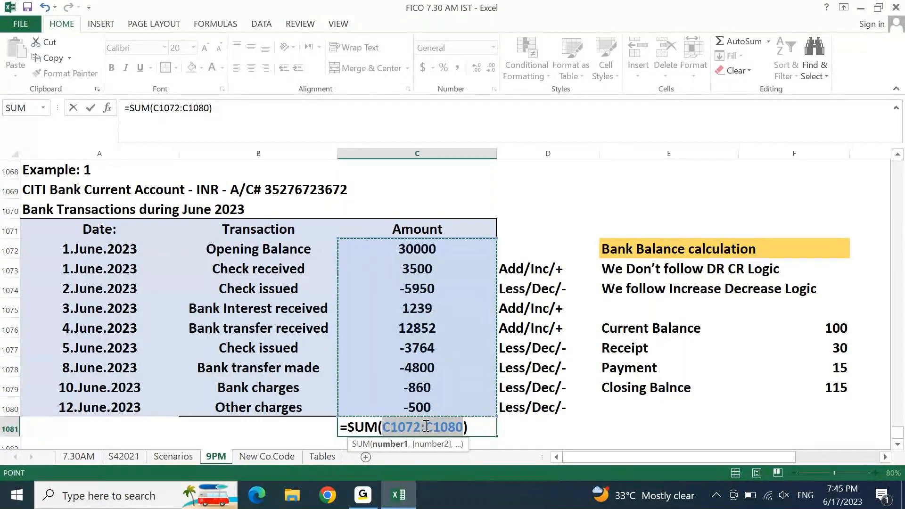
key(Return)
key(Up)
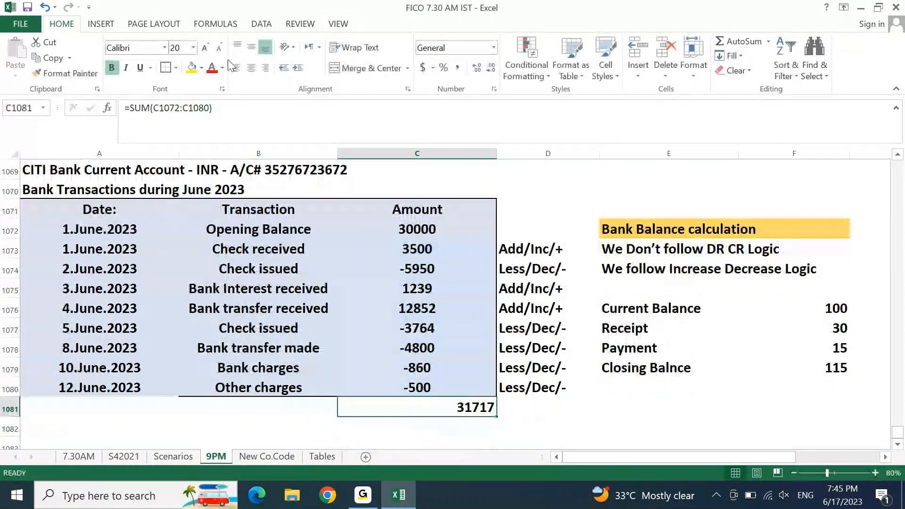
key(Left)
text(CLo)
text(sing B)
text(a)
text(lance)
key(Tab)
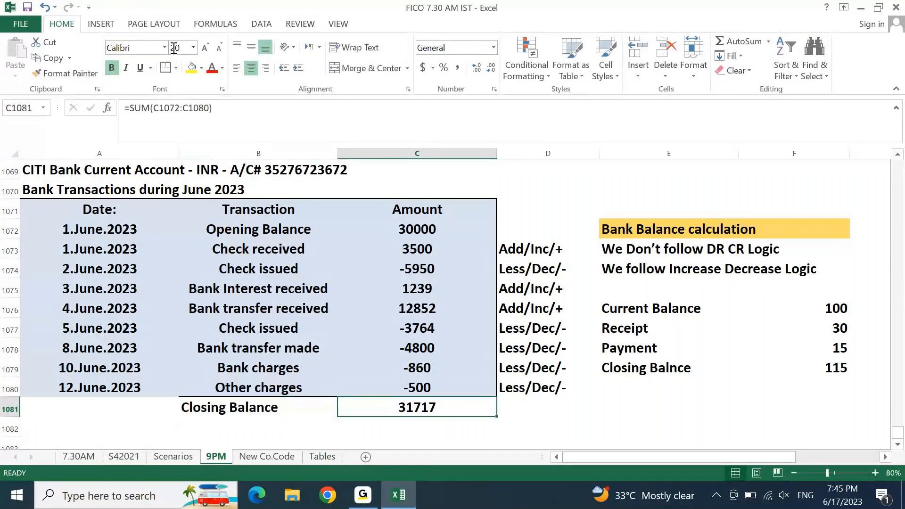
Step: Give the 31717 closing total a yellow fill
click(191, 67)
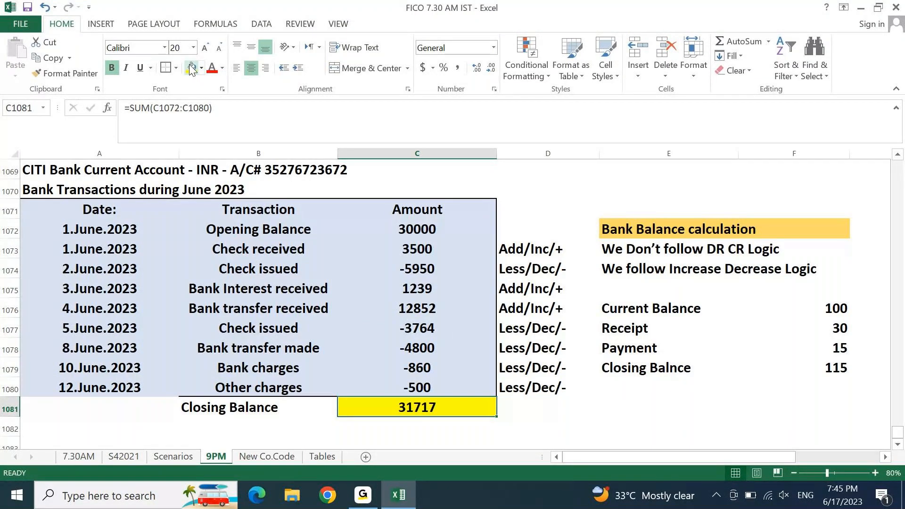
scroll(191, 69, down, 1)
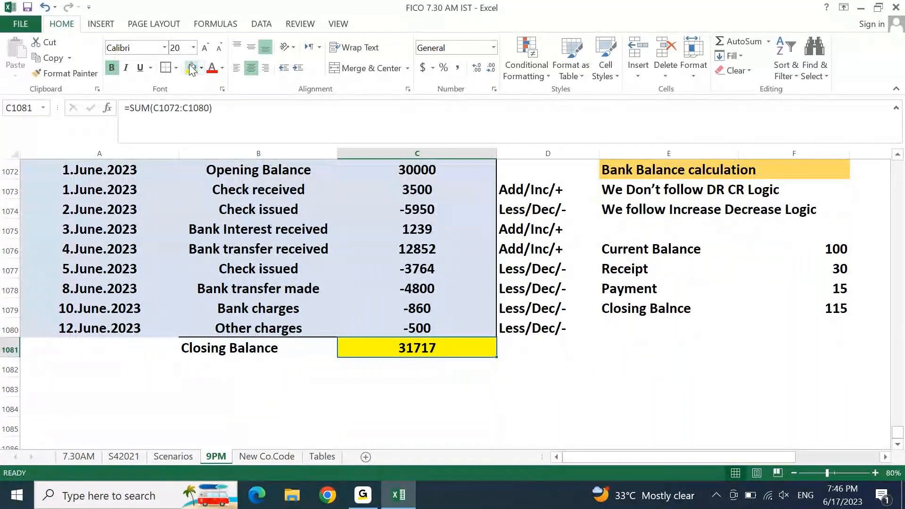
key(Down)
key(Down)
key(Up)
key(Up)
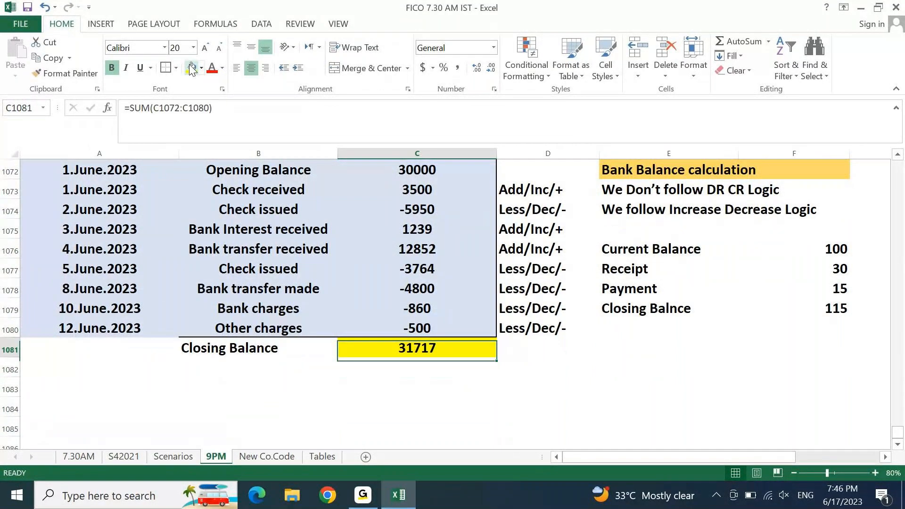
key(Down)
key(Down)
key(Left)
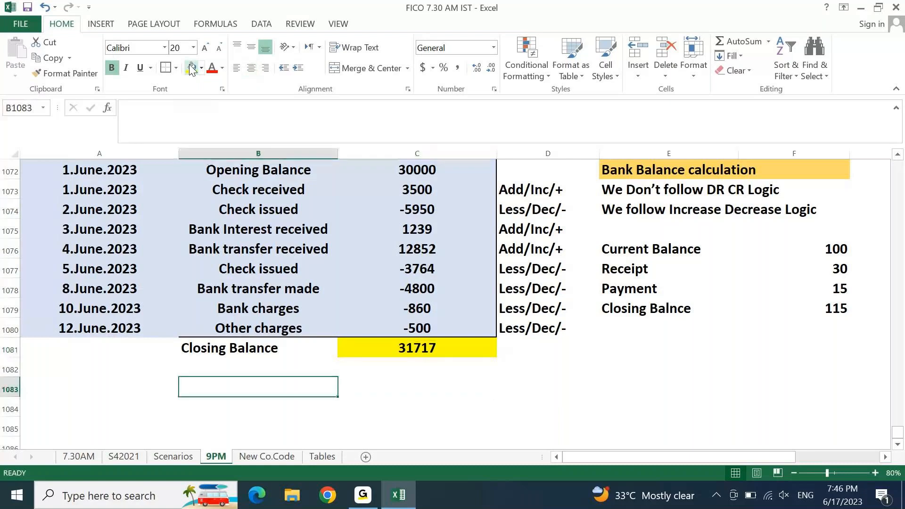
Step: Add the labels 'A/C Point of View' and 'Bank Point of View' below the closing balance
key(Up)
key(Up)
key(Down)
key(Down)
text(A)
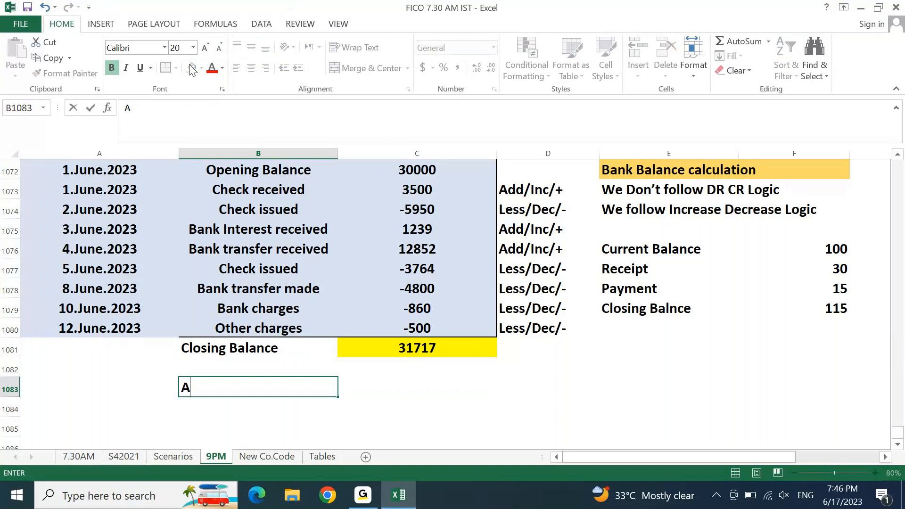
text(/C Poin)
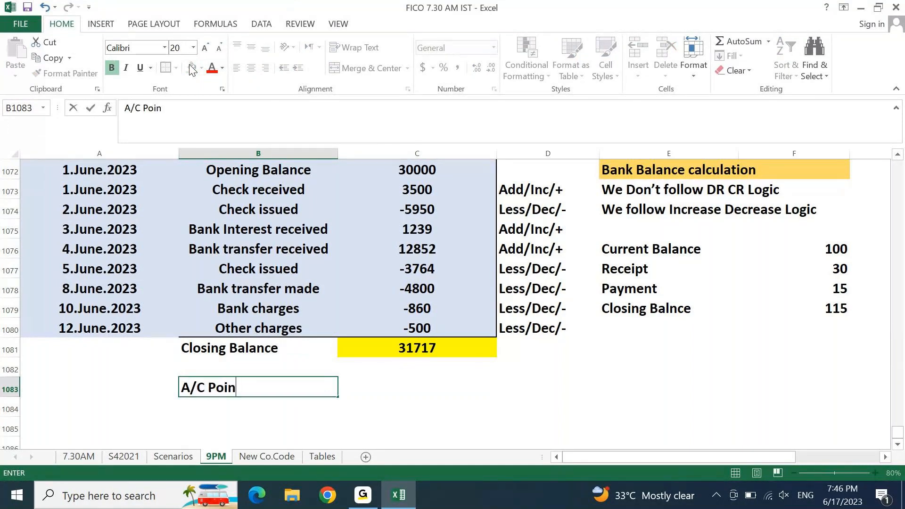
text(t of View)
key(Return)
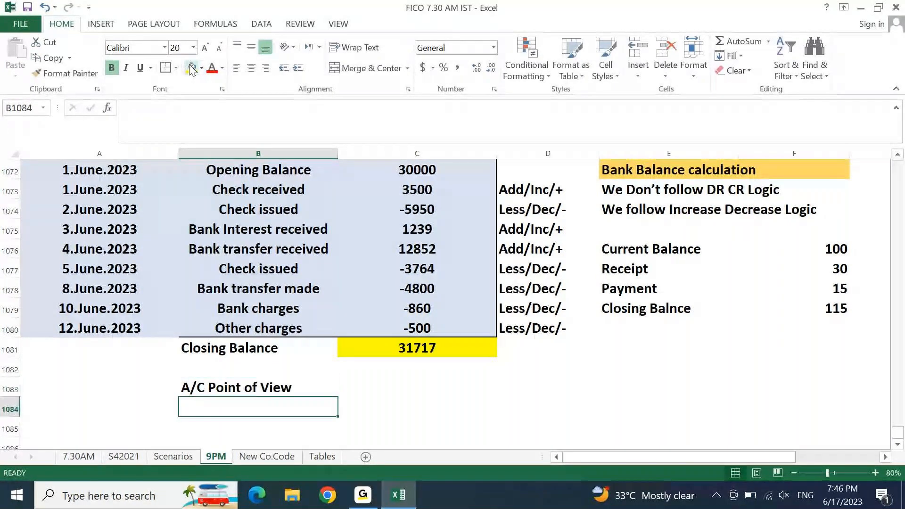
key(ctrl+d)
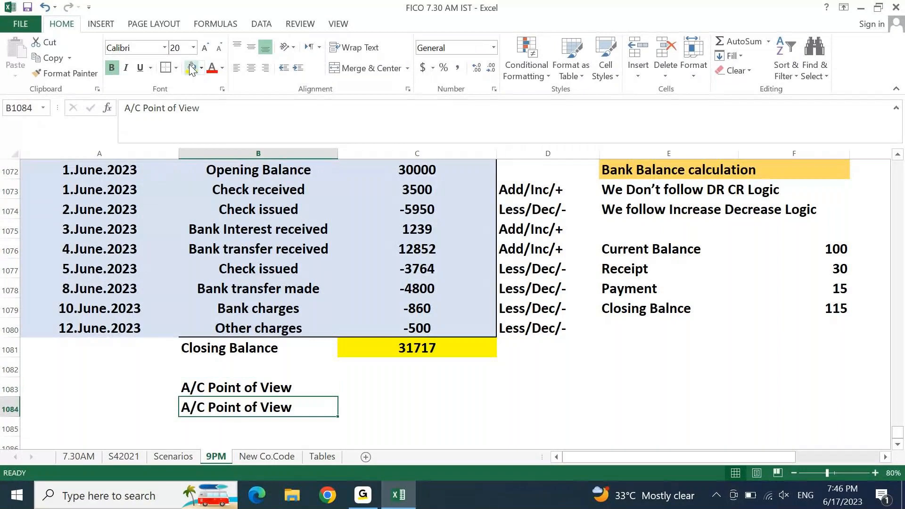
key(F2)
key(Home)
key(shift+Right)
key(shift+Right)
key(shift+Right)
text(Bank)
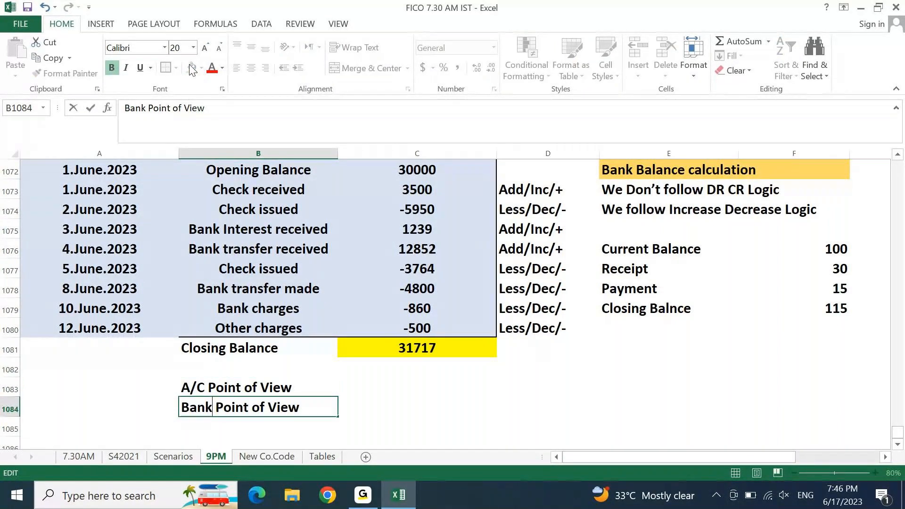
key(Tab)
Step: Enter 31717 beside both point-of-view labels
key(Up)
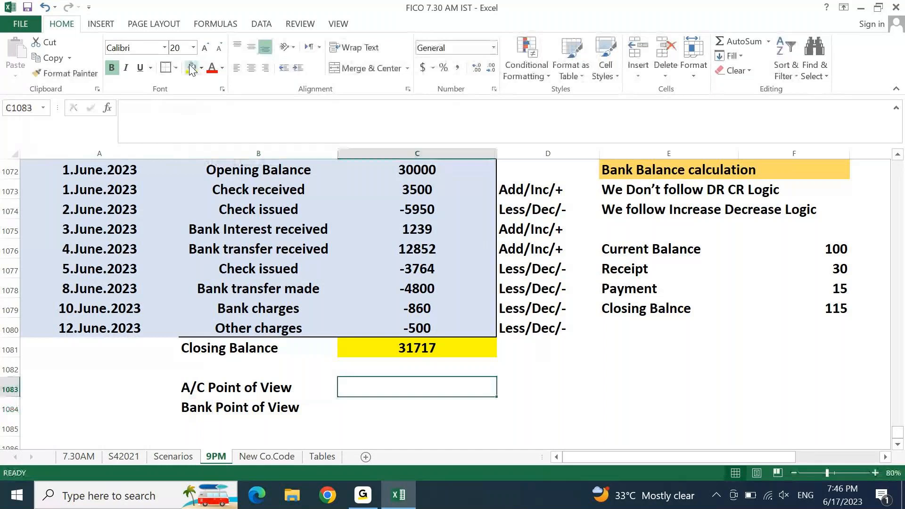
text(31717)
key(Return)
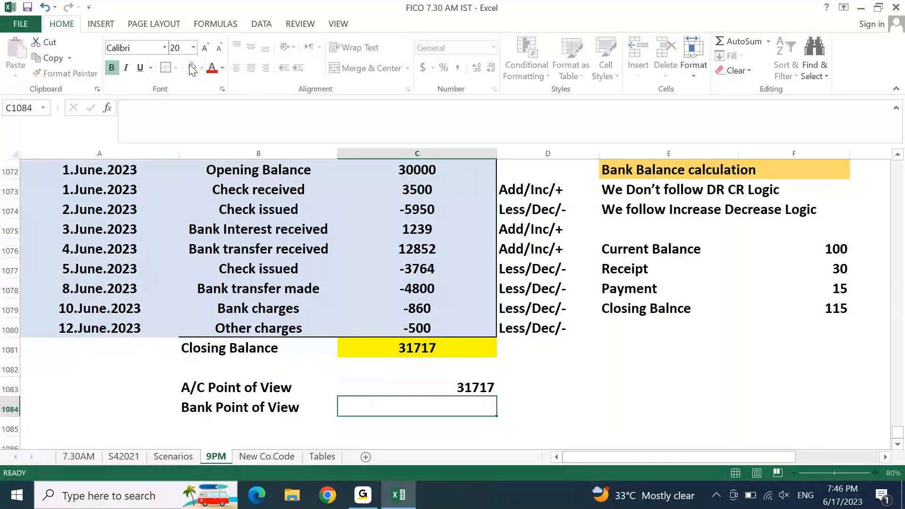
key(ctrl+d)
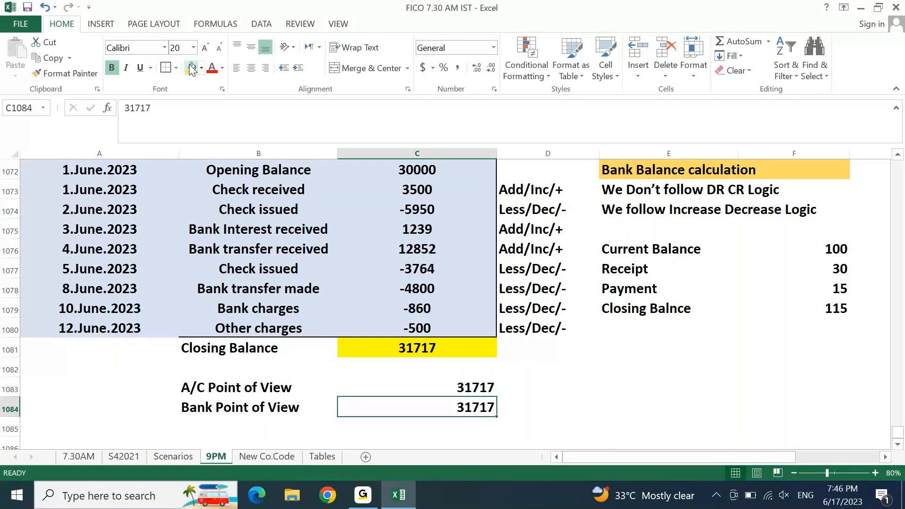
key(Up)
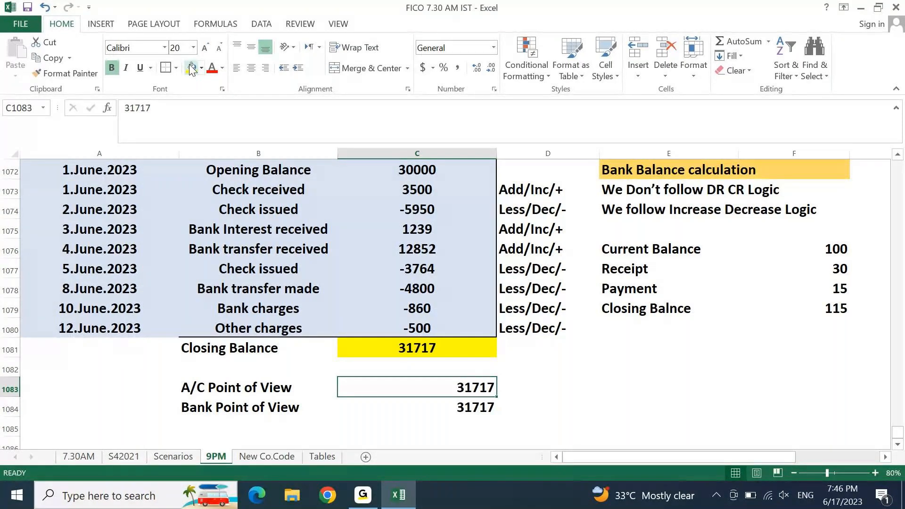
key(shift+Left)
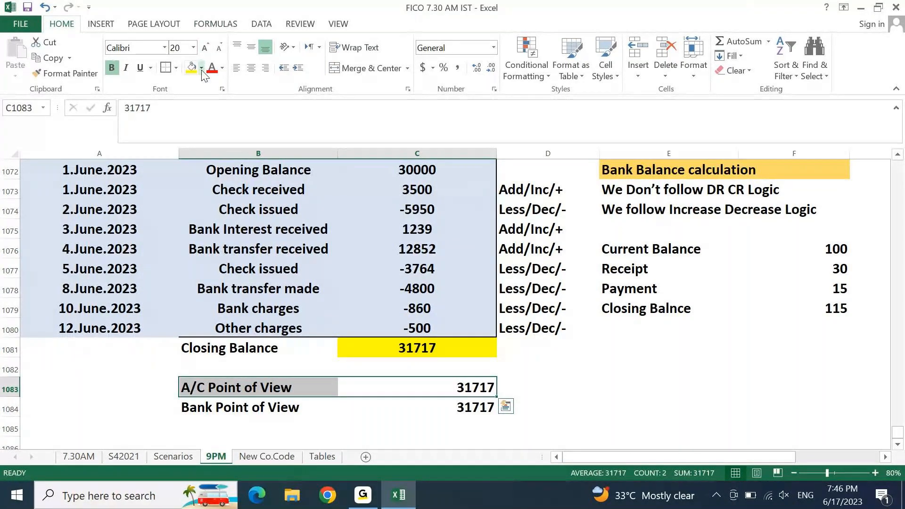
Step: Shade the A/C Point of View row light green and the Bank Point of View row gold
click(201, 68)
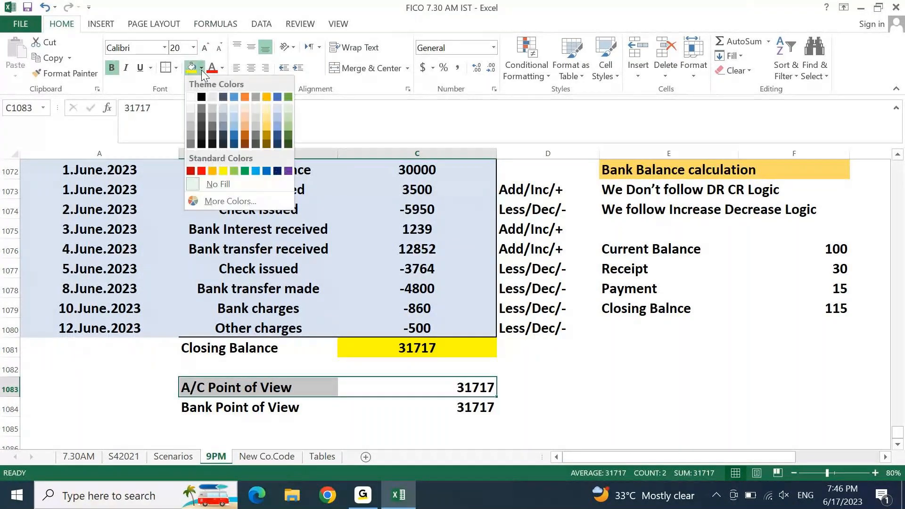
click(291, 118)
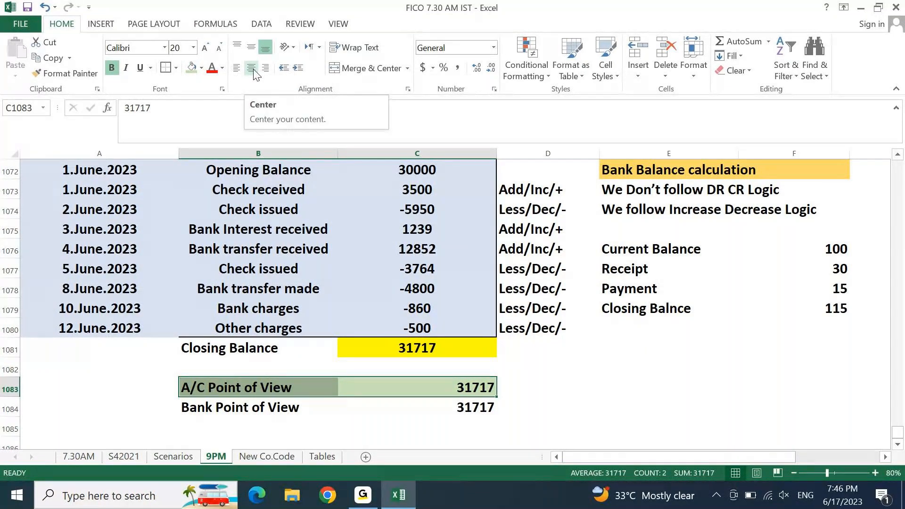
key(Left)
key(Left)
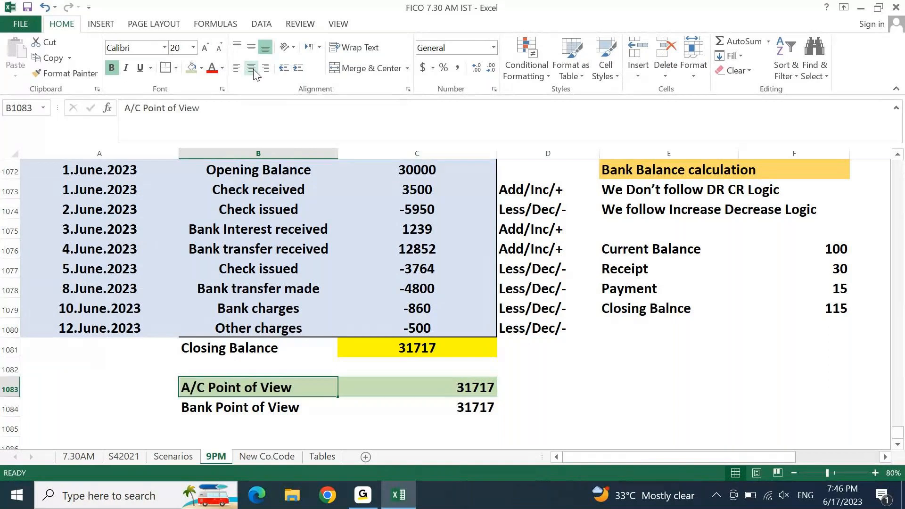
key(Down)
key(Right)
key(shift+Right)
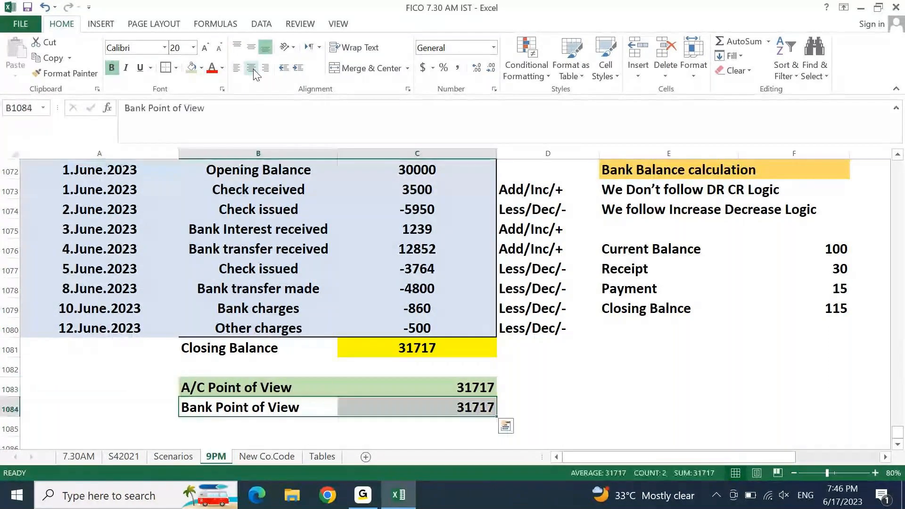
click(202, 69)
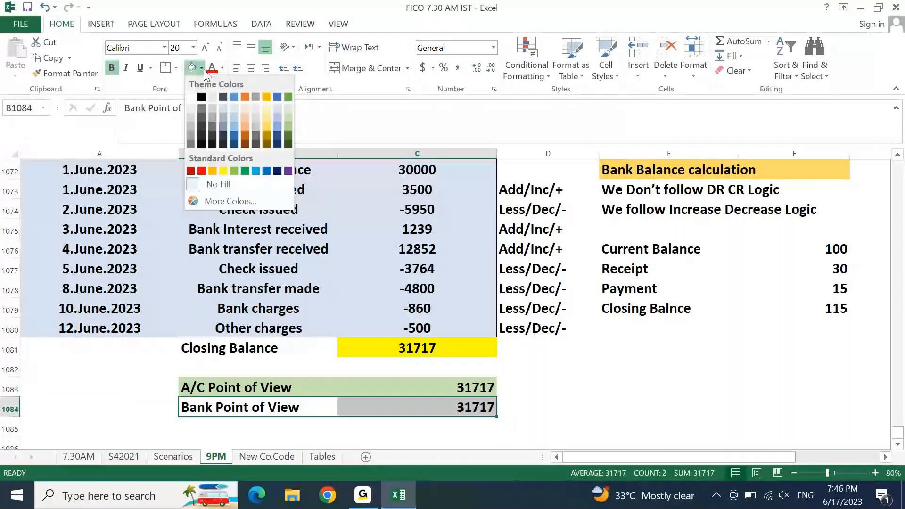
click(262, 121)
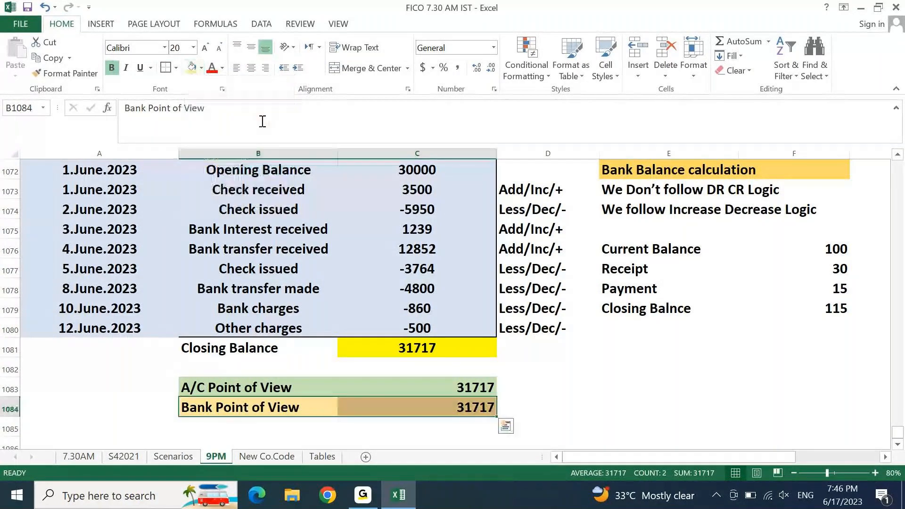
Step: Change the Bank Point of View figure to -31717
key(Right)
key(F2)
key(Home)
text(-)
key(Return)
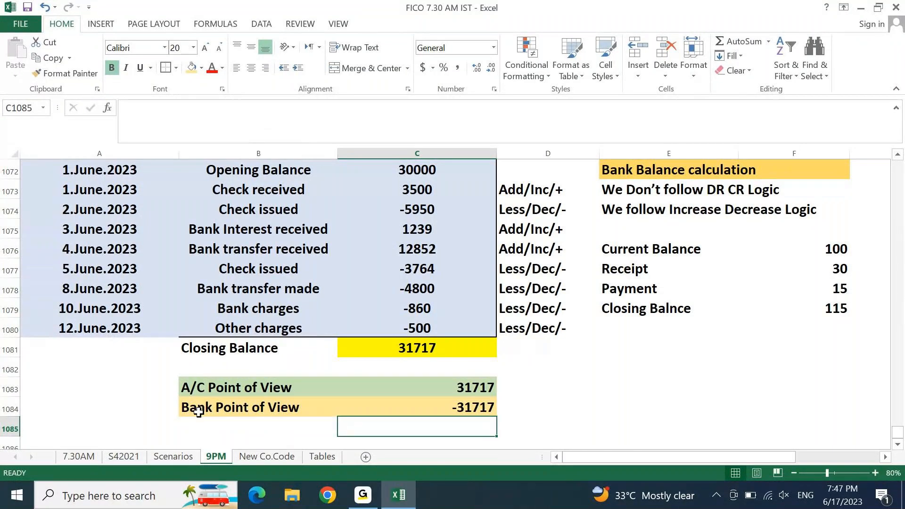
click(194, 389)
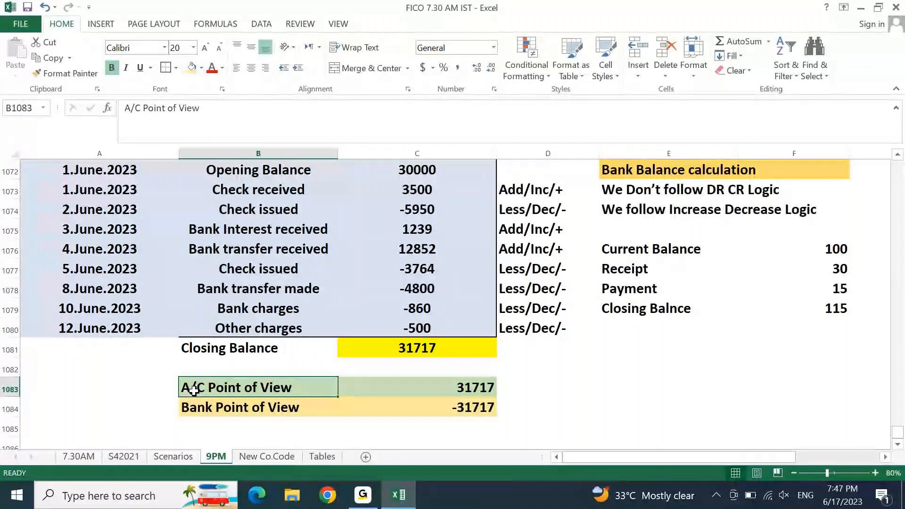
key(ctrl+Up)
key(ctrl+Up)
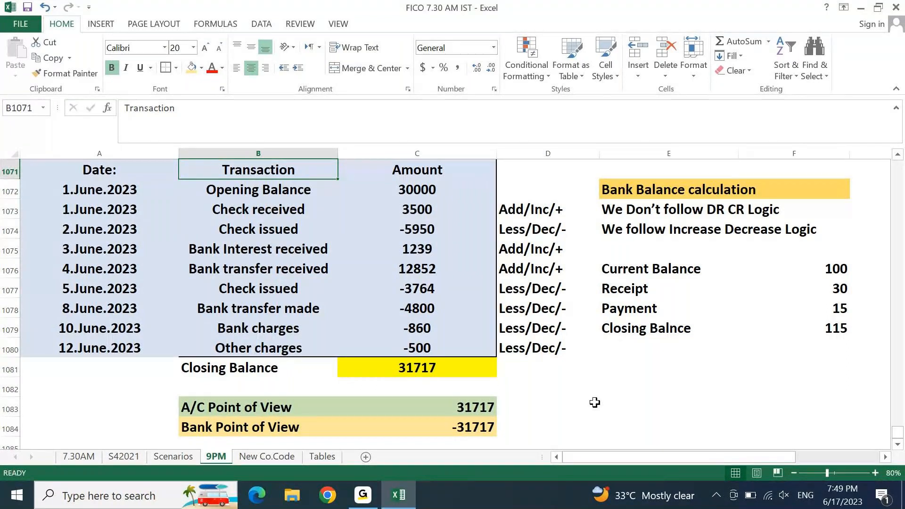
drag(523, 213, 524, 221)
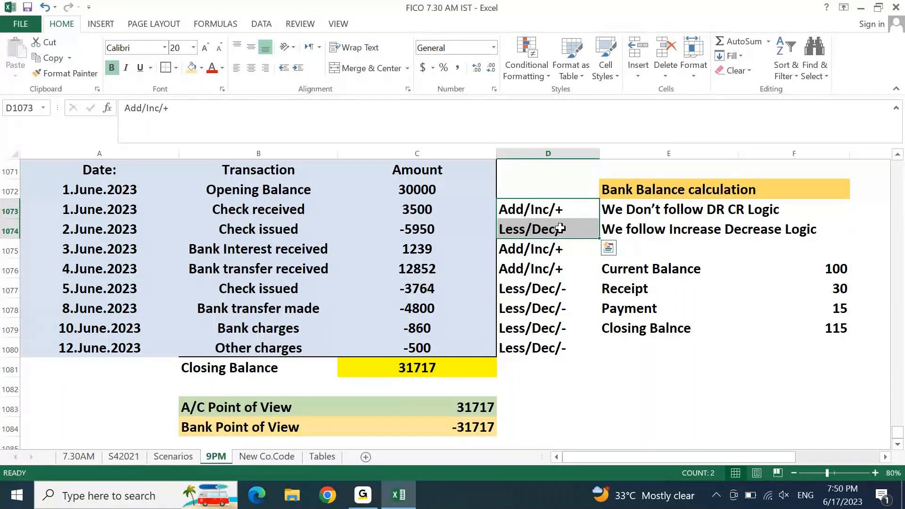
Step: Select the Add/Inc/+ note in D1073, then minimise Excel with Win+D
click(560, 212)
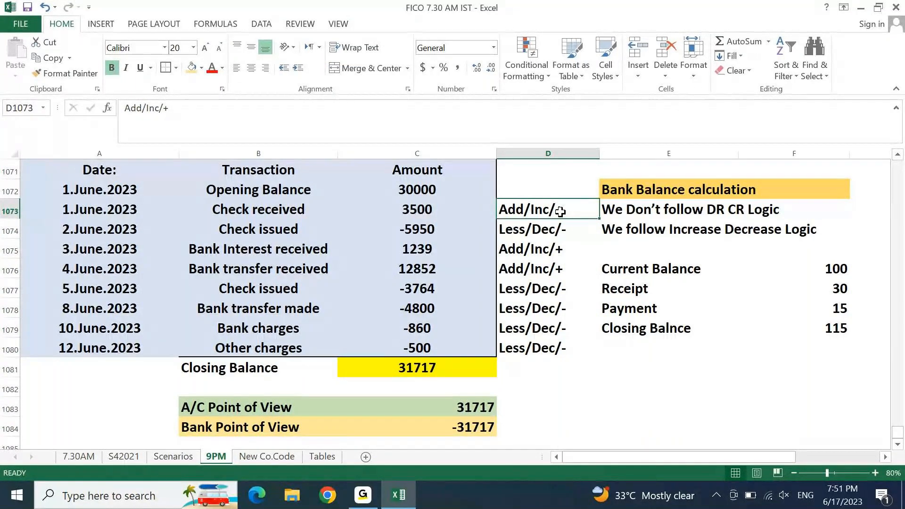
key(super+d)
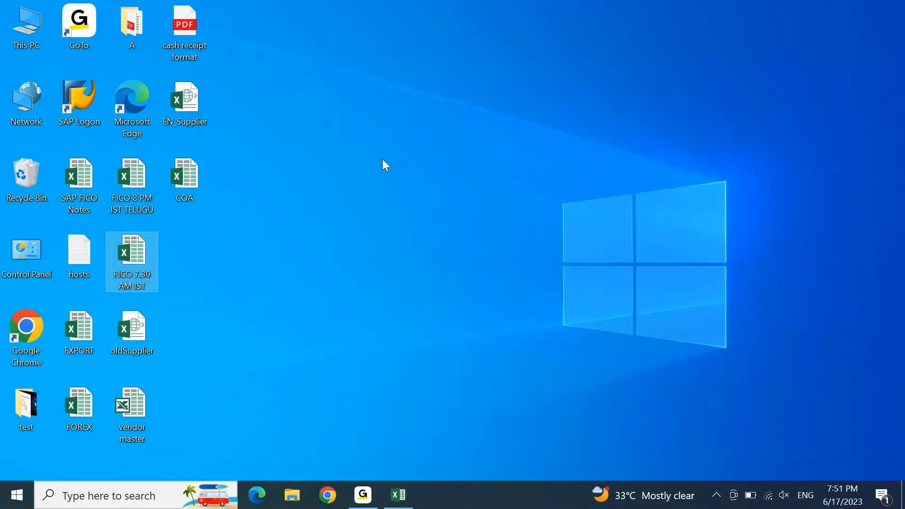
Step: Open the S4 1909 connection in SAP Logon and log on with the user name and password
click(83, 100)
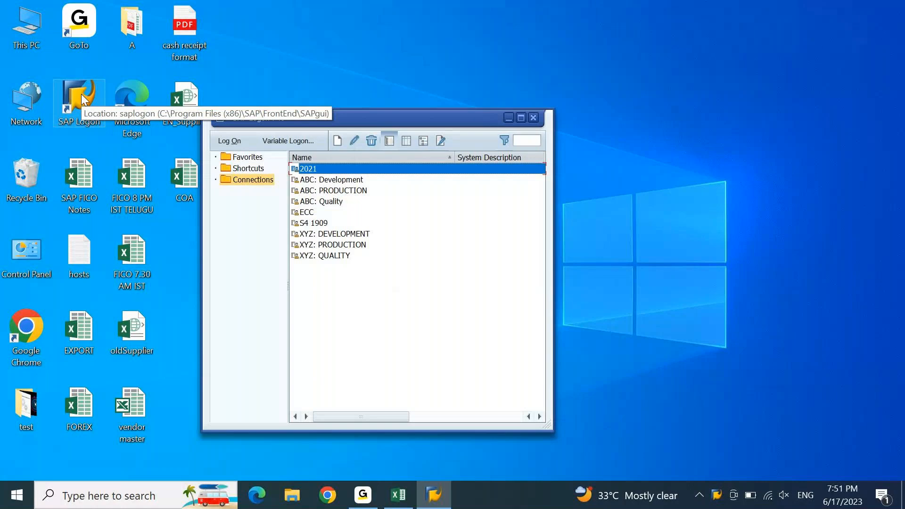
key(Down)
key(Down)
key(Down)
key(Down)
key(Down)
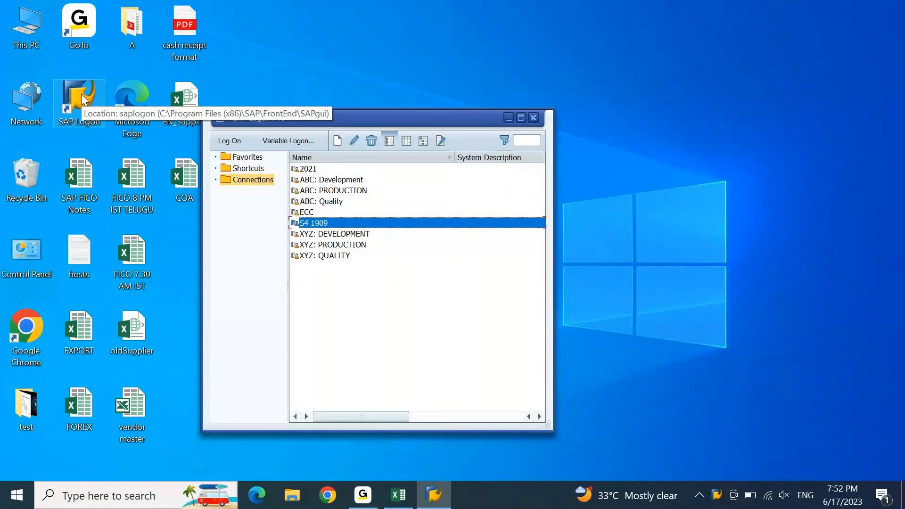
key(Return)
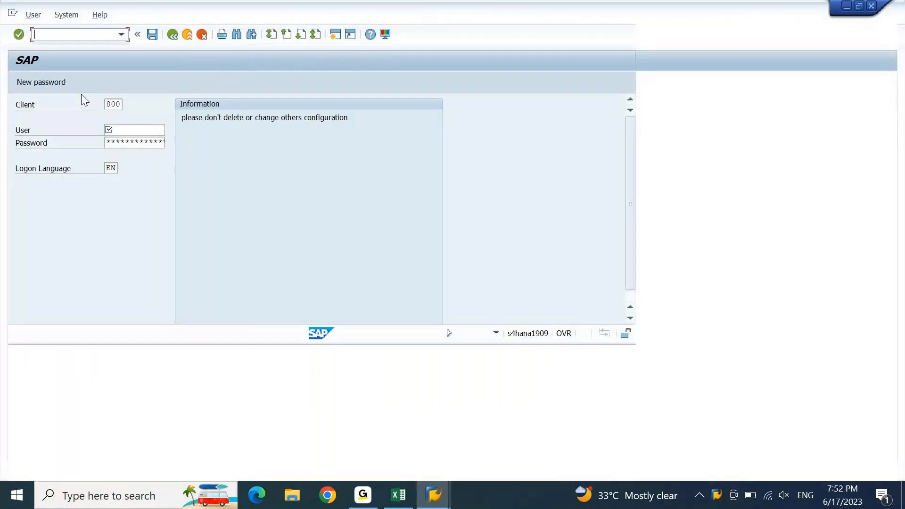
text(a)
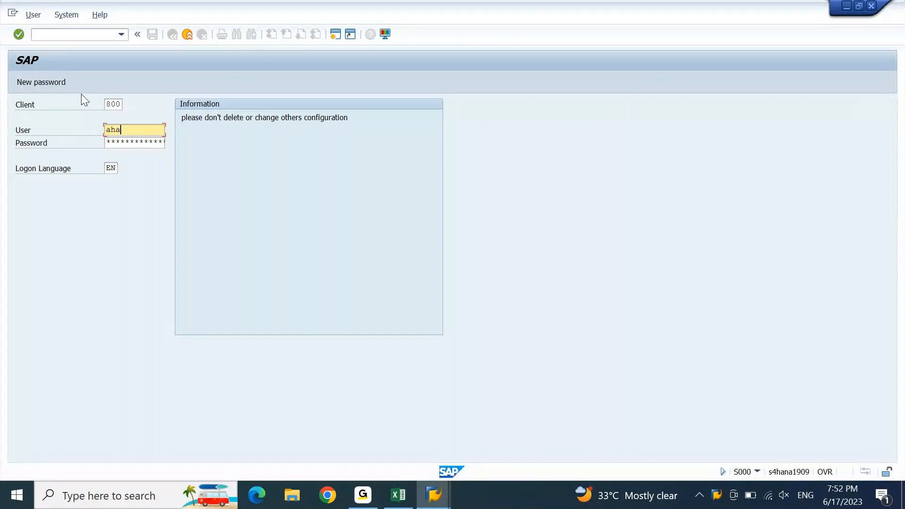
key(Down)
key(Tab)
text(*******)
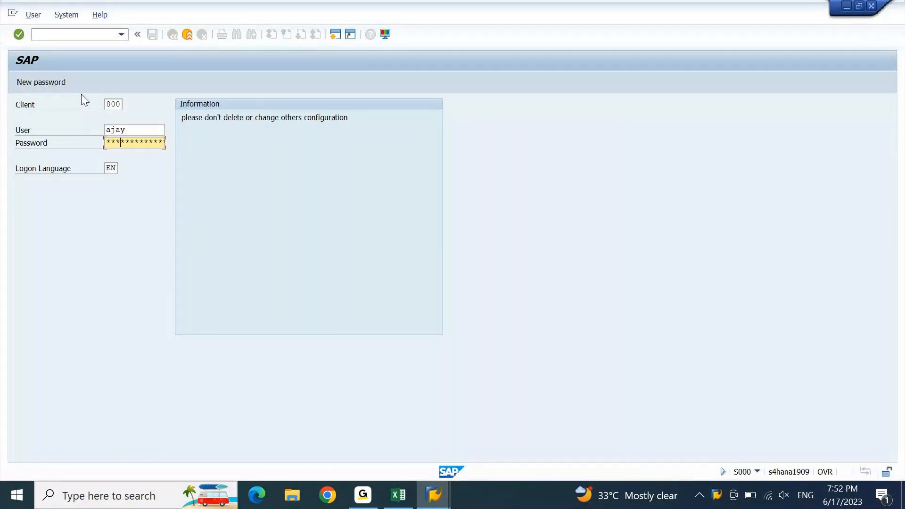
key(Return)
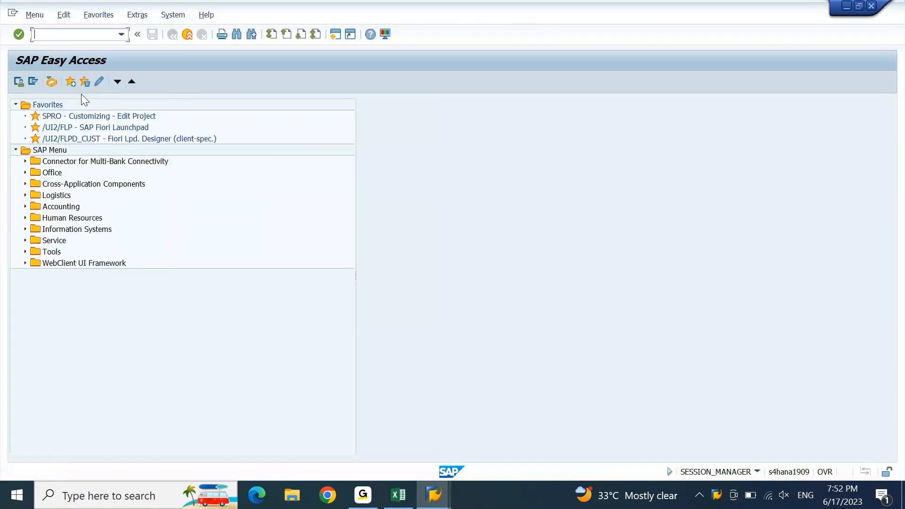
Step: Open the SPRO implementation guide structure
text(spro)
key(Return)
key(F5)
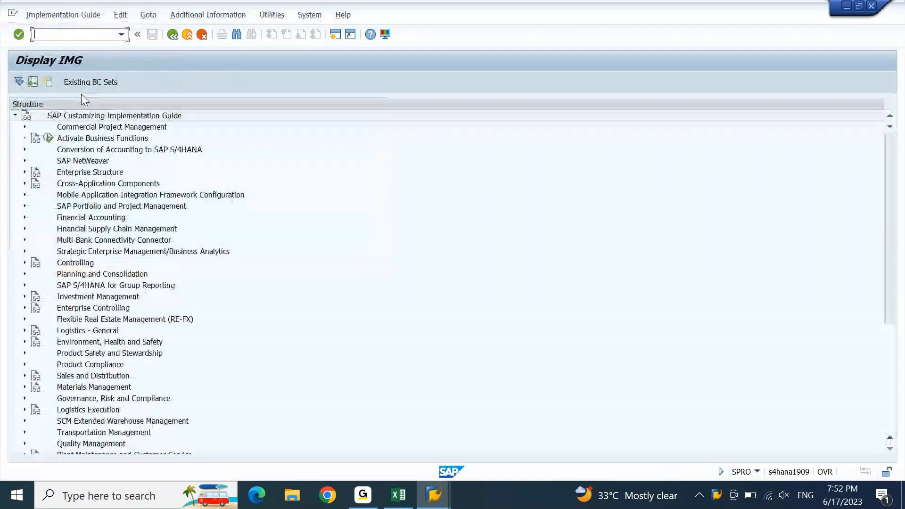
click(91, 209)
Step: Expand Financial Accounting > Bank Accounting > Business Transactions > Payment Transactions > Manual Bank Statement
key(Down)
key(Right)
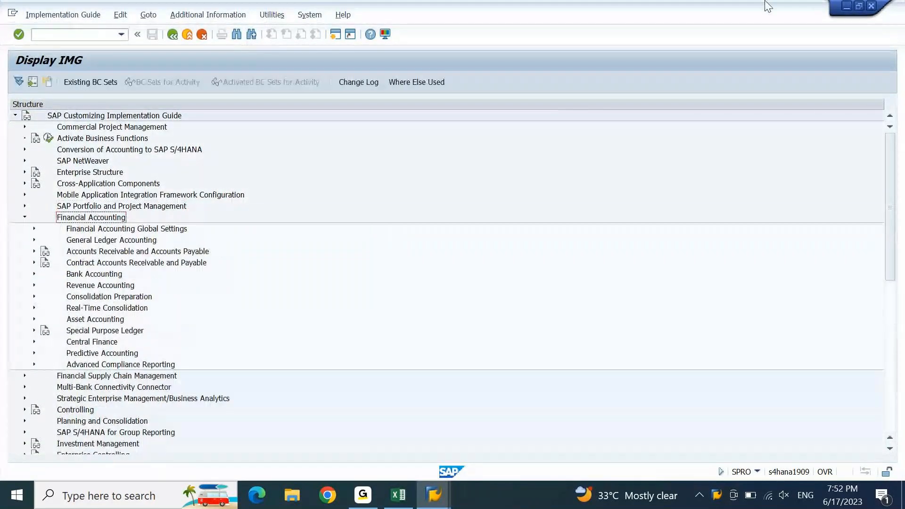
key(Down)
key(Down)
key(Down)
key(Down)
key(Down)
key(Right)
key(Down)
key(Down)
key(Down)
key(Down)
key(Right)
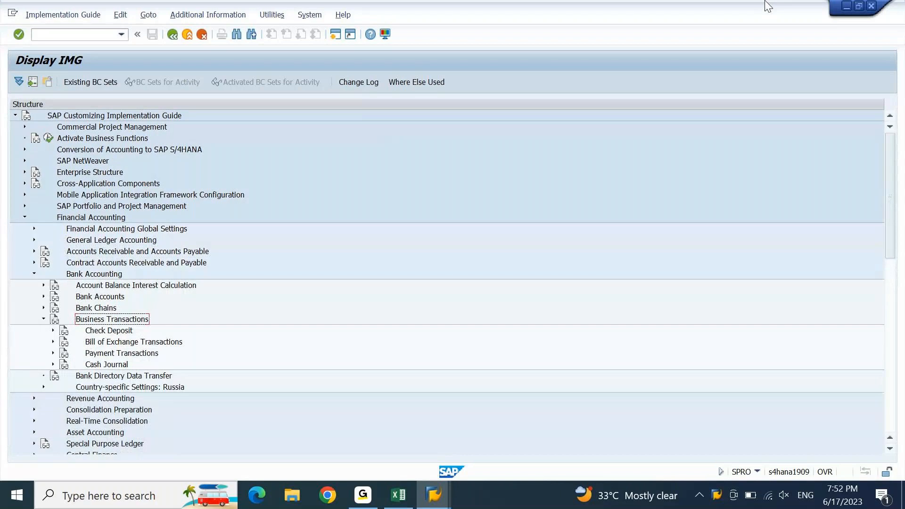
key(Down)
key(Down)
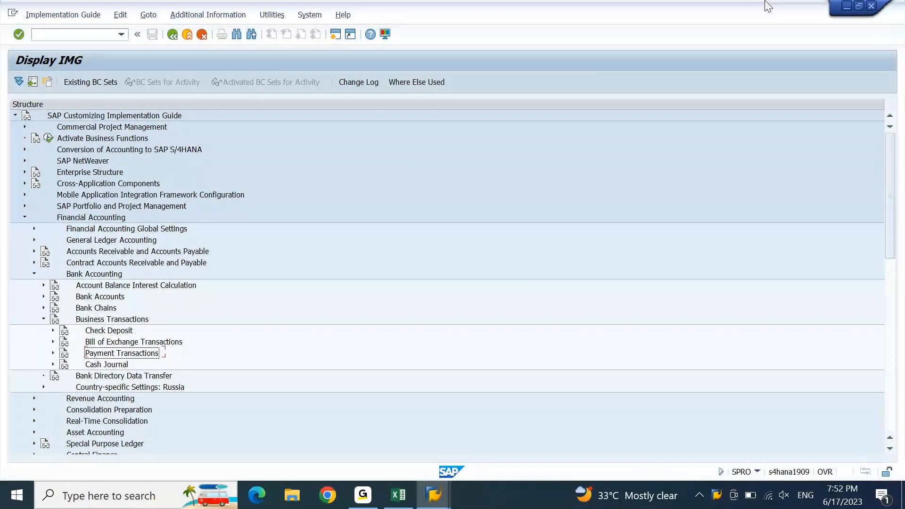
key(Right)
key(Down)
key(Down)
key(Down)
key(Down)
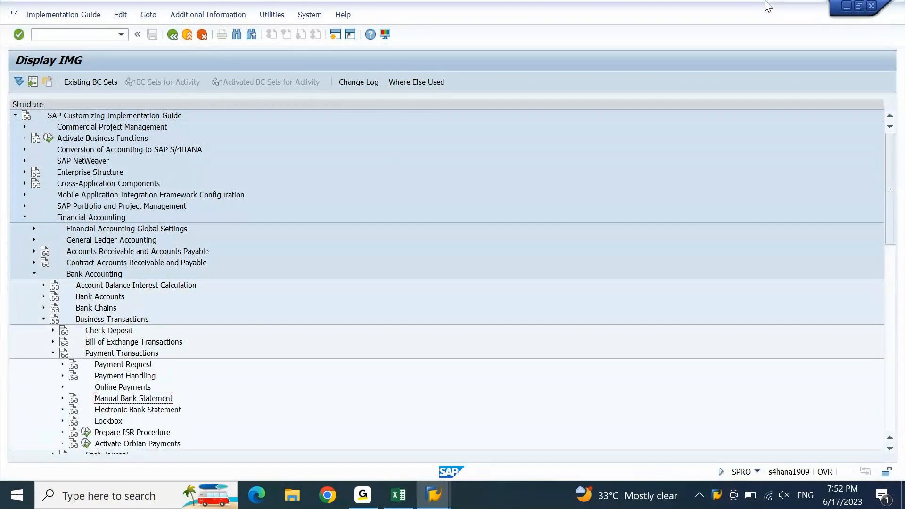
key(Right)
key(Down)
key(Down)
key(Down)
key(Down)
key(Down)
key(Down)
key(Down)
key(Down)
key(Down)
key(Down)
key(Down)
key(Down)
key(Down)
key(Down)
key(Down)
key(Down)
key(Down)
key(Down)
key(Down)
key(Down)
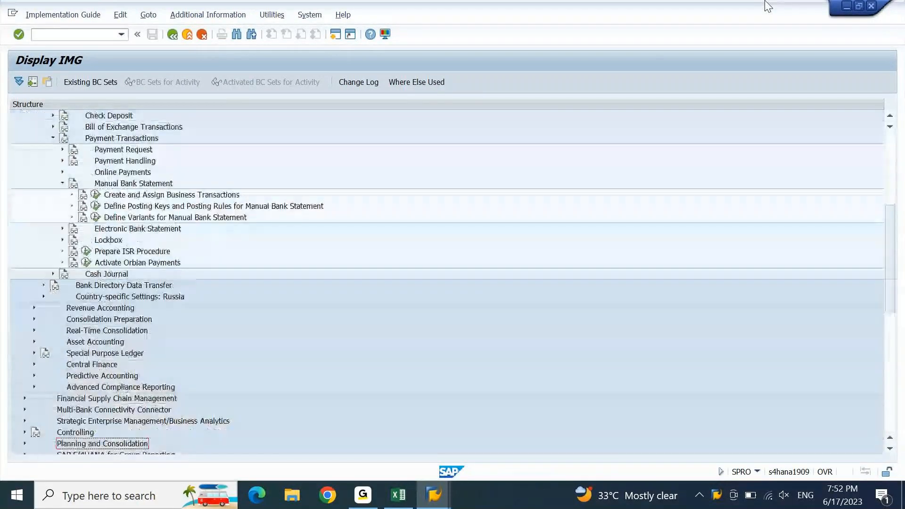
key(Down)
key(Down)
key(Down)
key(Down)
key(Down)
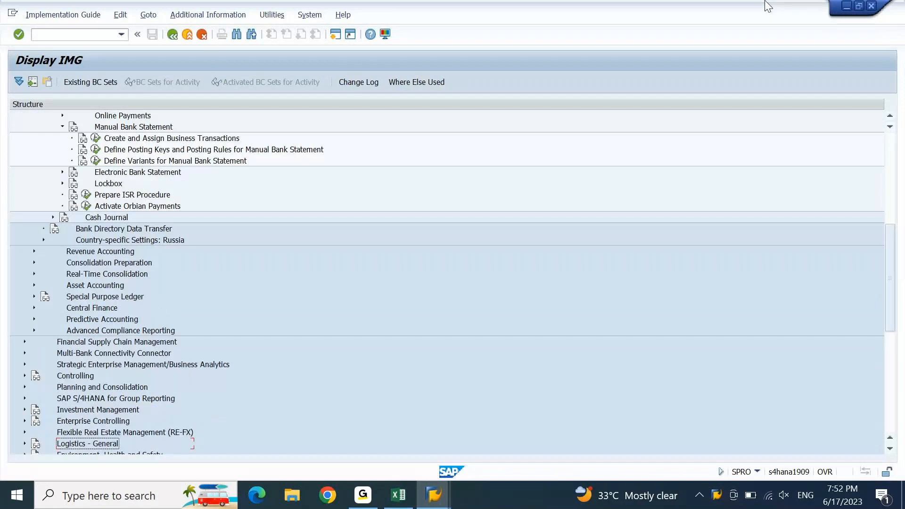
Step: Review the Manual Bank Statement activities and run Create and Assign Business Transactions
scroll(221, 136, up, 1)
click(221, 128)
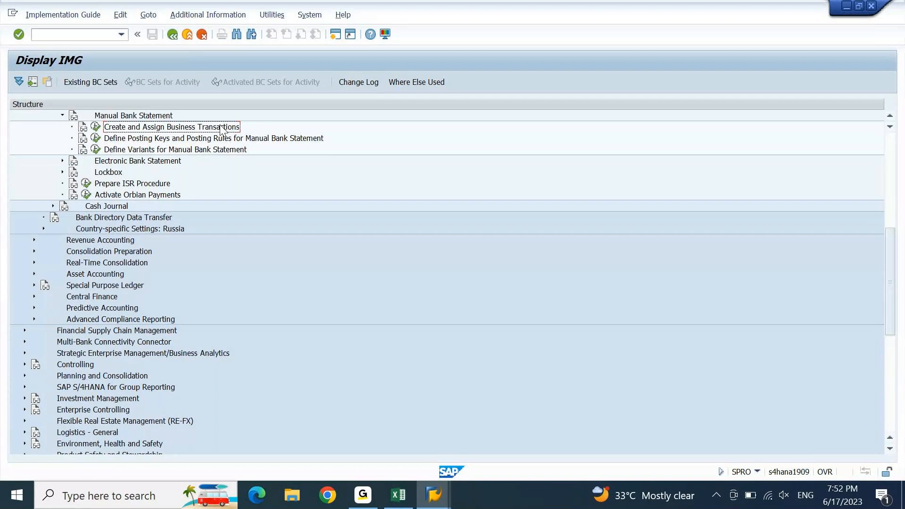
key(Left)
key(Left)
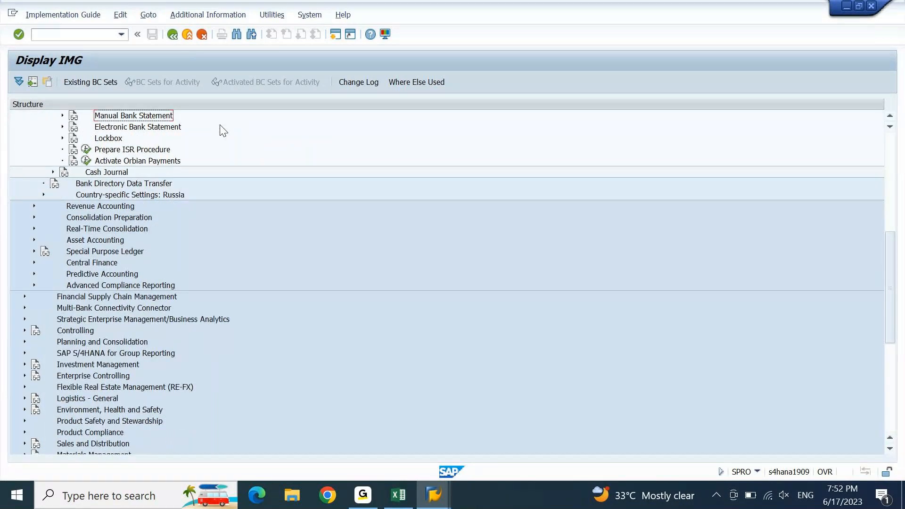
key(Right)
key(Down)
key(Down)
key(Down)
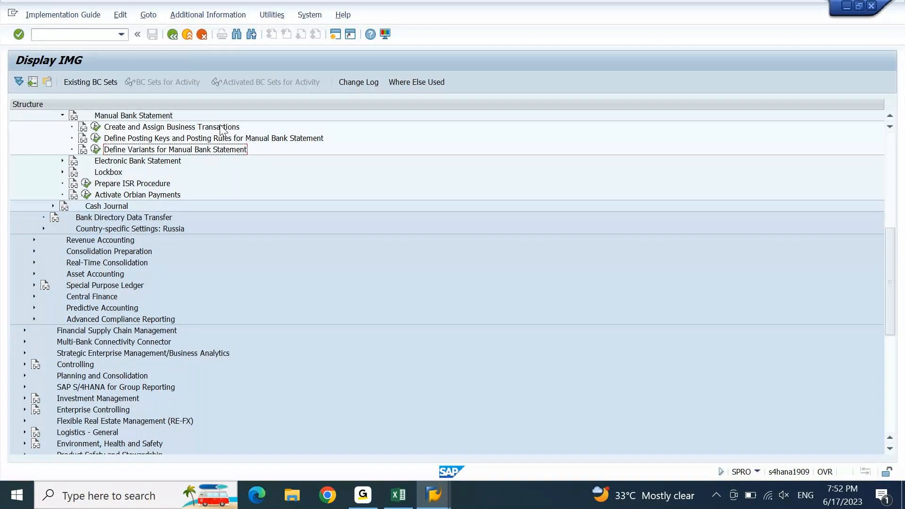
click(133, 117)
click(135, 151)
click(141, 128)
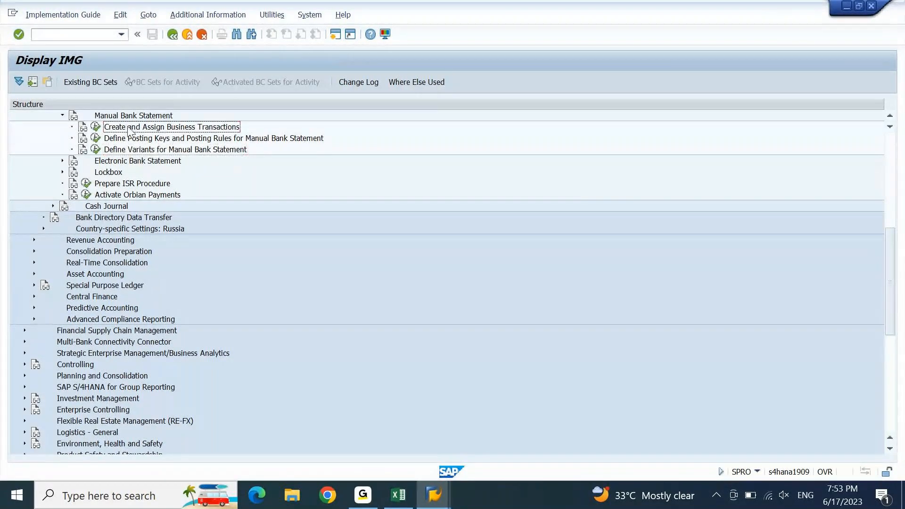
click(93, 129)
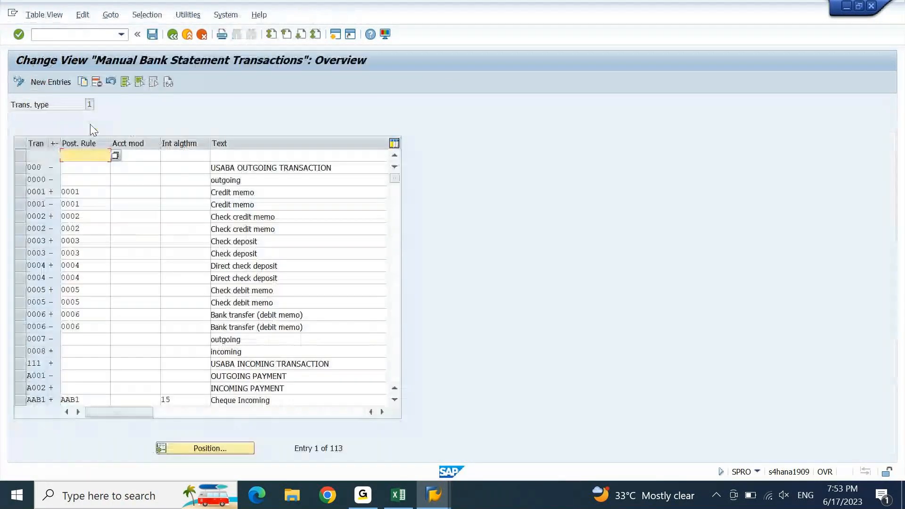
drag(59, 145, 160, 142)
click(70, 171)
click(58, 193)
click(57, 228)
click(68, 282)
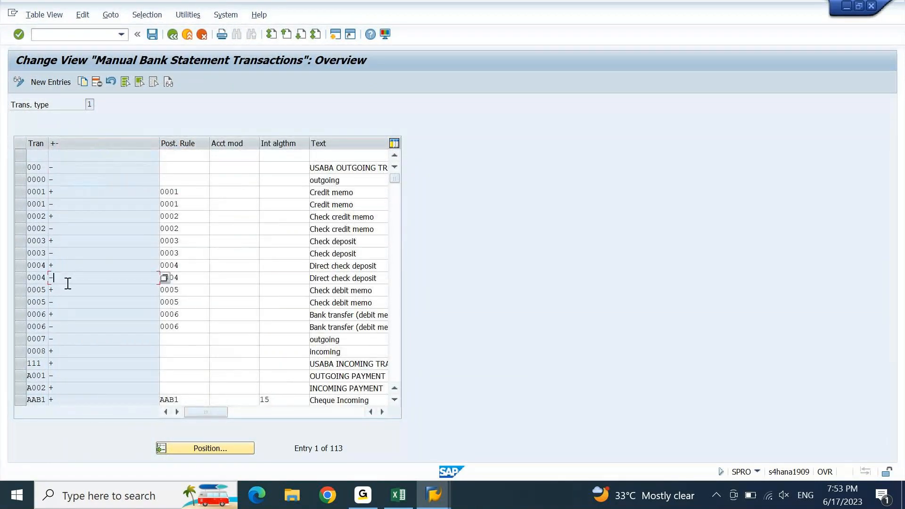
click(165, 278)
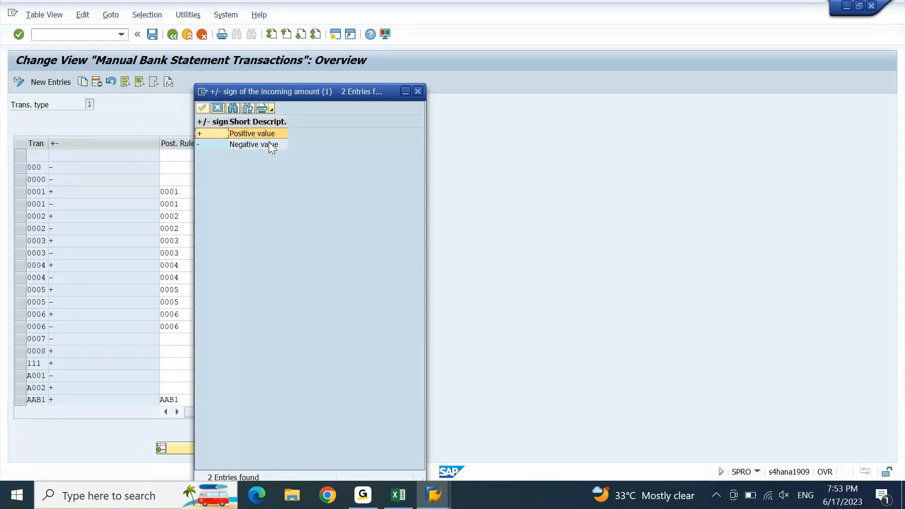
click(365, 502)
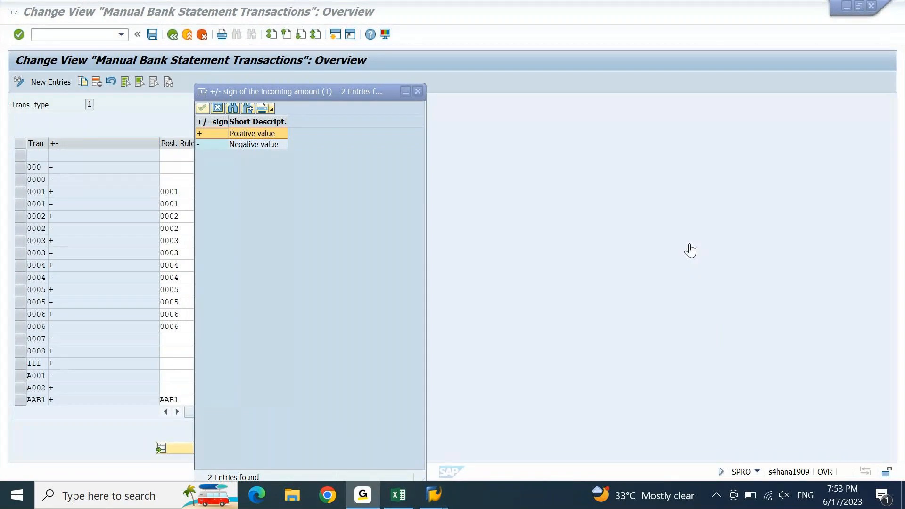
click(476, 243)
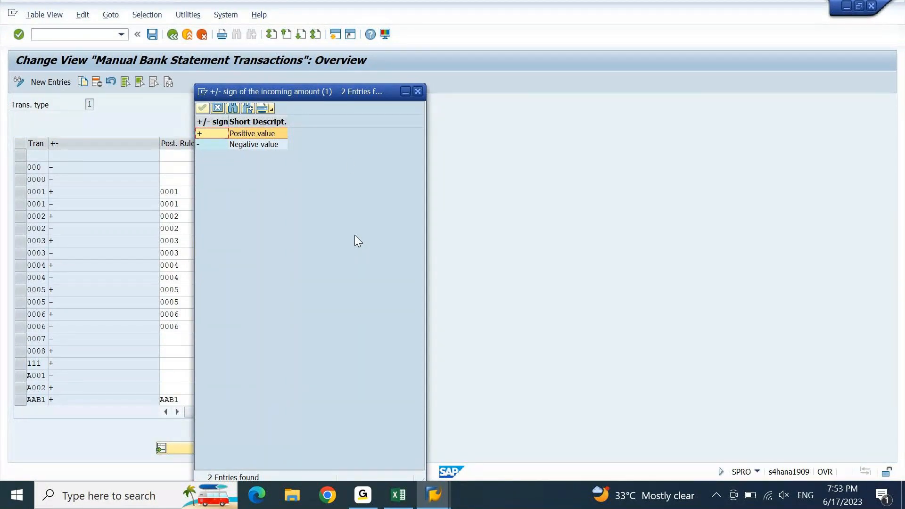
double_click(215, 144)
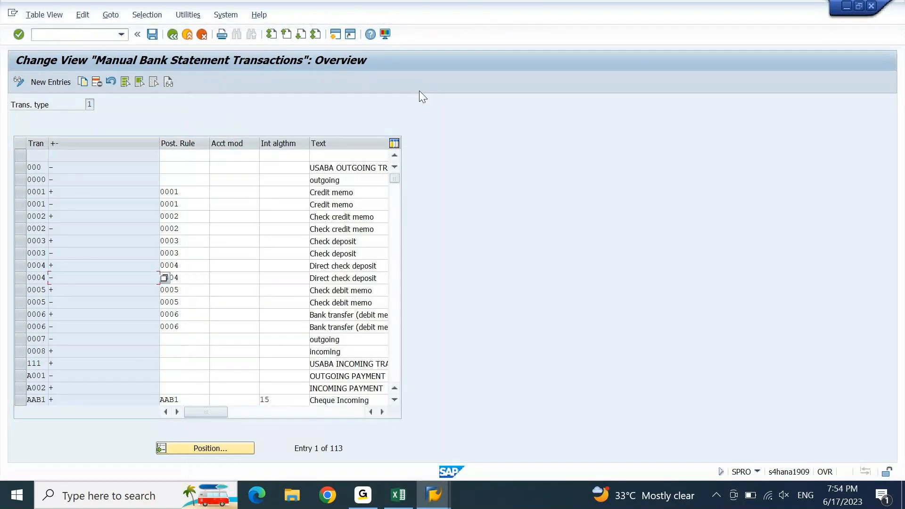
key(F3)
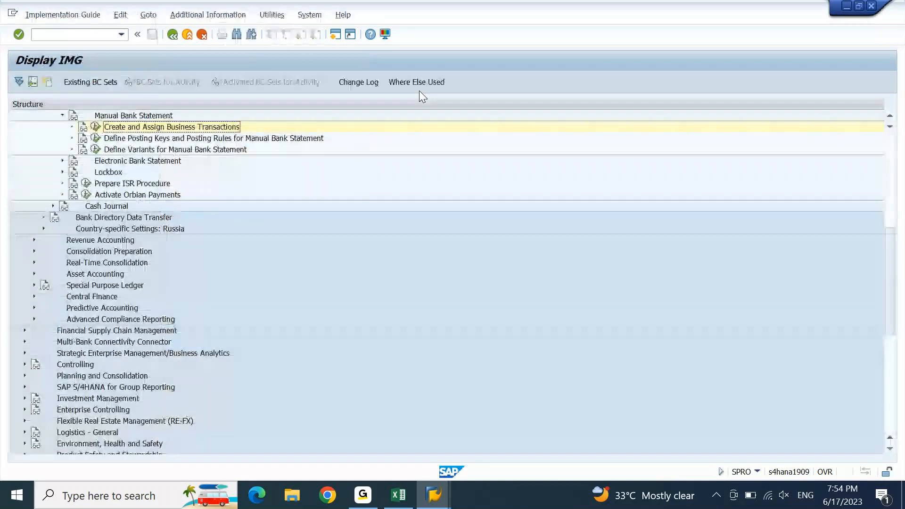
Step: Run Define Posting Keys and Posting Rules for chart of accounts DEGR and start a new posting rule
click(95, 138)
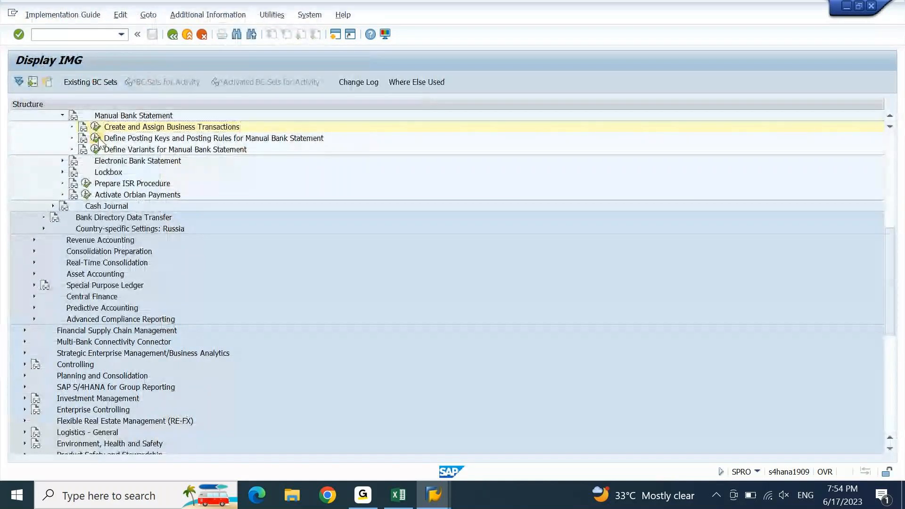
text(degr)
key(Return)
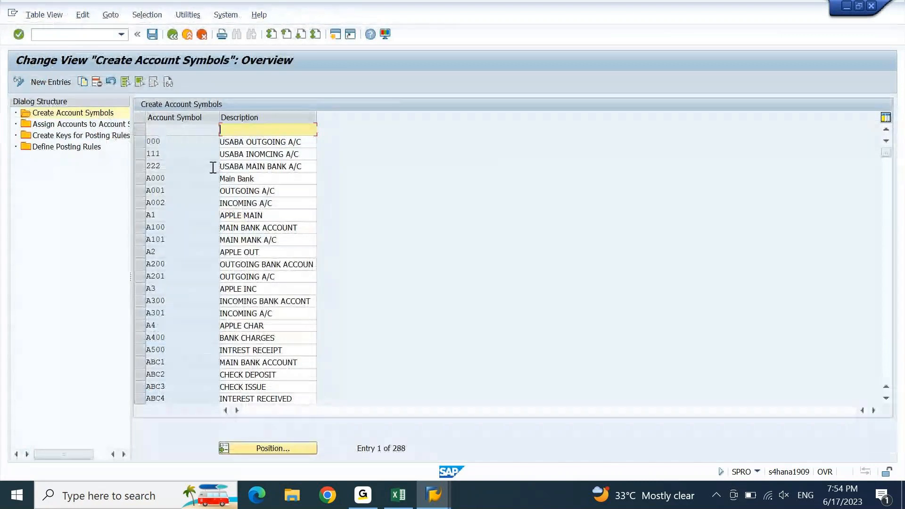
double_click(107, 125)
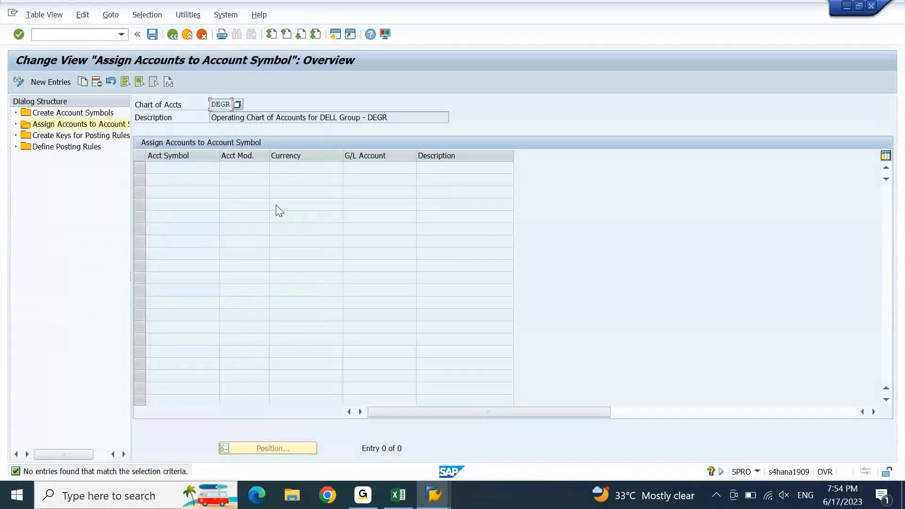
double_click(70, 137)
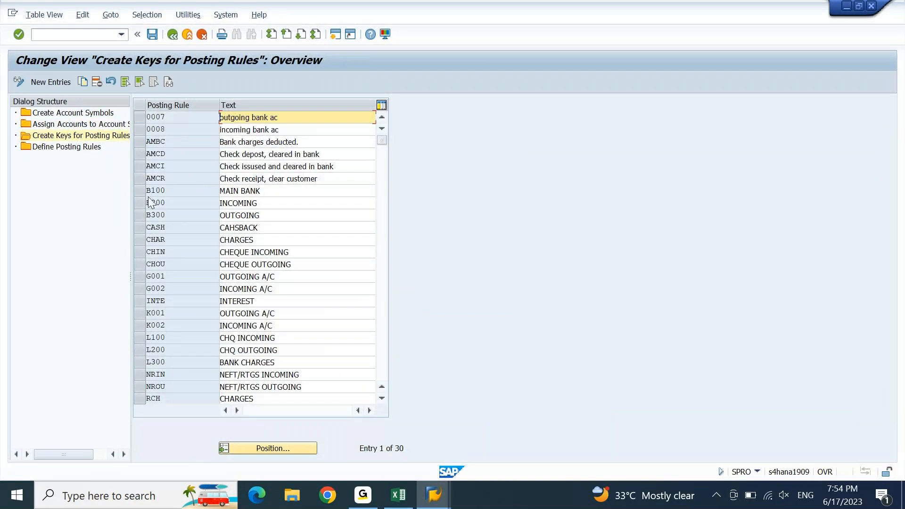
double_click(75, 148)
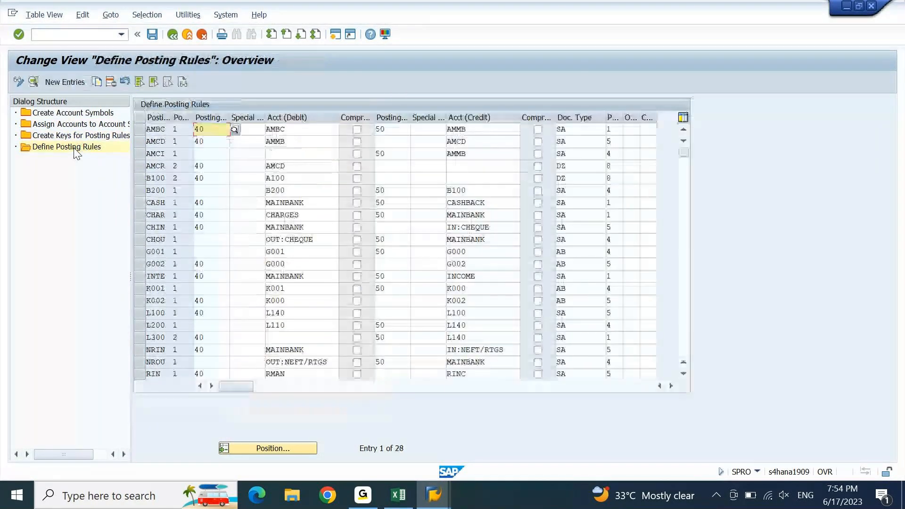
click(59, 83)
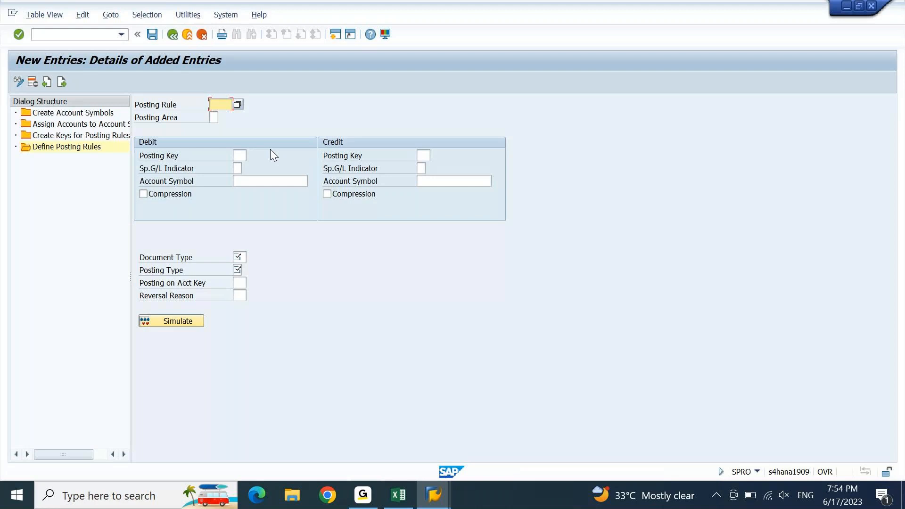
Step: Return to Excel and review the signs in D1076, D1074 and D1073, selecting C1073:D1073
click(401, 498)
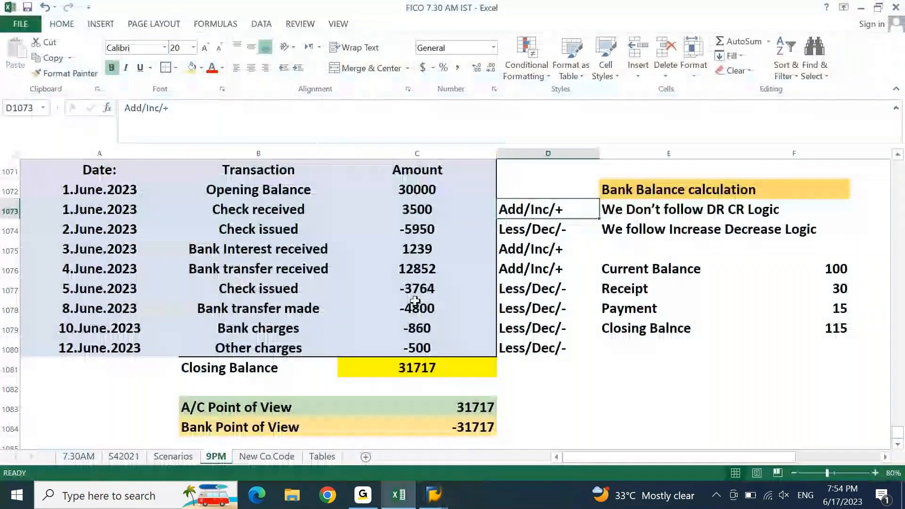
click(587, 266)
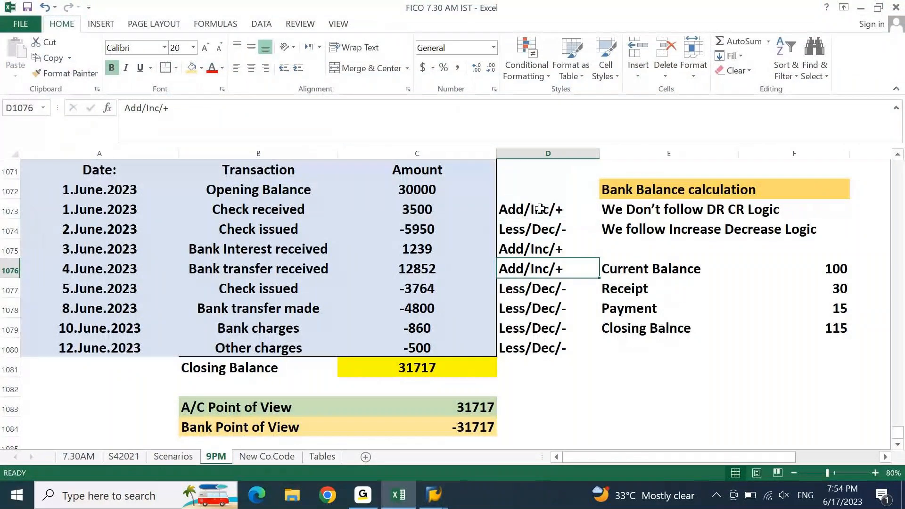
click(522, 222)
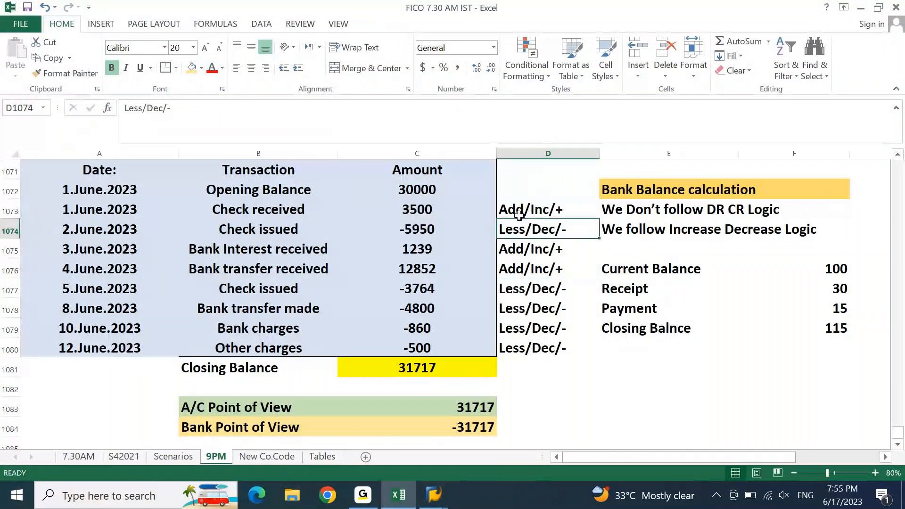
click(517, 208)
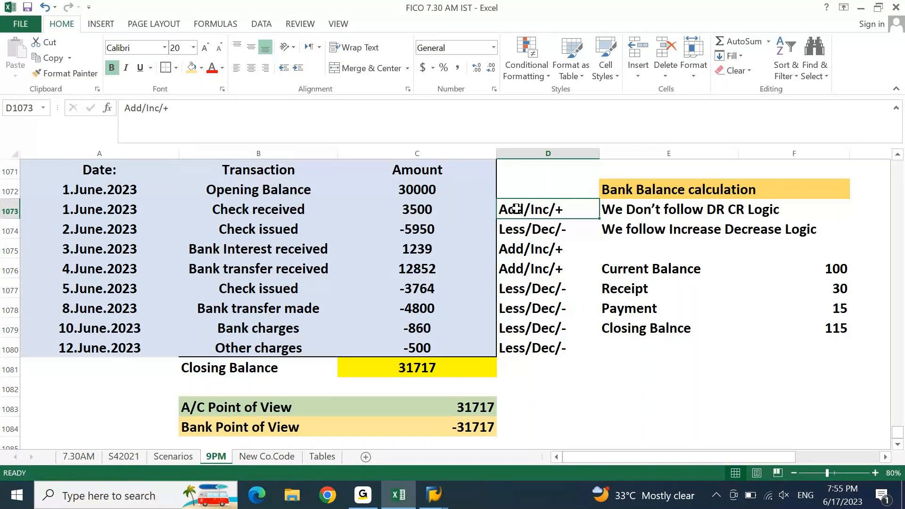
key(shift+Left)
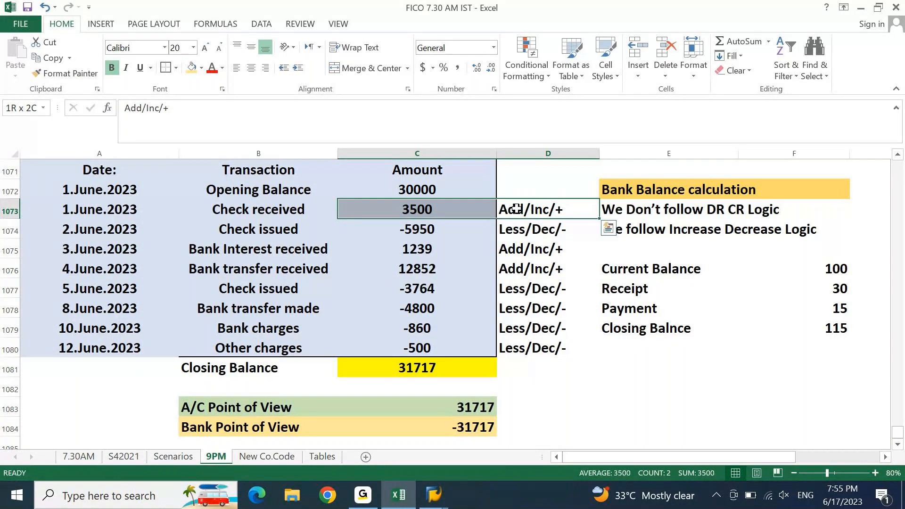
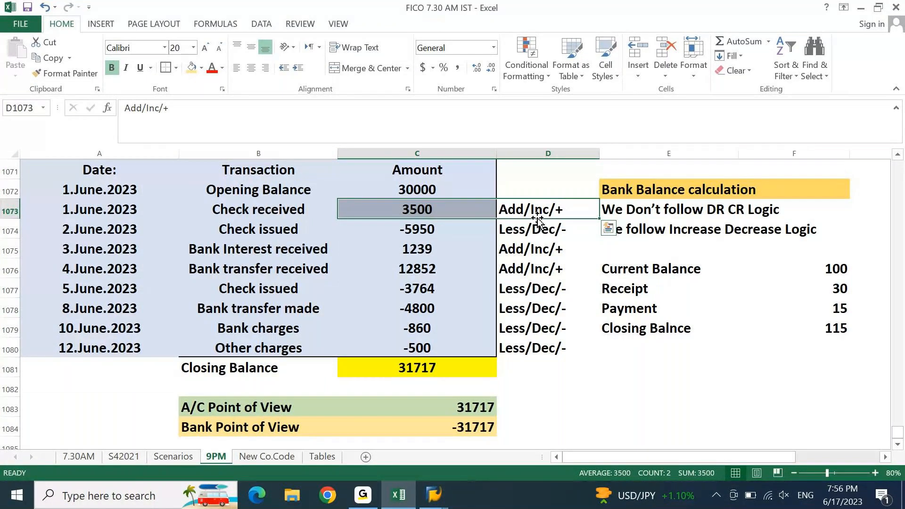
Step: Return to the 9PM sheet and page down to the empty rows below the bank table
key(ctrl+Page_Up)
key(ctrl+Page_Down)
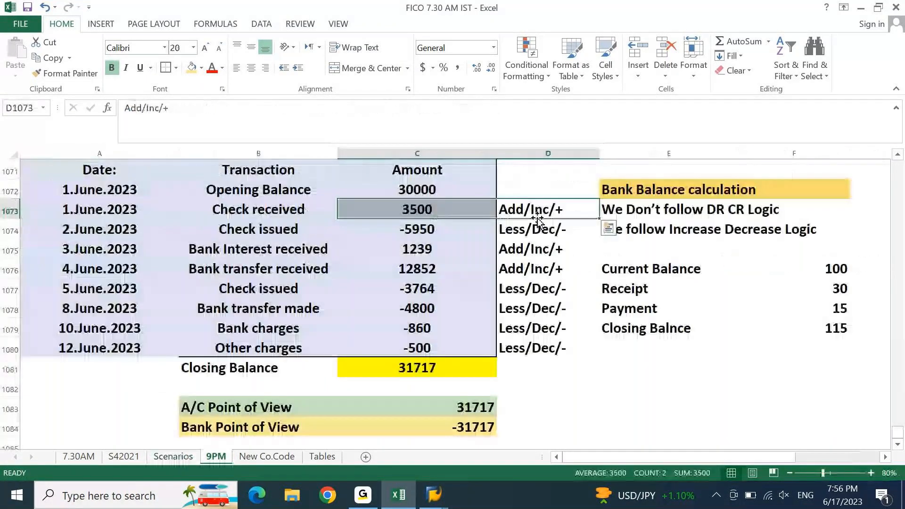
key(Page_Down)
Step: Enter 'Banking - CITI BANK' and 'Accounting - DEIN - BANL GL ACCOUNTS' in column A
key(ctrl+Home)
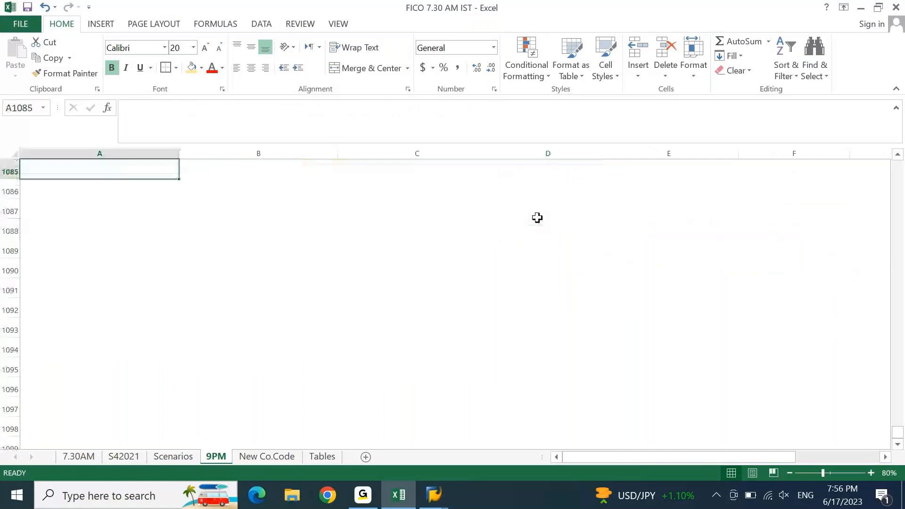
text(Banki)
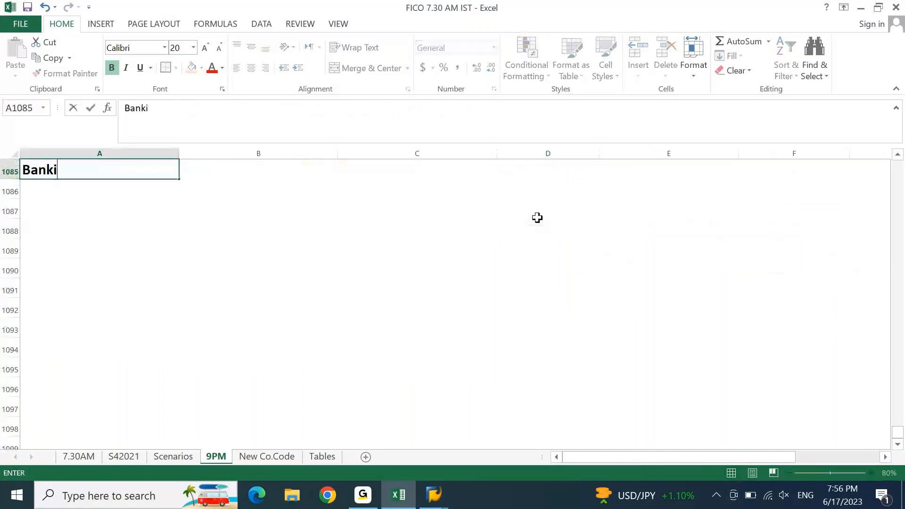
text(ng - Cl)
text(TI BANK)
key(Return)
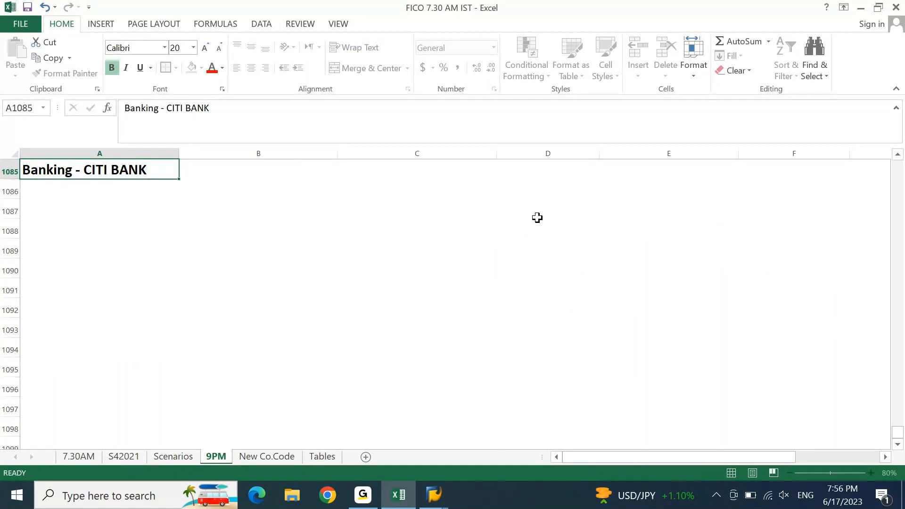
text(Accountin)
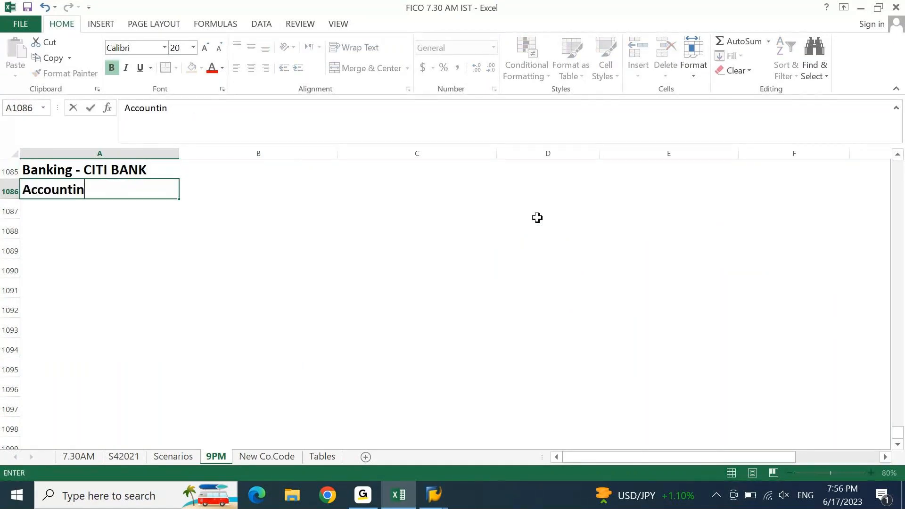
text(g - DEIN)
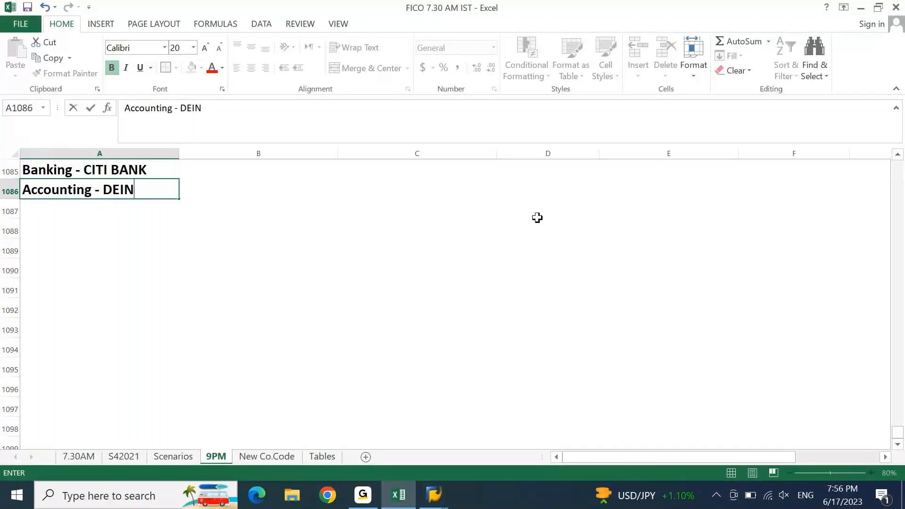
text( - BANL G)
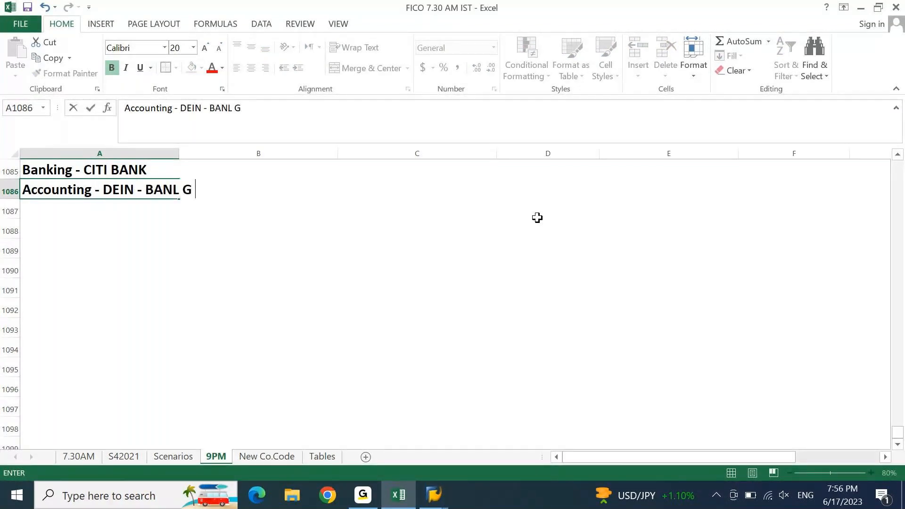
text(L ACCOUN)
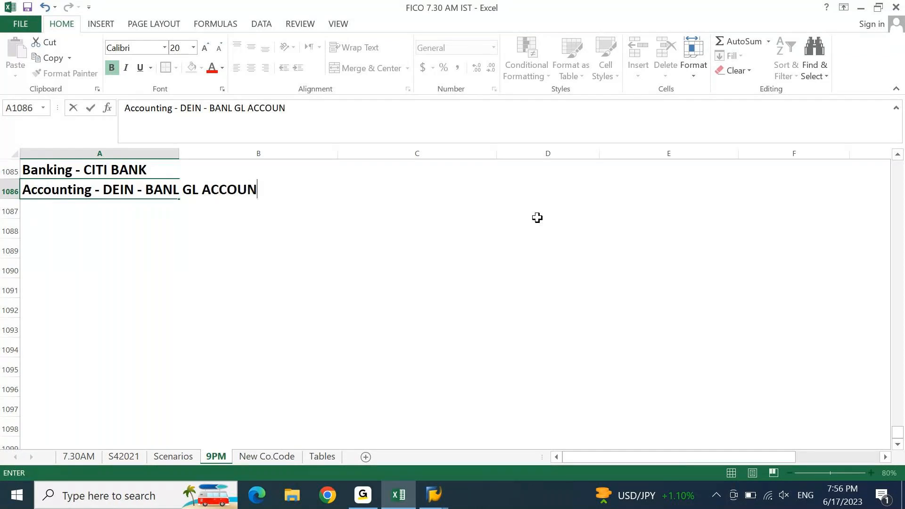
text(TS)
key(Return)
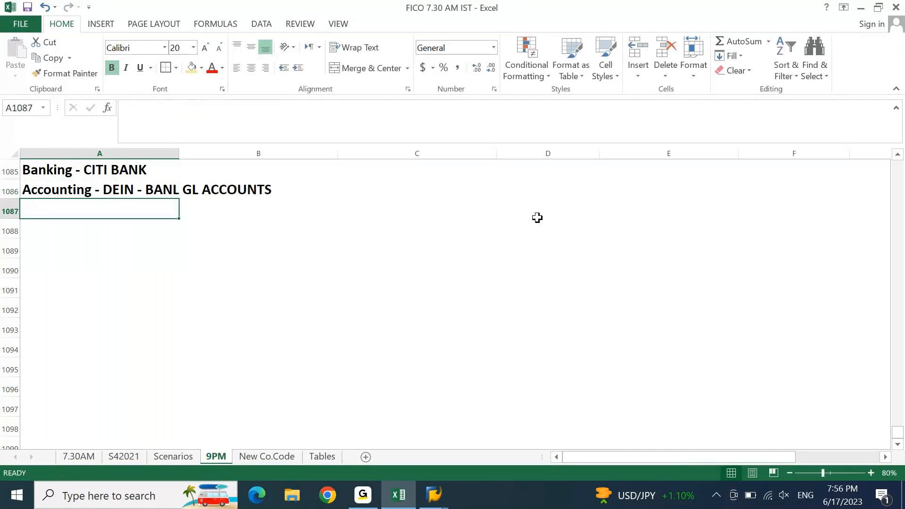
Step: Label the Banking line 'Bank Statement' and the Accounting line 'Bank GL' in column C
key(Up)
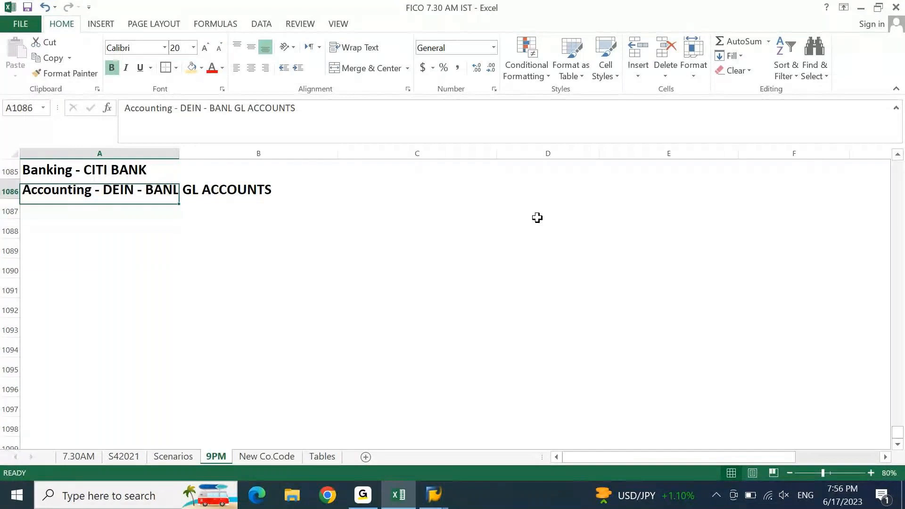
key(Right)
key(Right)
key(Up)
text(Bank Statement)
key(Return)
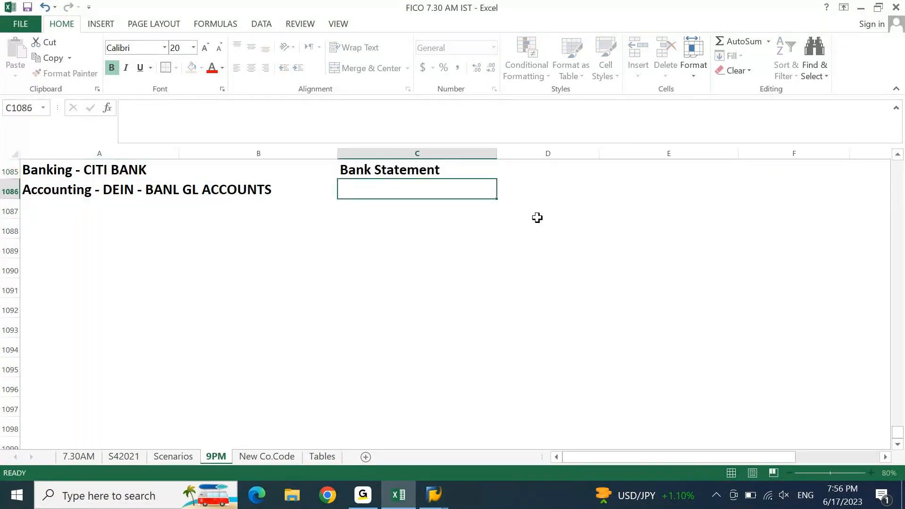
text(Bank )
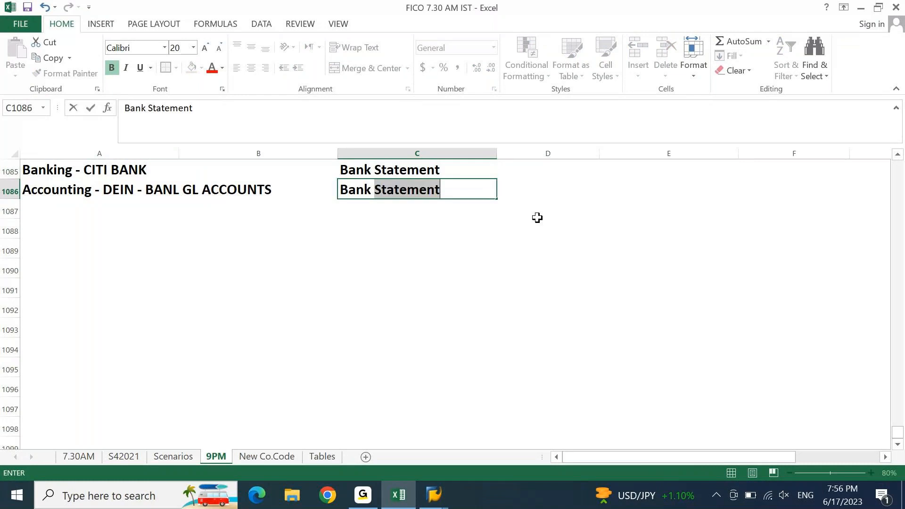
text(GL)
key(Return)
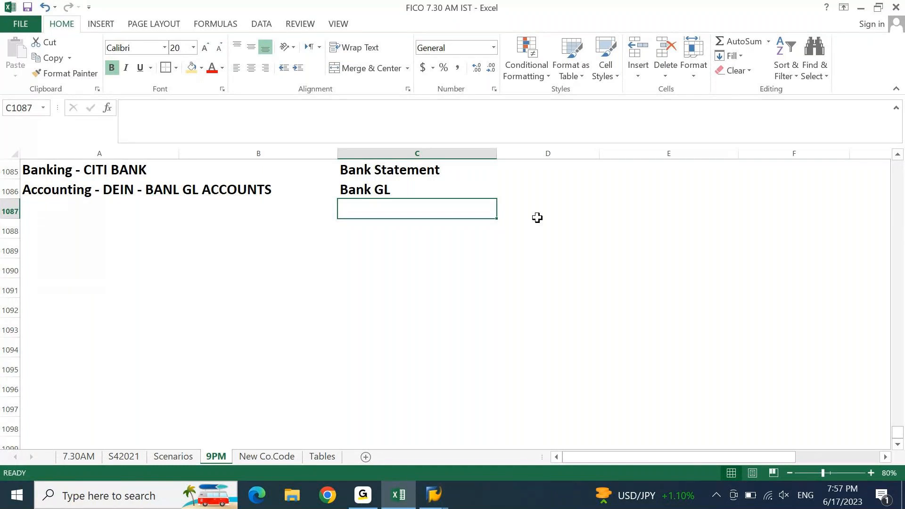
Step: Add an 'Accounting Entry' heading with 'Bank GL' beneath it
key(Down)
key(Home)
text(A)
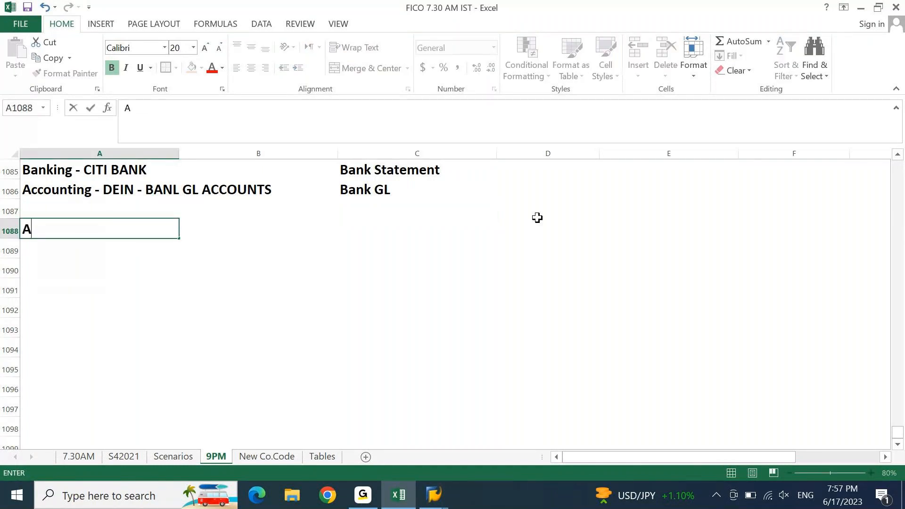
text(ccounting ENtry)
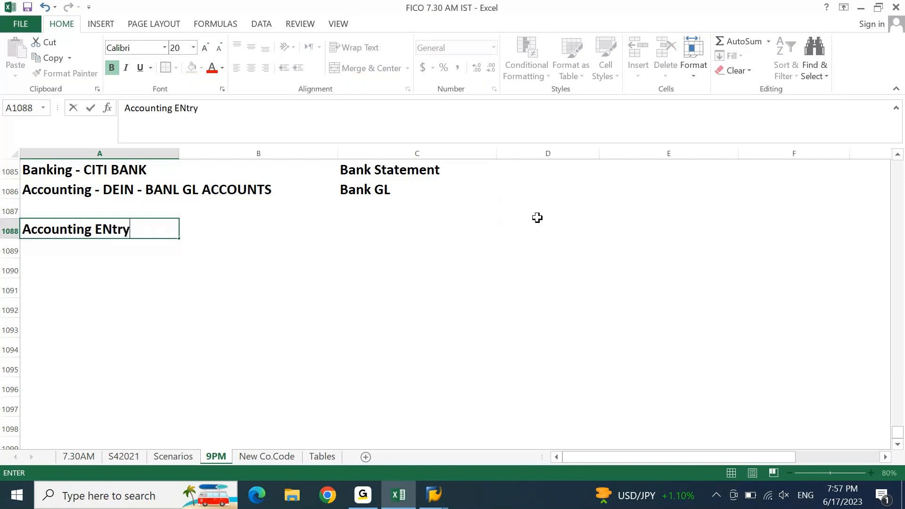
key(Return)
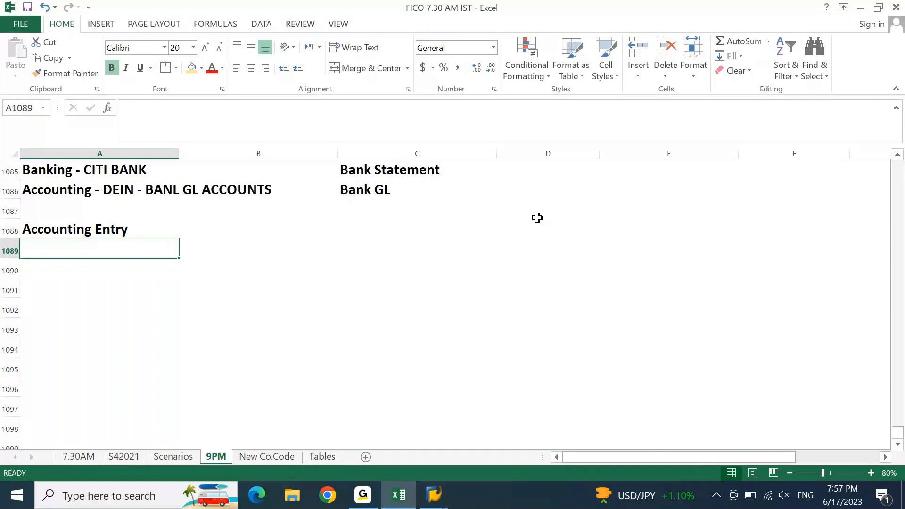
text(Bank GL)
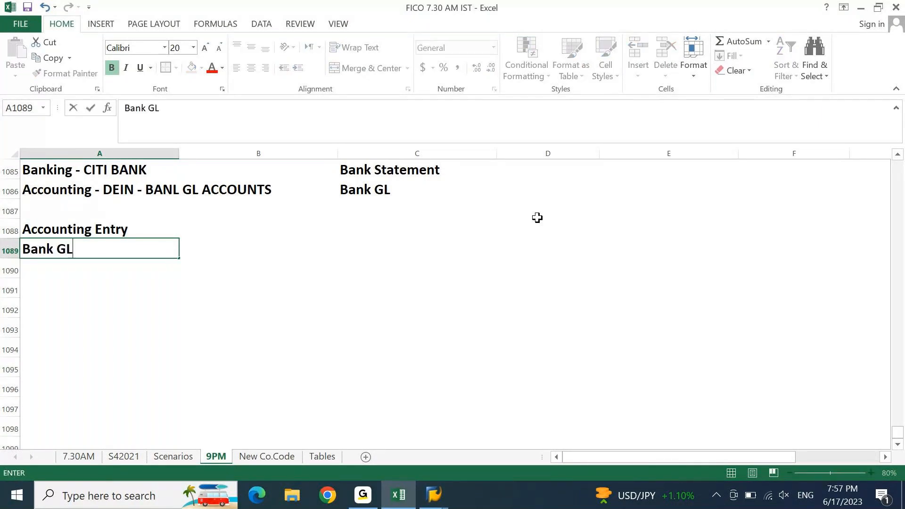
key(Return)
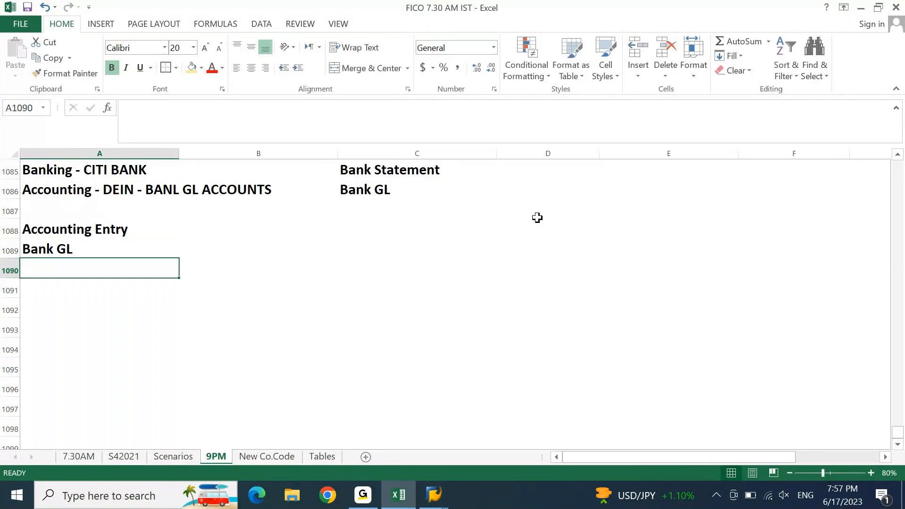
Step: Fill A1085:C1090, the Banking and Accounting label block, with light gold
drag(118, 189, 373, 226)
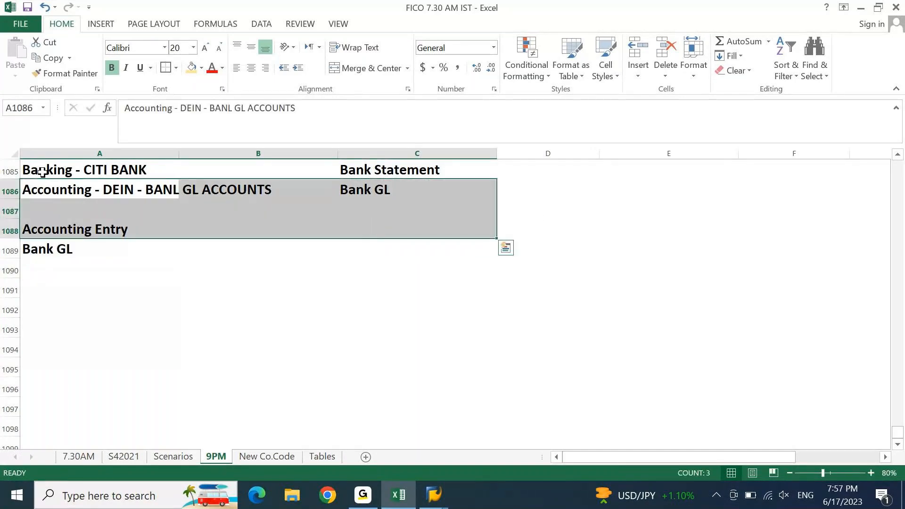
drag(43, 173, 351, 201)
drag(352, 201, 471, 270)
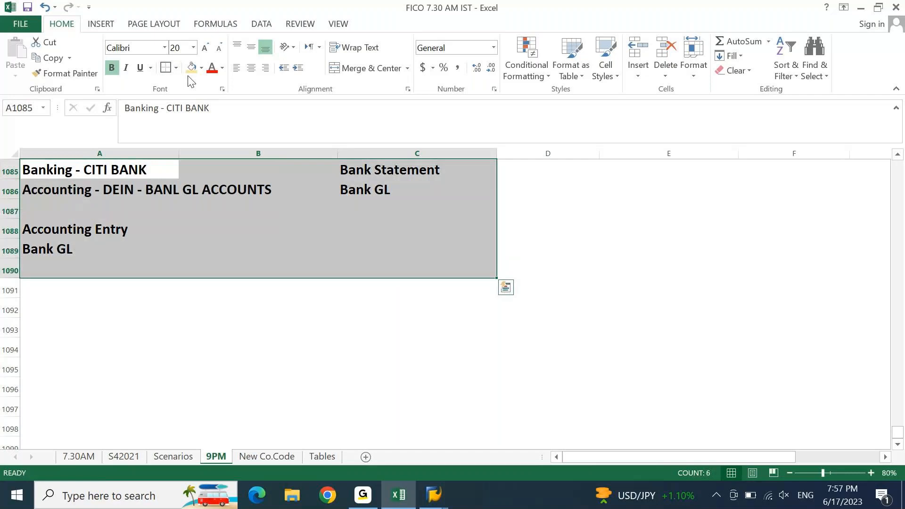
click(202, 69)
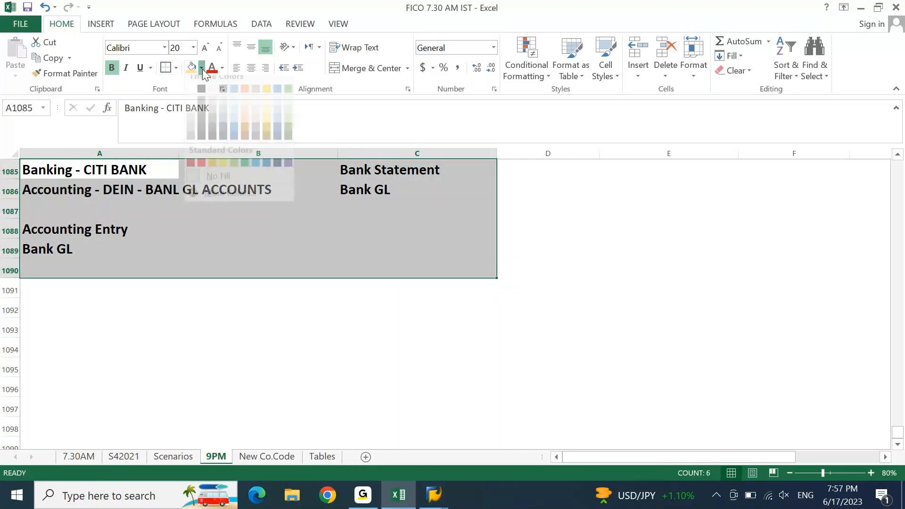
click(267, 117)
click(461, 322)
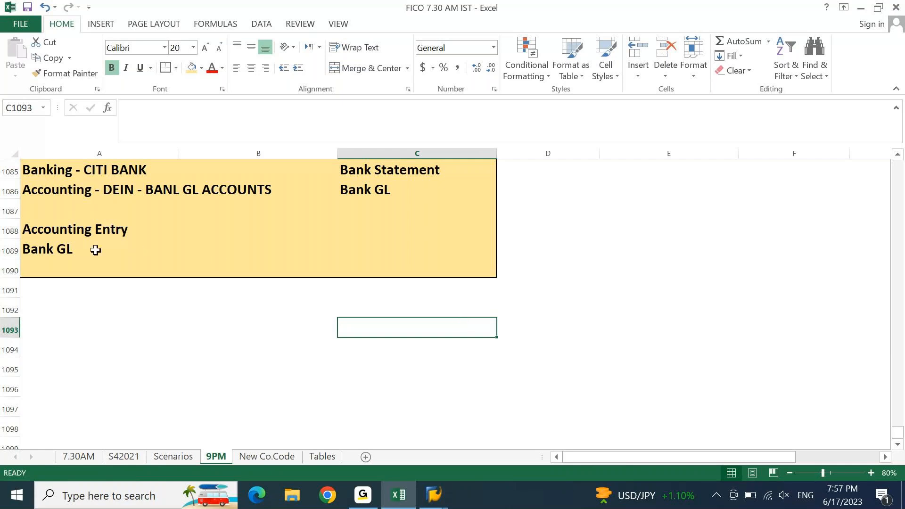
Step: Type 'Accounting point of view.' beside Bank GL under Accounting Entry
click(67, 248)
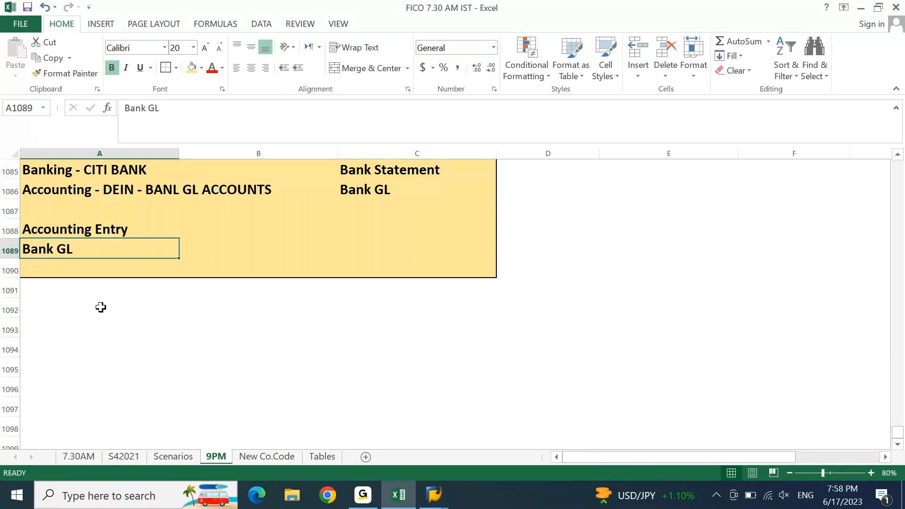
key(Tab)
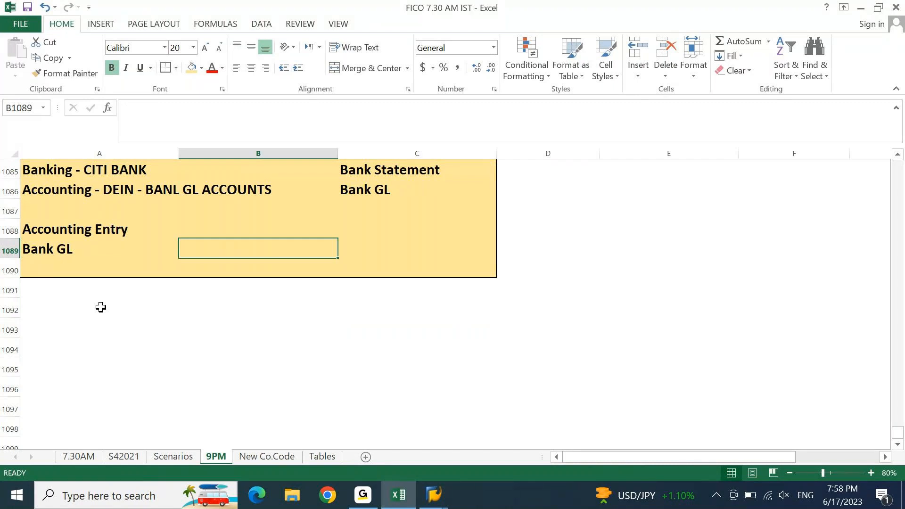
text(Accounting point of view.)
key(Return)
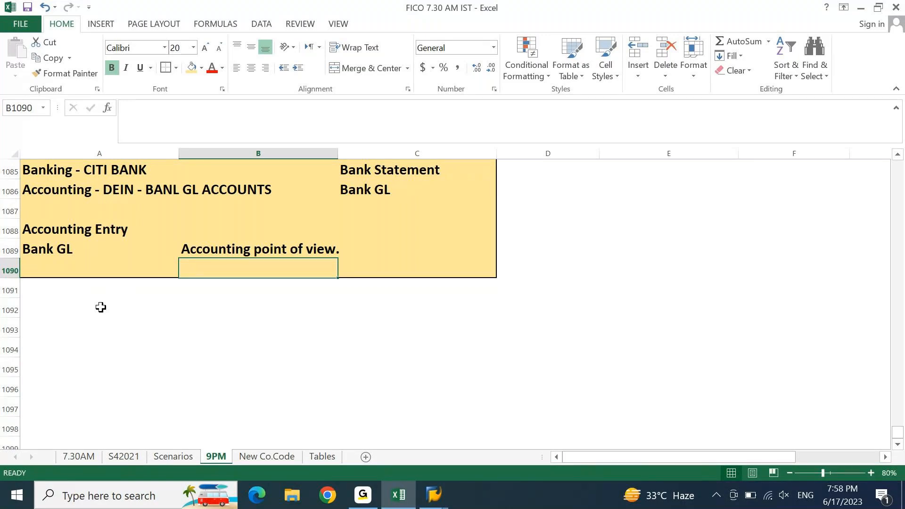
key(Page_Up)
key(Page_Up)
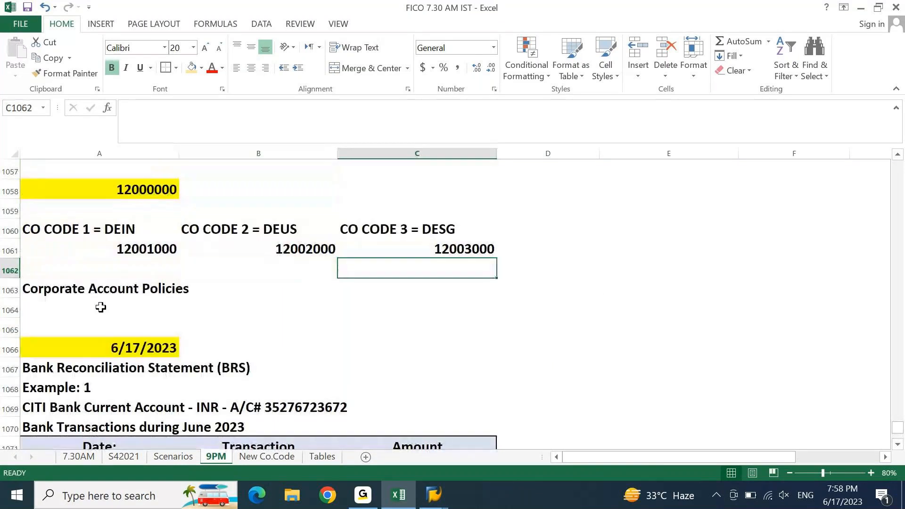
Step: Review the A/C and Banking debit/credit figures, then switch to SAP's New Entries screen
key(alt+Page_Down)
key(Page_Down)
key(Right)
key(Left)
key(Left)
key(Left)
key(Down)
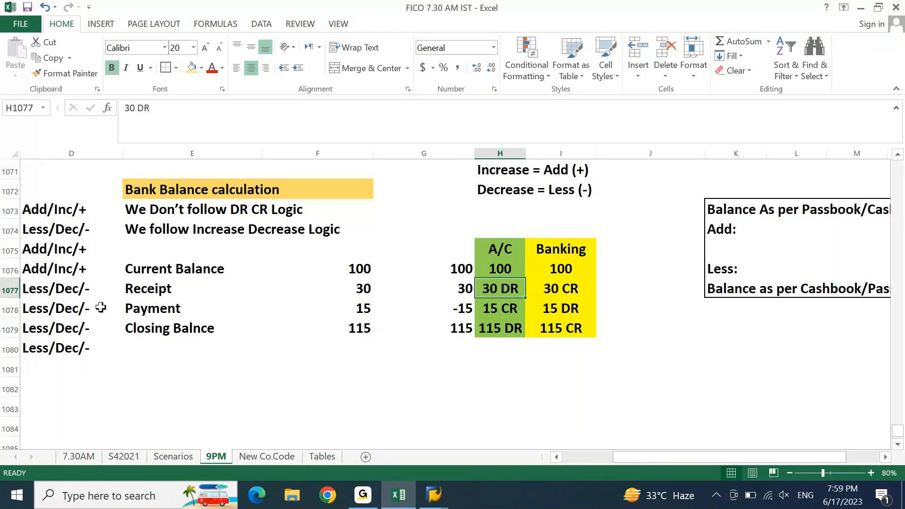
key(Home)
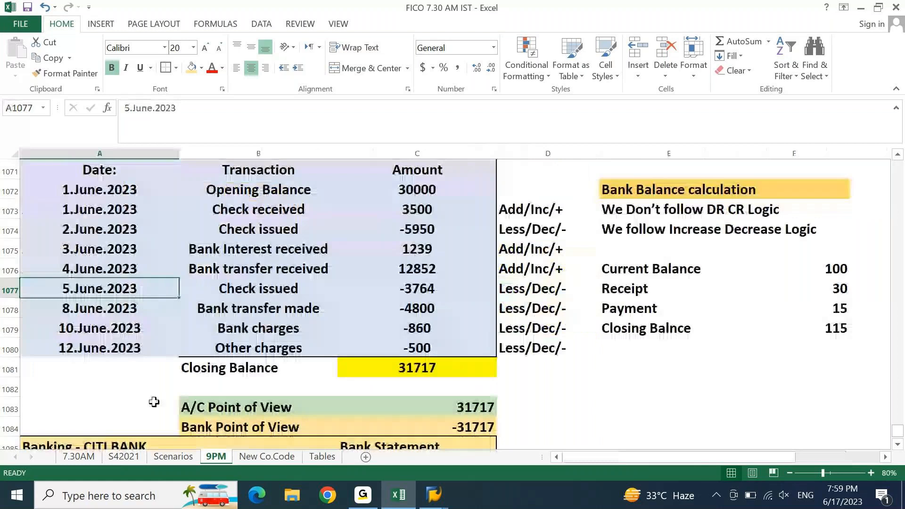
mouse_move(434, 495)
click(539, 426)
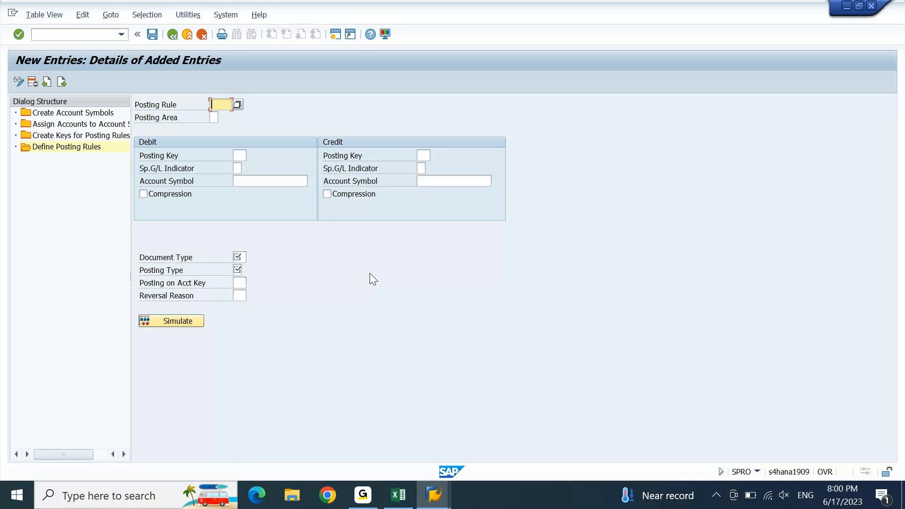
Step: Switch from SAP back to the Excel workbook with Alt+Tab
key(alt+Tab)
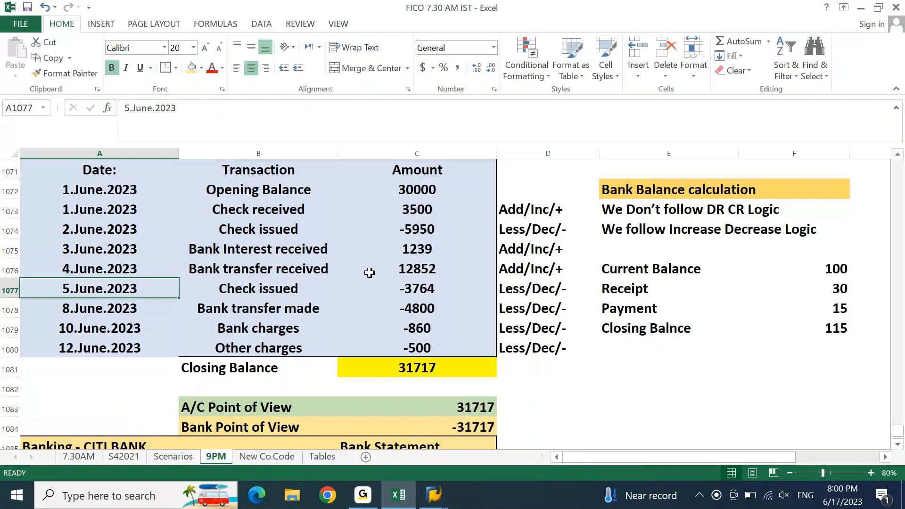
Step: Walk through the opening balance of 30000 and the transactions from Check received to Bank charges, with their dates
scroll(105, 169, up, 5)
click(104, 169)
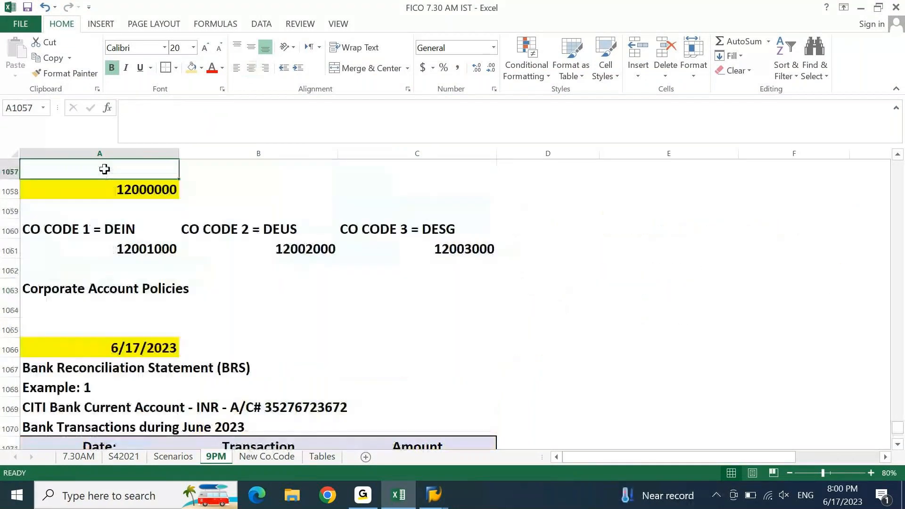
key(Page_Down)
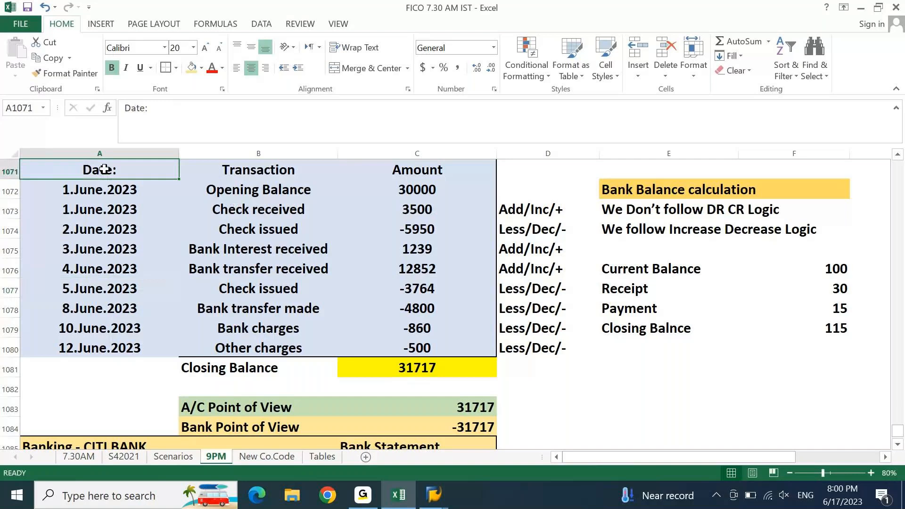
key(Right)
click(271, 191)
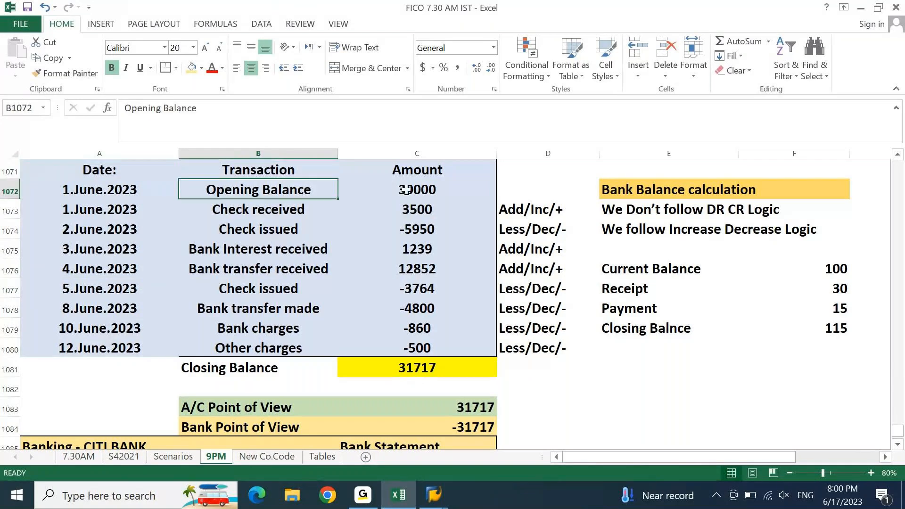
click(406, 190)
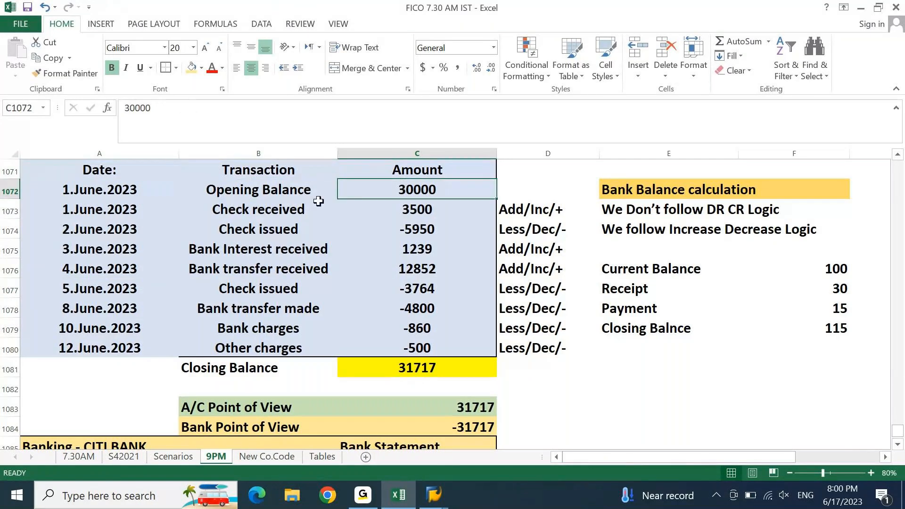
drag(299, 204, 279, 327)
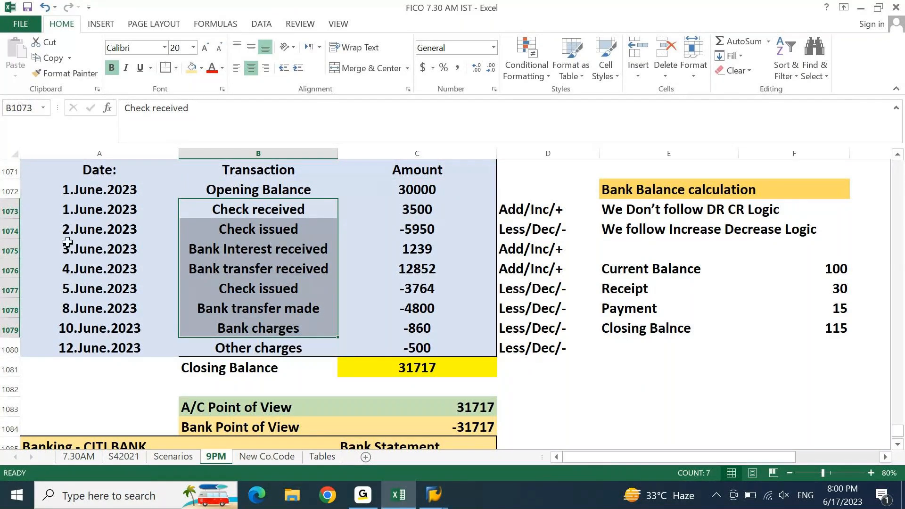
drag(74, 190, 98, 334)
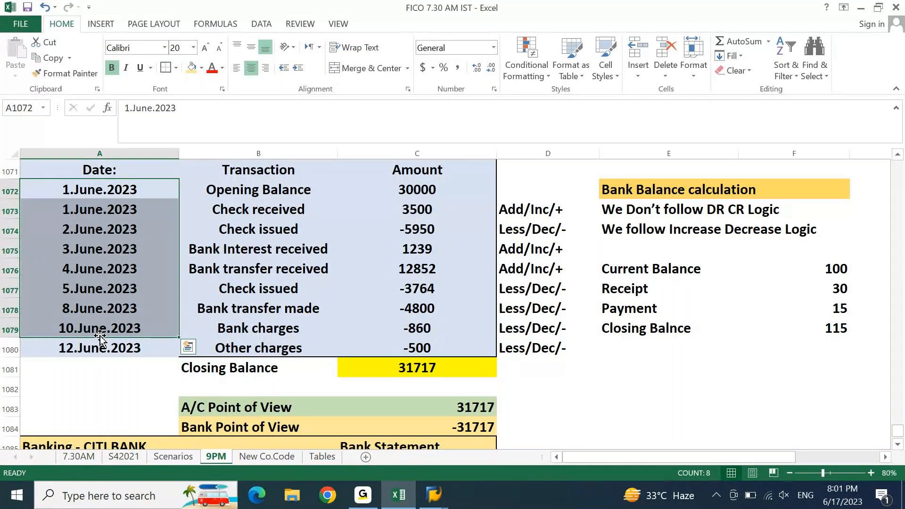
Step: Point out the A/C Point of View line and a Less/Dec/- note, then scroll to the gold Banking box
click(190, 409)
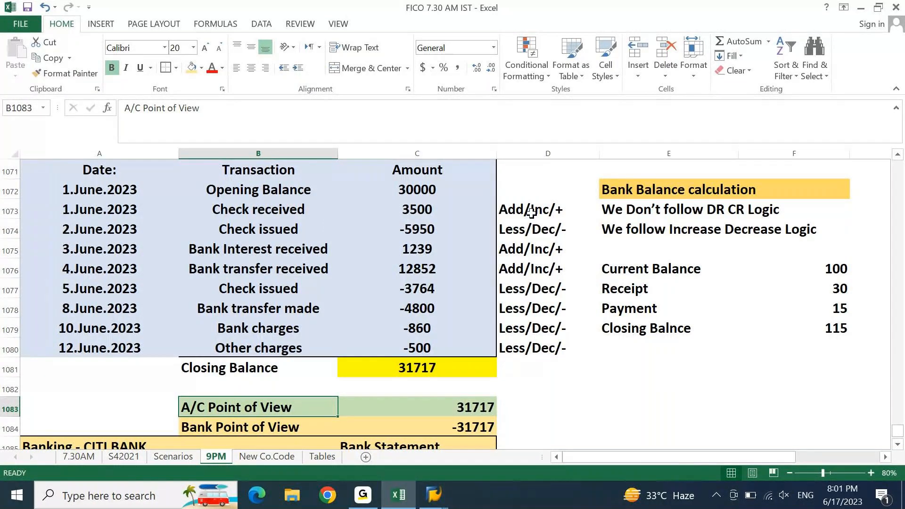
click(546, 223)
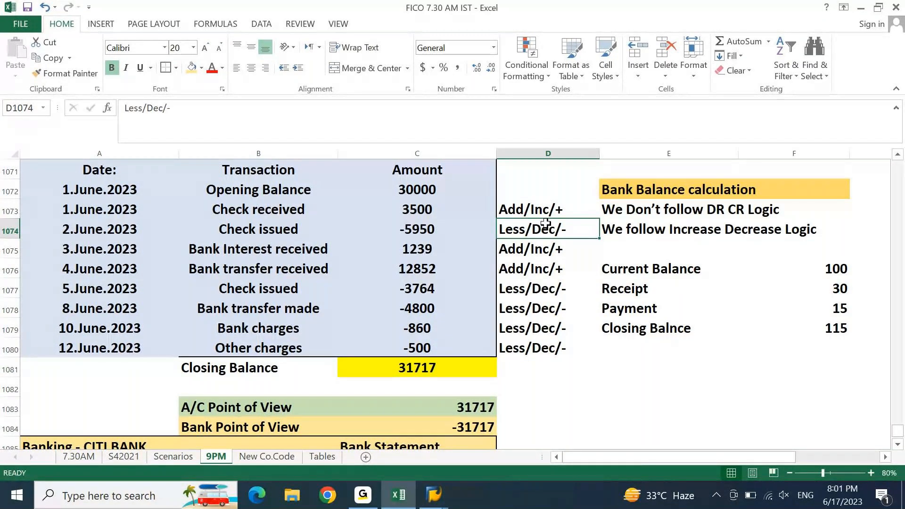
key(Page_Down)
Step: Add a 'Bank Transactions' heading in A1094 with yellow fill
key(Down)
key(Down)
key(Down)
key(Down)
key(Down)
key(Down)
key(Down)
key(Down)
key(Down)
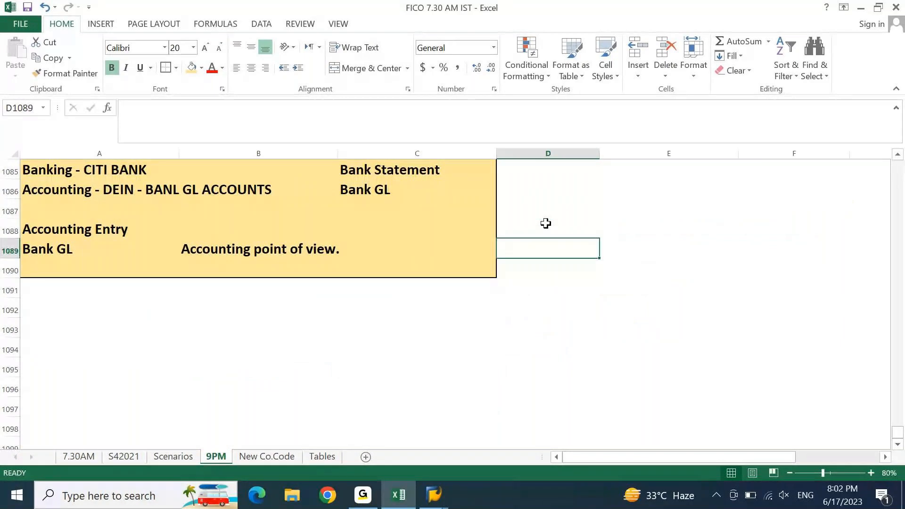
key(Down)
key(Down)
key(Down)
key(Down)
key(Down)
key(Down)
key(Down)
key(Down)
key(Down)
key(Down)
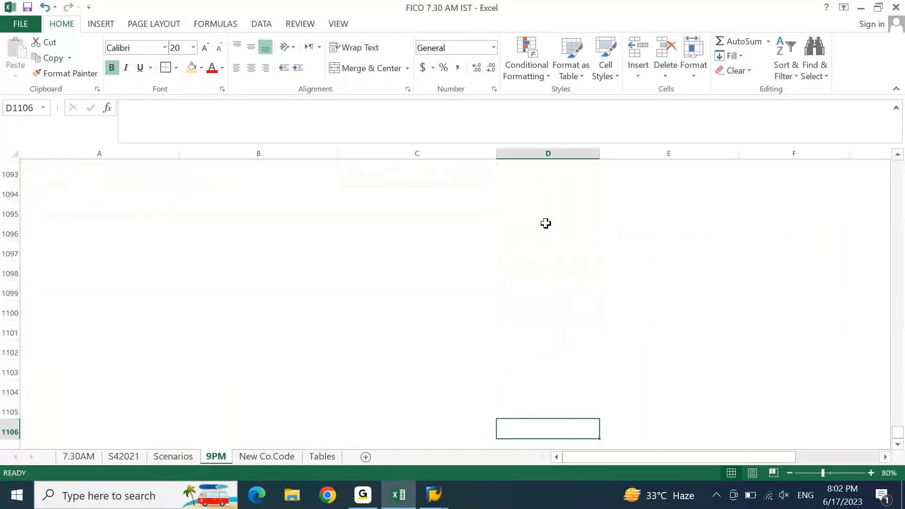
key(Up)
key(Home)
key(Up)
key(Up)
key(Up)
key(Up)
key(Up)
key(Up)
key(Up)
key(Up)
key(Up)
key(Up)
key(Up)
key(Up)
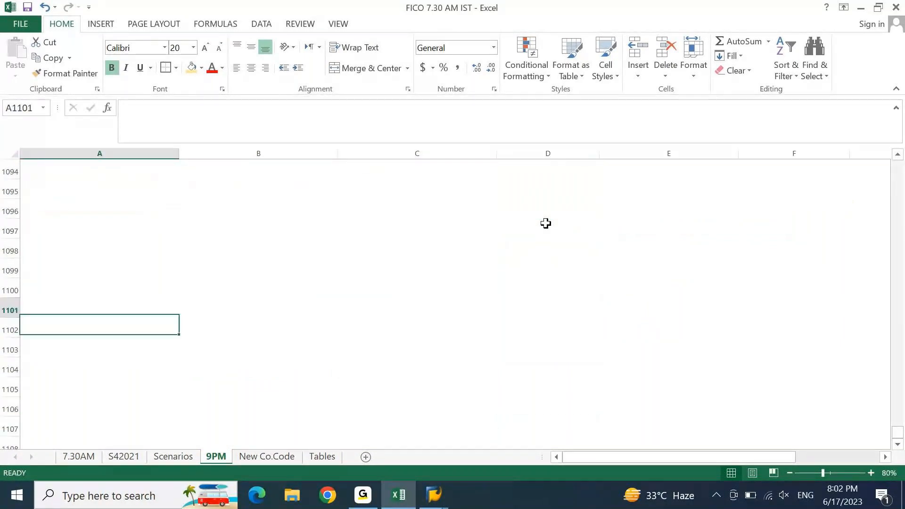
text(Ba)
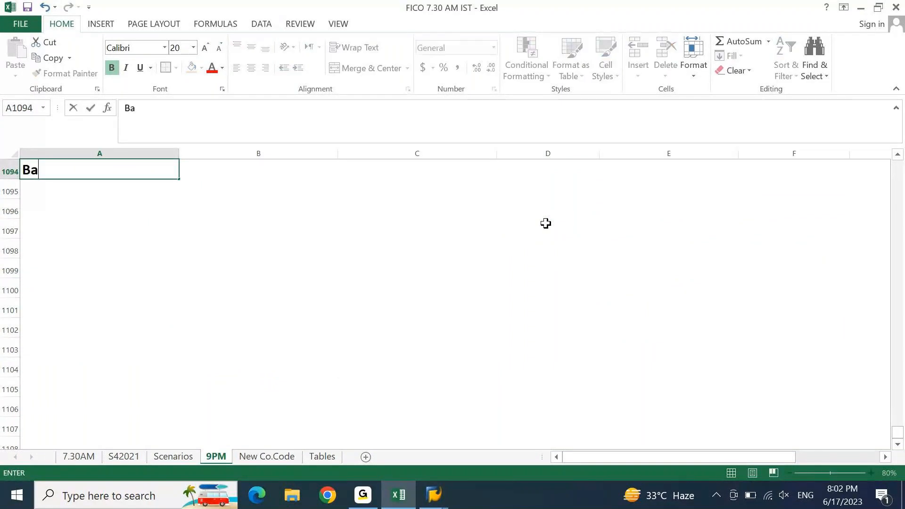
text(nk Transa)
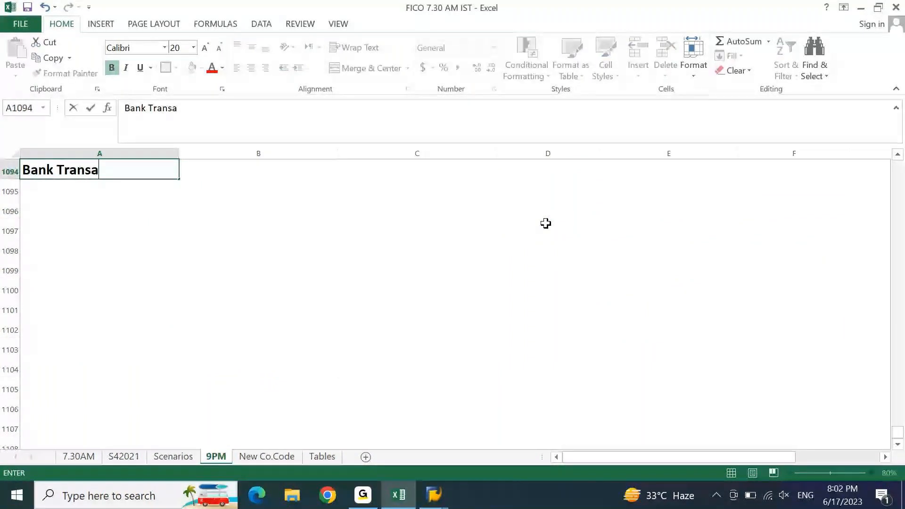
text(ctions)
key(ctrl+Return)
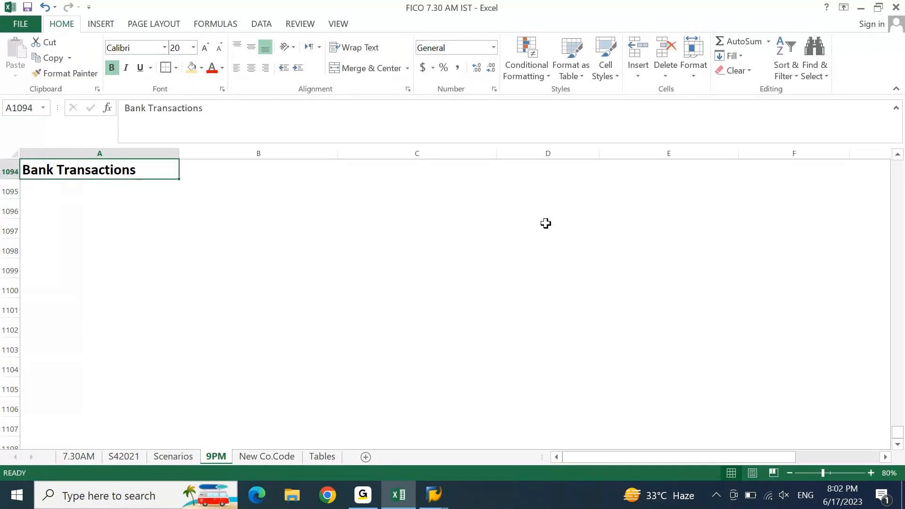
click(192, 68)
key(Return)
Step: Add '1. Check Incoming' described as 'Checks received from Customers / Others'
text(1.)
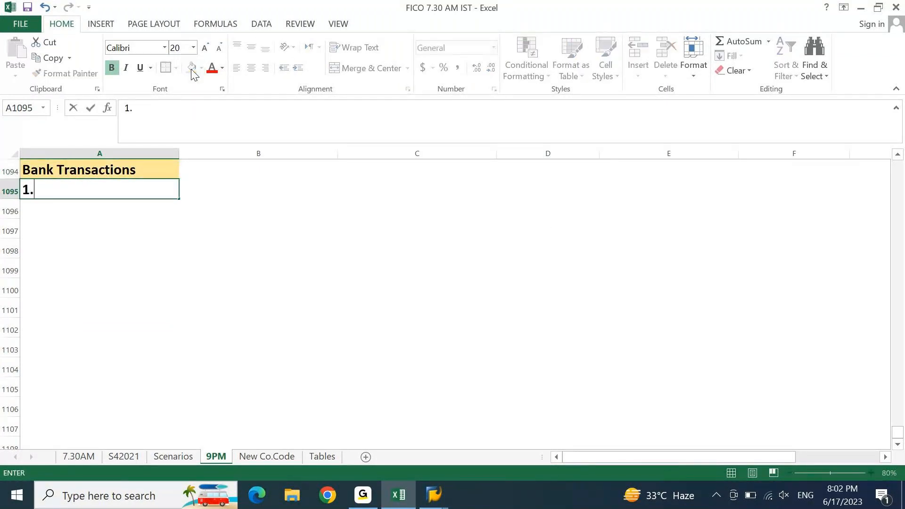
text( Check Incoming)
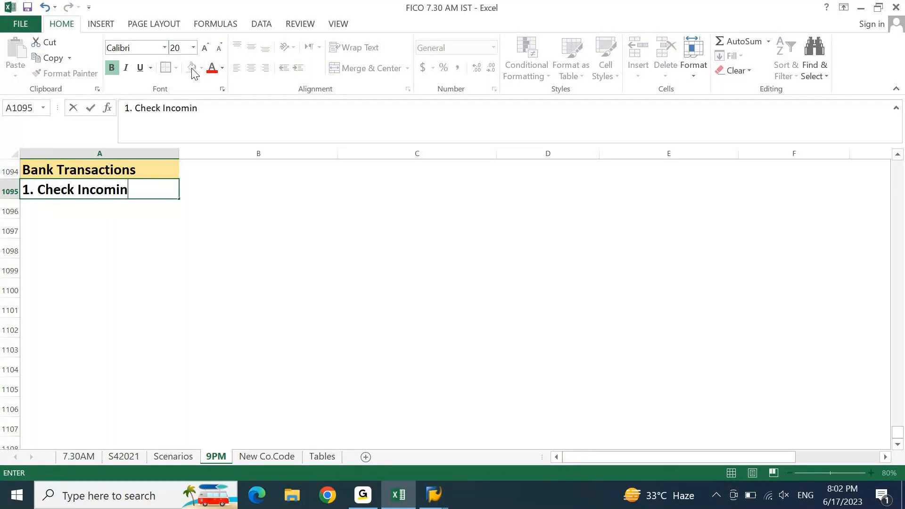
key(Return)
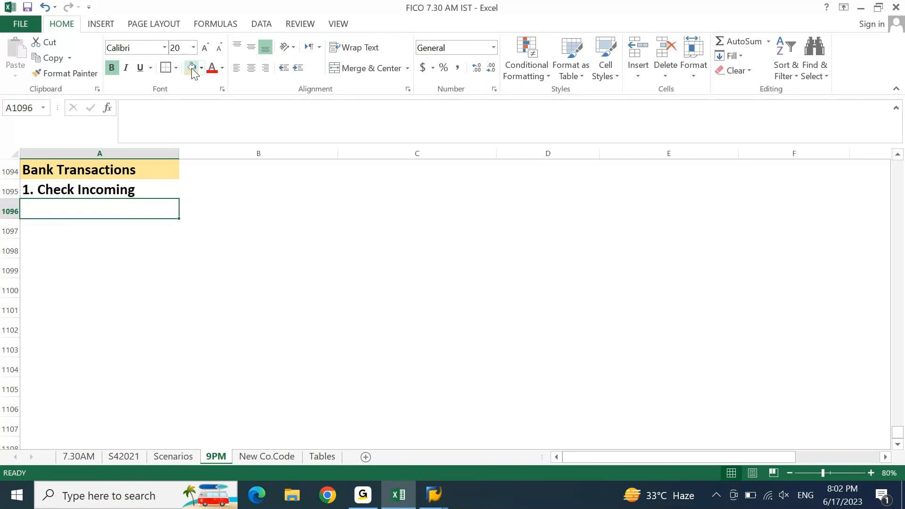
key(Up)
key(Right)
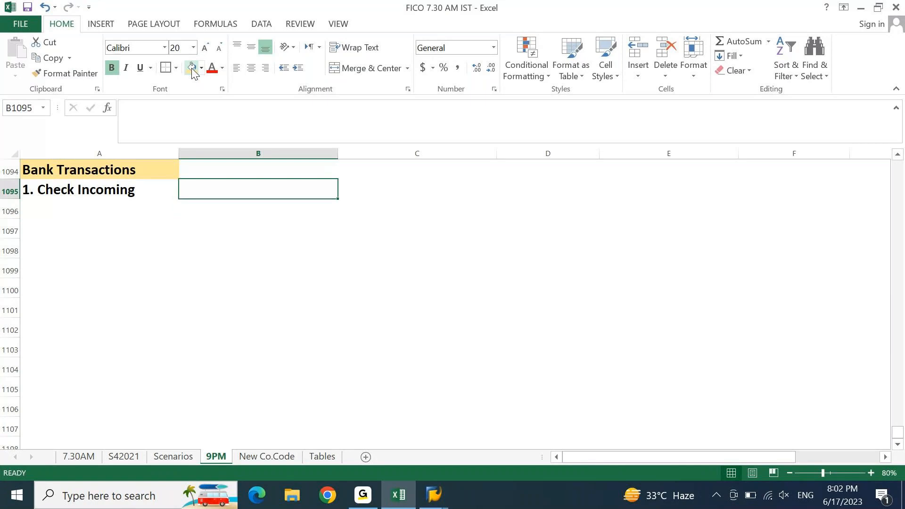
text(CHecks received from Custom)
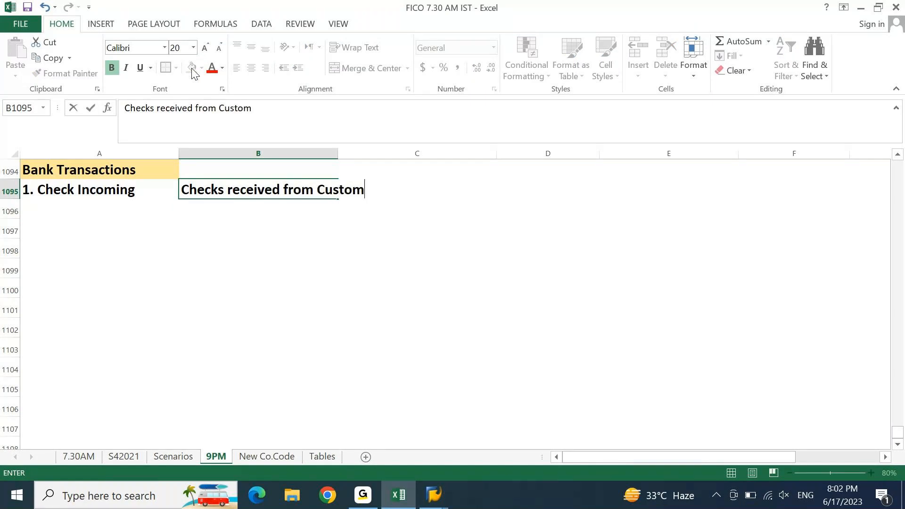
text(ers)
key(Return)
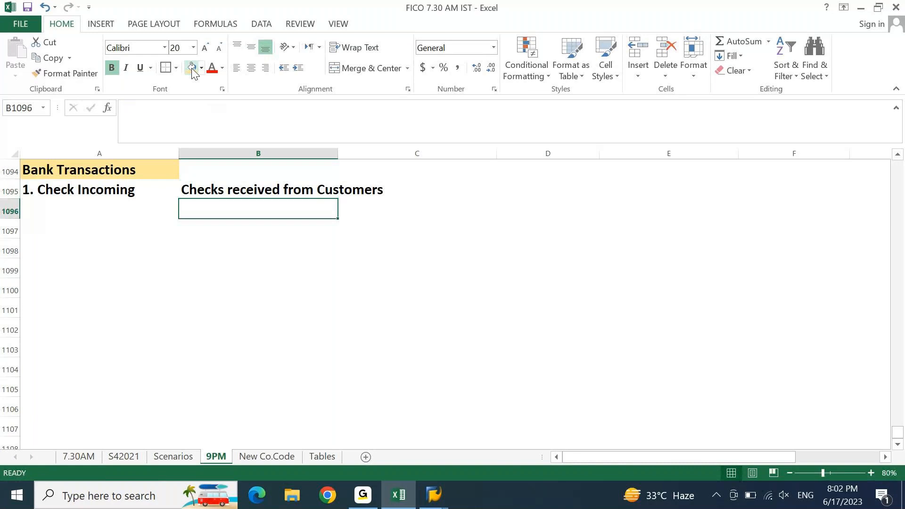
key(Up)
key(F2)
text(/ Others)
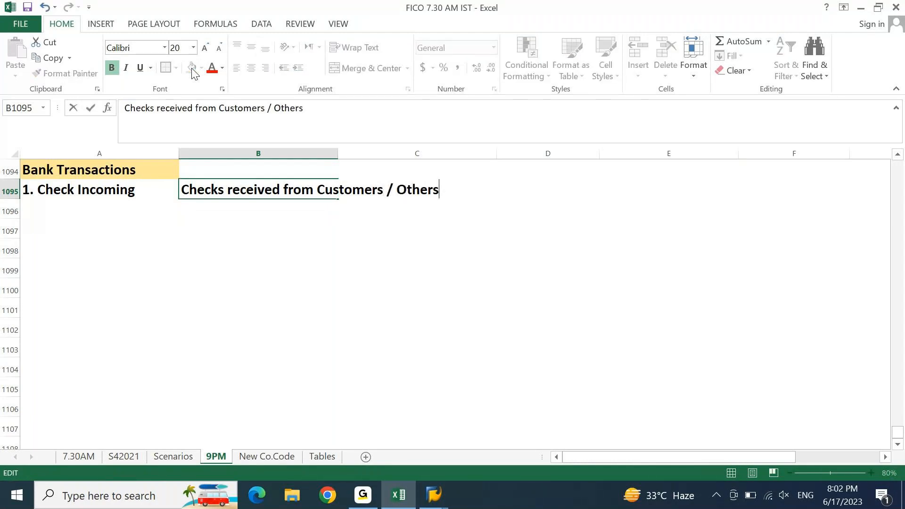
key(Return)
Step: Add '2. Check Outgoing' described as 'Checks issued to Vendors / Others'
key(Left)
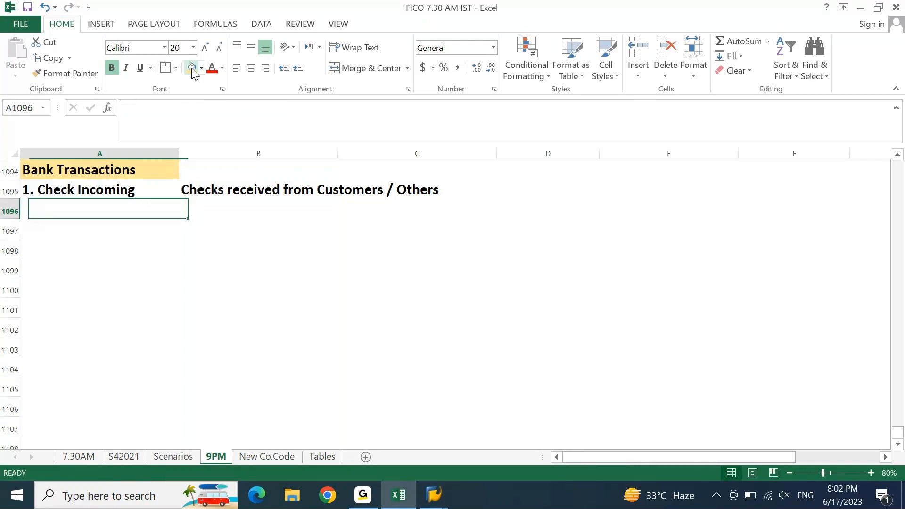
text(2. Check )
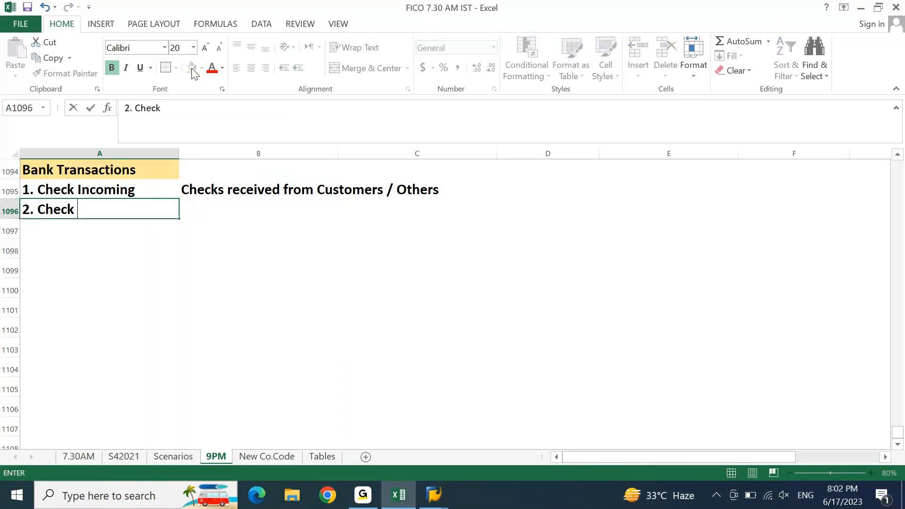
text(Outgoing)
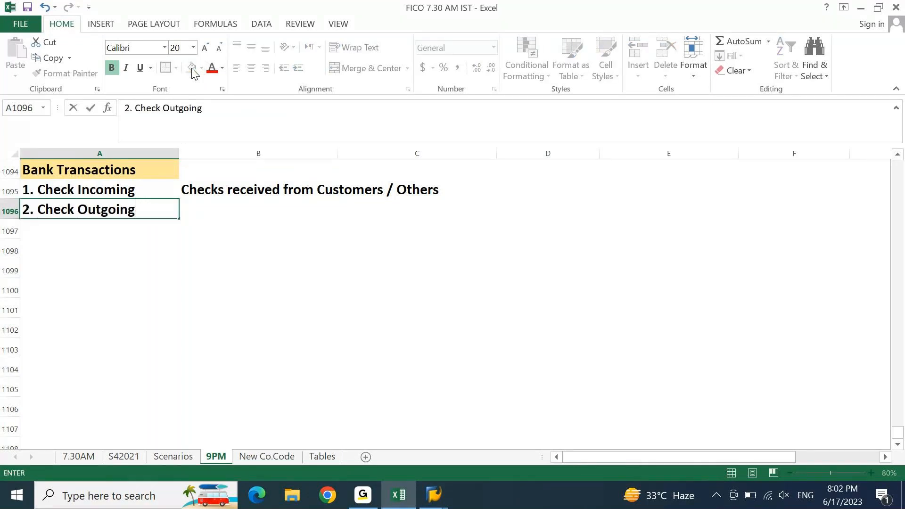
key(Tab)
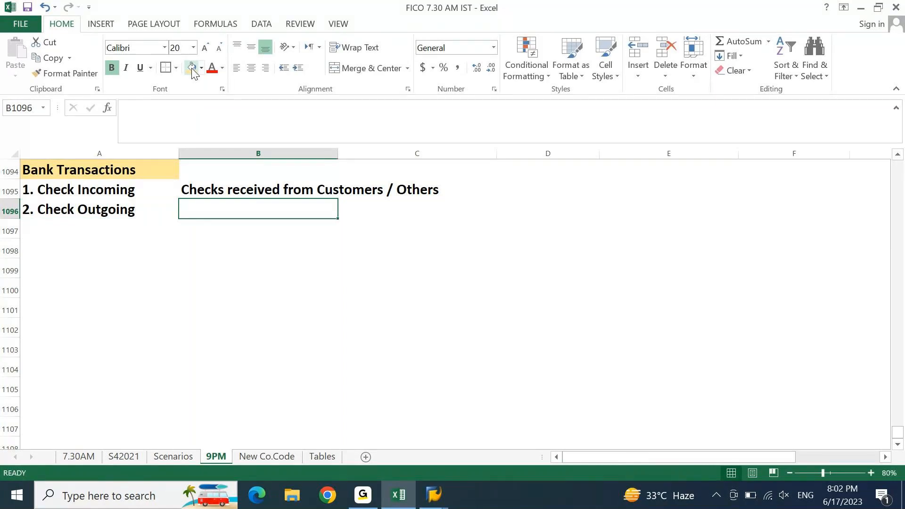
text(Checks I)
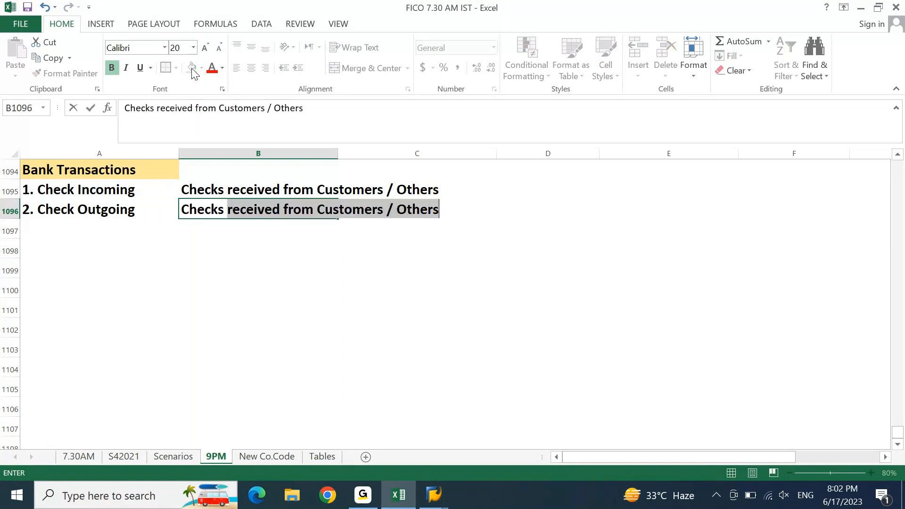
key(BackSpace)
text(iss)
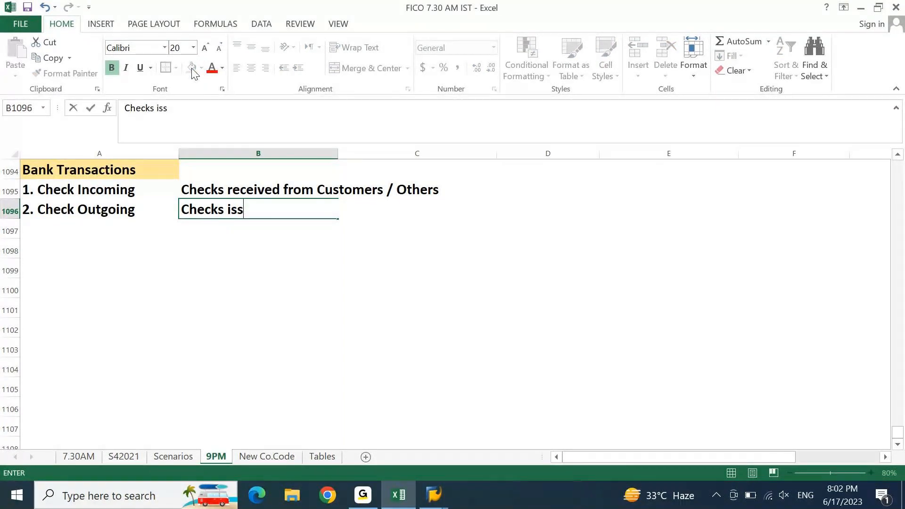
text(ued to Vendo)
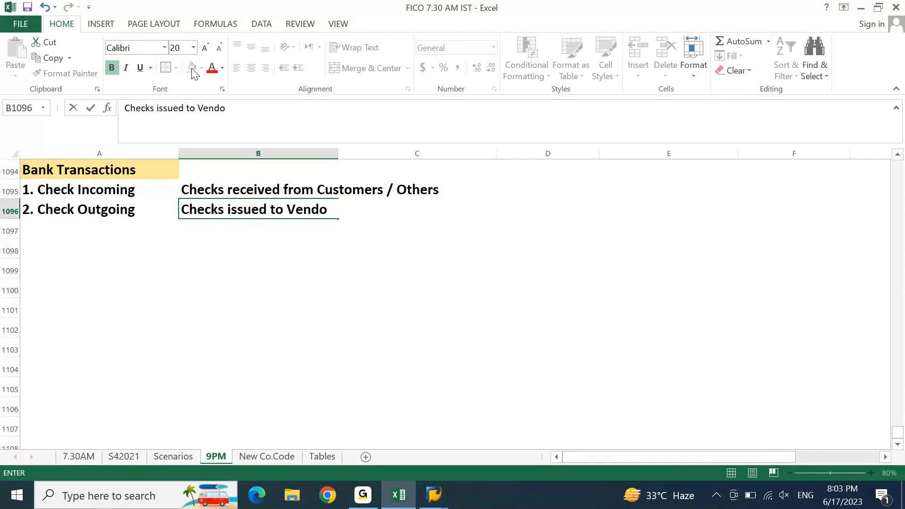
text(rs / Others)
key(Return)
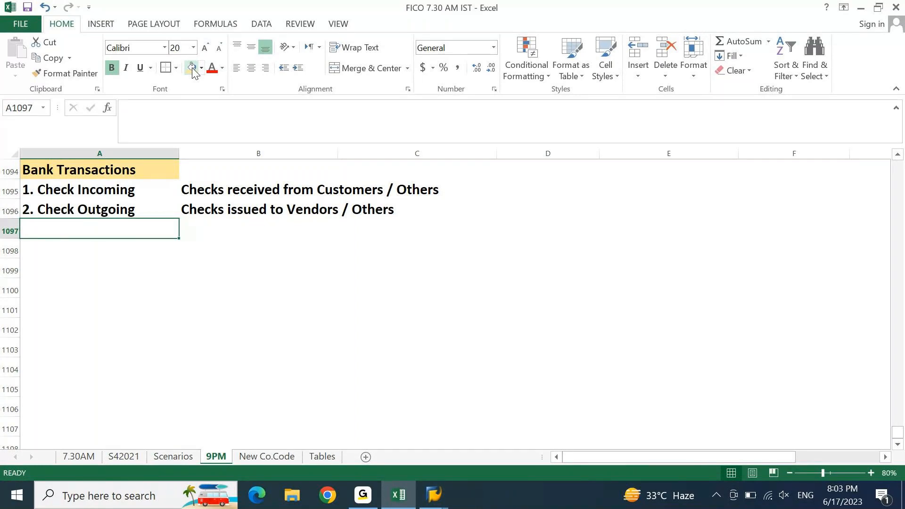
Step: Add '3. Transfer Incoming' described as 'Transfer received from Customers / Others'
text(3. )
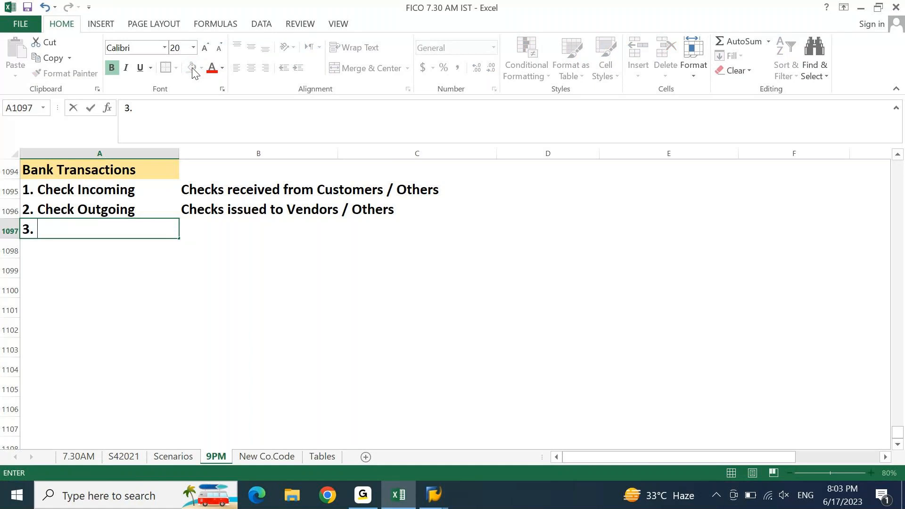
text(Transfer Incoming)
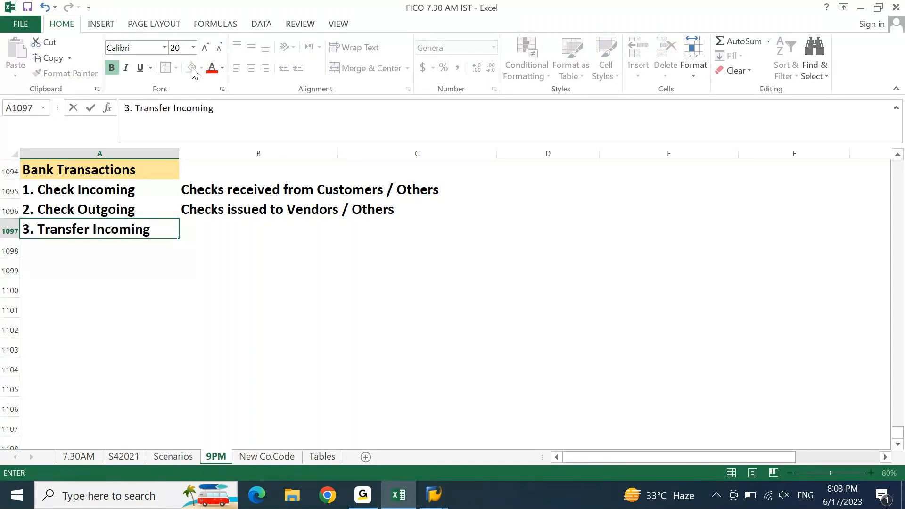
key(Return)
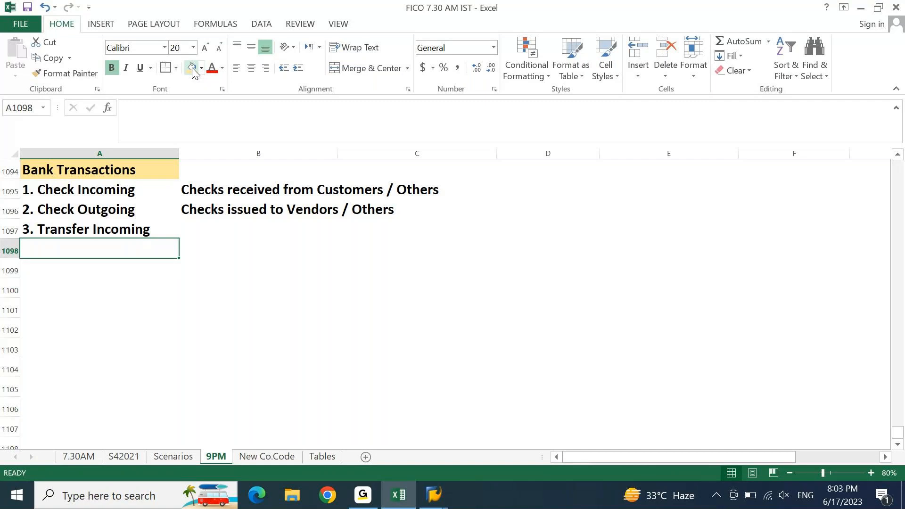
key(Down)
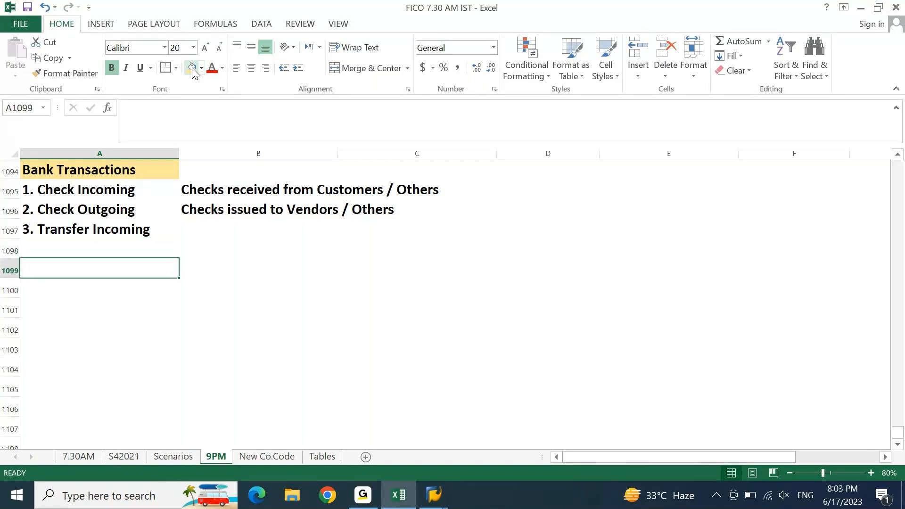
key(Up)
key(Up)
key(Right)
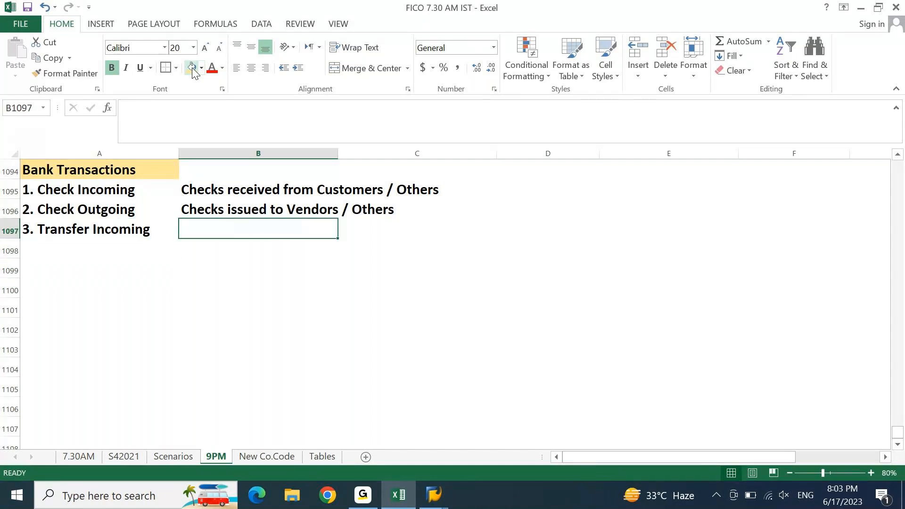
text(Tras)
key(BackSpace)
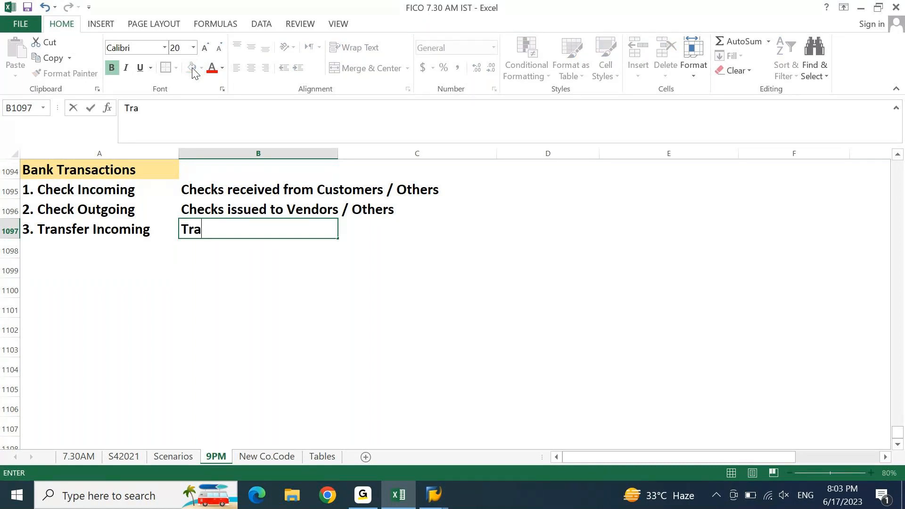
text(sfer teve)
key(BackSpace)
key(BackSpace)
key(BackSpace)
key(BackSpace)
text(re)
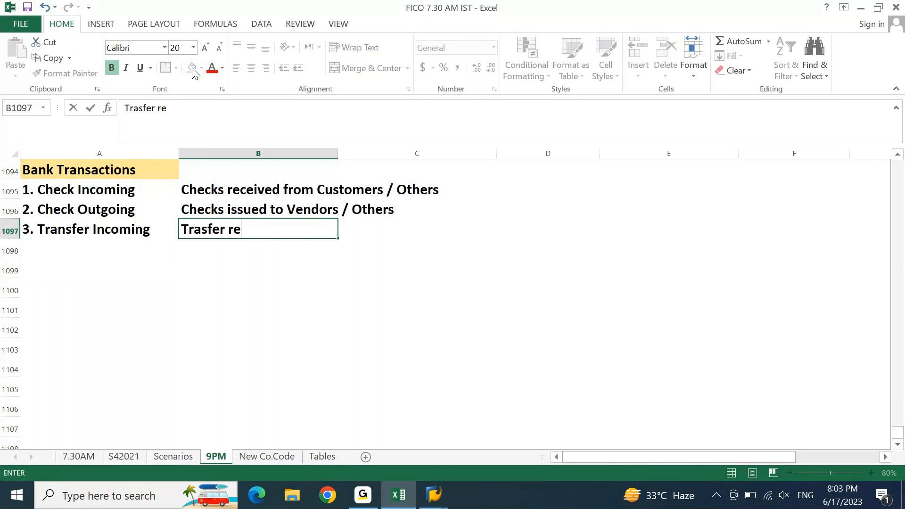
text(ceived from )
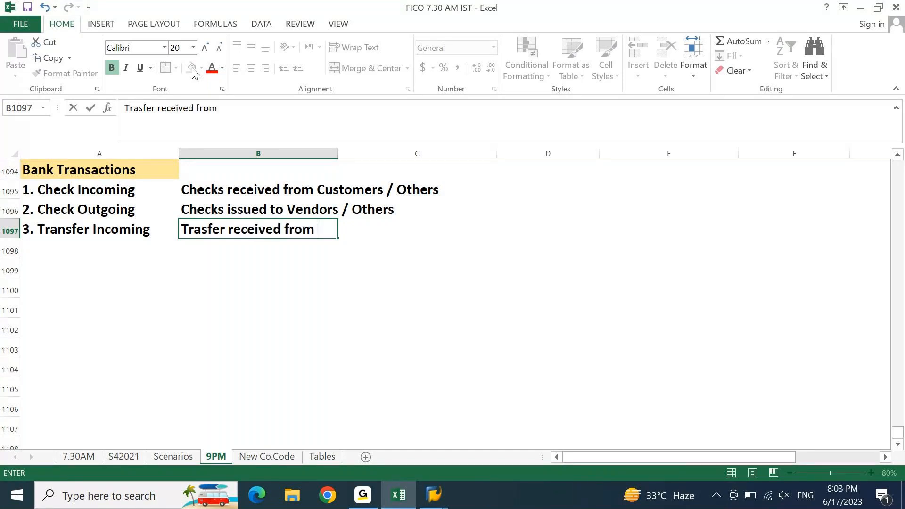
text(Customer)
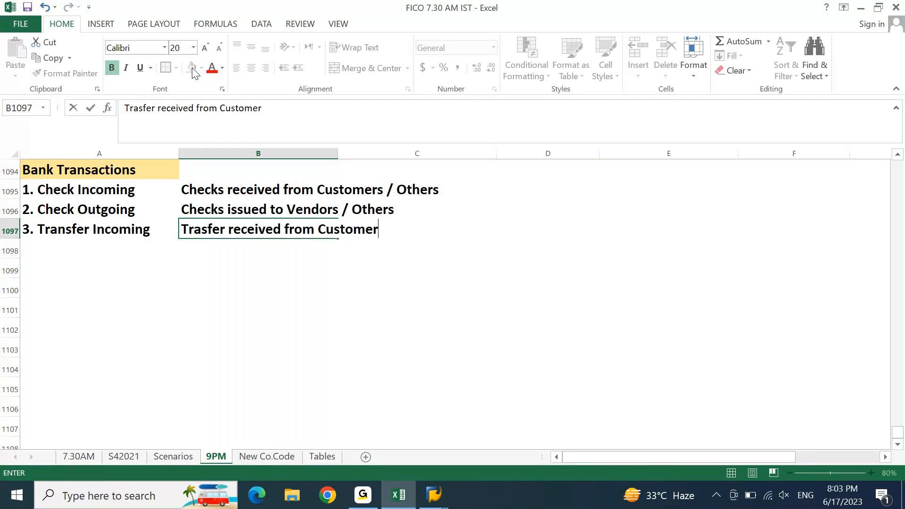
text(s / Others)
key(Return)
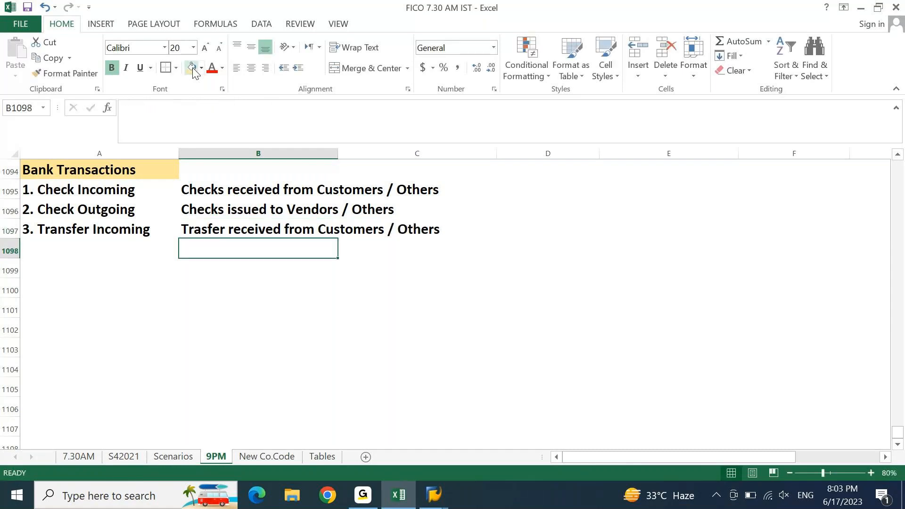
Step: Add '4. Transfer Outgoing' described as 'Transfer made to Vendors / Others'
key(Left)
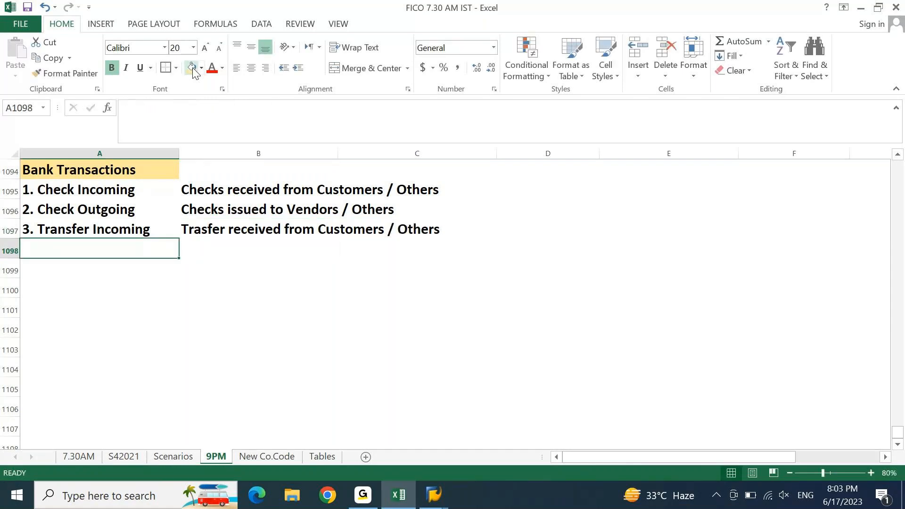
text(4. TRansfer OU)
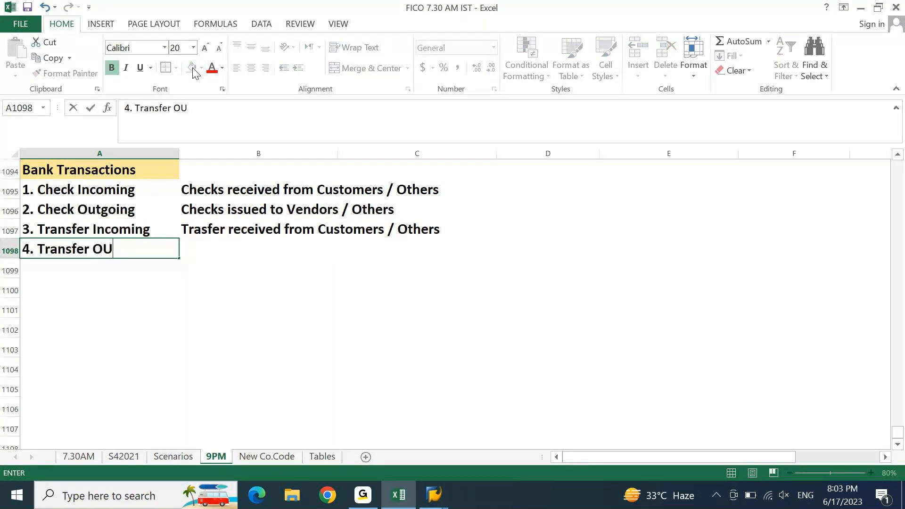
text(tgoing)
key(Tab)
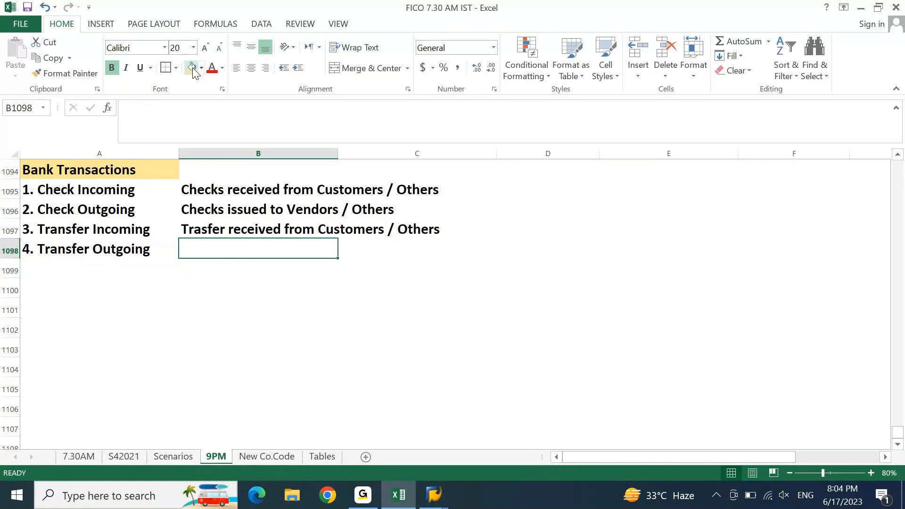
text(Transf)
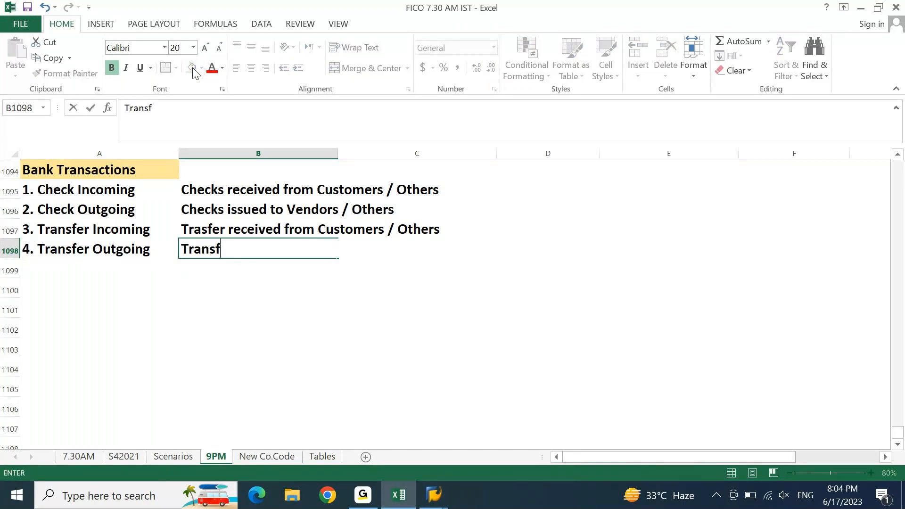
text(er made to Vendot)
key(BackSpace)
text(rs /)
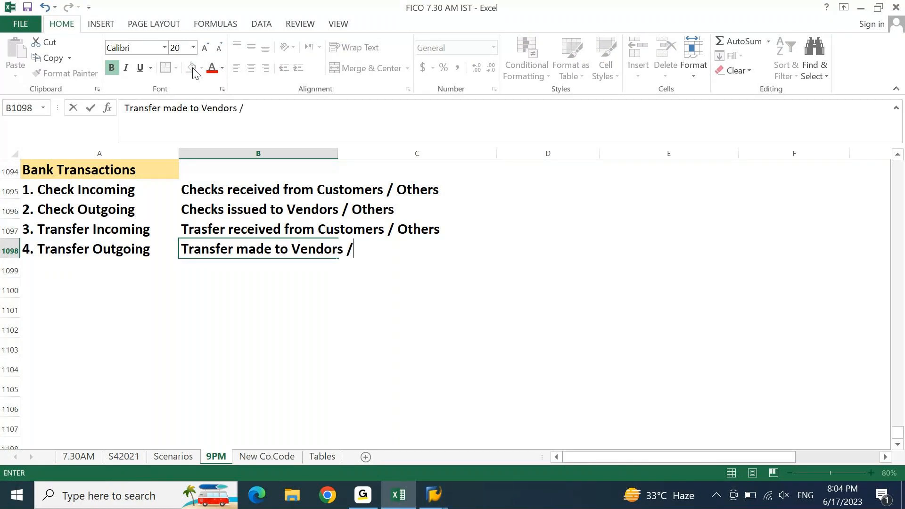
text( Others)
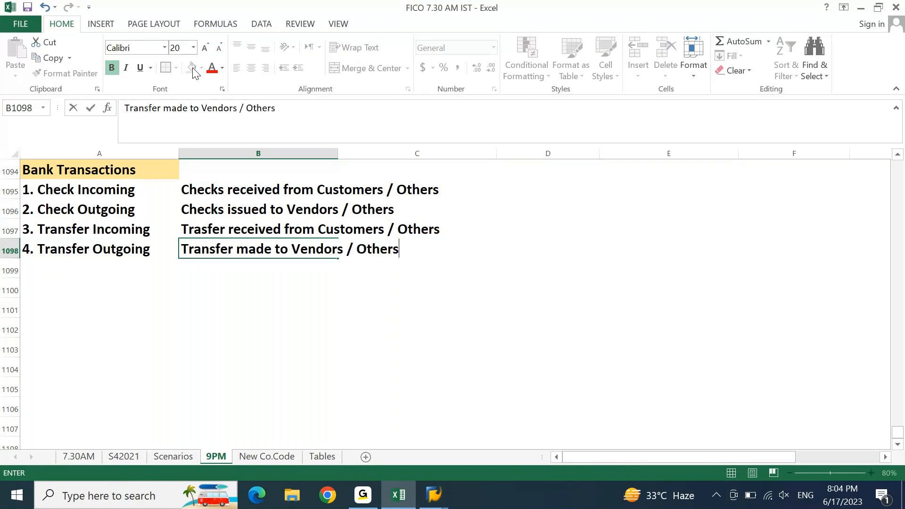
key(Return)
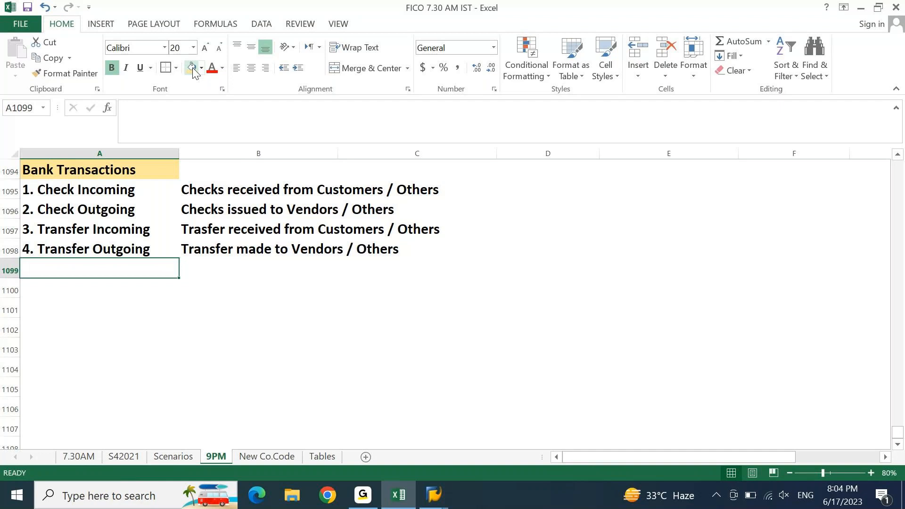
Step: Enter '5. Expenses / Charges' in A1099 with 'Directly charged by Banks' in B1099
text(5. Expenses / Charges)
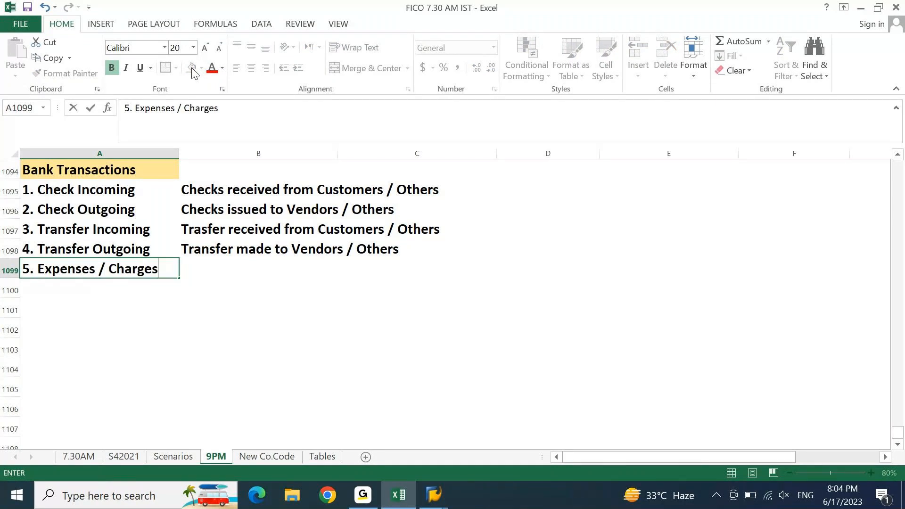
key(Return)
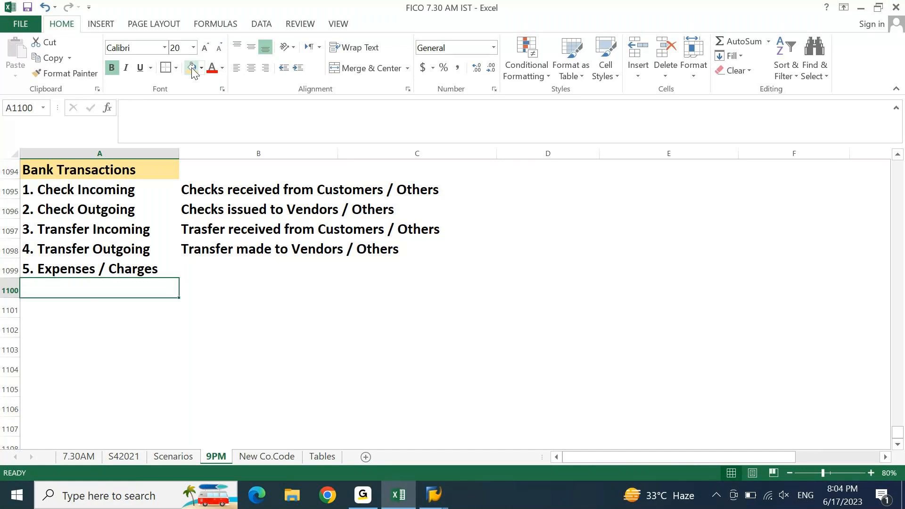
key(Up)
key(Right)
text(D)
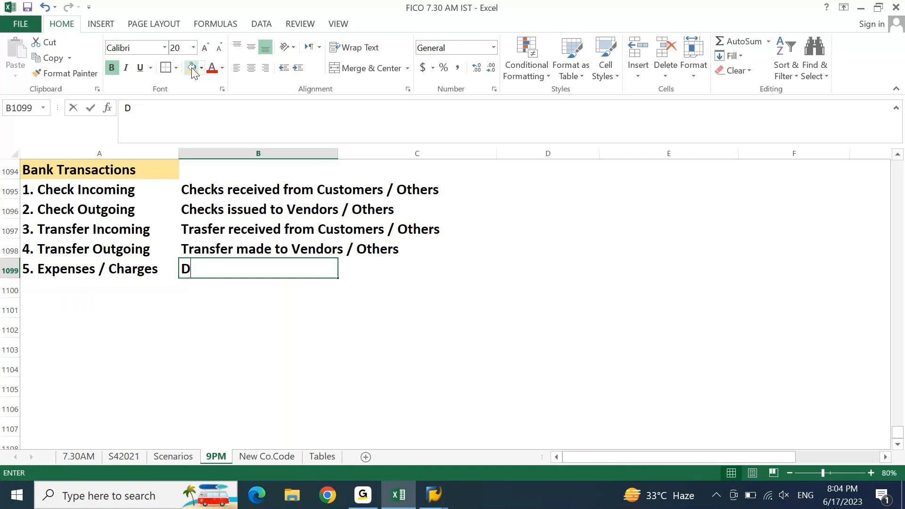
text(irectly cha)
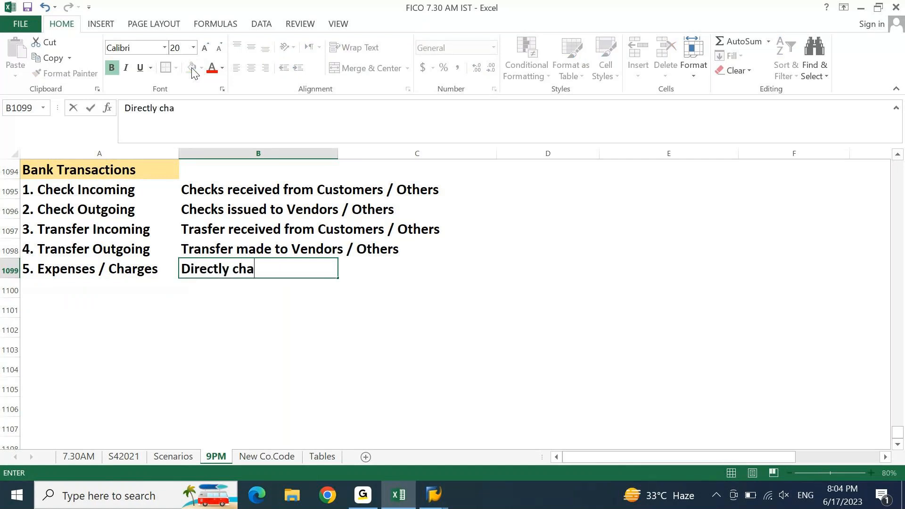
text(rged by Banks)
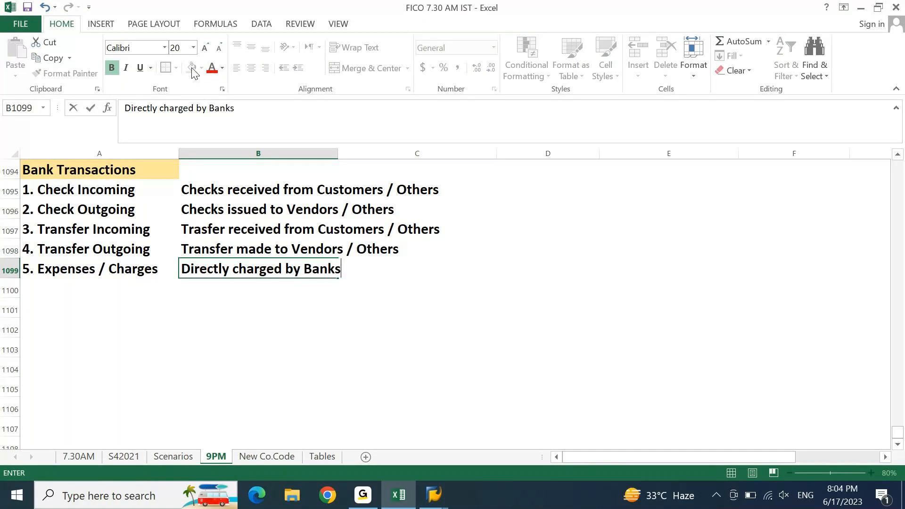
key(Return)
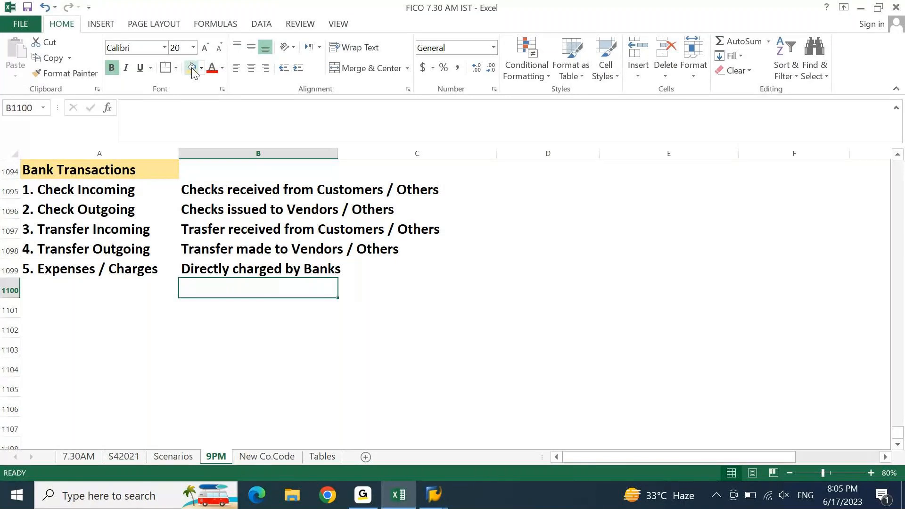
Step: Enter '6. Incomes' in A1100 and fill 'Directly charged by Banks' down into its description cell
key(Left)
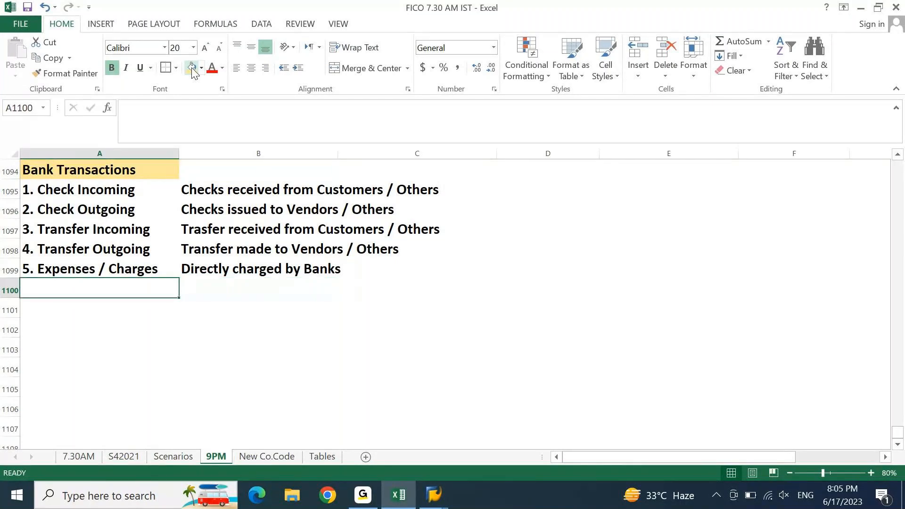
text(6. Incomes)
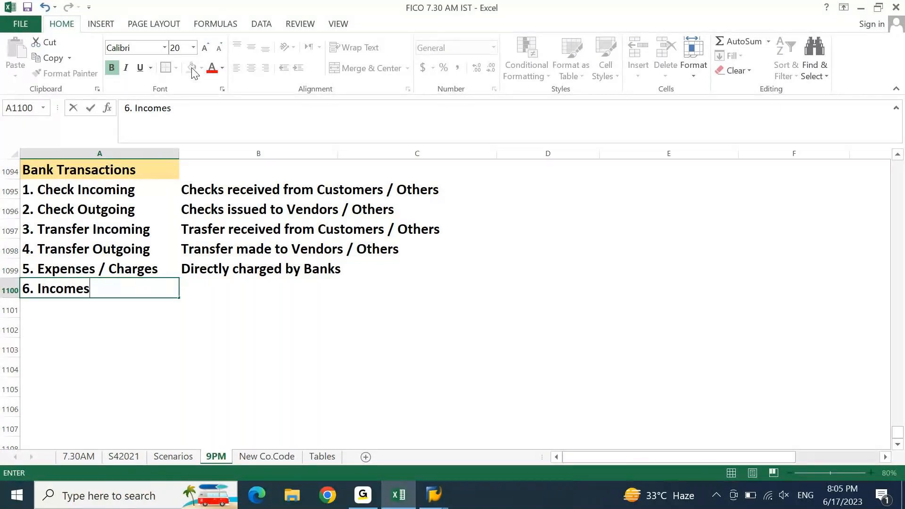
key(Return)
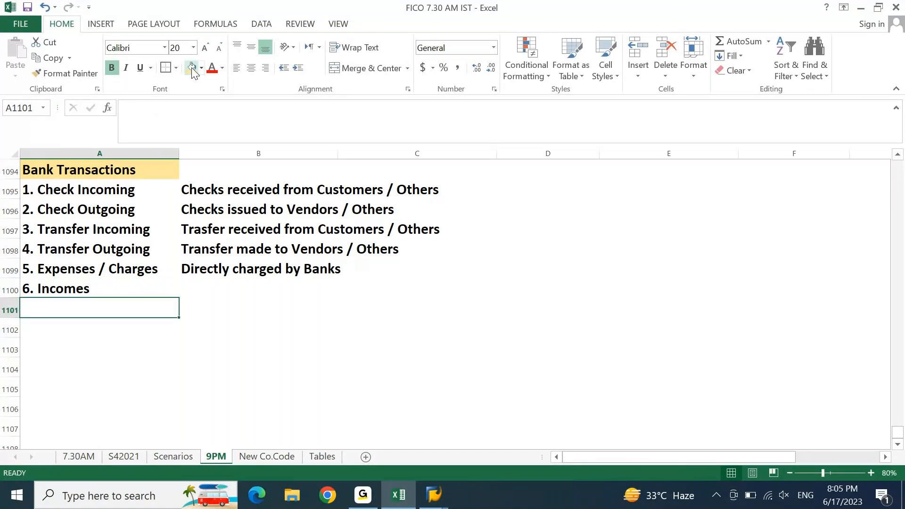
key(Up)
key(Up)
key(Right)
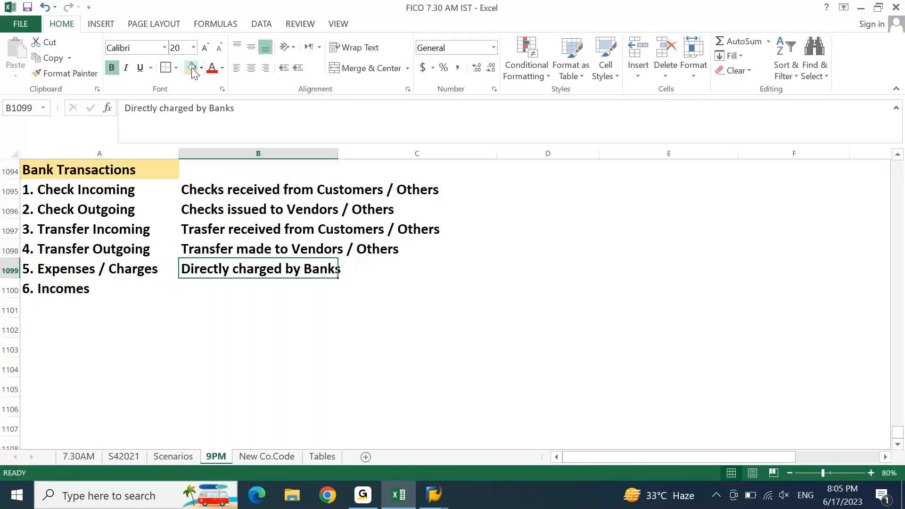
key(Down)
key(ctrl+d)
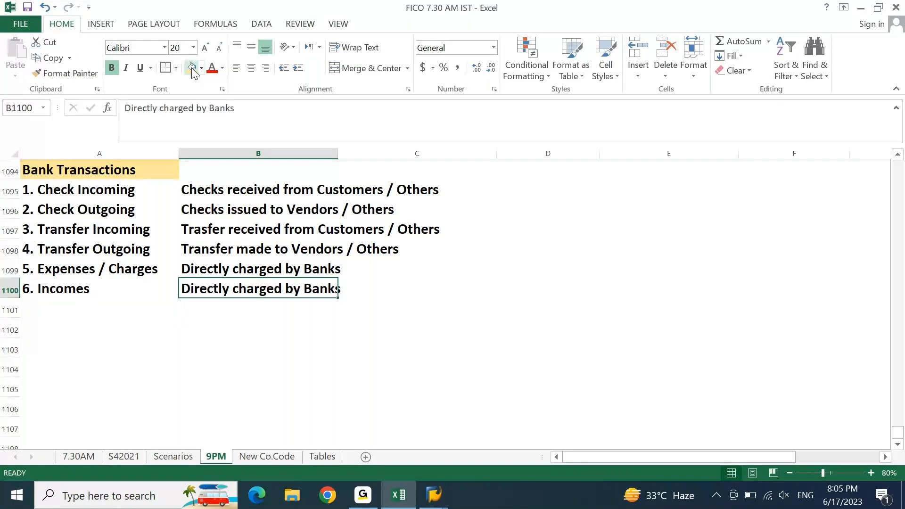
key(F2)
key(ctrl+Left)
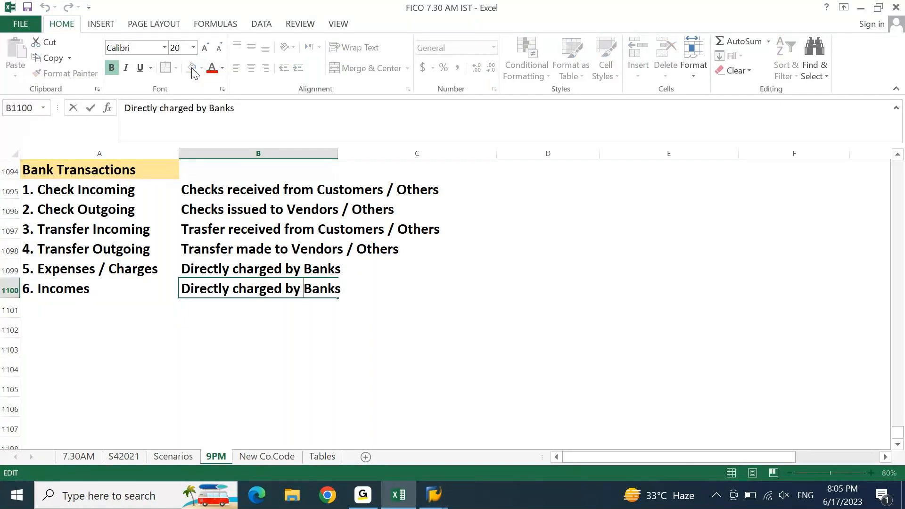
key(Return)
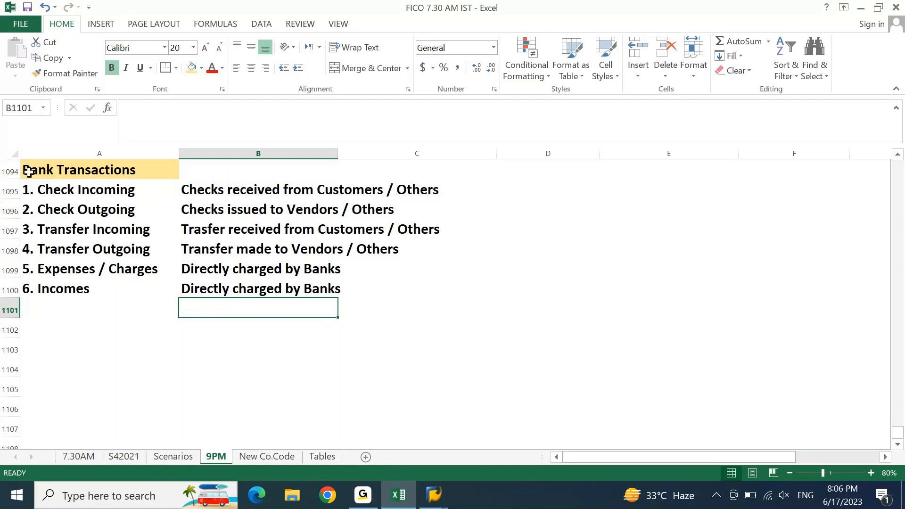
Step: Put a thick outline border around the whole Bank Transactions block
drag(28, 172, 364, 291)
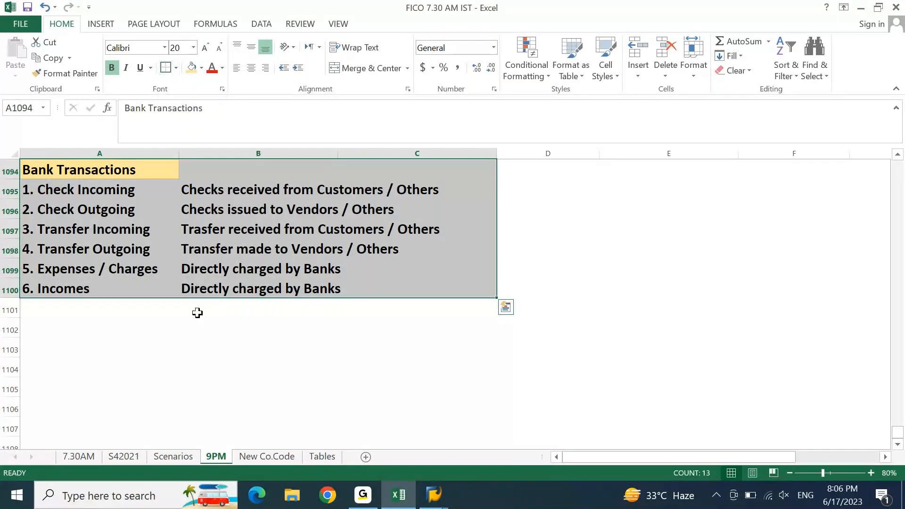
click(176, 349)
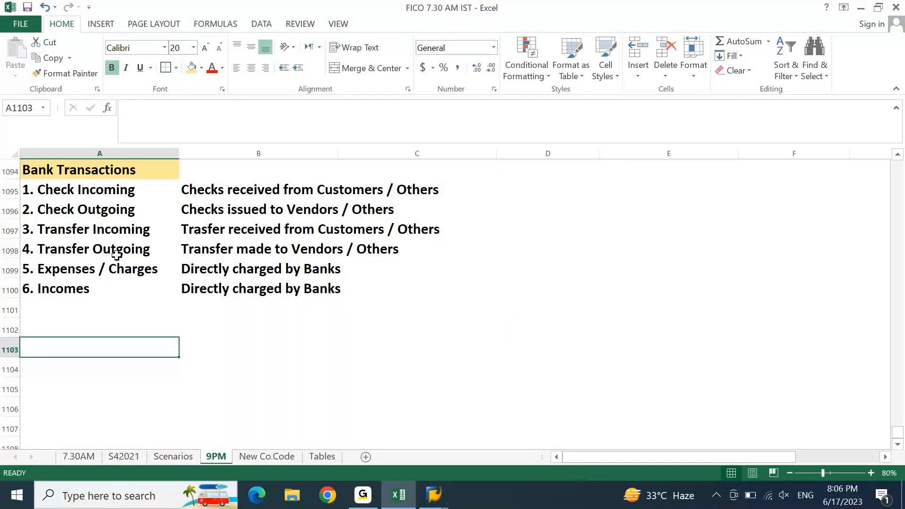
drag(36, 172, 370, 296)
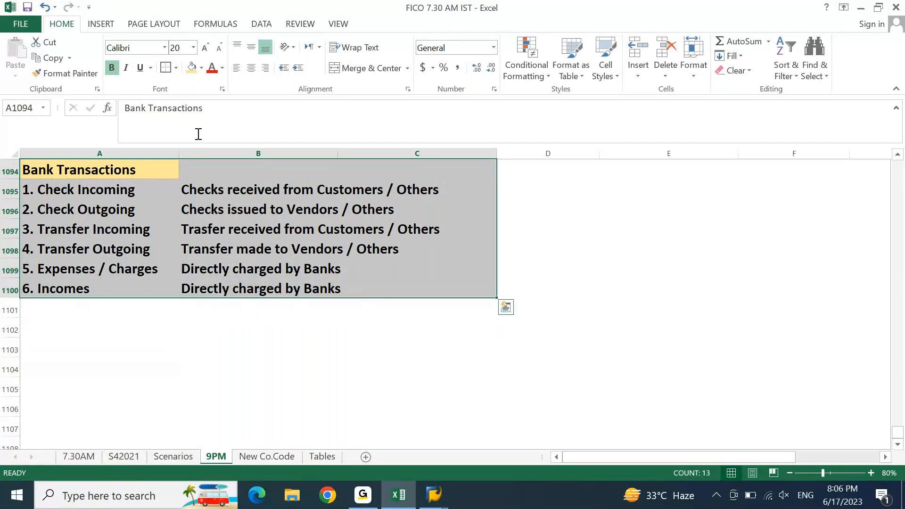
click(166, 68)
click(178, 375)
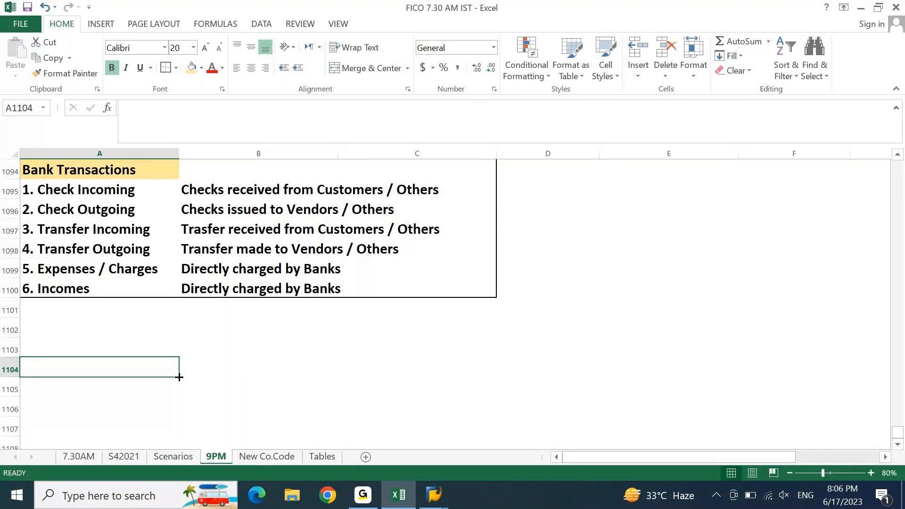
Step: Start editing the Incomes description in cell B1100
key(Right)
key(Up)
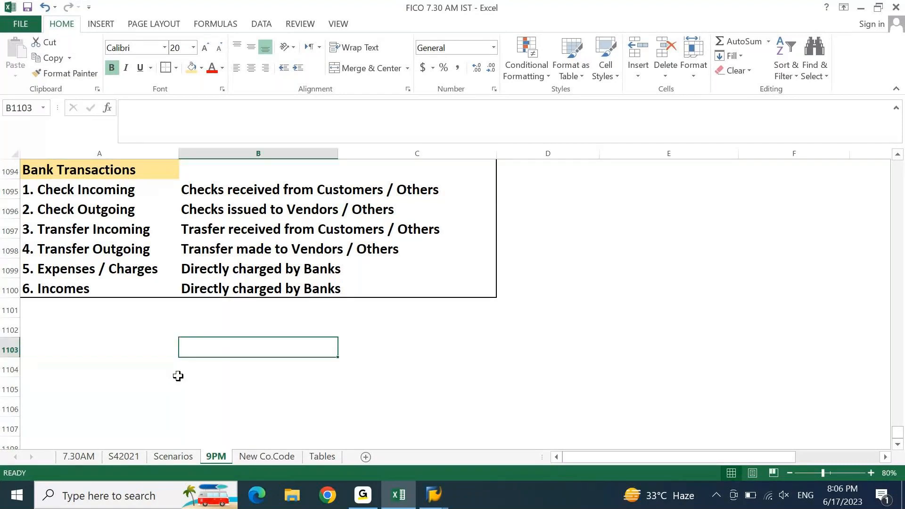
key(Up)
key(Up)
key(Up)
key(F2)
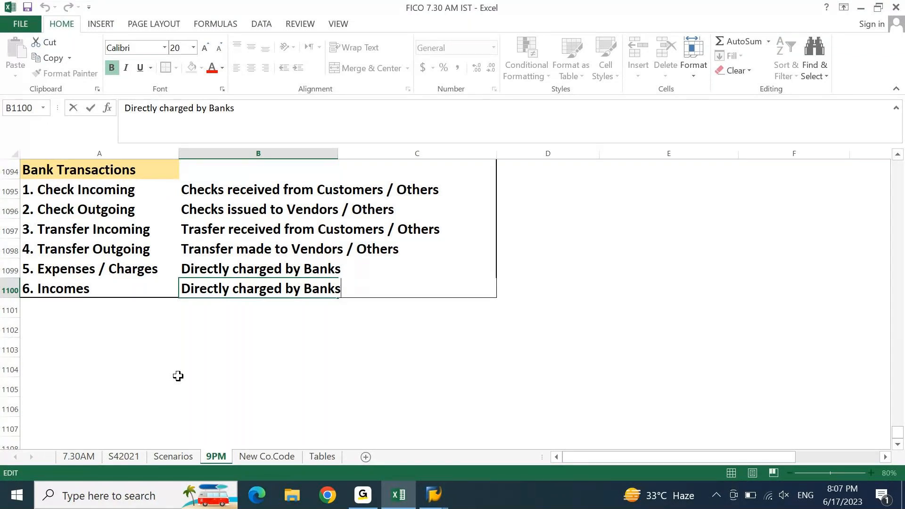
Step: Replace 'charged' with 'received' so B1100 reads 'Directly received by Banks'
key(Escape)
key(Left)
key(Right)
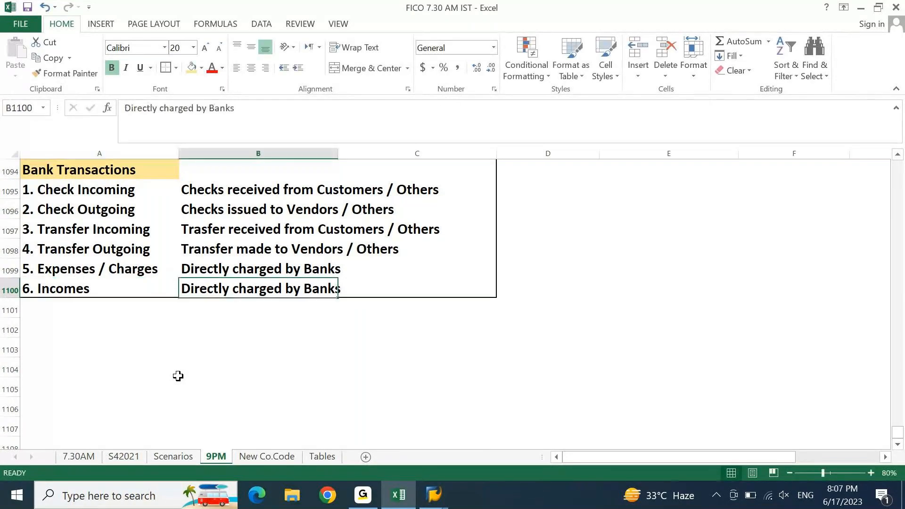
key(F2)
key(Left)
key(Left)
key(Left)
key(Left)
key(Left)
key(Left)
key(Left)
key(Left)
key(Left)
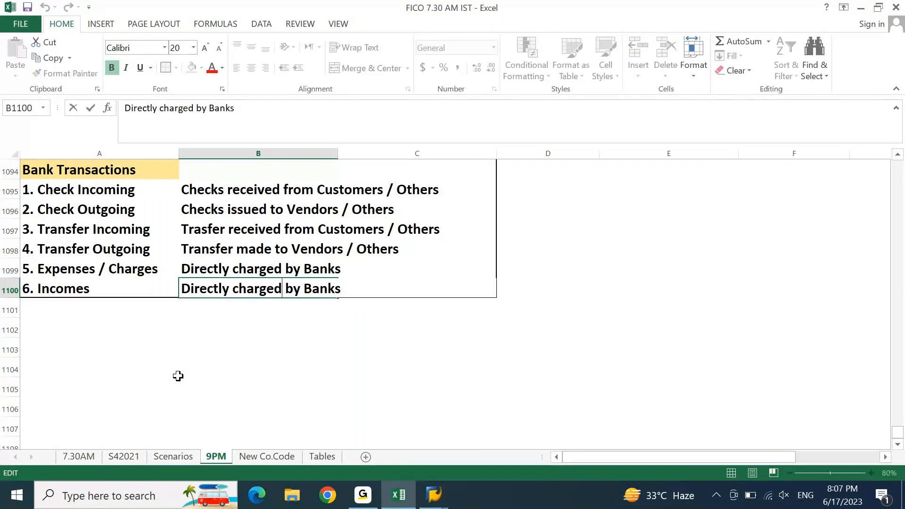
key(ctrl+shift+Left)
text(received)
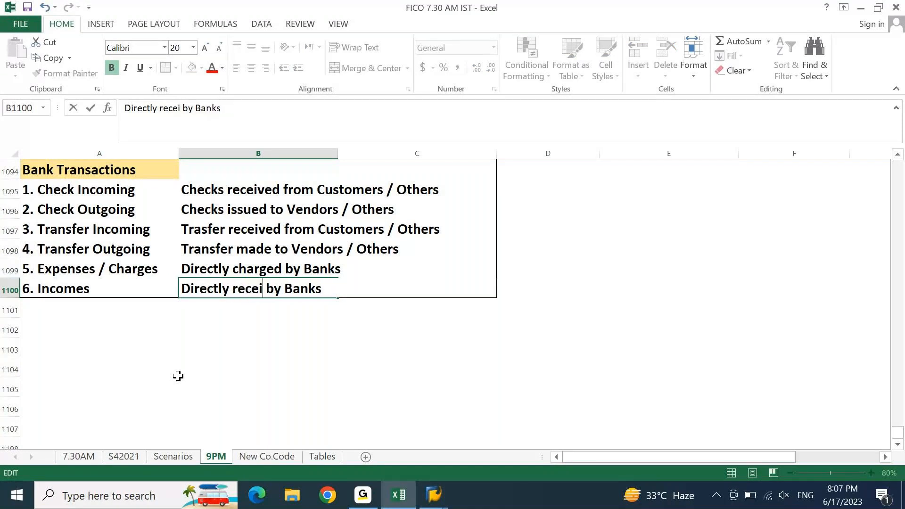
key(Return)
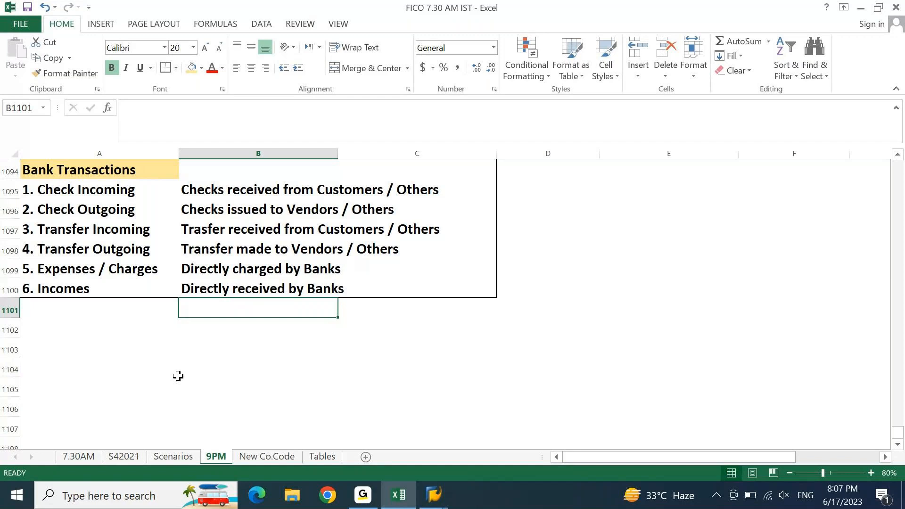
key(Left)
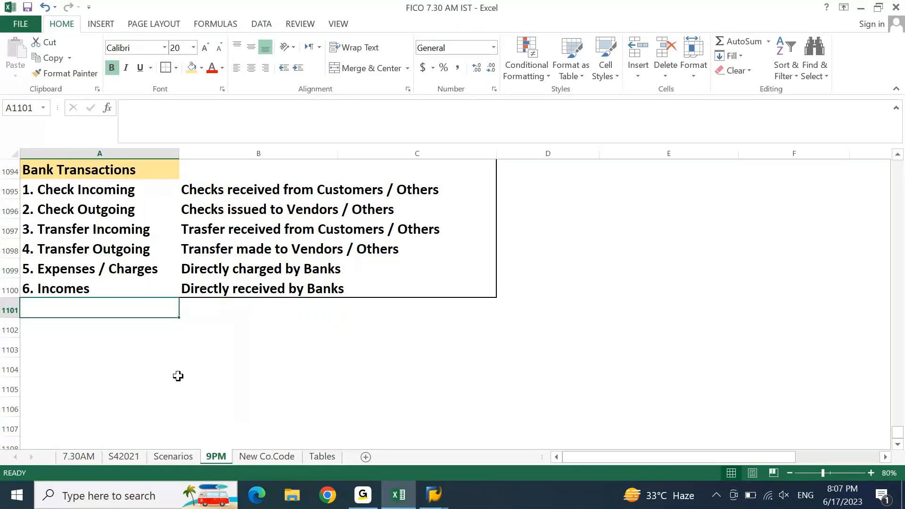
scroll(178, 376, up, 5)
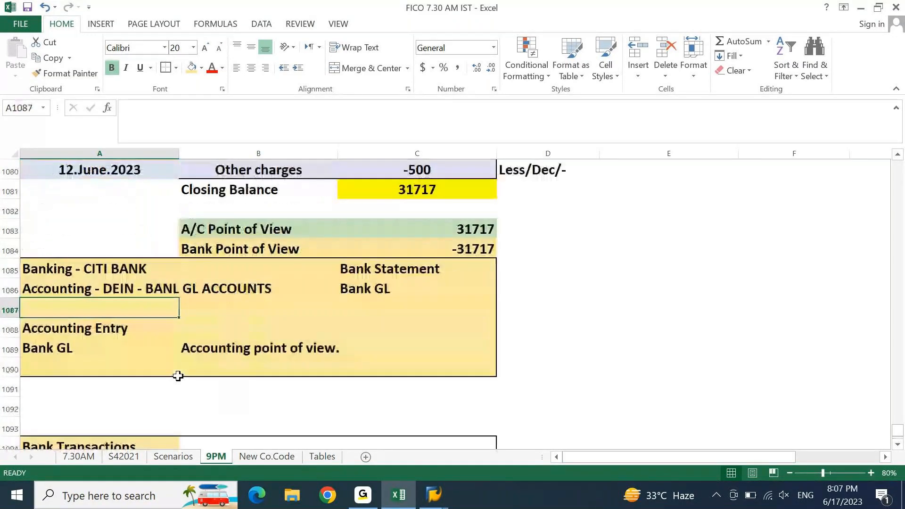
scroll(178, 376, down, 4)
scroll(178, 376, down, 1)
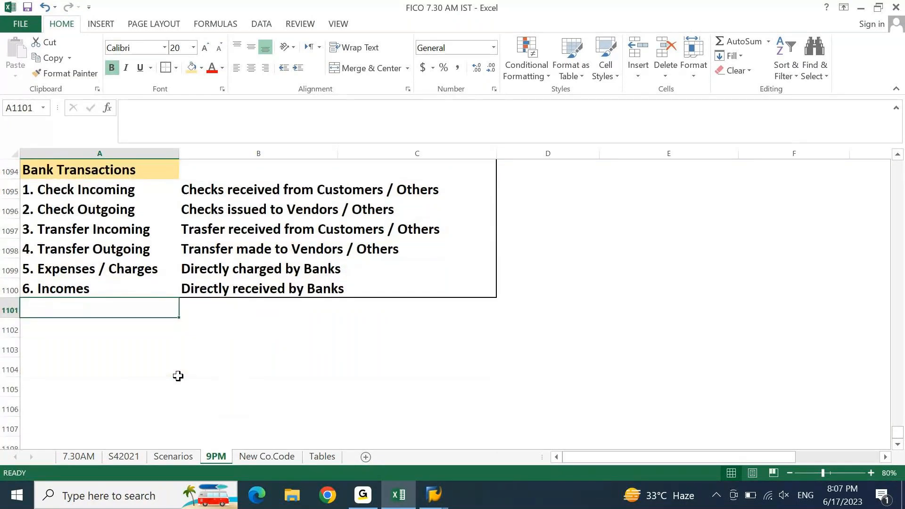
key(Page_Up)
key(Page_Up)
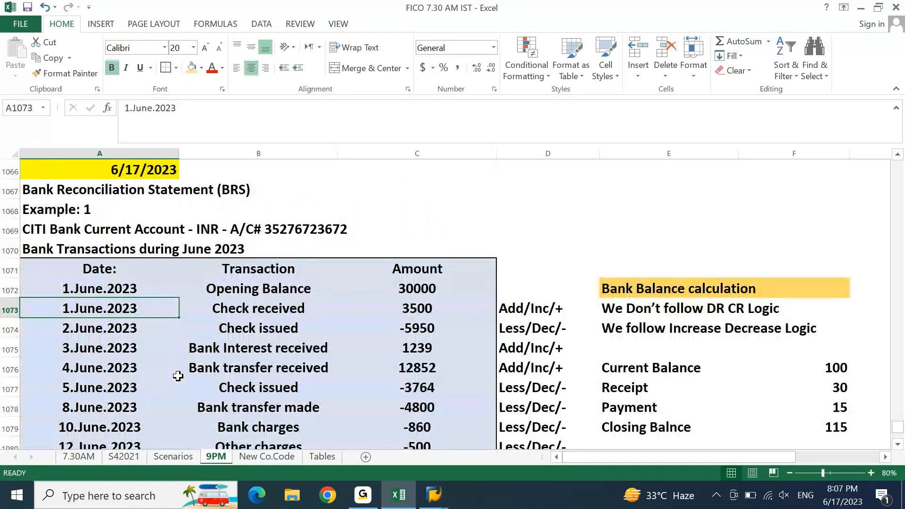
key(Page_Down)
key(Page_Down)
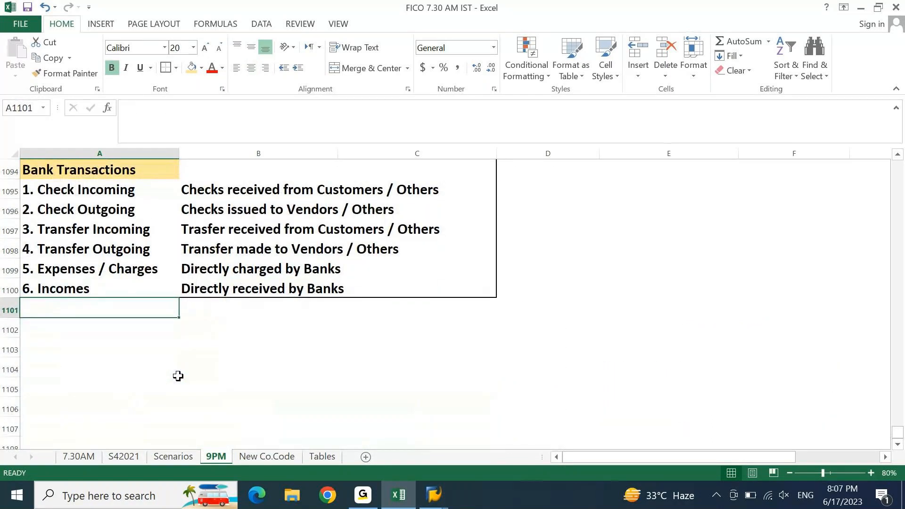
key(Page_Up)
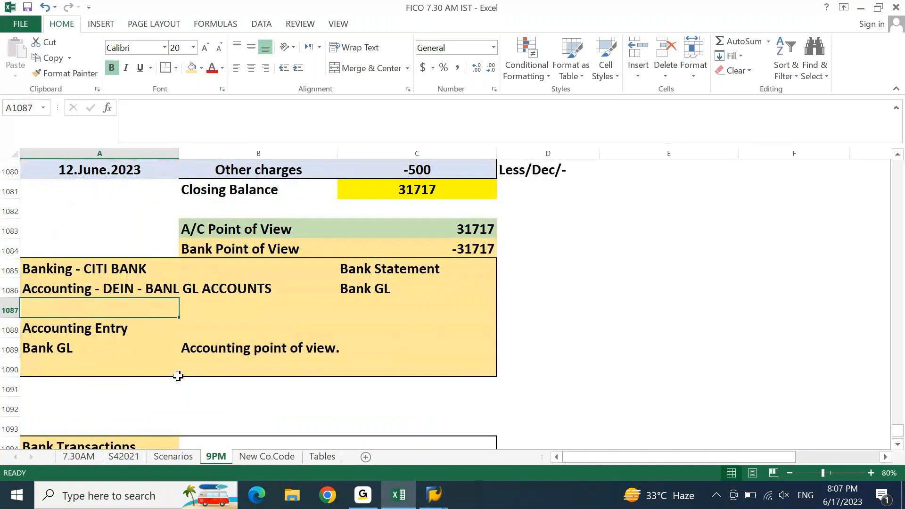
key(Page_Down)
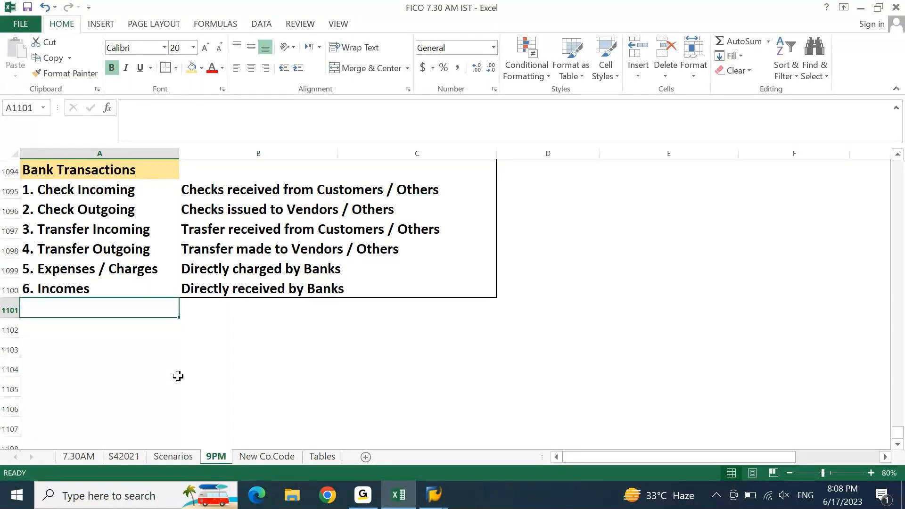
key(Page_Up)
key(Page_Up)
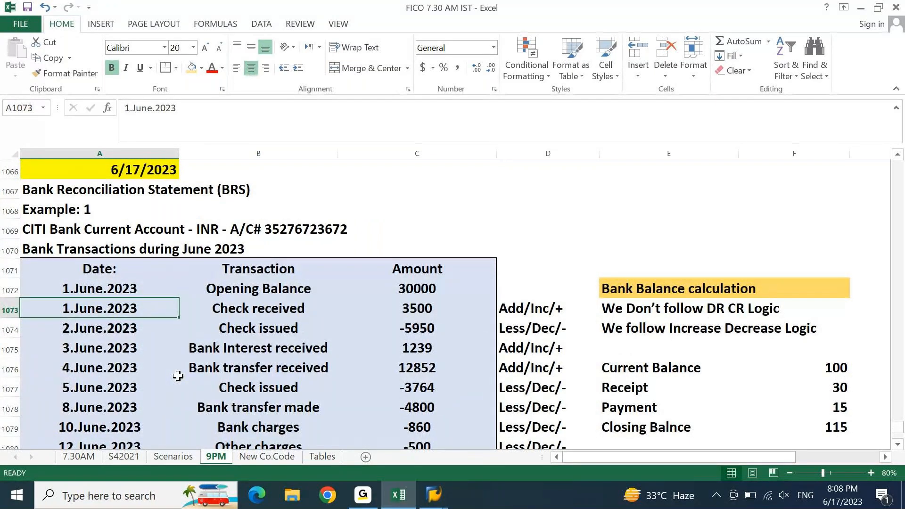
key(Page_Down)
key(Page_Down)
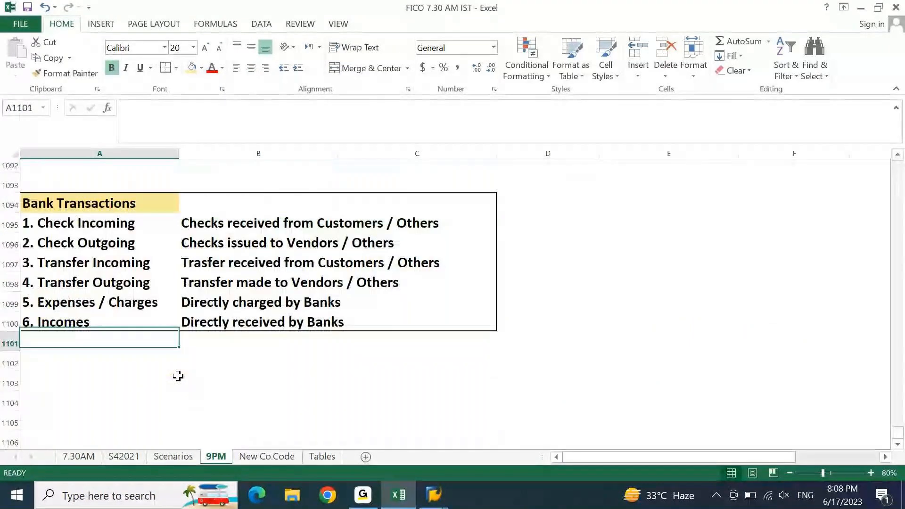
key(Page_Up)
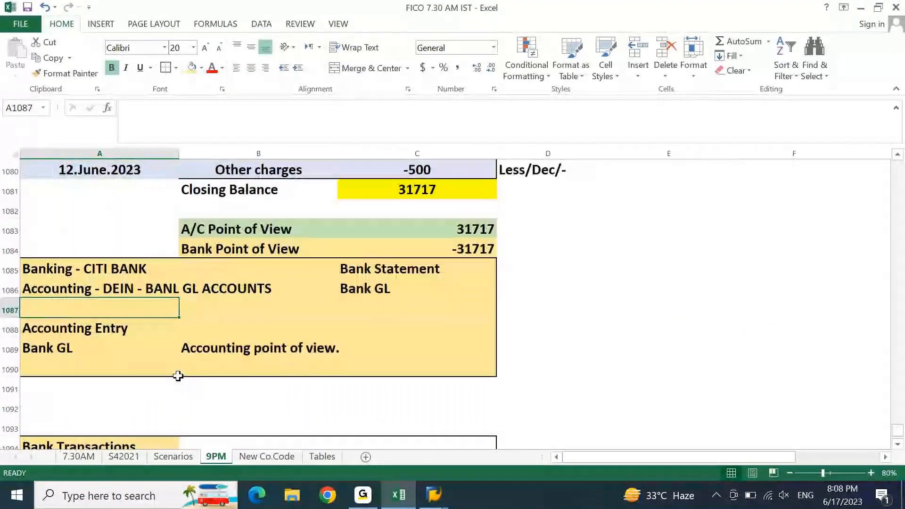
key(Page_Up)
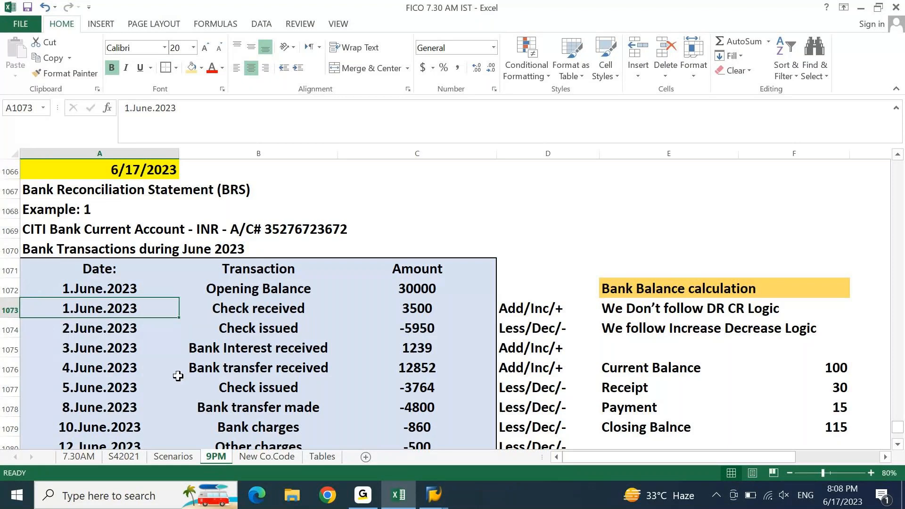
scroll(178, 376, down, 5)
scroll(178, 376, up, 5)
Step: Switch to the SAP GUI window showing the Define Posting Rules new-entries form
click(496, 451)
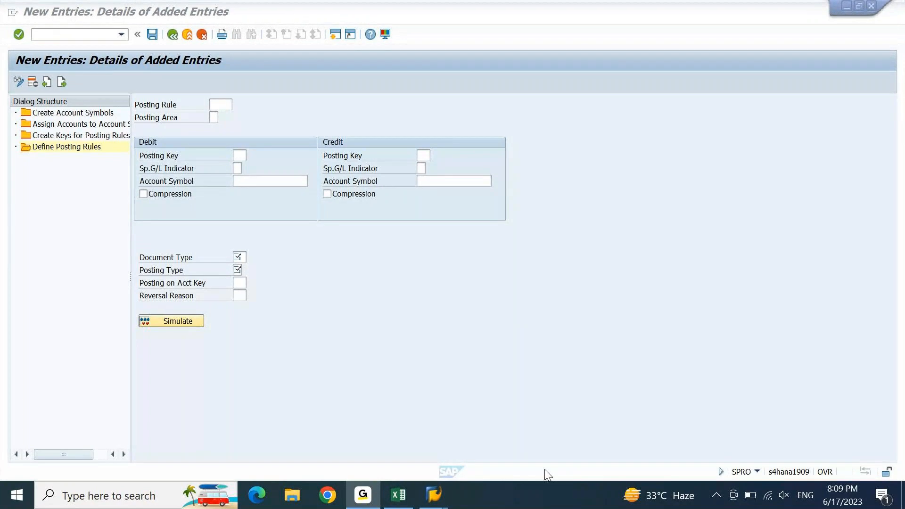
Step: Bring Excel back to the front and scroll the 9PM sheet to the June transactions table
click(399, 496)
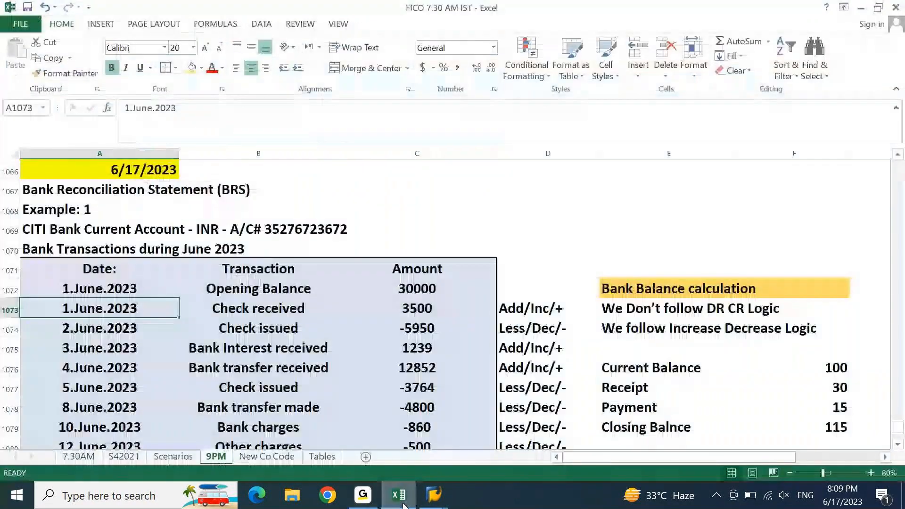
key(Page_Down)
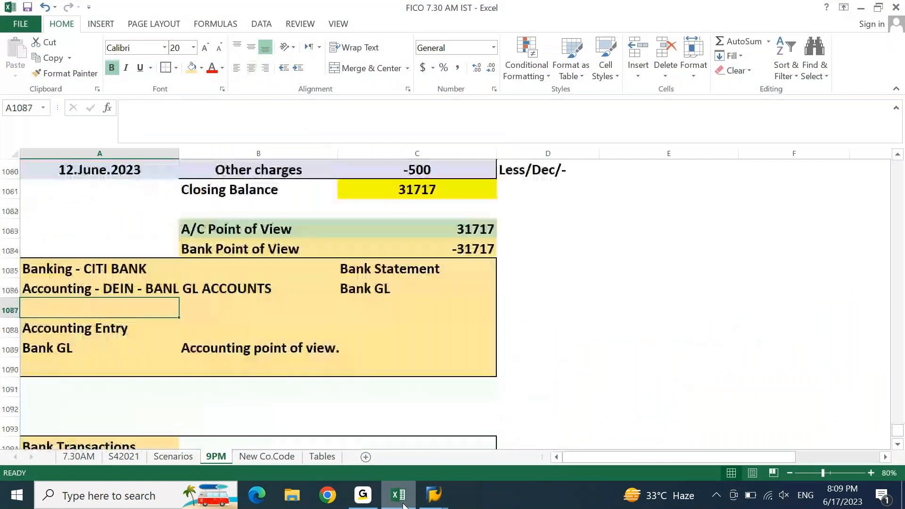
key(Page_Down)
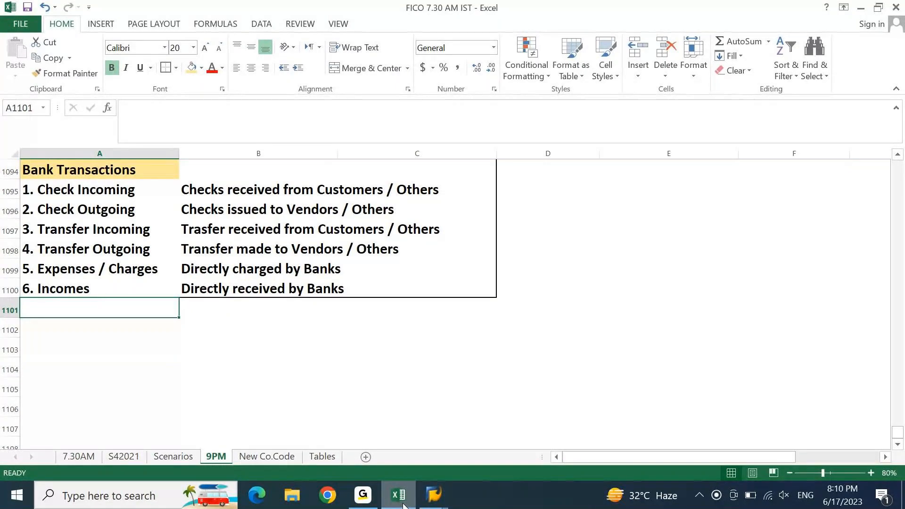
key(Up)
key(Up)
key(Up)
key(Up)
key(Up)
key(Up)
key(Up)
key(Up)
key(Up)
key(Up)
key(Up)
key(Up)
key(Up)
key(Up)
key(Up)
key(Up)
key(Up)
key(Up)
key(Up)
key(Up)
key(Up)
key(Up)
key(Up)
key(Up)
key(Up)
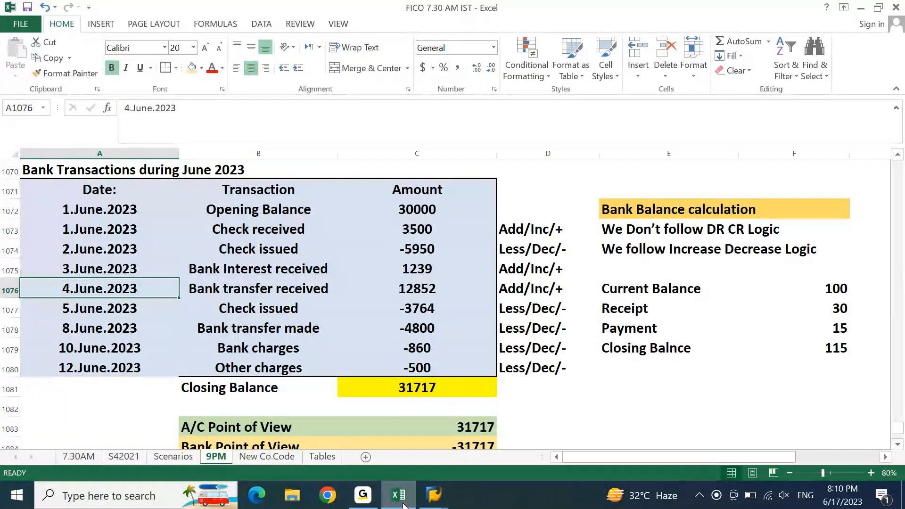
Step: Select and review the column C amounts, including the 31717 and -31717 point-of-view figures
drag(418, 210, 423, 361)
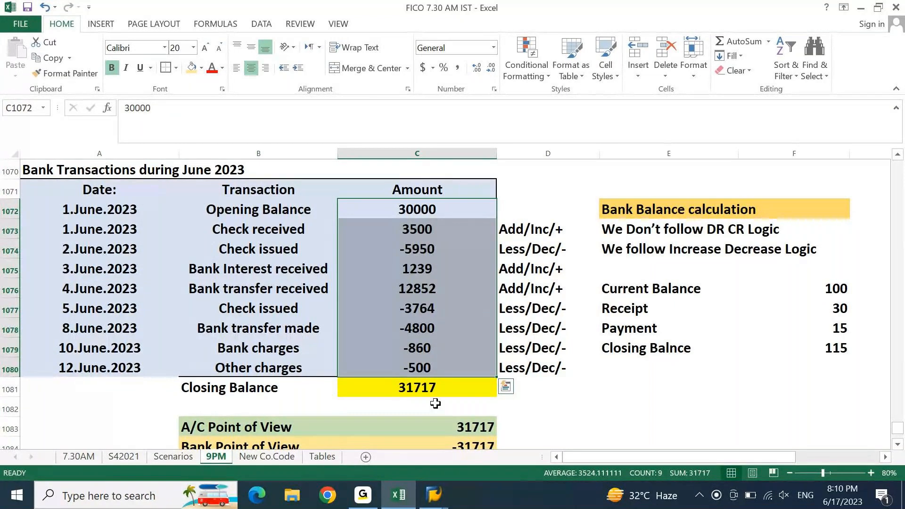
key(Down)
key(Down)
key(Down)
key(Down)
key(Down)
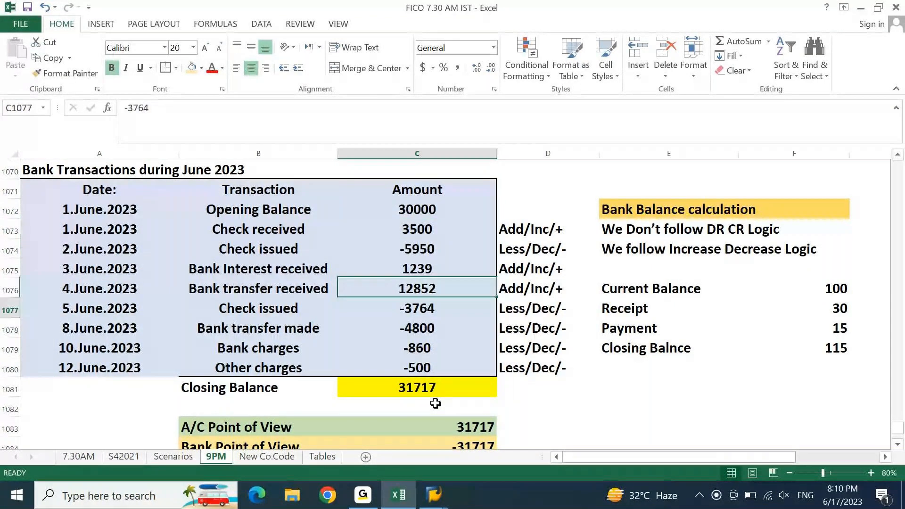
key(Down)
key(Down)
key(Down)
key(Down)
key(Down)
key(Down)
key(Down)
key(Down)
key(Up)
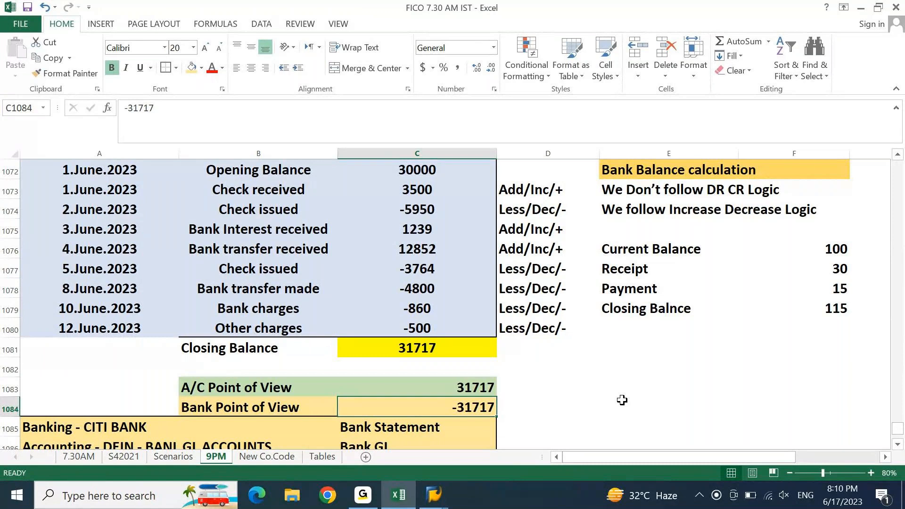
key(Up)
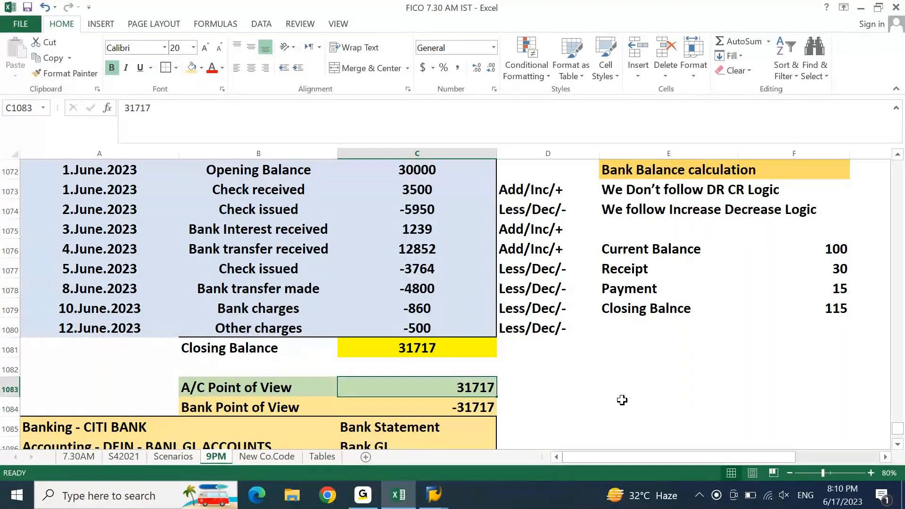
key(shift+Down)
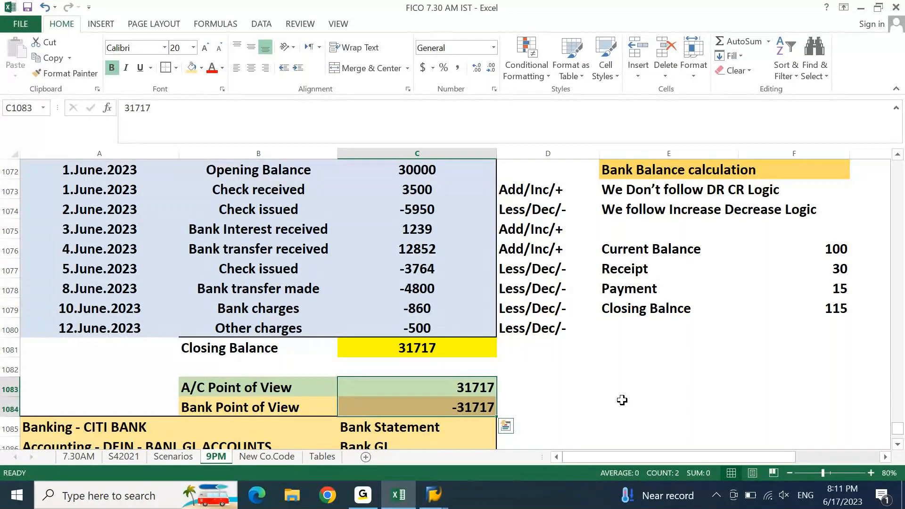
key(Left)
key(Right)
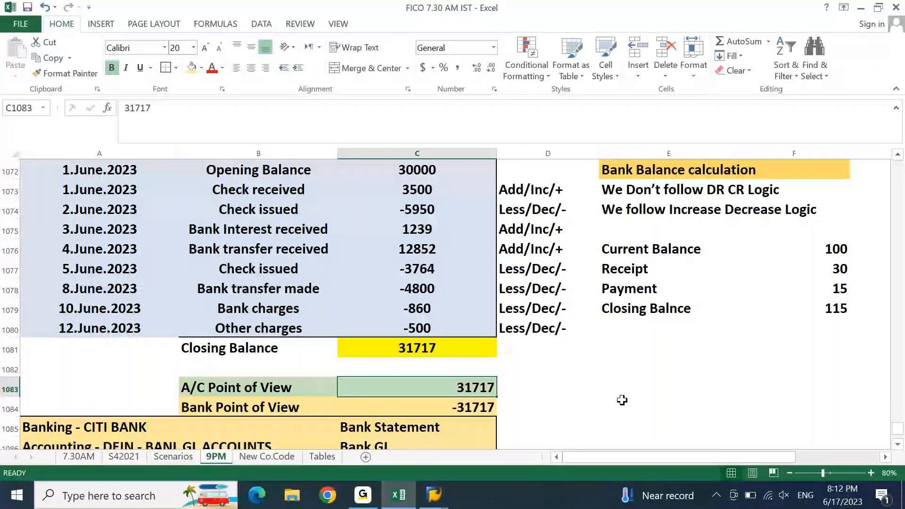
key(Up)
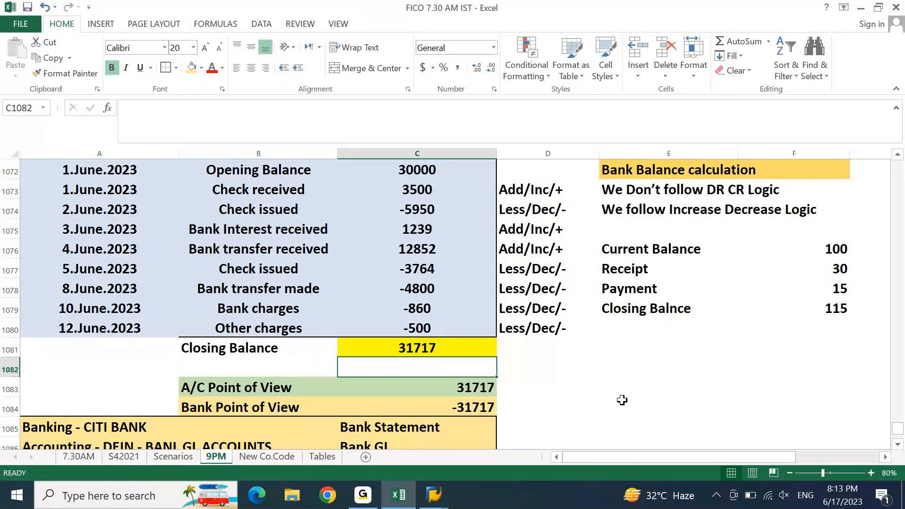
Step: Enter the heading 'Matching Accounting with Bank Statement' in A1107
key(Page_Down)
key(Page_Down)
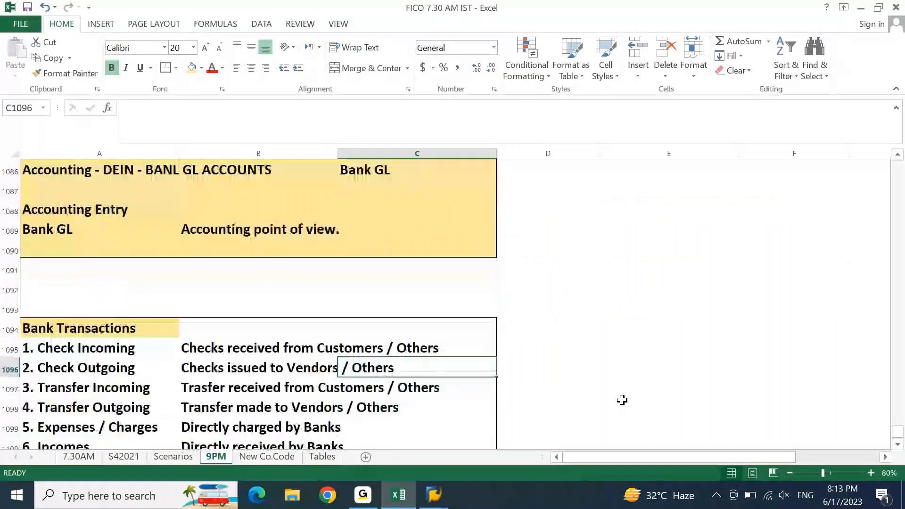
key(Left)
key(Left)
key(Down)
key(Down)
key(Down)
key(Down)
key(Down)
key(Down)
key(Down)
key(Down)
key(Down)
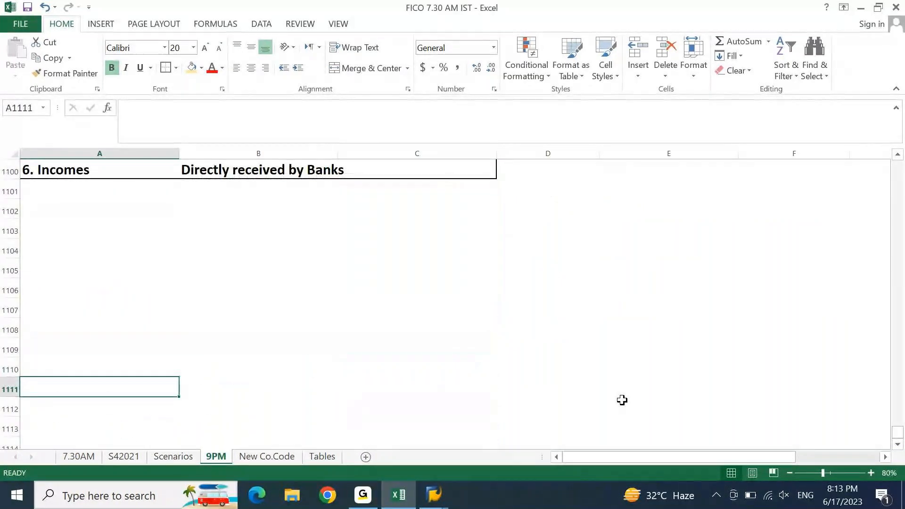
key(Up)
key(Up)
key(Up)
key(Up)
key(Up)
key(Up)
key(Up)
key(Up)
key(Up)
key(Up)
key(Up)
key(Up)
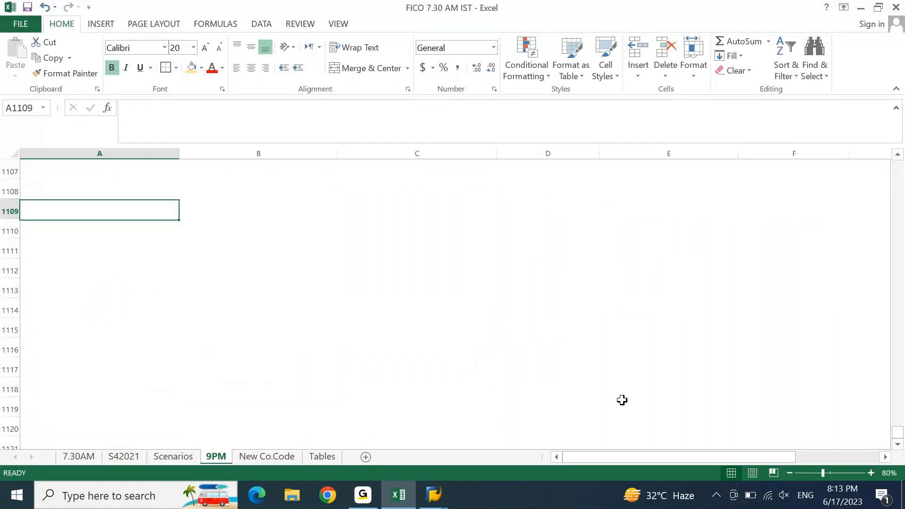
text(Matching)
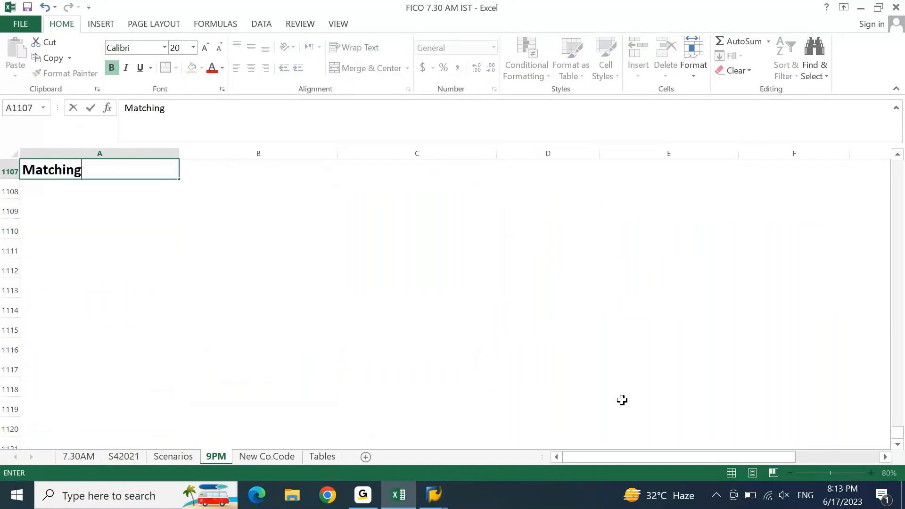
text( Accounting )
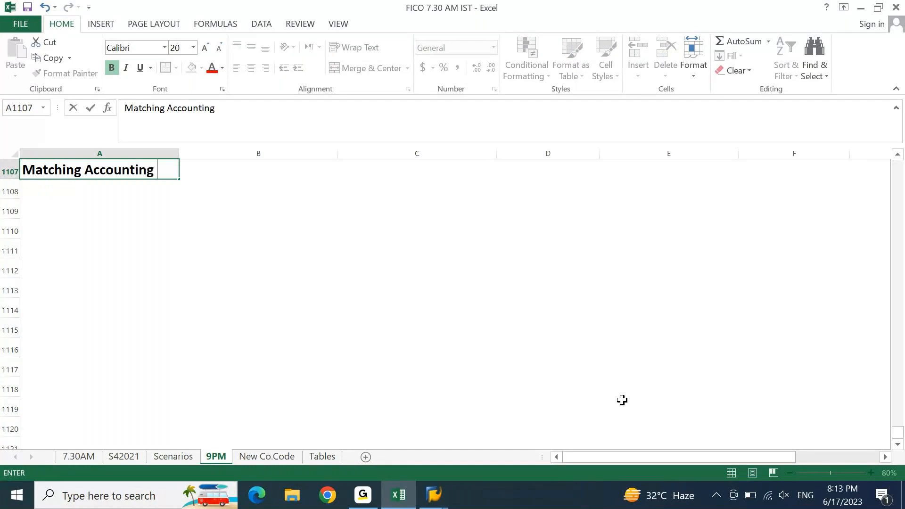
text(with Ba)
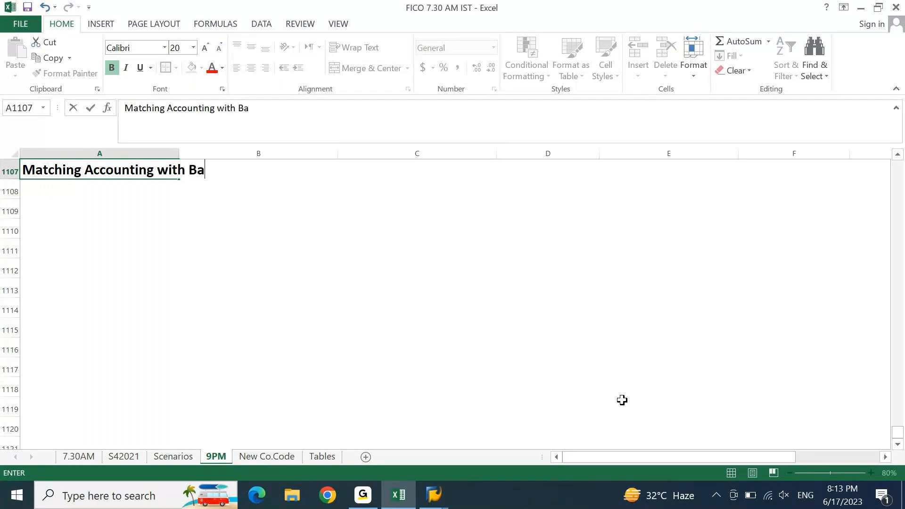
text(nk Statement)
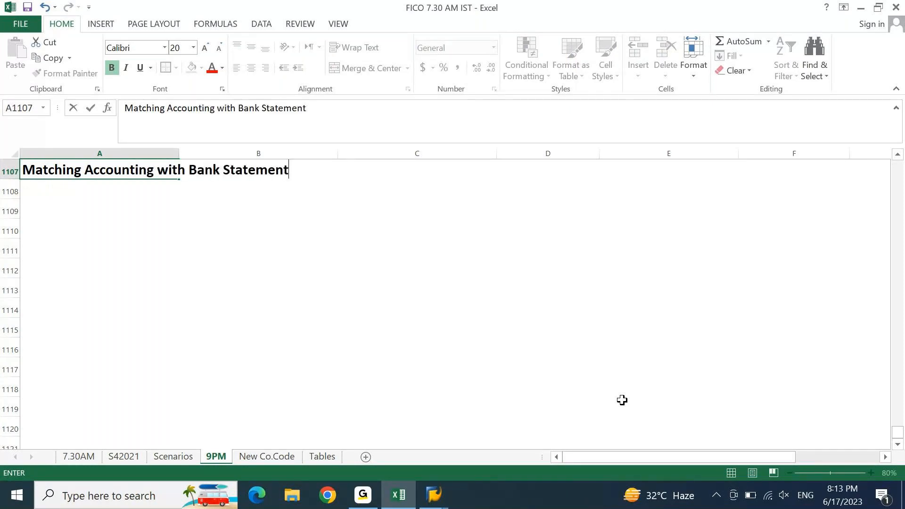
key(Return)
Step: Copy the heading to A1108 and reword it to 'Matching Bank statement with Accounting'
key(ctrl+d)
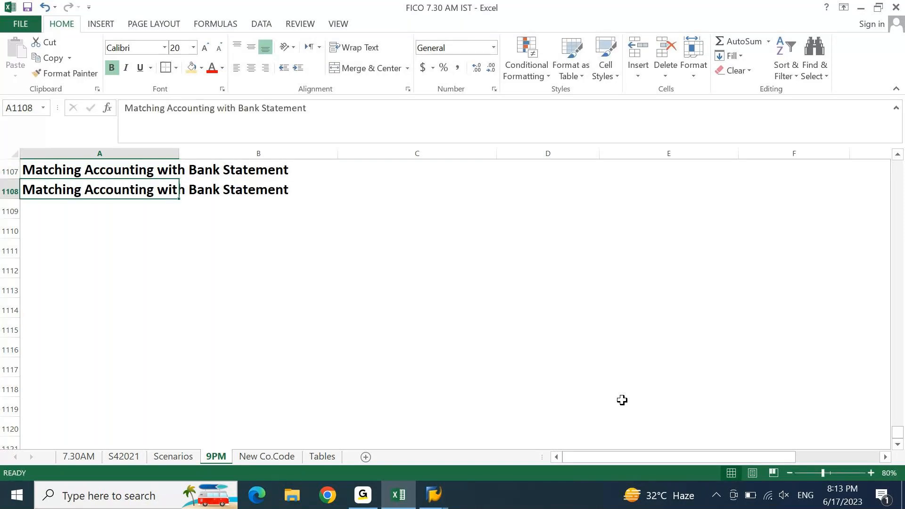
key(F2)
key(ctrl+Left)
key(ctrl+Left)
key(ctrl+Left)
key(Left)
key(ctrl+shift+Left)
key(ctrl+c)
key(BackSpace)
text(Bank st)
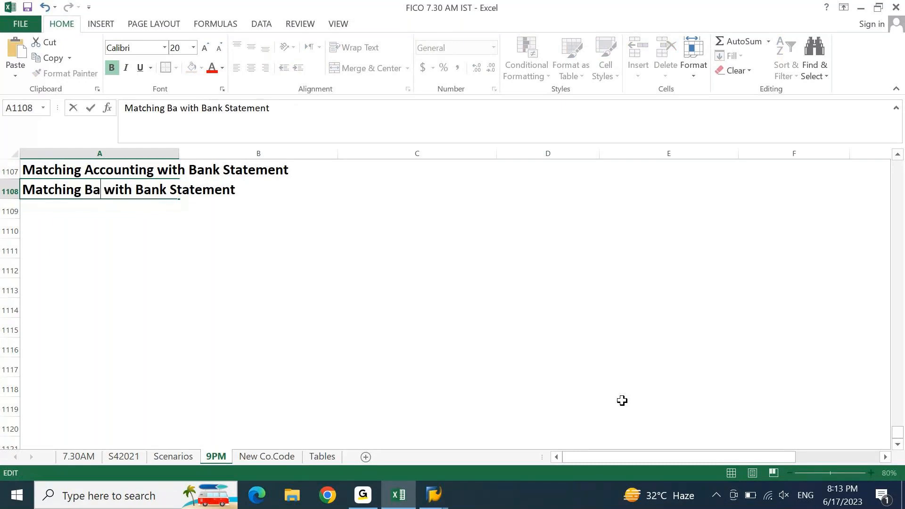
text(ateen)
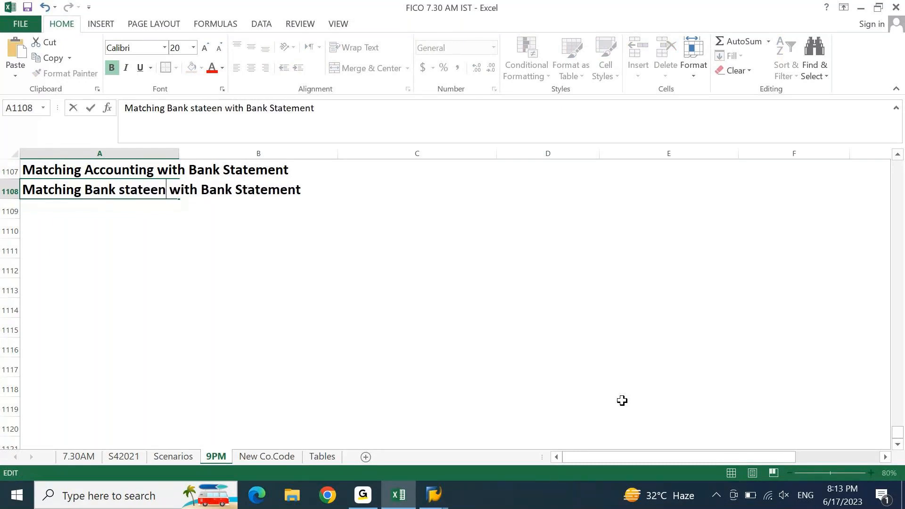
key(BackSpace)
key(BackSpace)
text(ment)
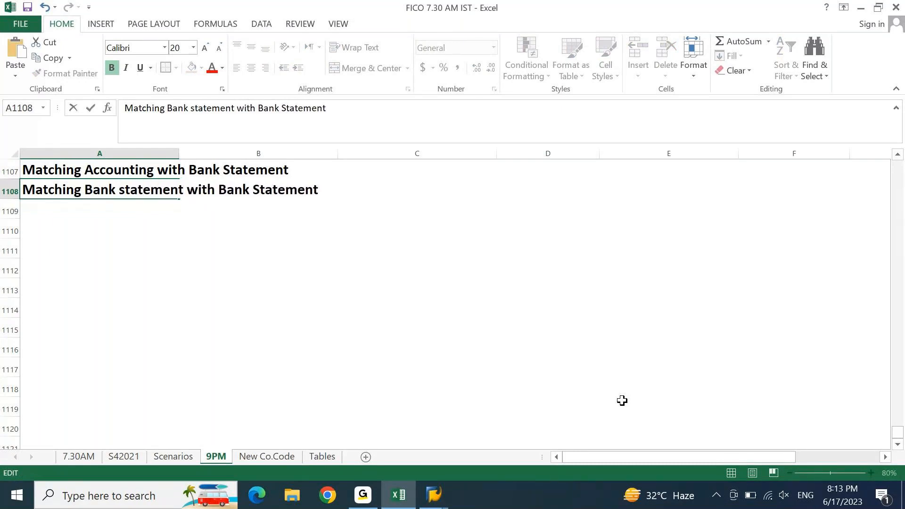
key(ctrl+Right)
key(ctrl+Right)
key(ctrl+shift+Right)
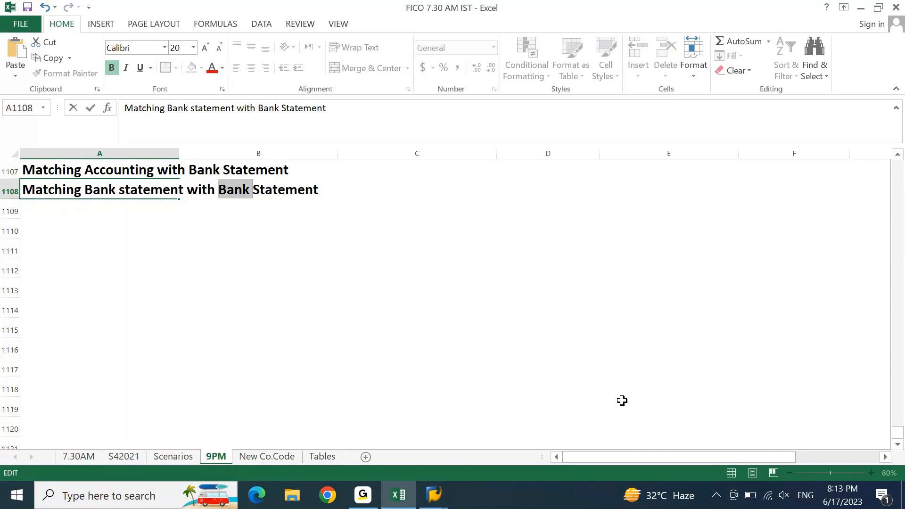
key(ctrl+shift+Right)
key(ctrl+v)
Step: Shade the first heading light green and the second heading yellow
key(Return)
key(Up)
key(Up)
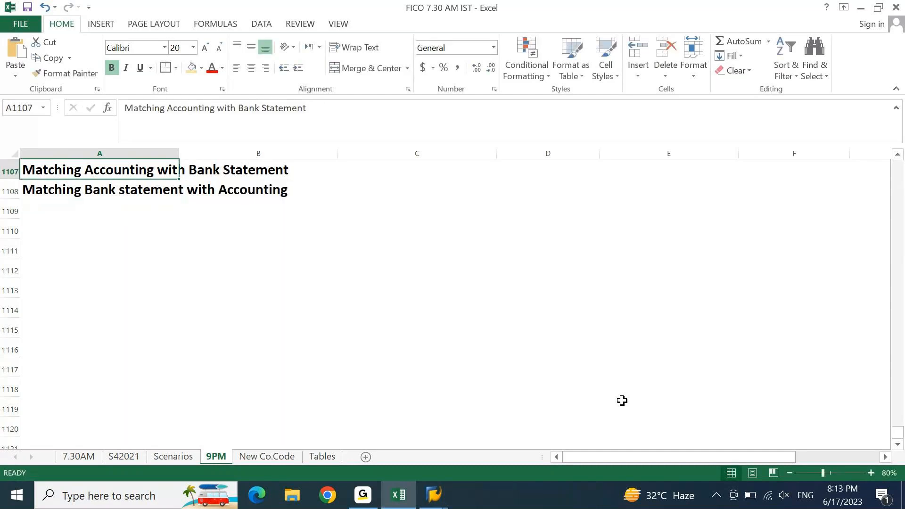
key(shift+Right)
key(shift+Right)
key(shift+Left)
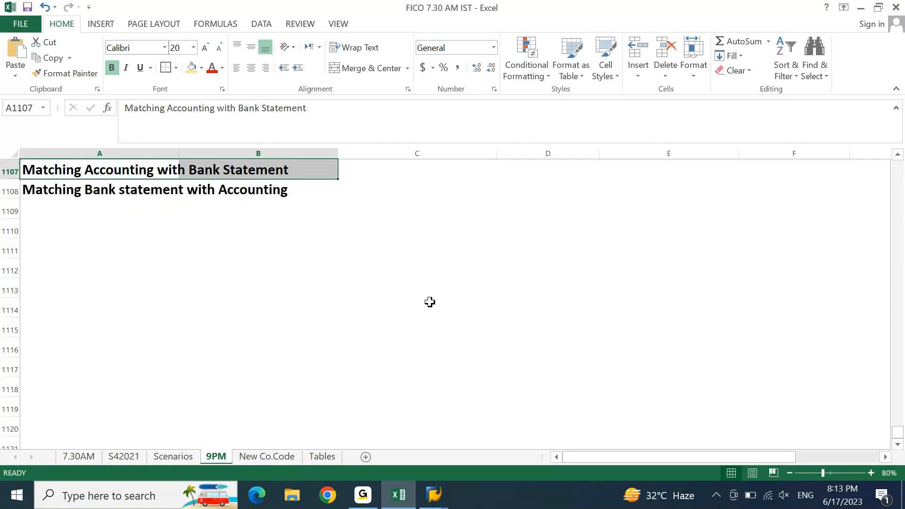
click(201, 67)
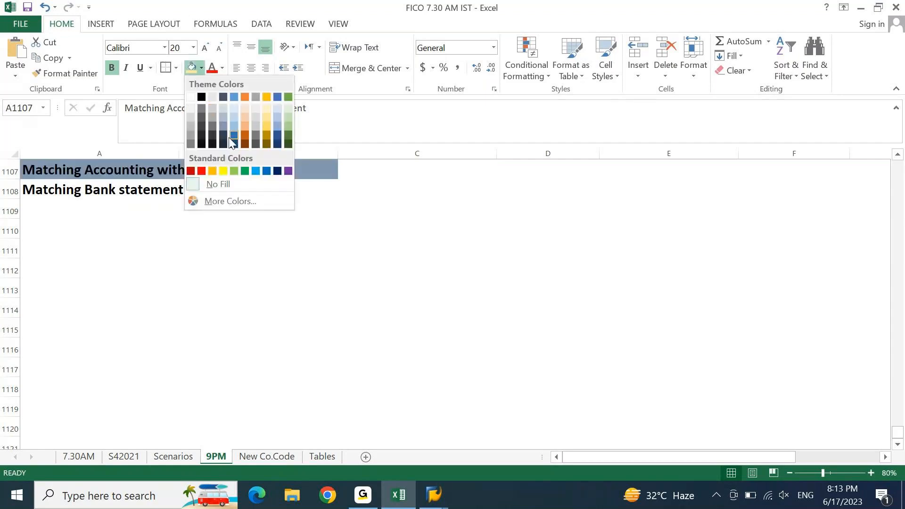
click(235, 170)
key(Down)
key(shift+Right)
key(shift+Right)
key(shift+Left)
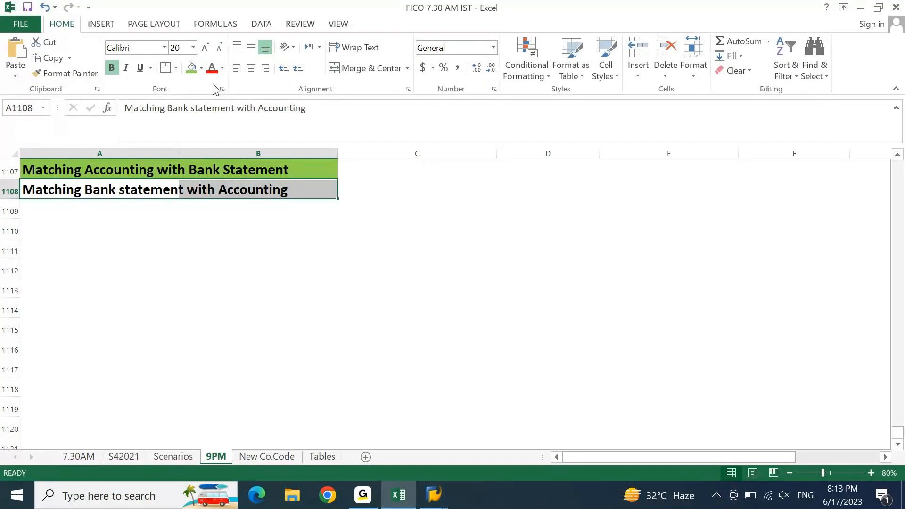
click(202, 68)
click(226, 173)
click(183, 291)
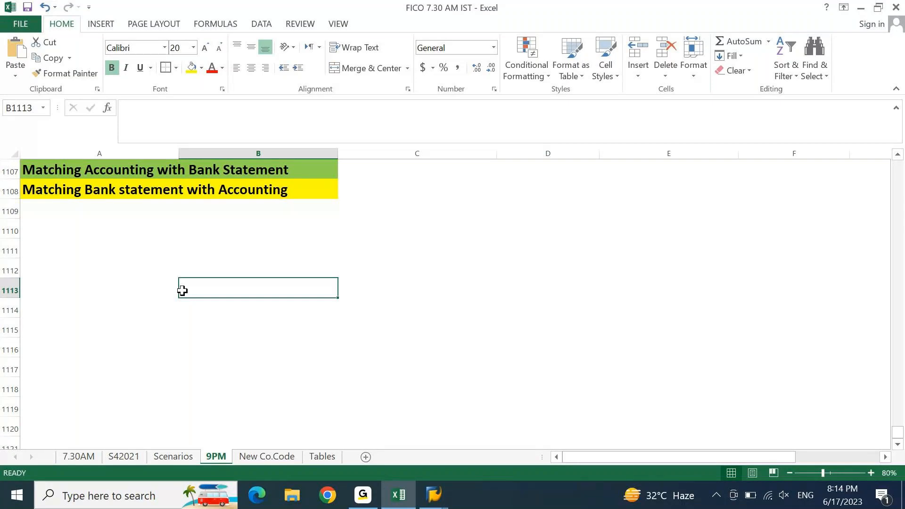
Step: Number the two Matching headings 1 and 2 in column C
key(Up)
key(Up)
key(Up)
key(Up)
key(Up)
key(Up)
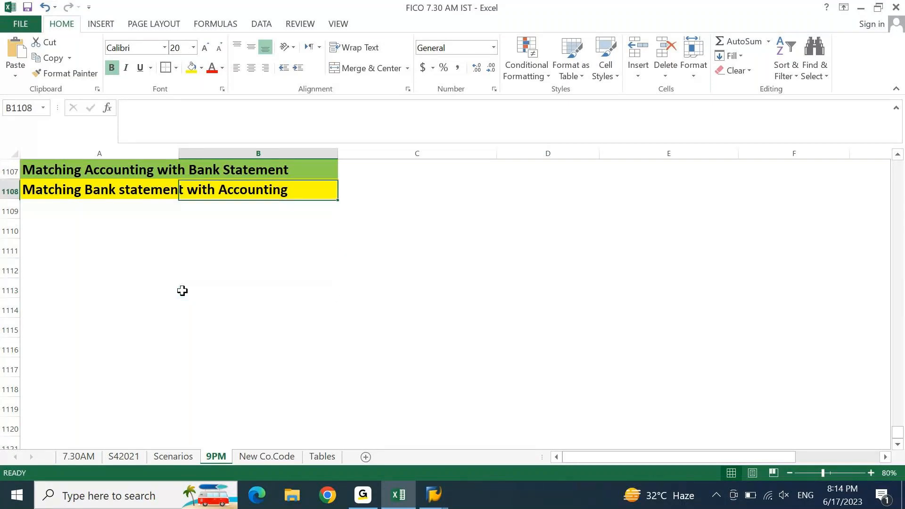
key(Right)
text(1)
key(Return)
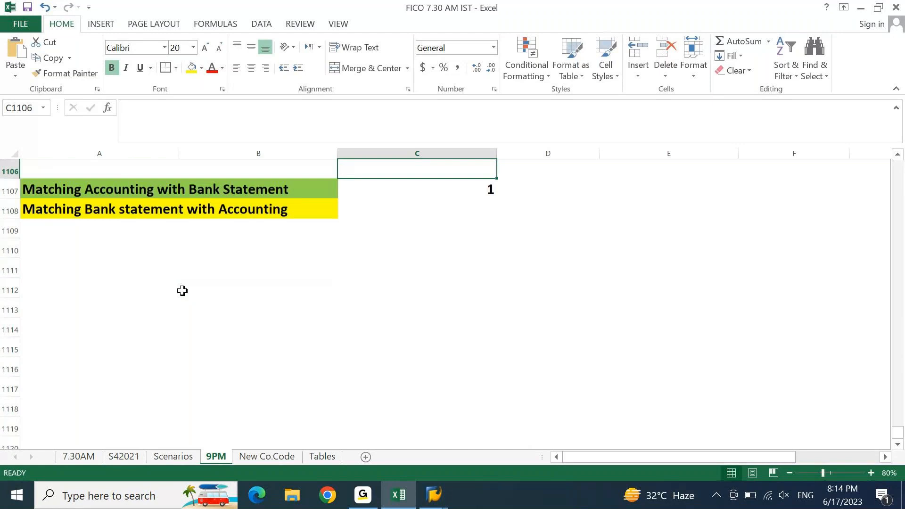
text(2)
key(Return)
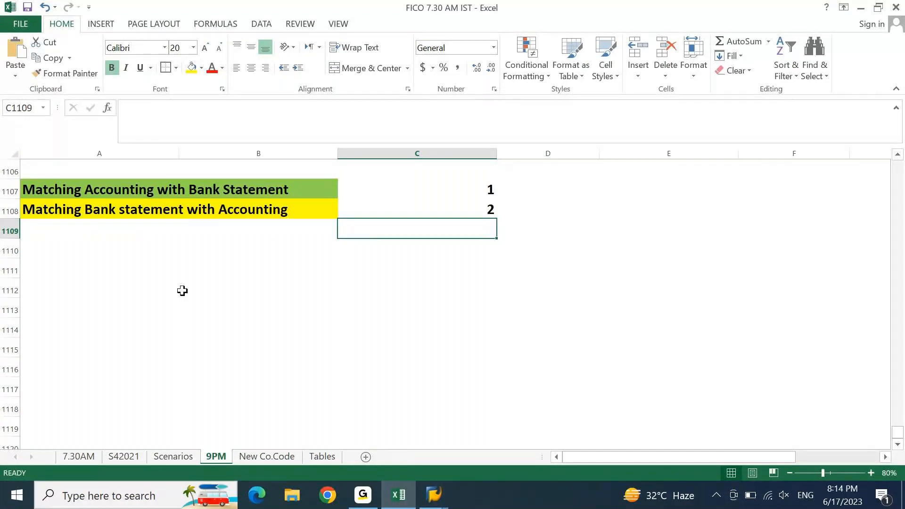
Step: Add the note 'Check issued but not encashed' in A1111, correcting 'deposited' to 'issued'
key(Home)
key(Down)
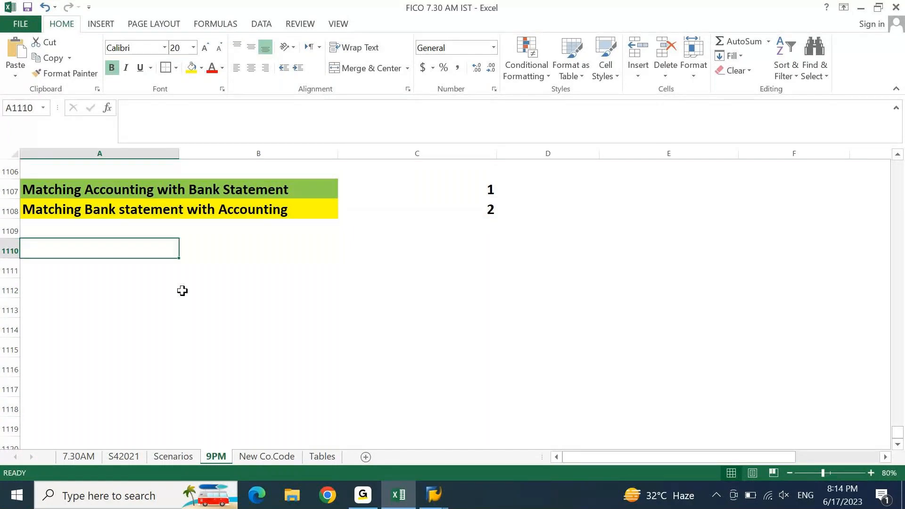
key(Down)
text(Check deposi)
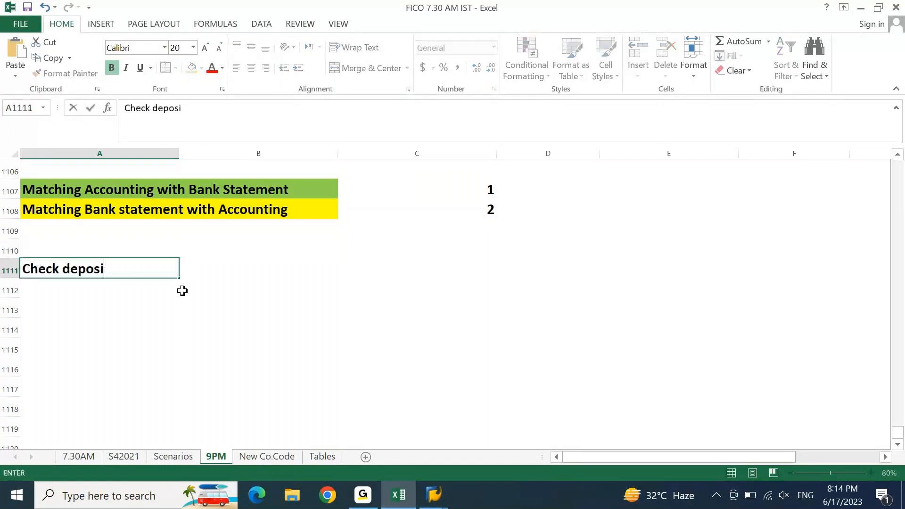
text(ted but not encashed)
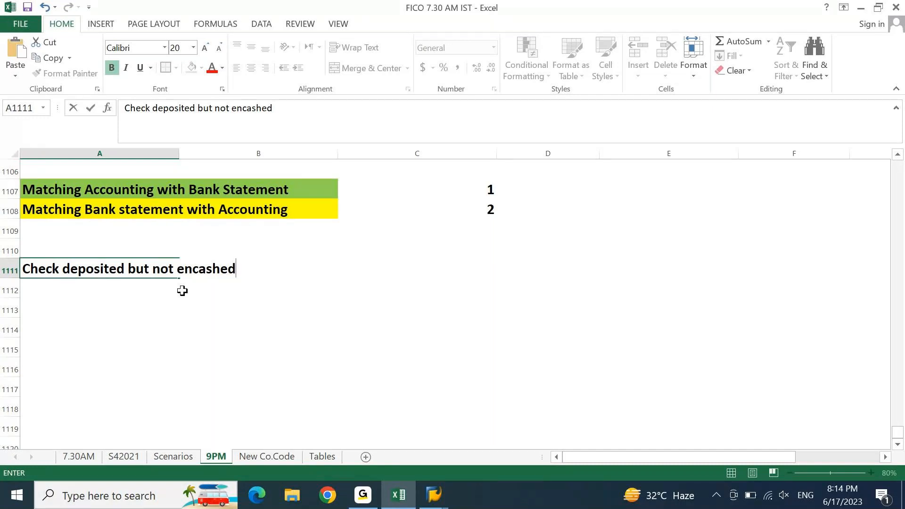
key(F2)
key(ctrl+Left)
key(ctrl+Left)
key(ctrl+Left)
key(Left)
key(ctrl+shift+Left)
text(issued)
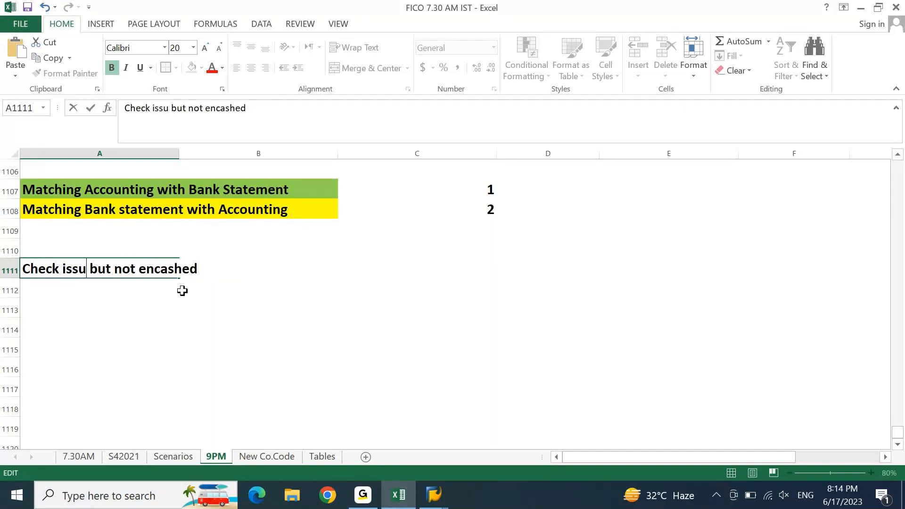
key(Return)
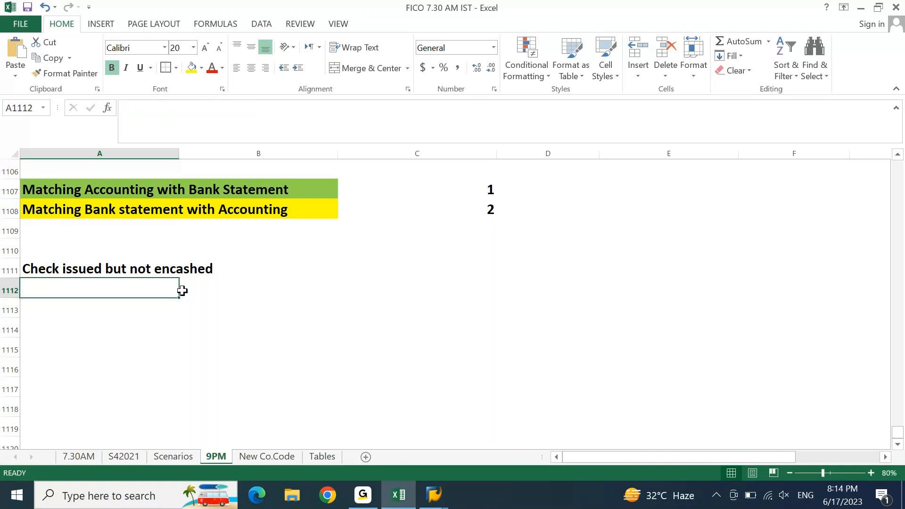
key(Up)
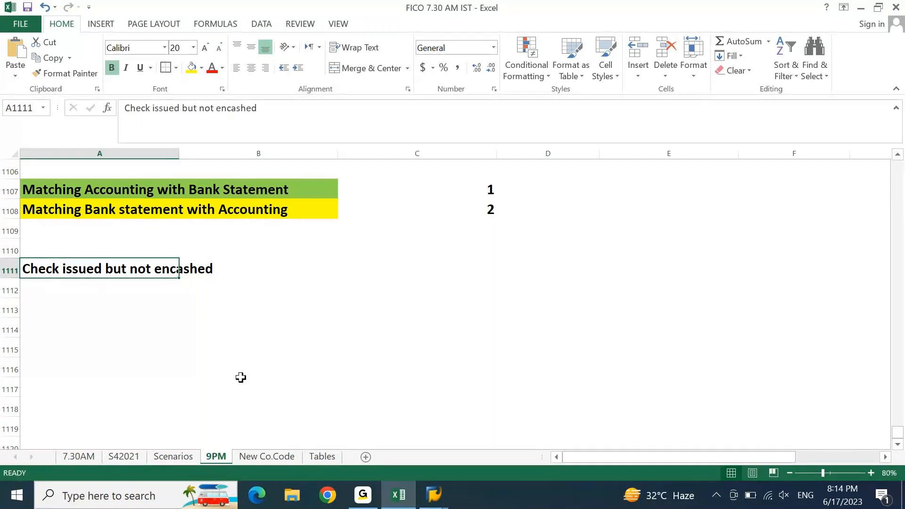
key(Right)
key(Left)
key(Right)
key(Right)
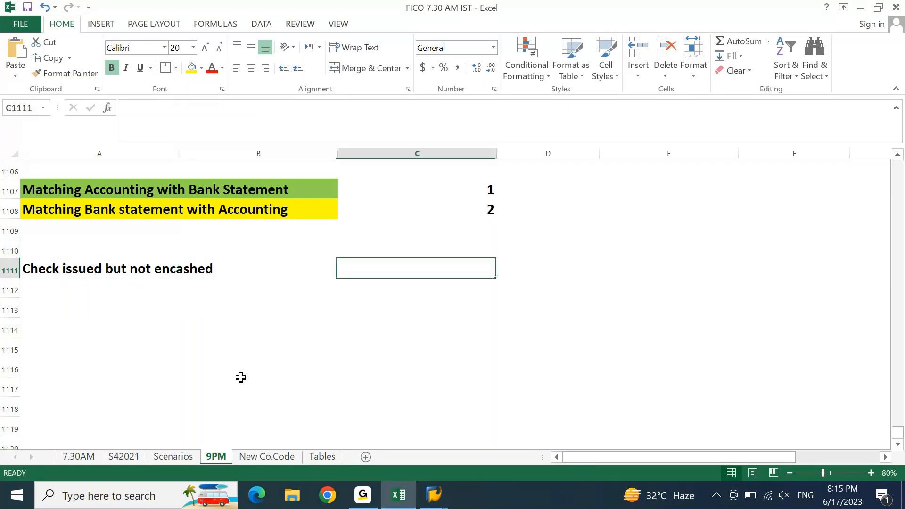
Step: Enter 1000 for the note, then an Accounting box with -1000, filled yellow and centred
text(1000)
key(Return)
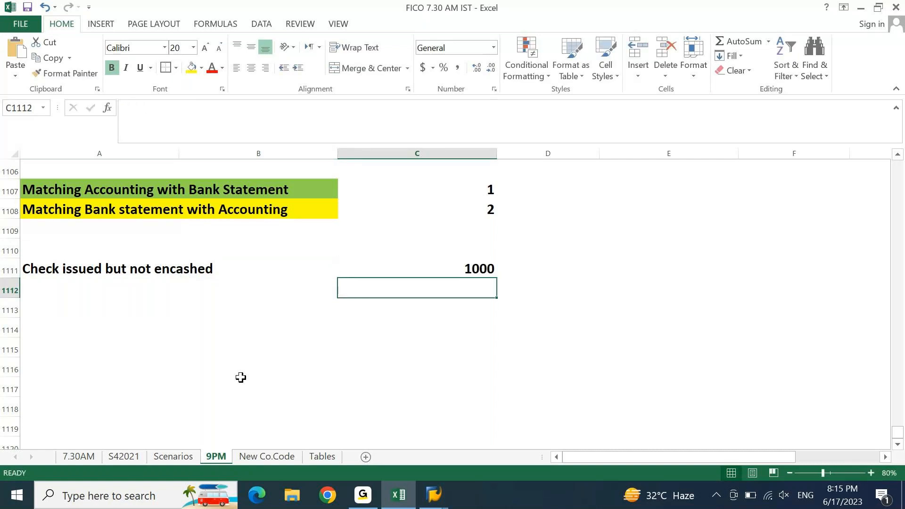
key(Left)
key(Left)
key(Down)
text(Accounting)
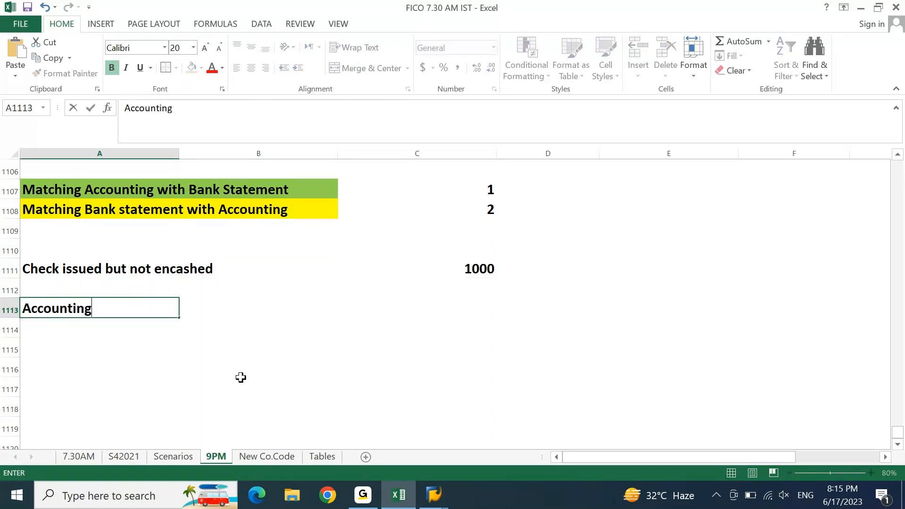
key(Return)
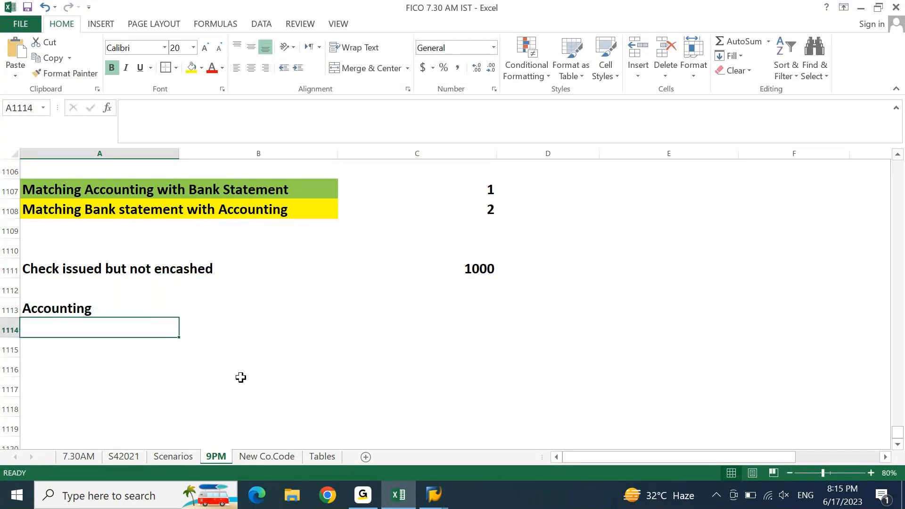
text(-1000)
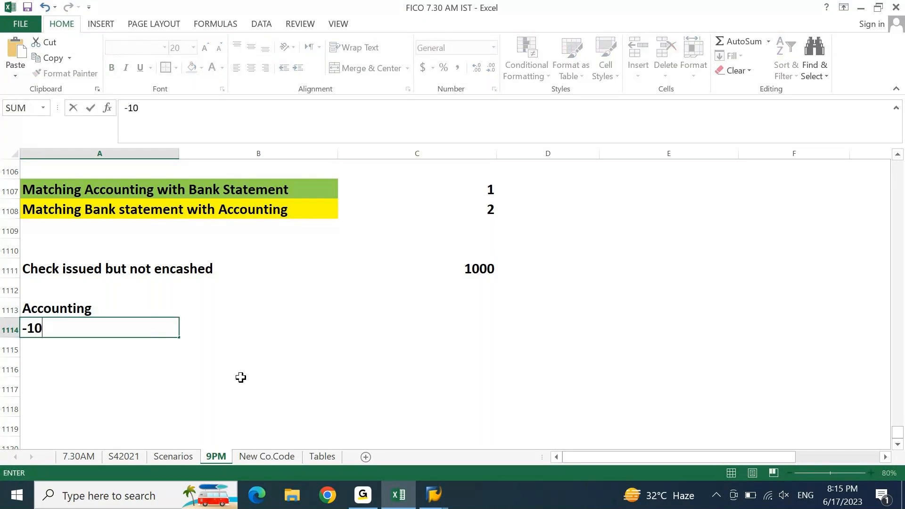
key(Return)
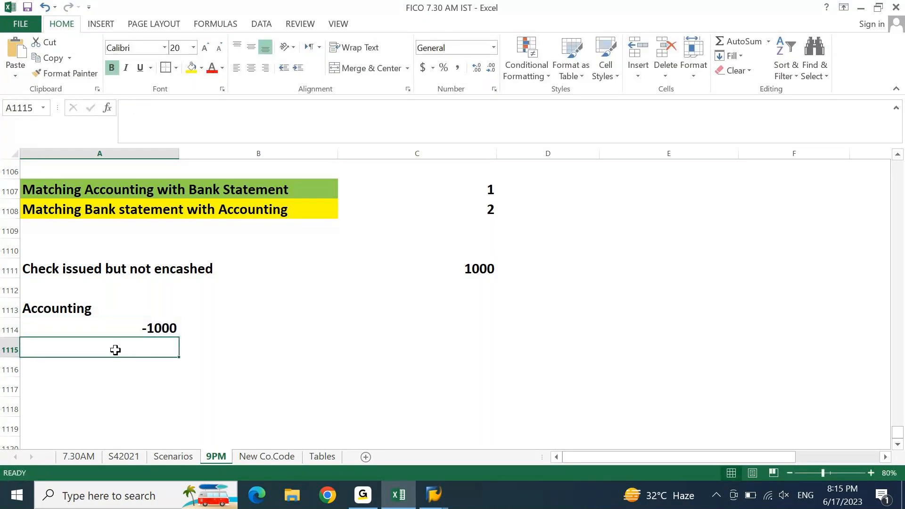
drag(77, 319, 136, 328)
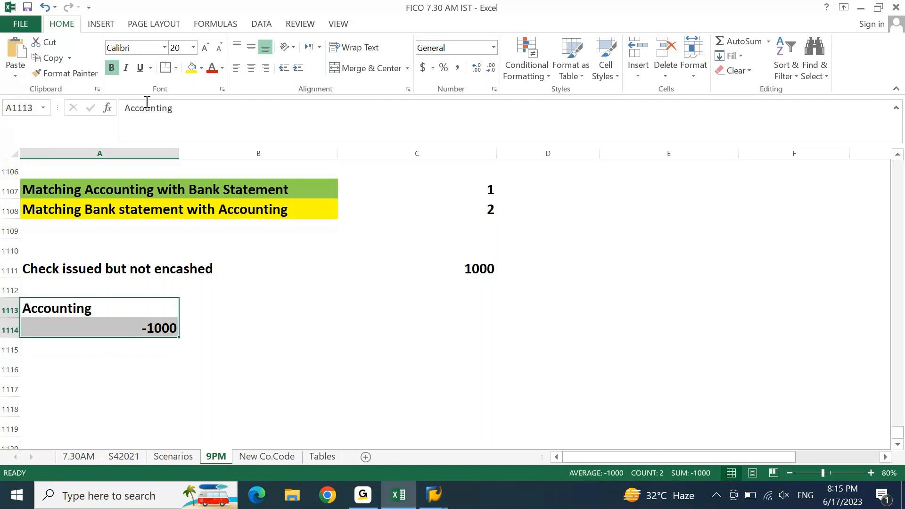
click(189, 70)
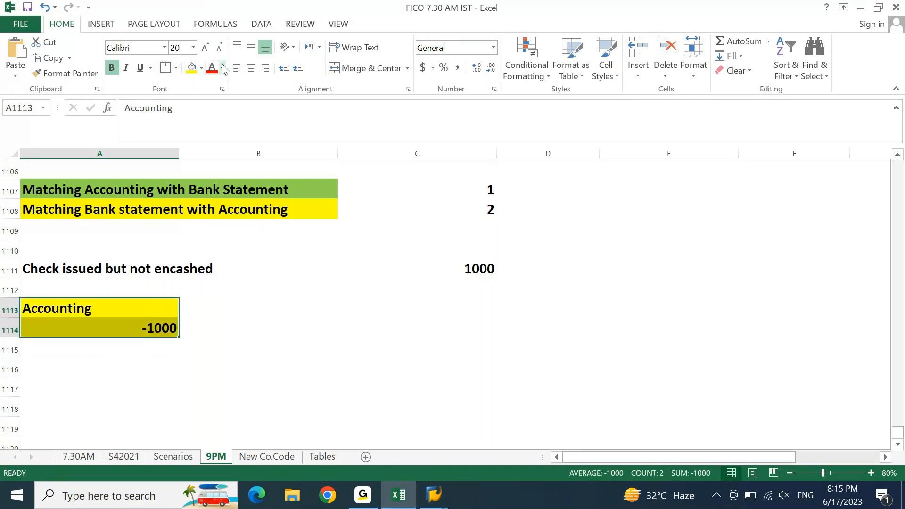
click(251, 69)
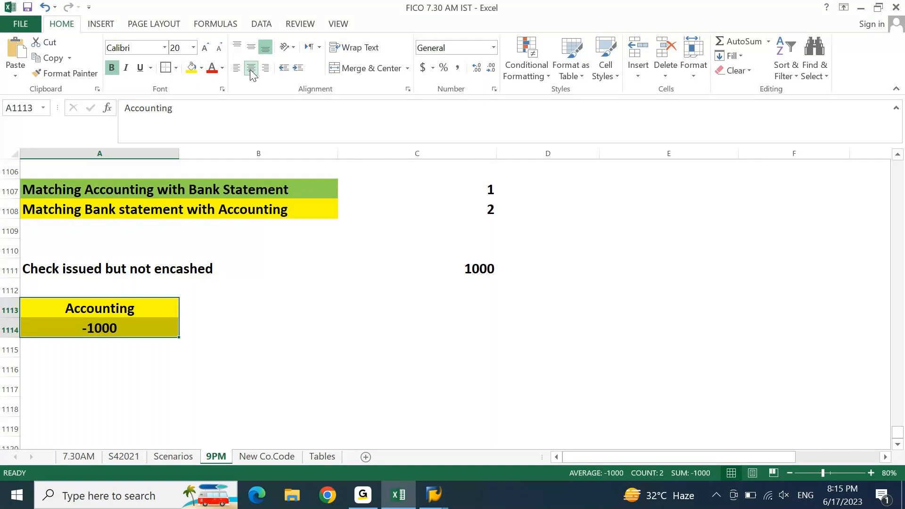
Step: Add a Banking box with a '-' beside it, filled light blue
key(Right)
text(Banking)
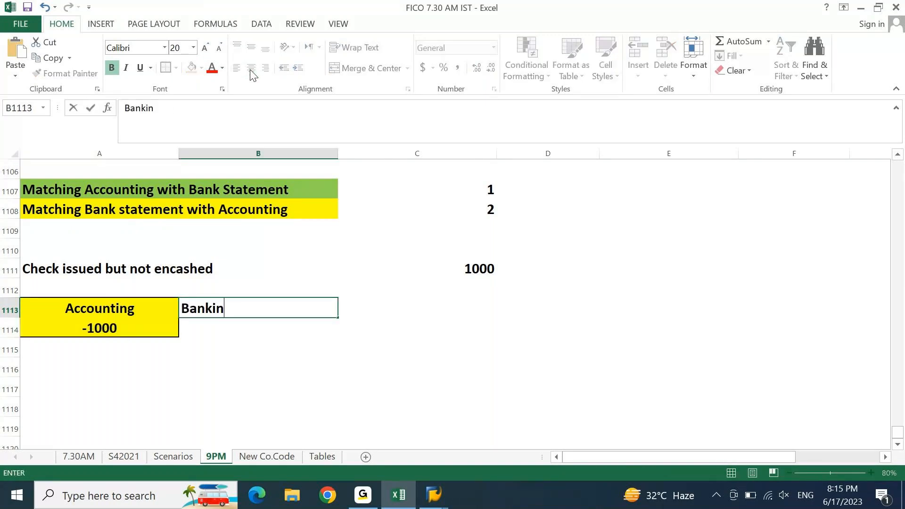
key(Return)
text(-)
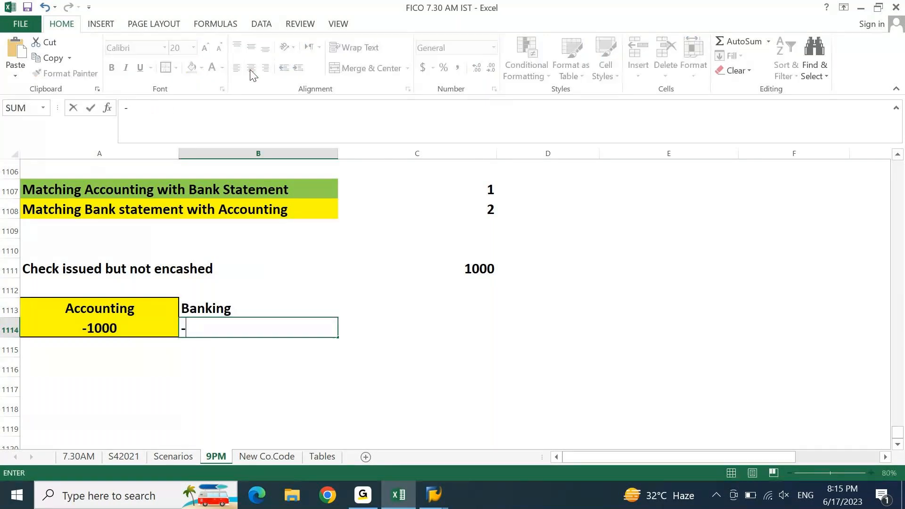
key(Return)
drag(222, 309, 228, 321)
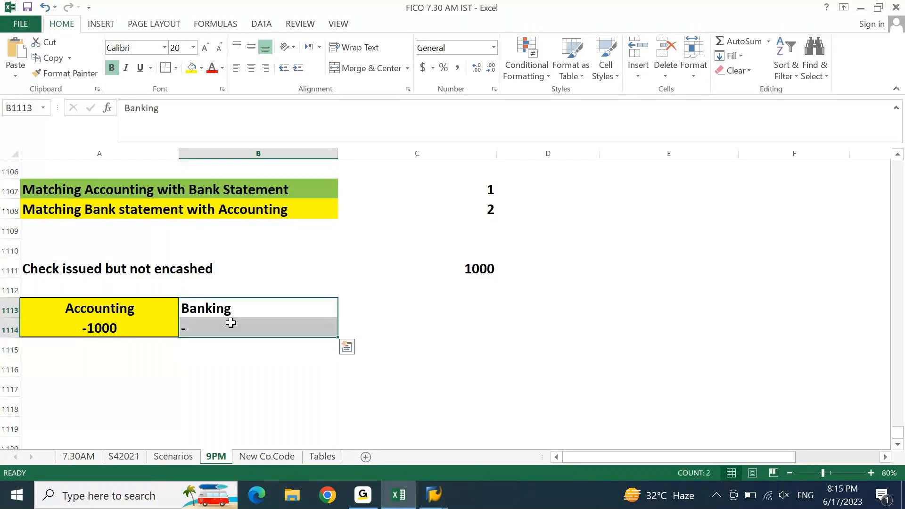
click(201, 68)
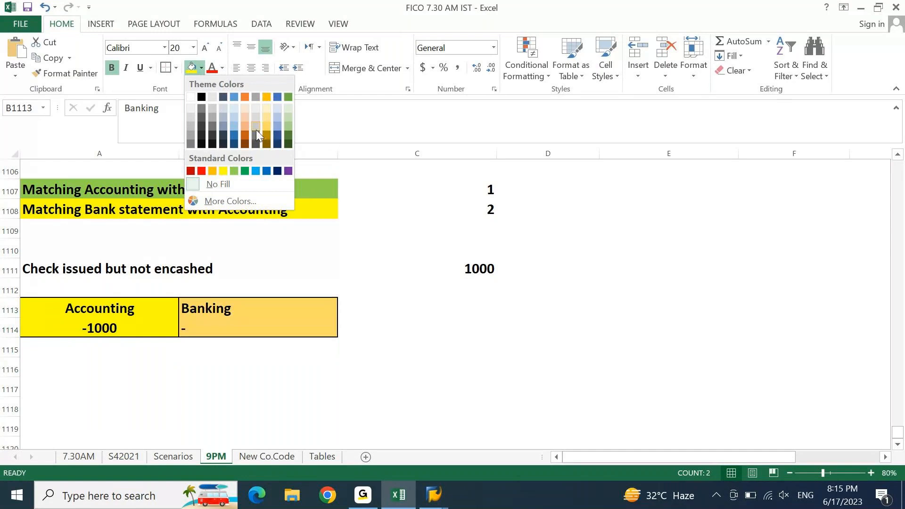
click(234, 129)
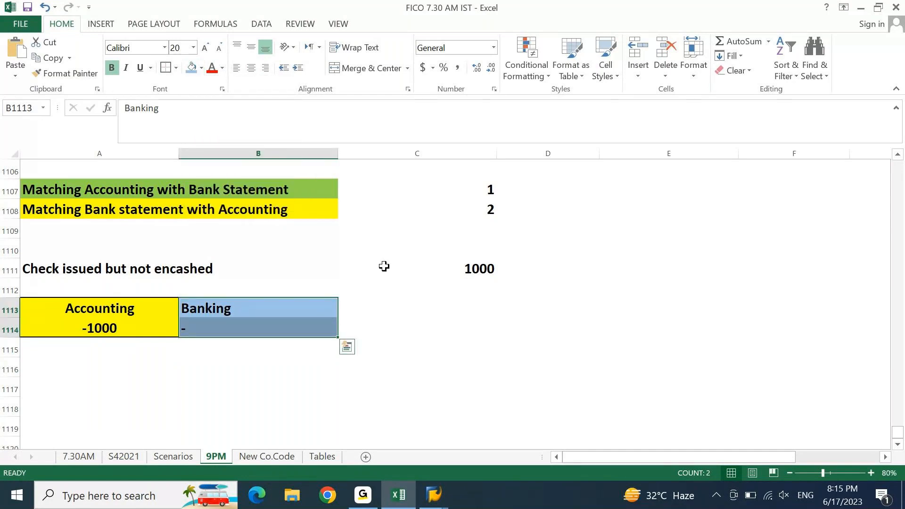
key(Down)
key(Down)
key(Down)
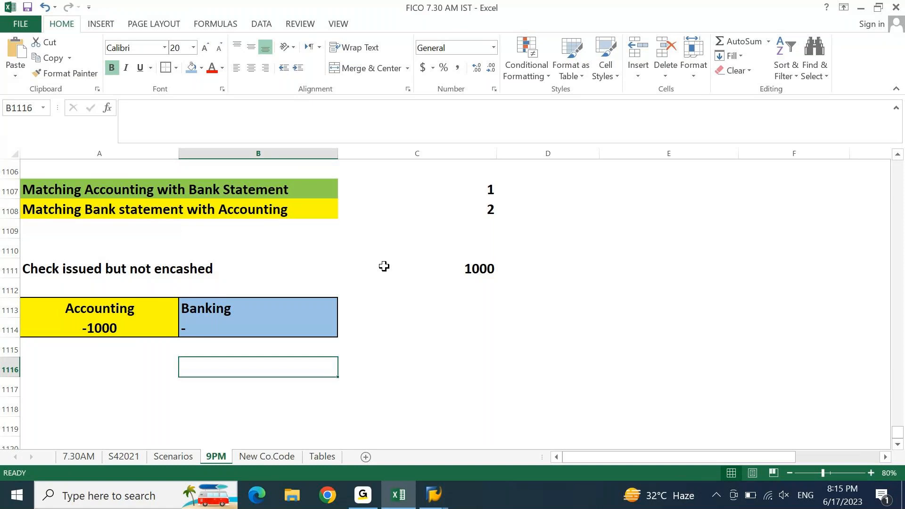
drag(38, 210, 222, 217)
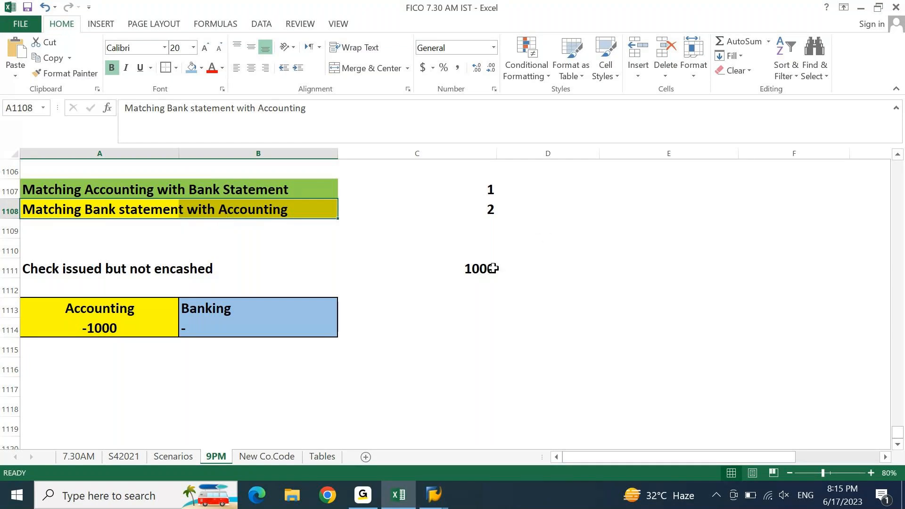
Step: Give the Accounting box's -1000 value a red font colour
click(206, 321)
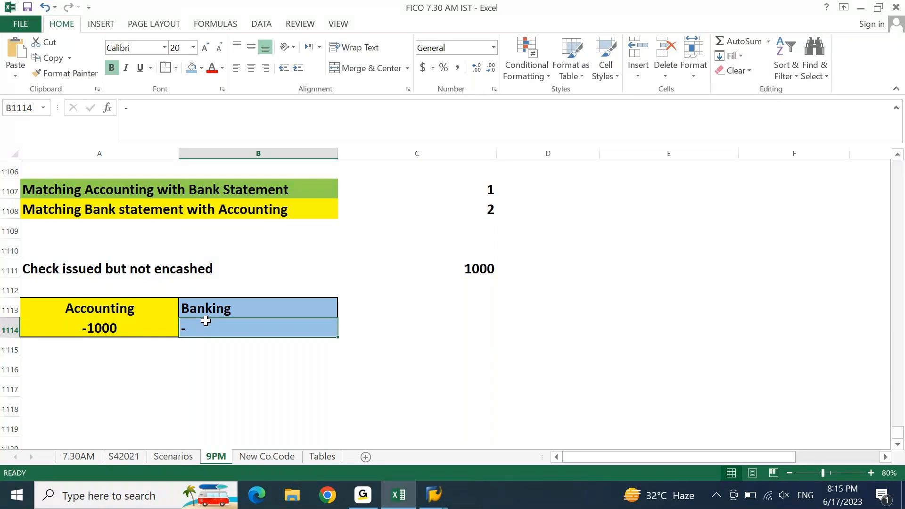
key(Left)
click(211, 69)
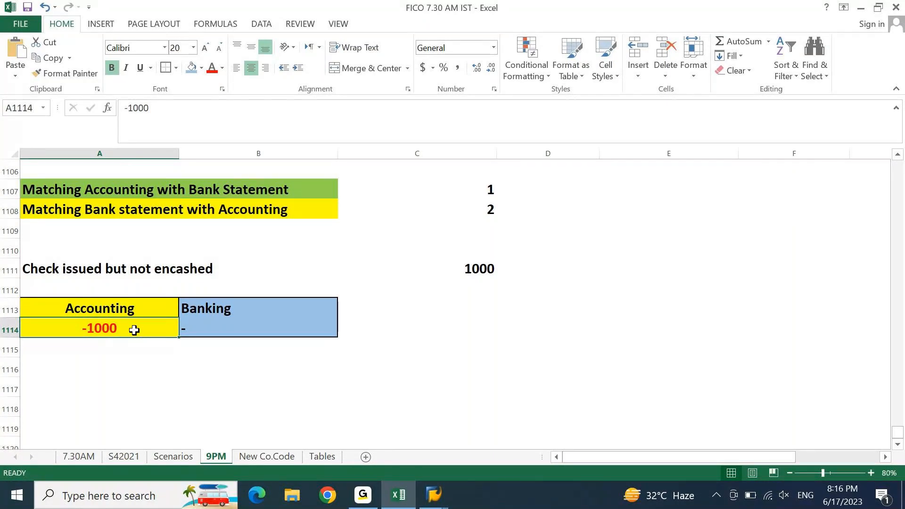
Step: Enter two 'Account' labels below the Banking box with 'Concept' above them
key(Right)
key(Down)
key(Down)
text(Account)
key(Return)
text(Accou)
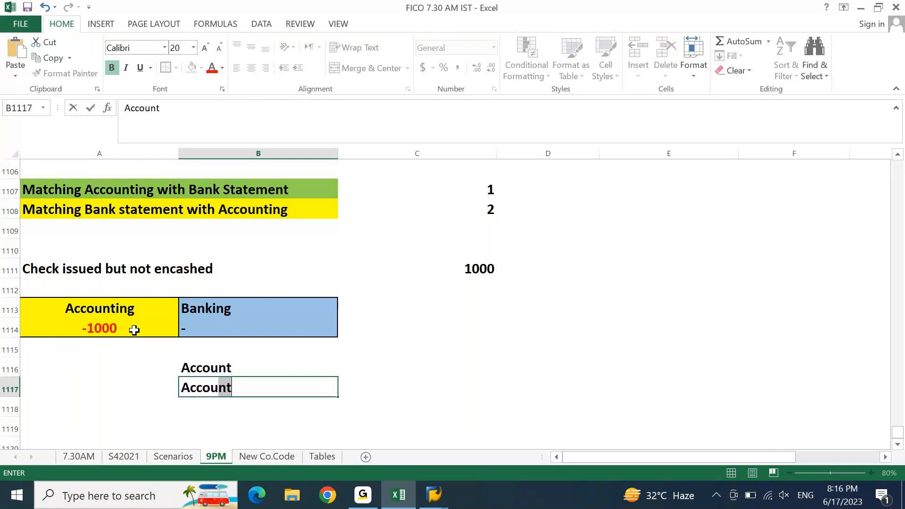
key(Up)
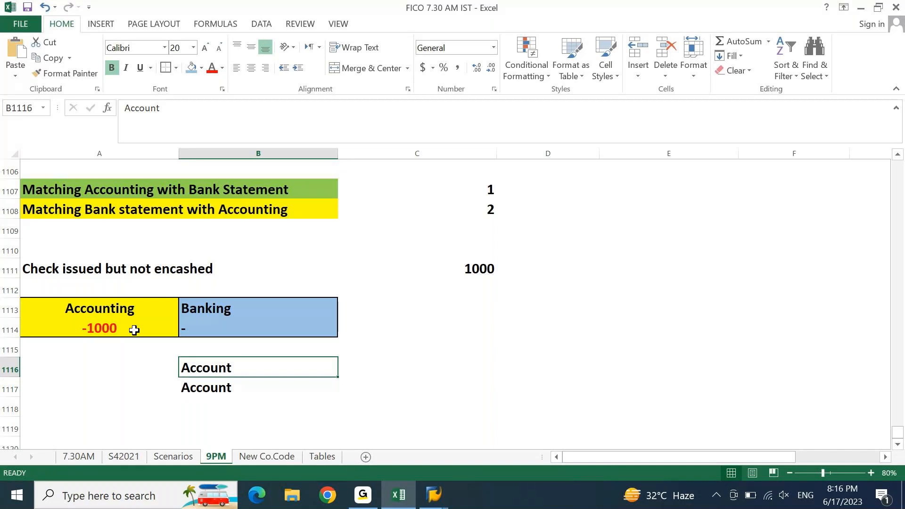
key(Up)
key(Down)
key(Up)
text(Co)
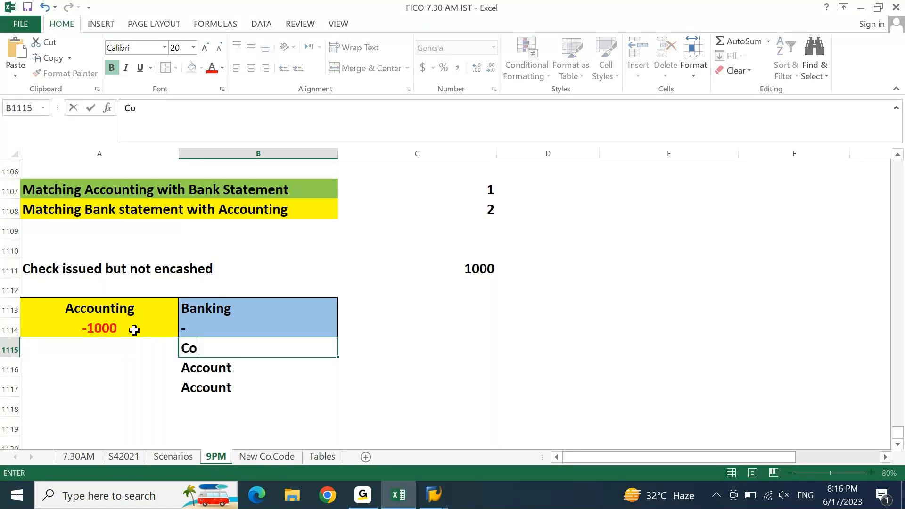
text(ncept)
key(Return)
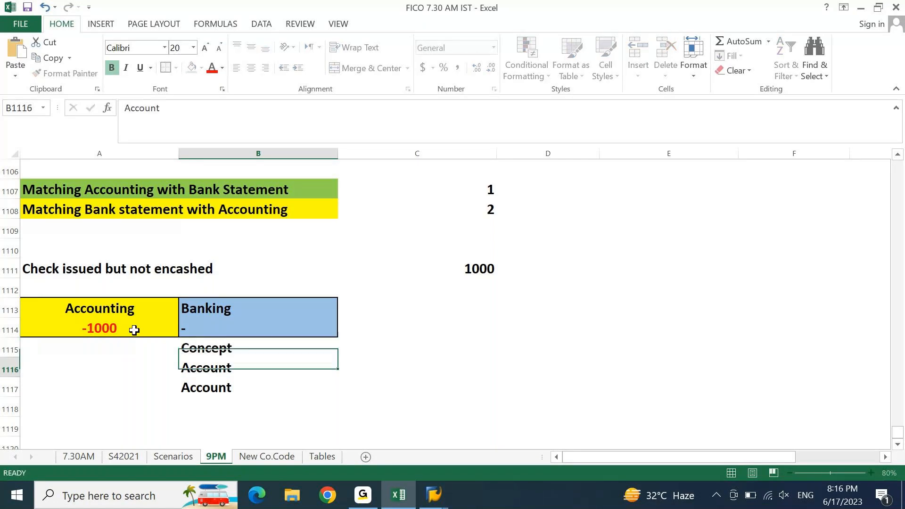
Step: Edit the first Account label to read 'Main Account', fixing the typo
key(Left)
key(Right)
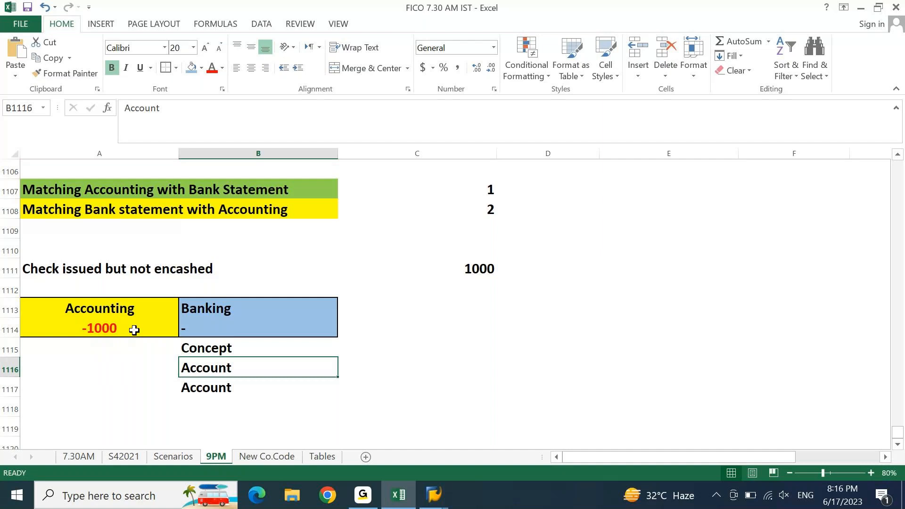
key(F2)
text(M)
key(Escape)
key(BackSpace)
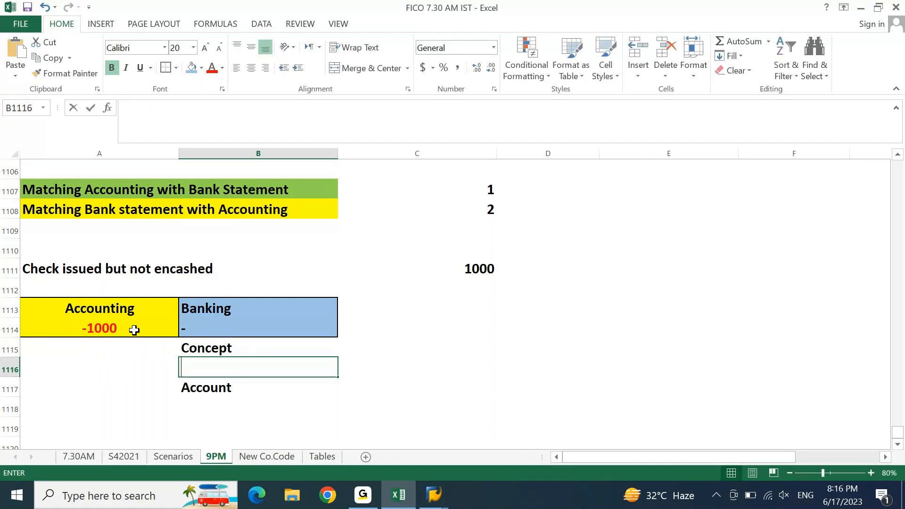
key(Escape)
key(F2)
key(Home)
text(Mian)
key(BackSpace)
key(BackSpace)
key(BackSpace)
key(BackSpace)
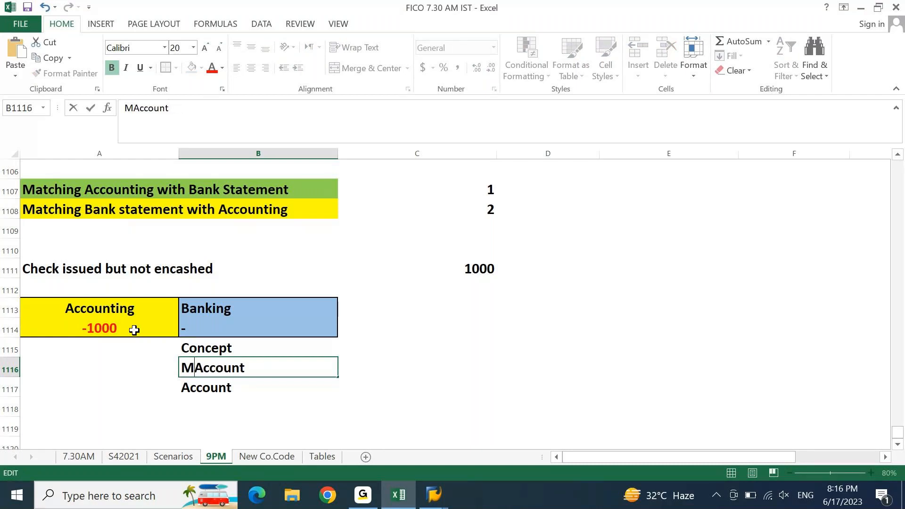
text(ain)
key(Return)
Step: Change the second label to 'Sub Account' and select the three labels
key(F2)
key(Home)
text(Sub)
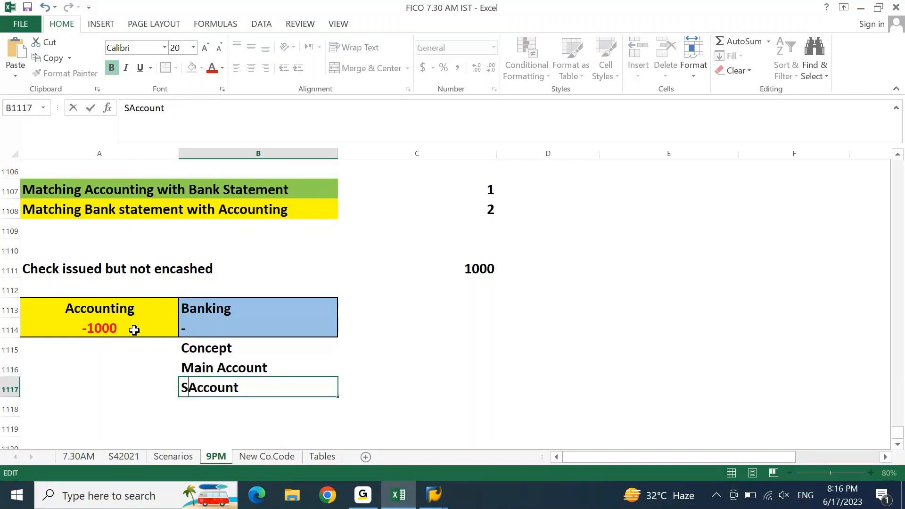
key(Return)
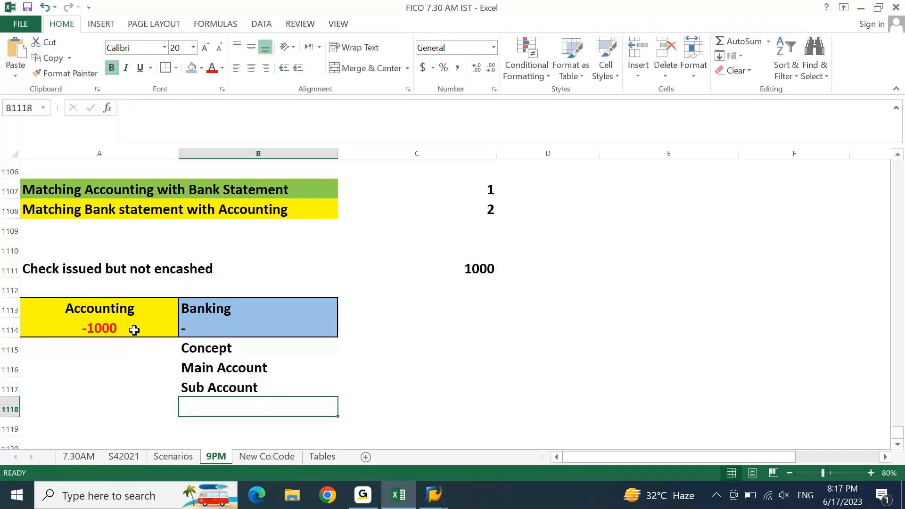
drag(207, 349, 459, 328)
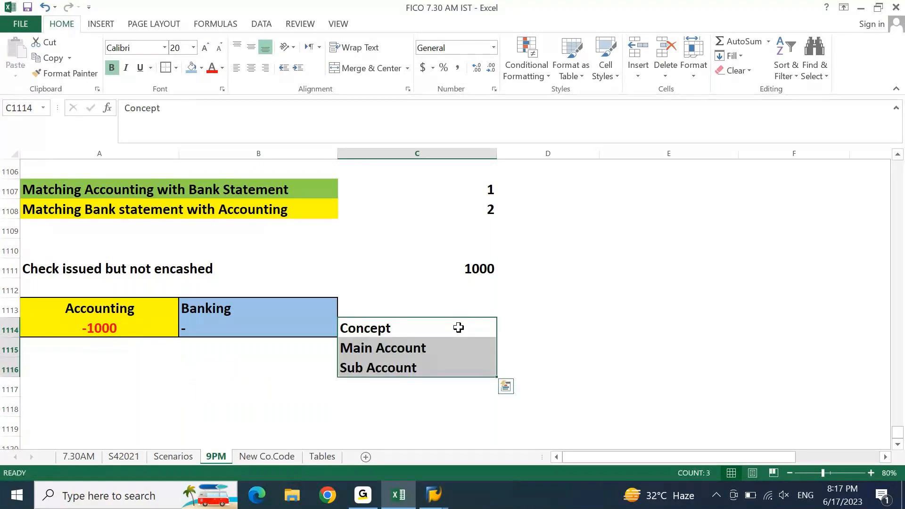
Step: Move the Concept, Main Account and Sub Account labels over a column and border them
key(ctrl+x)
key(Right)
key(ctrl+v)
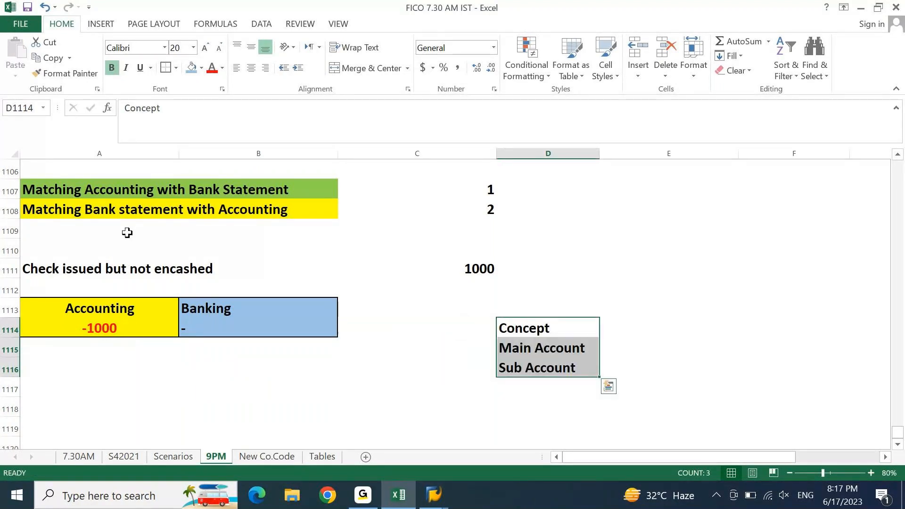
click(164, 71)
Step: Define Main Account as 'Is alaways reflection of Bank Statement'
key(Right)
key(Down)
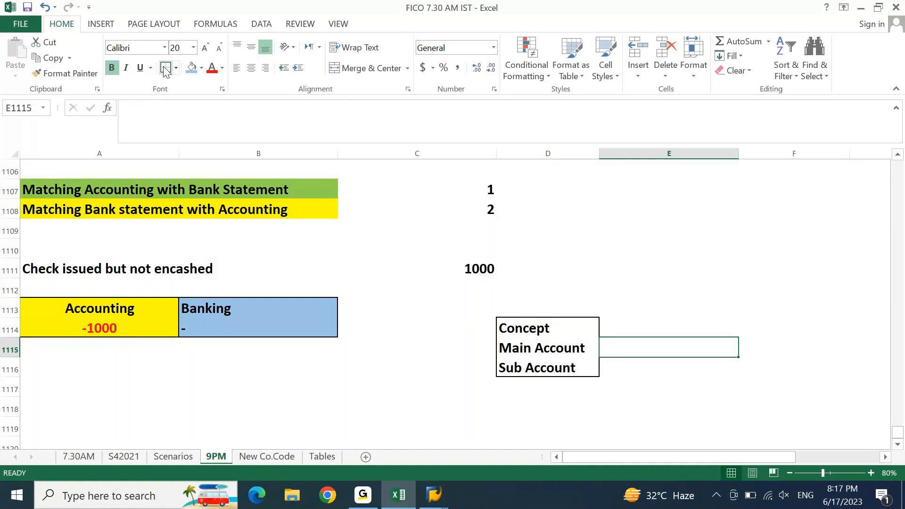
text(Is a)
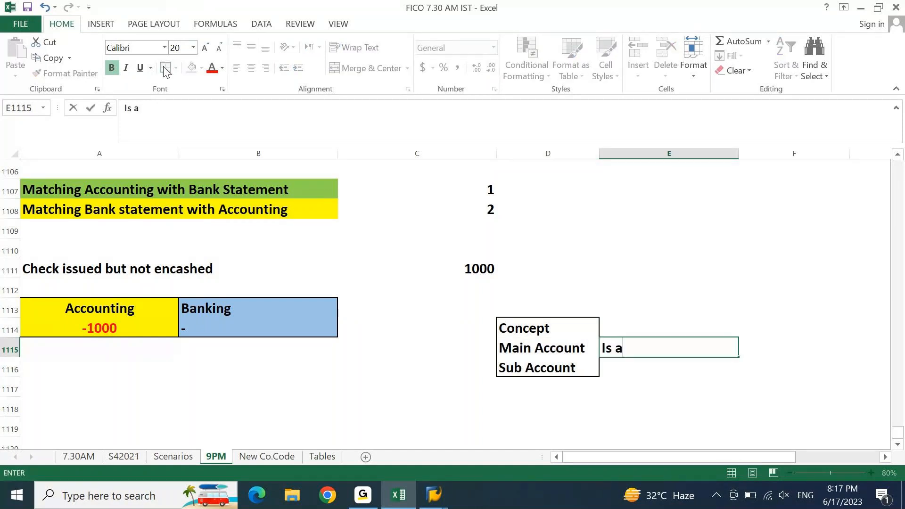
text(laways reflection)
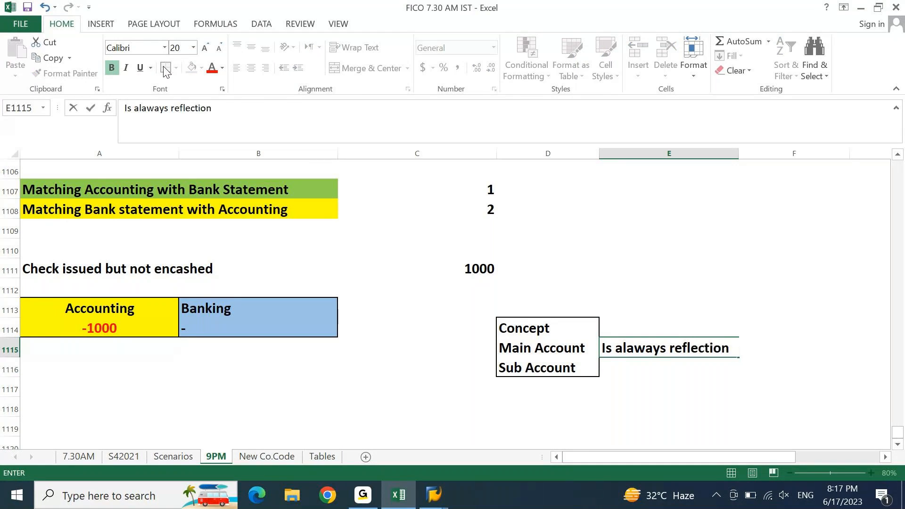
text( of Bank Statement)
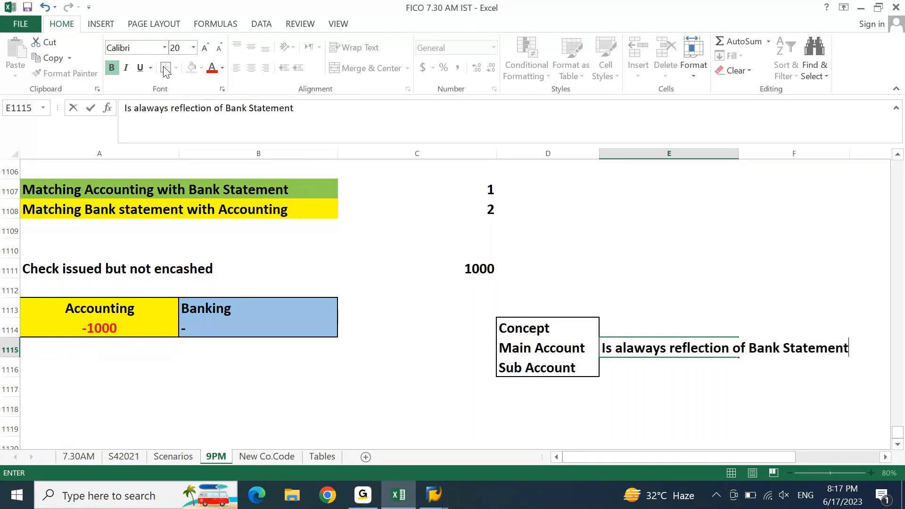
key(Return)
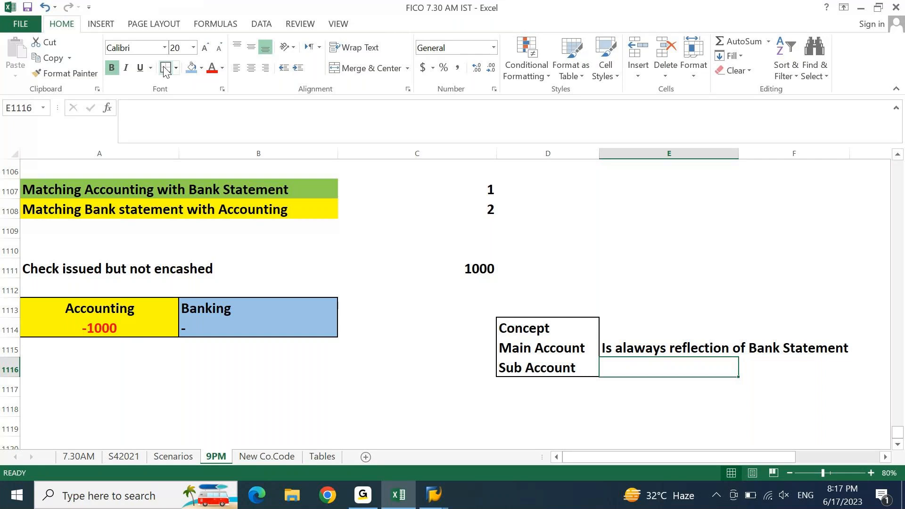
Step: Define Sub Account as 'is always unreconciled transactions with Bank statement'
text(is always n)
key(BackSpace)
text(unreconciled transac)
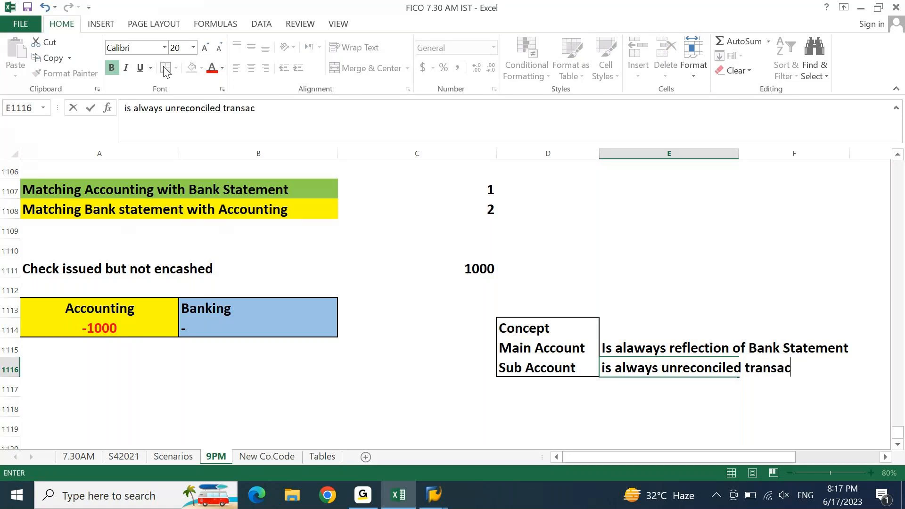
text(tions wi)
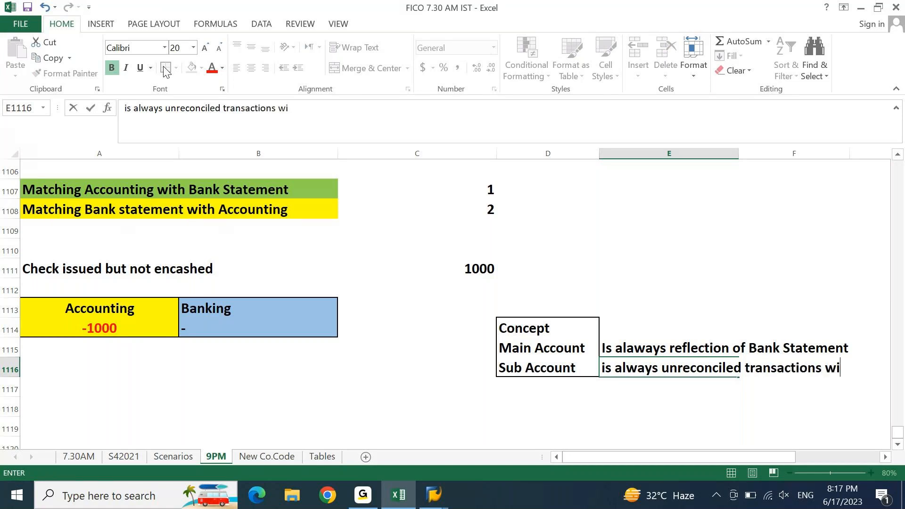
text(t h Bank s)
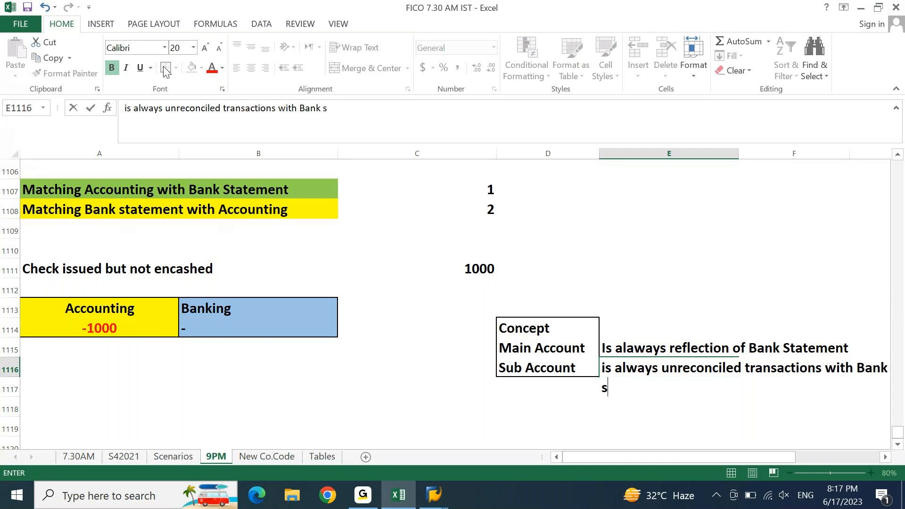
text(tte)
text(e)
key(BackSpace)
key(BackSpace)
text(tement)
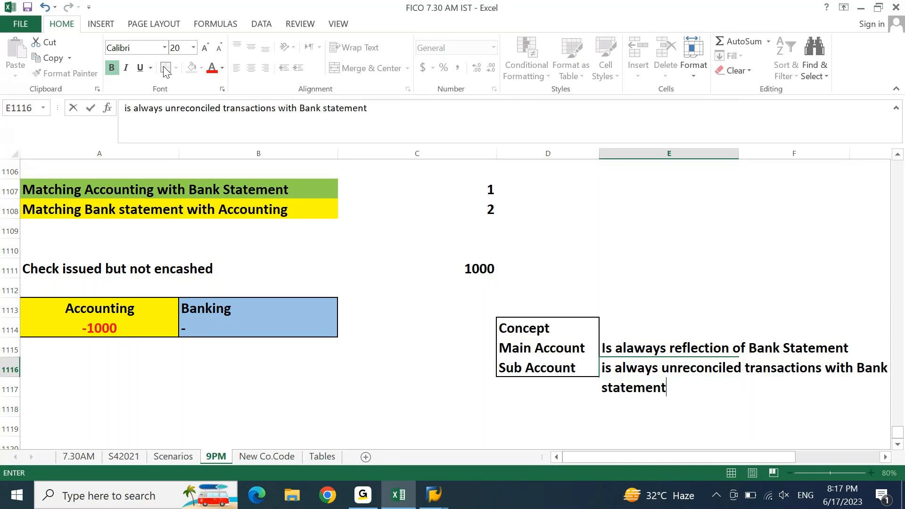
key(Tab)
key(Tab)
key(Tab)
key(Tab)
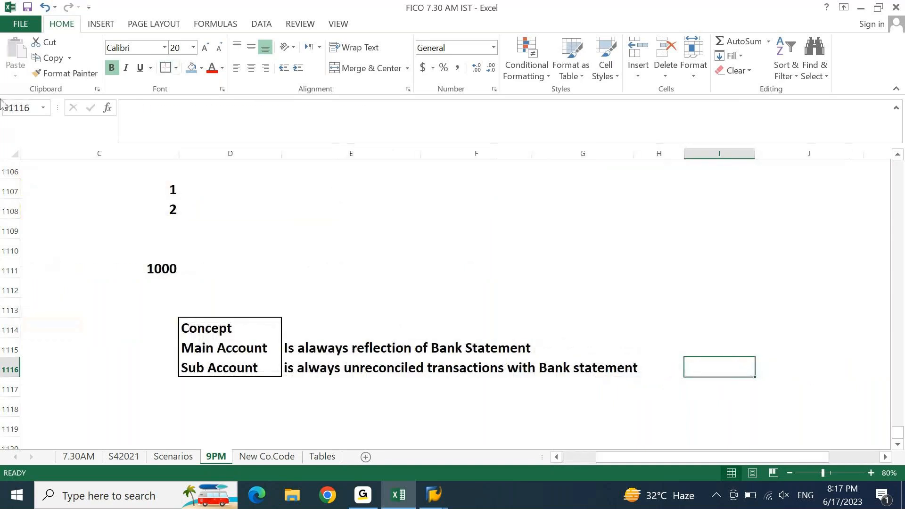
Step: Widen column G to 26.73 so the Concept table encloses both definitions
drag(192, 325, 624, 367)
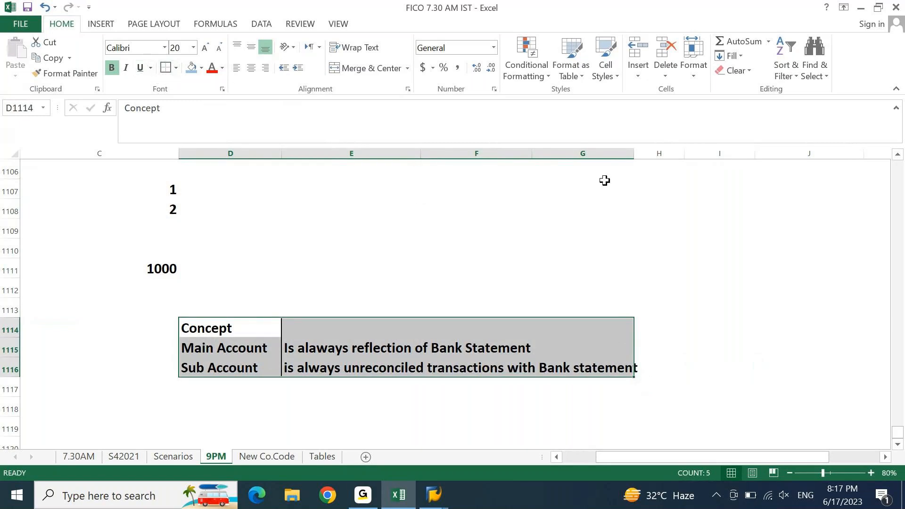
drag(635, 154, 651, 156)
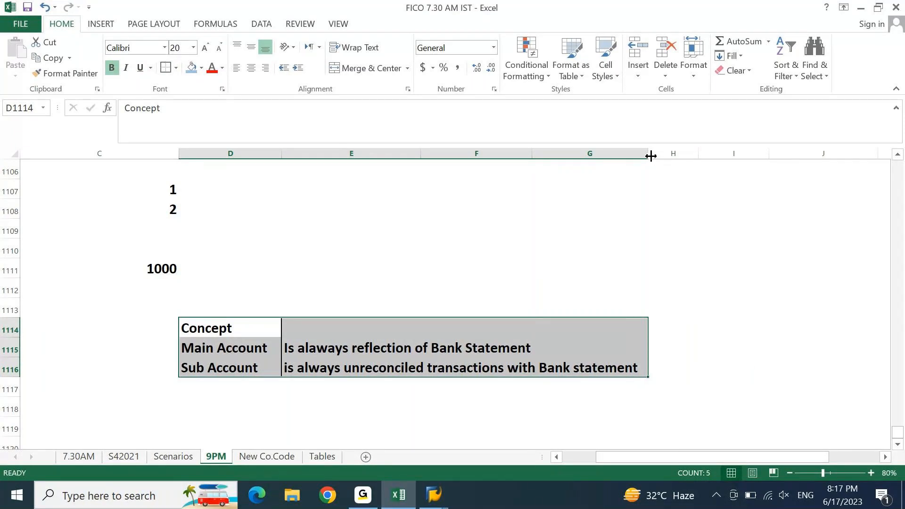
key(Left)
Step: Move around the sheet to review the Concept table and the Accounting/Banking box
key(Down)
key(Right)
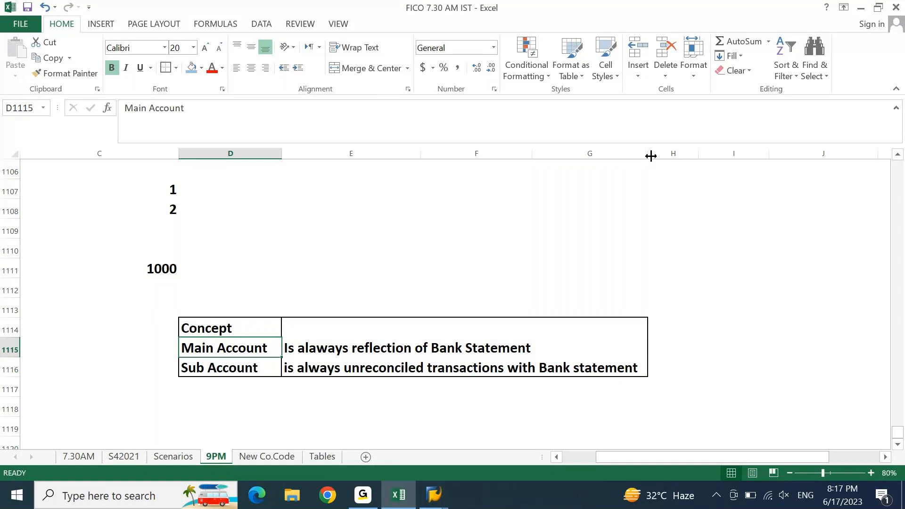
key(Home)
key(Up)
key(Up)
key(Right)
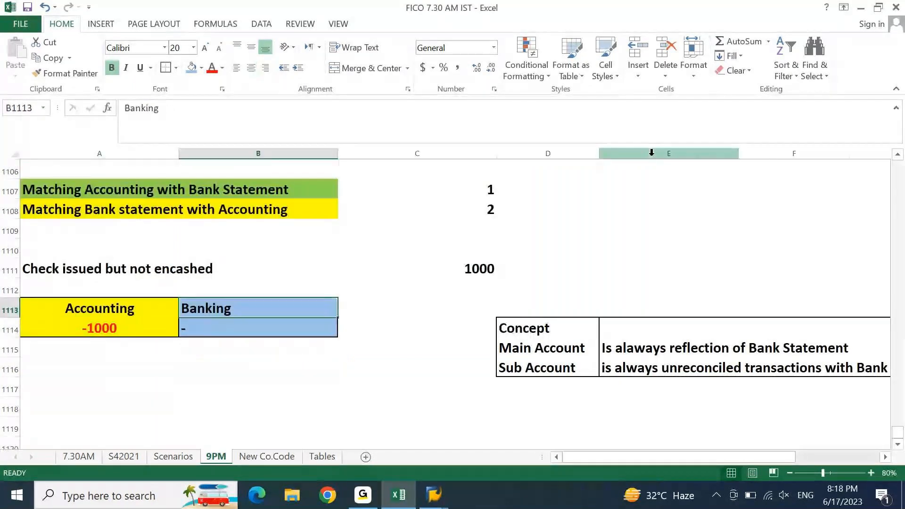
key(Down)
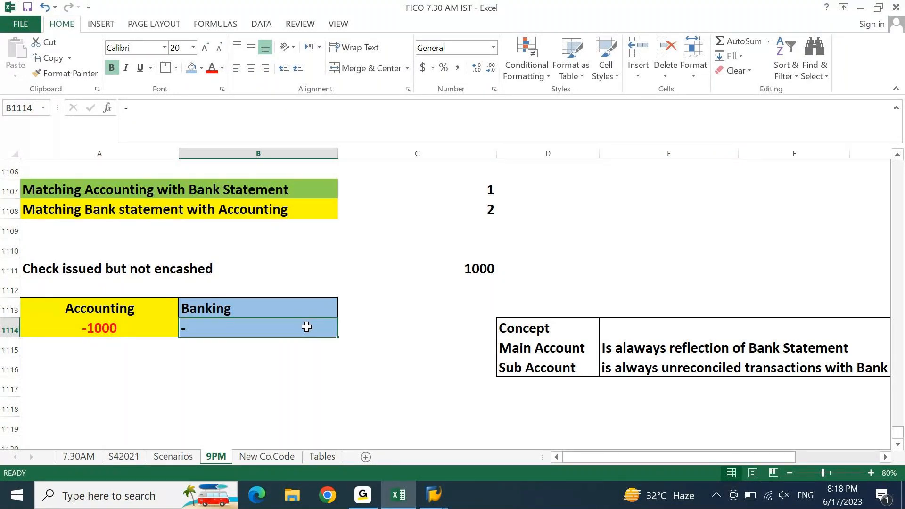
click(518, 340)
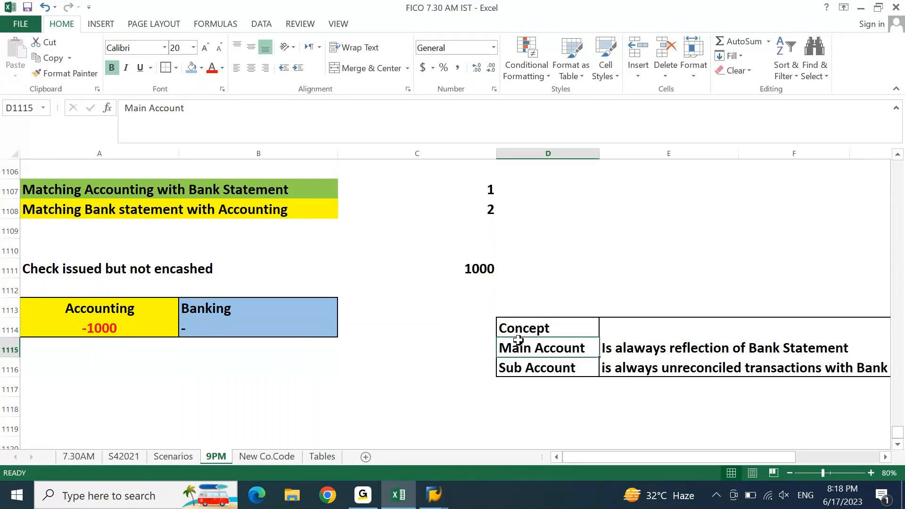
key(Home)
key(Down)
key(Down)
key(Down)
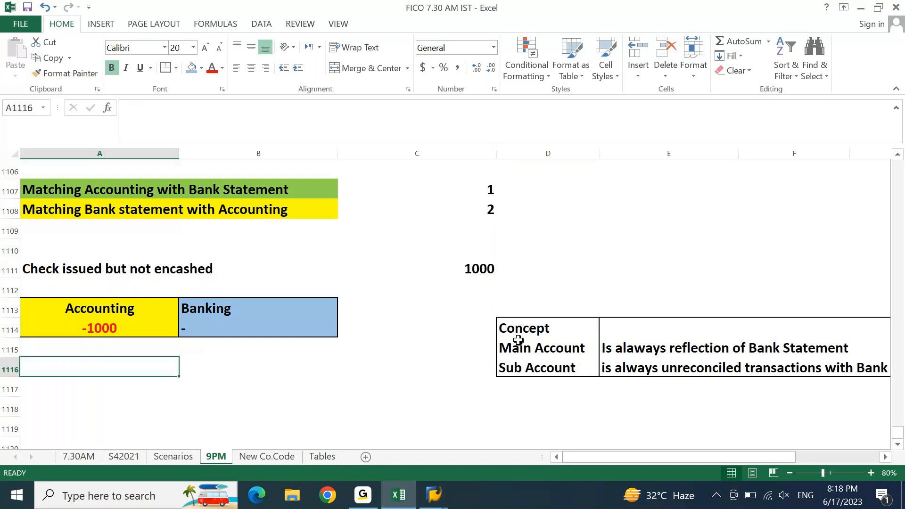
Step: Type the note 'All the Day to Day Bank transactions are strictly posted in Bank Sub Accounts.'
scroll(519, 341, down, 3)
key(Up)
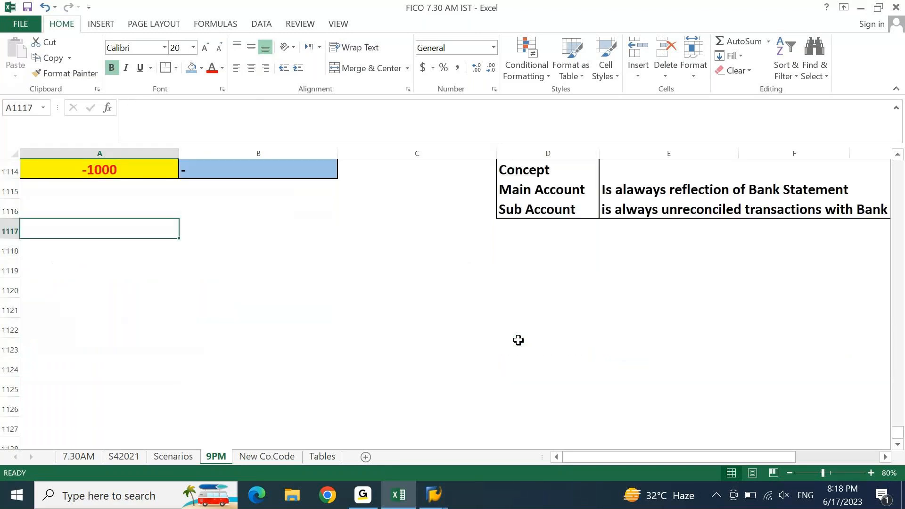
text(All the )
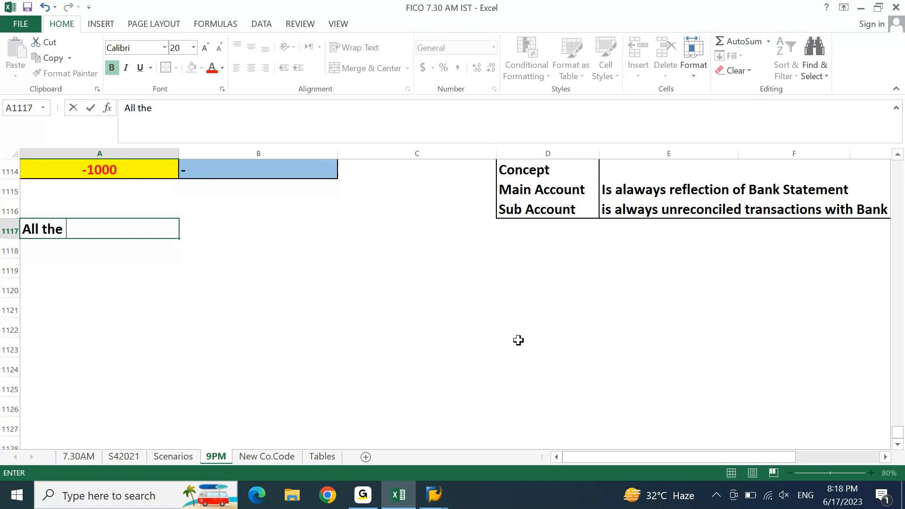
text(Day to Day ab)
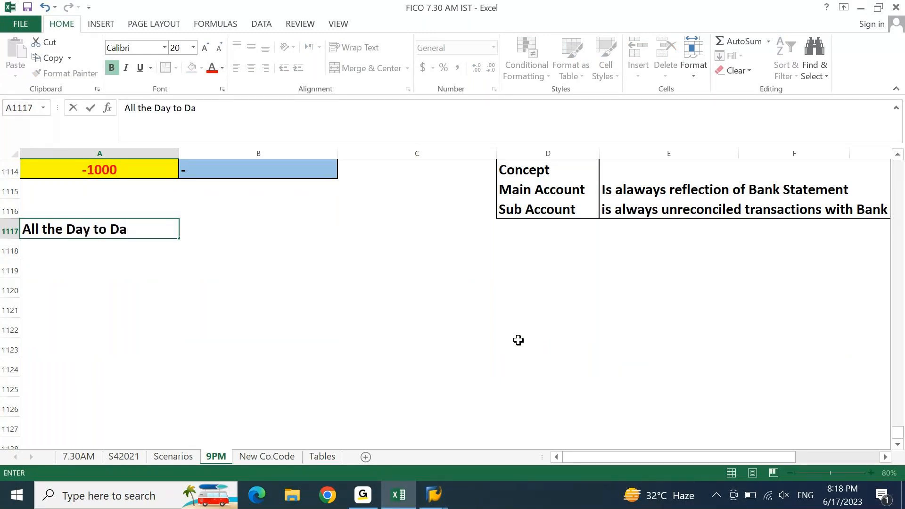
key(BackSpace)
key(BackSpace)
text(Bank tranas)
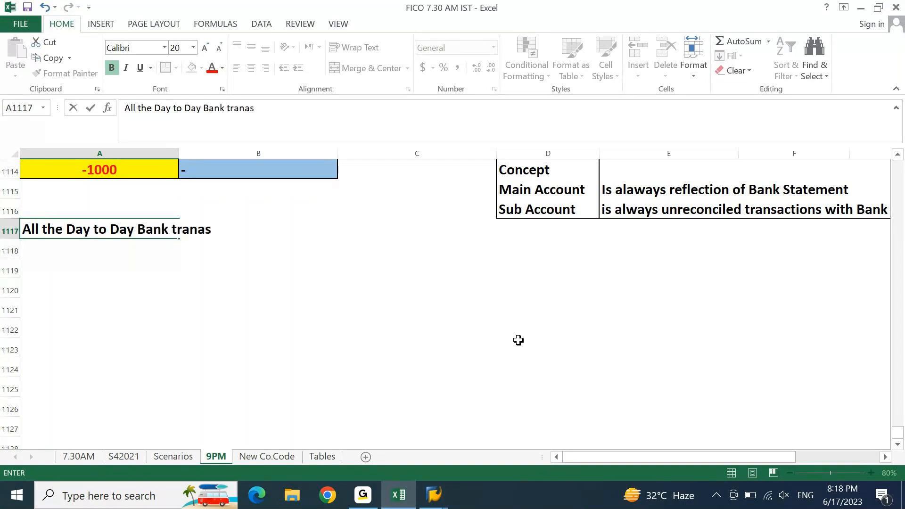
text(ctions are )
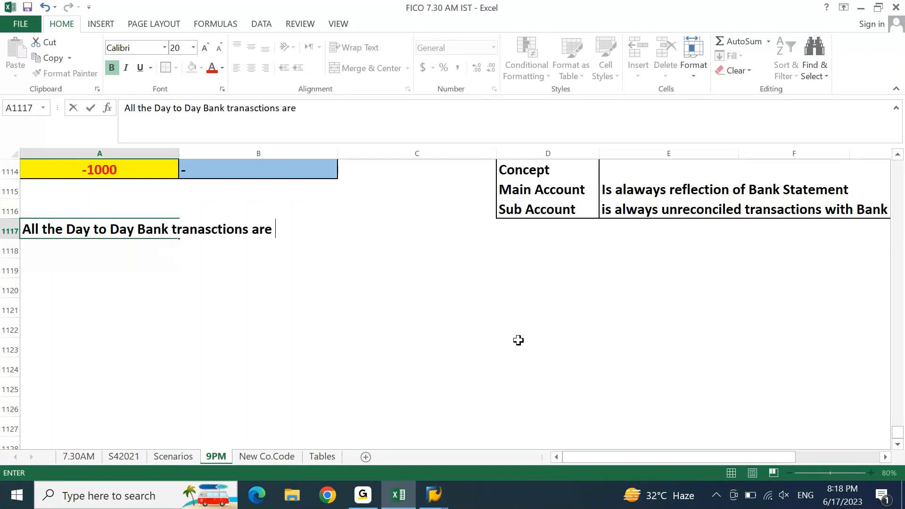
text(strictly)
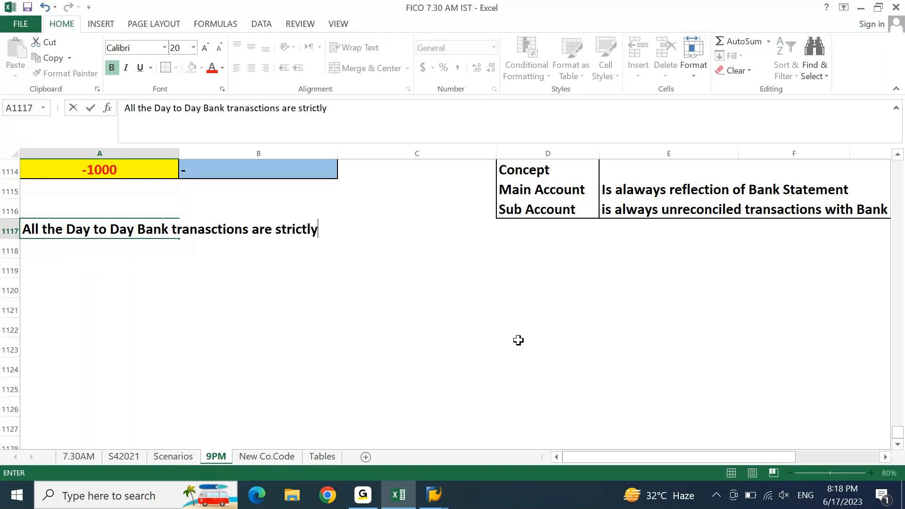
text( posted in B)
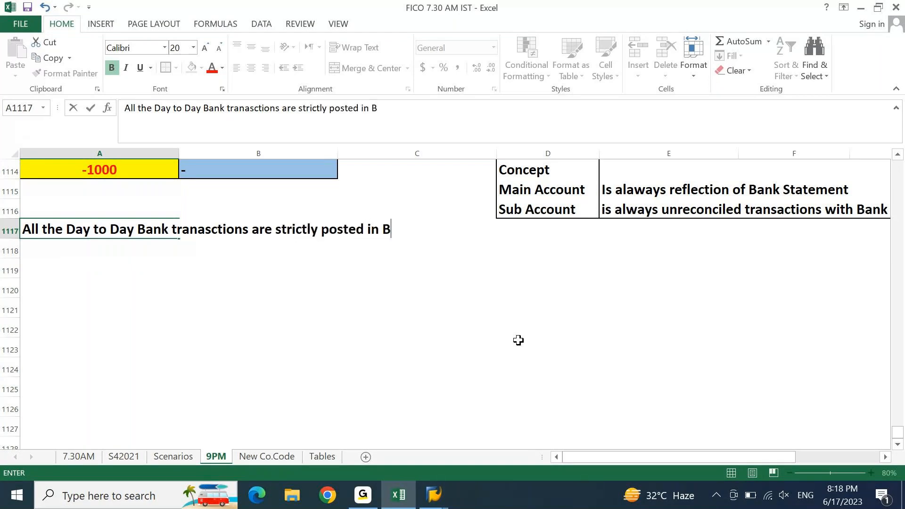
text(ank Sub)
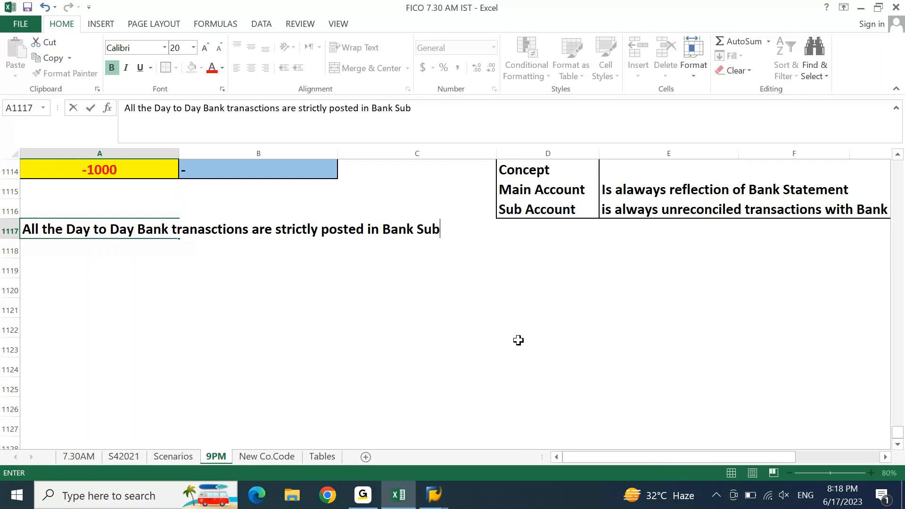
text( Accounts.)
key(ctrl+Return)
Step: Move the day-to-day transactions note down into row 1118
key(shift+Right)
key(shift+Right)
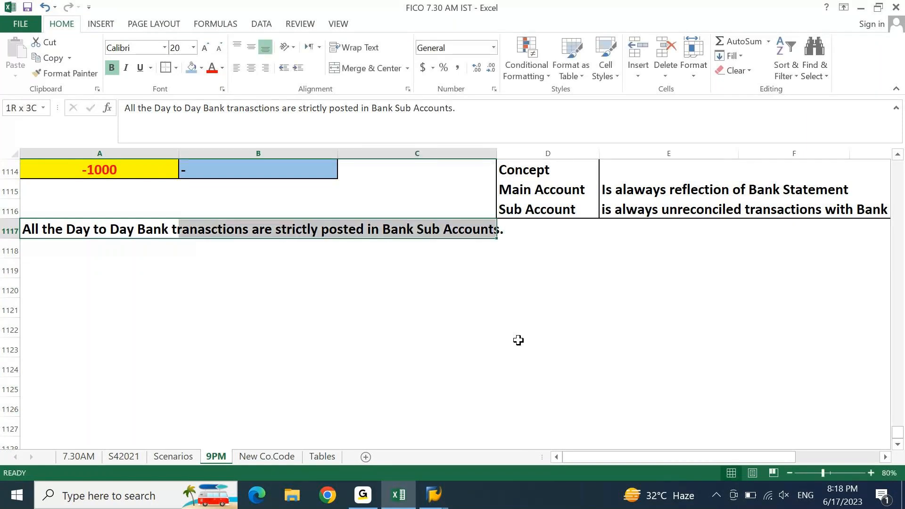
key(shift+Right)
key(shift+Left)
key(Down)
key(Up)
key(ctrl+c)
key(Down)
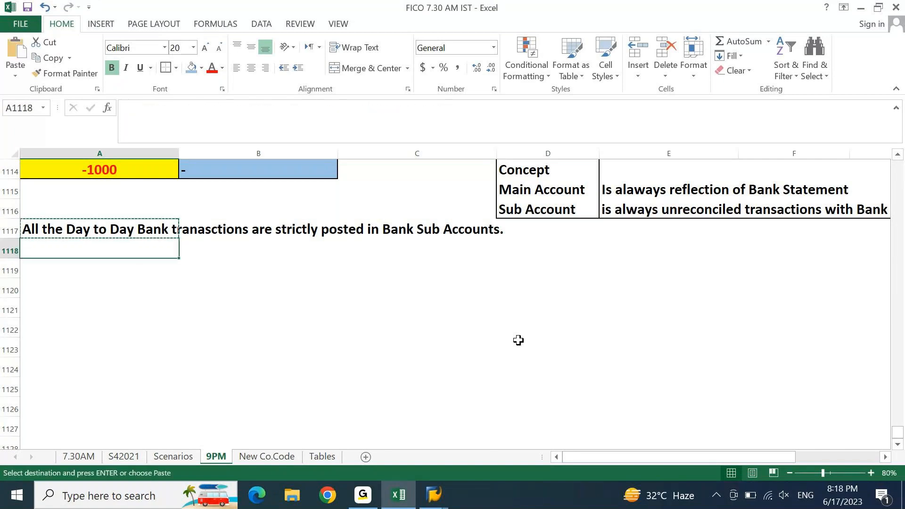
key(ctrl+v)
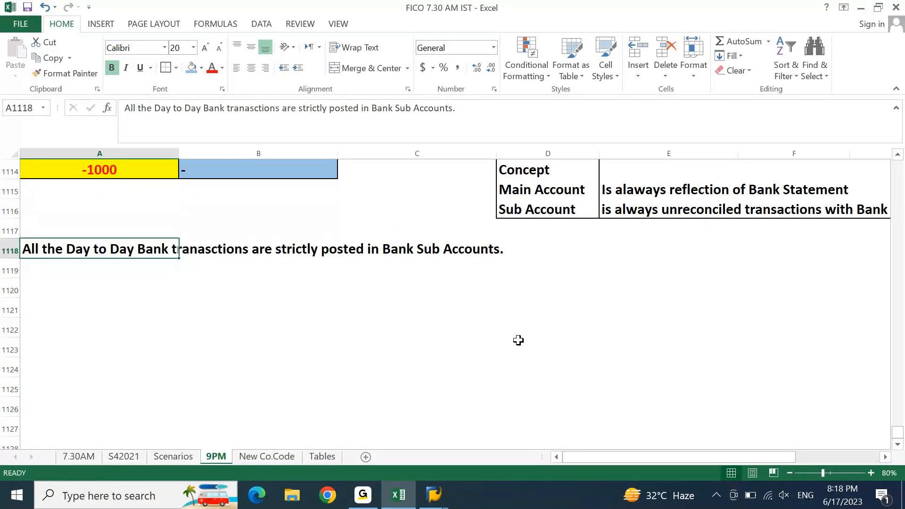
key(Down)
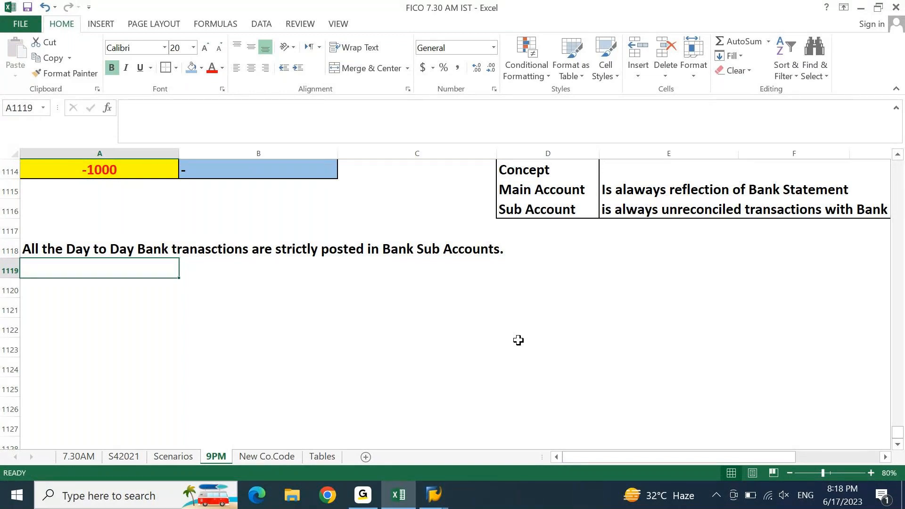
Step: Enter 'During Bank Recon. We will pass the entries in Bank Main Account' in A1119
text(Dus)
key(BackSpace)
text(ring Bank )
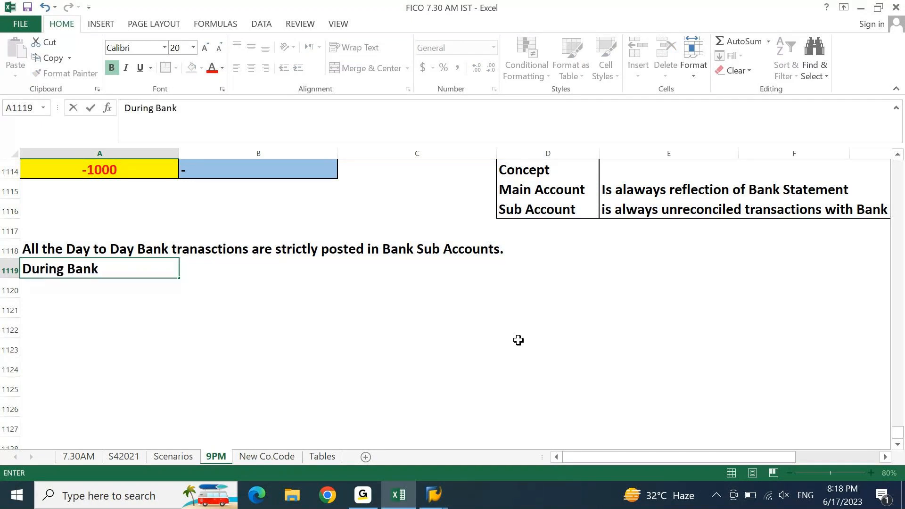
text(Recon.)
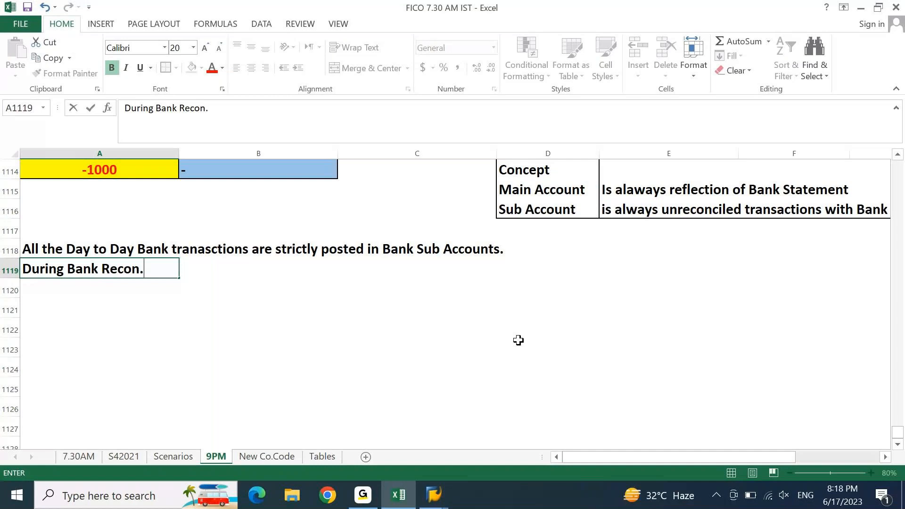
text( We will pass the ent)
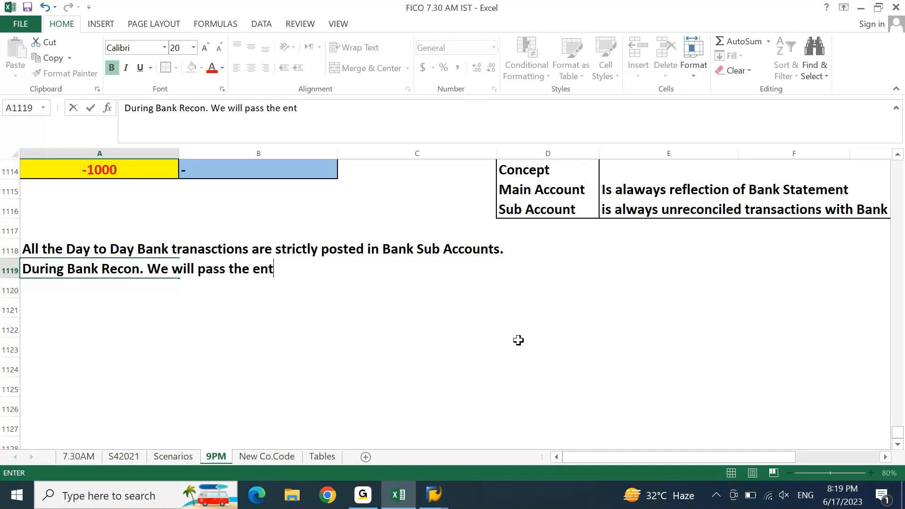
text(ries in Bank)
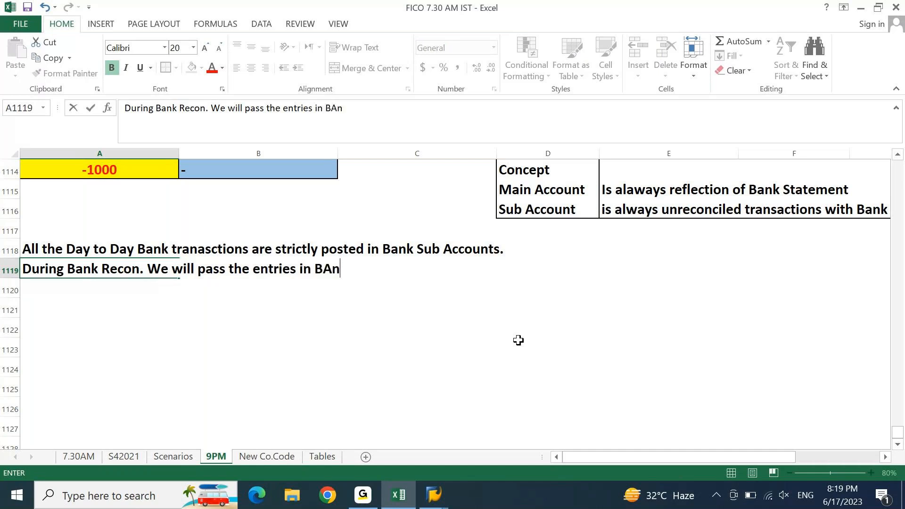
text( Main )
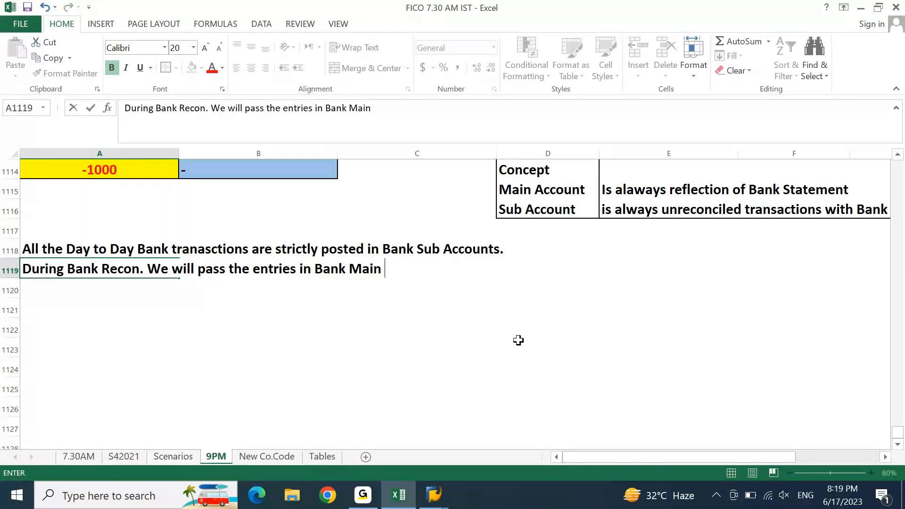
text(Account)
key(Return)
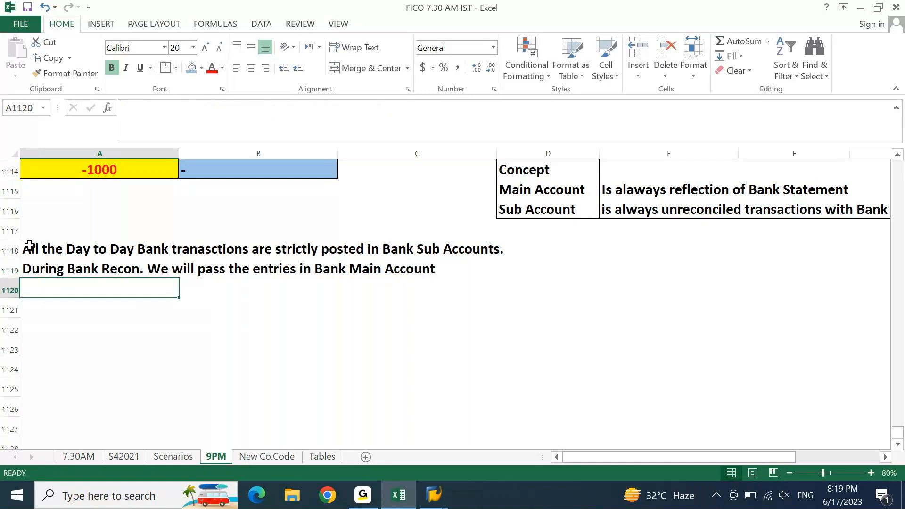
Step: Put an outside border around the notes in A1118:D1119, then switch to the other program
drag(29, 246, 510, 263)
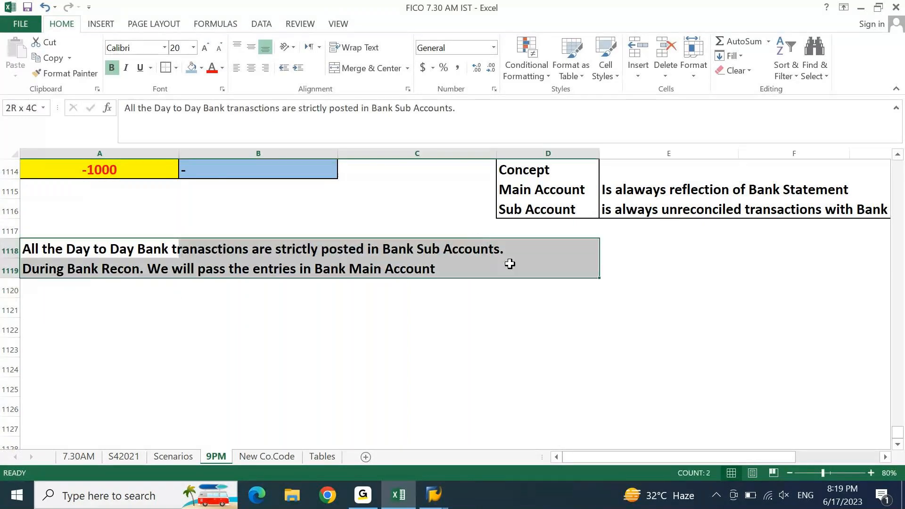
click(171, 72)
click(187, 314)
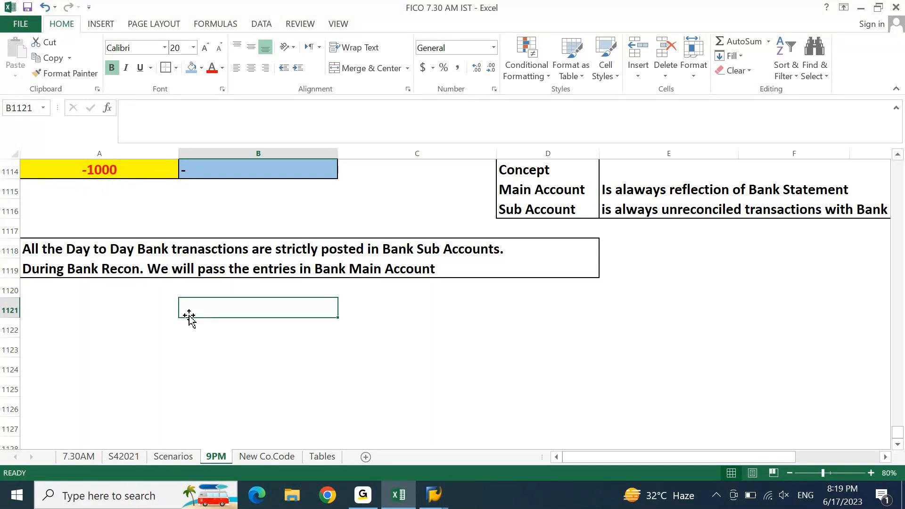
key(Left)
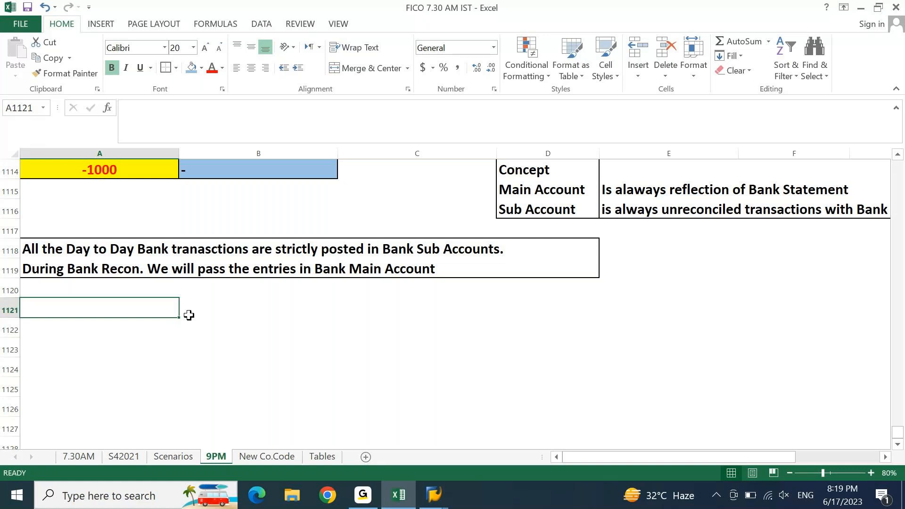
click(362, 500)
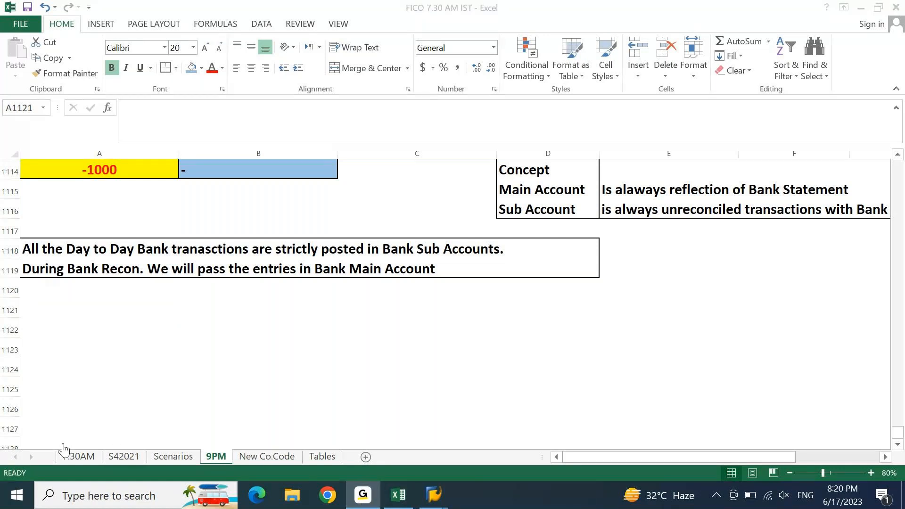